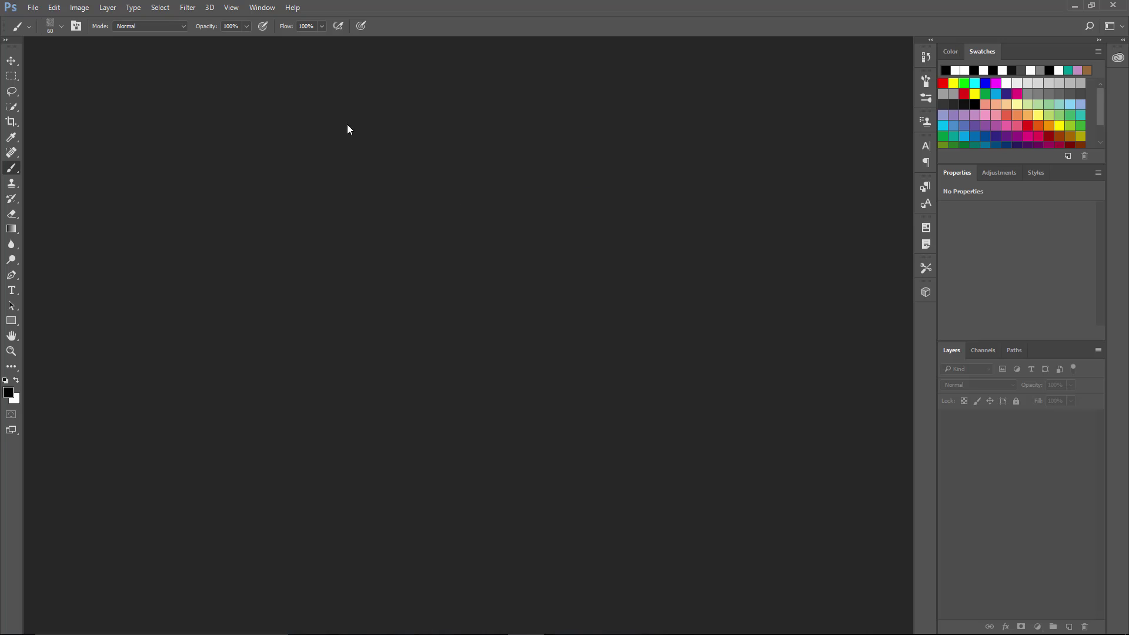
Create a new 950 x 950 pixel document at 300 pixels/inch in RGB Color with a white background.
{"action": "left_click", "coordinate": [33, 7]}
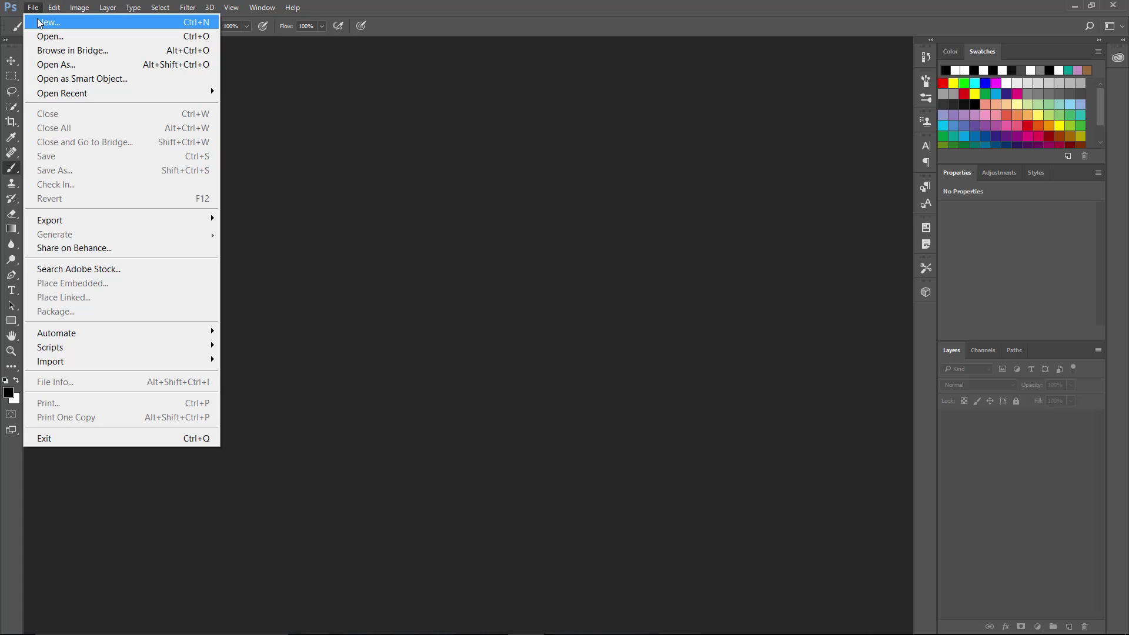
{"action": "left_click", "coordinate": [39, 23]}
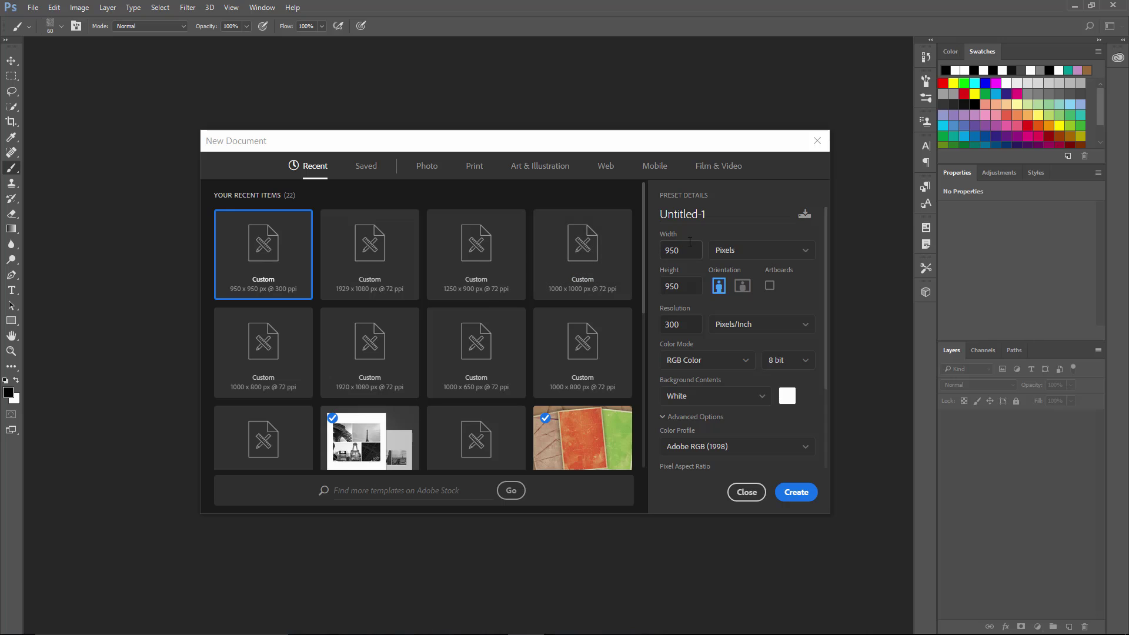
{"action": "left_click", "coordinate": [689, 254]}
{"action": "left_click", "coordinate": [687, 287]}
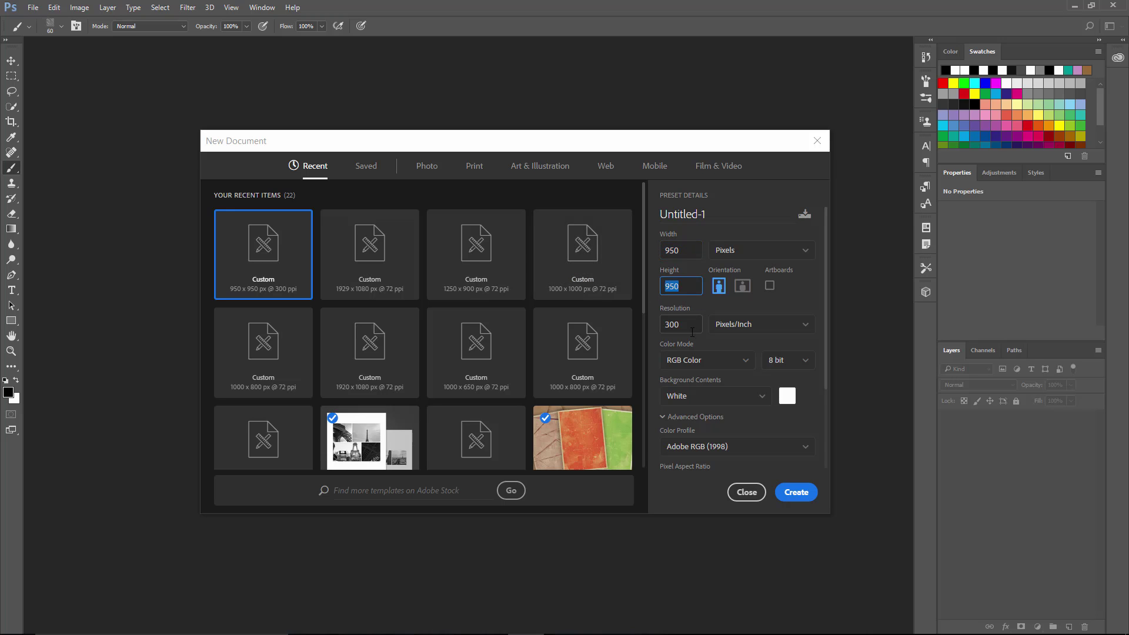
{"action": "left_click", "coordinate": [673, 328]}
{"action": "double_click", "coordinate": [674, 329]}
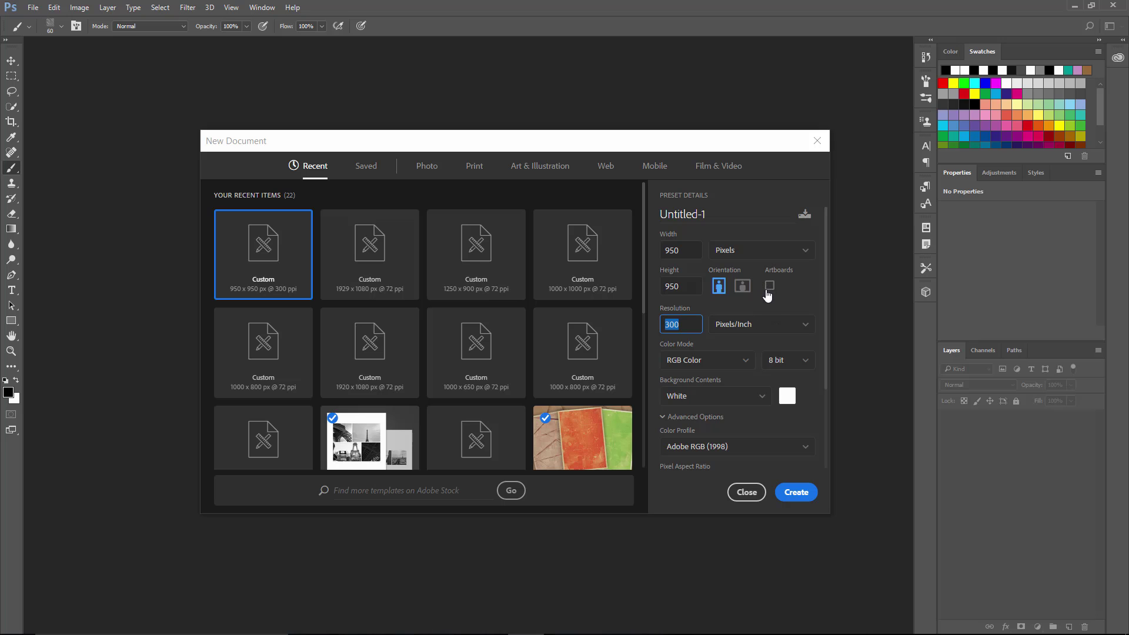
{"action": "left_click", "coordinate": [797, 490]}
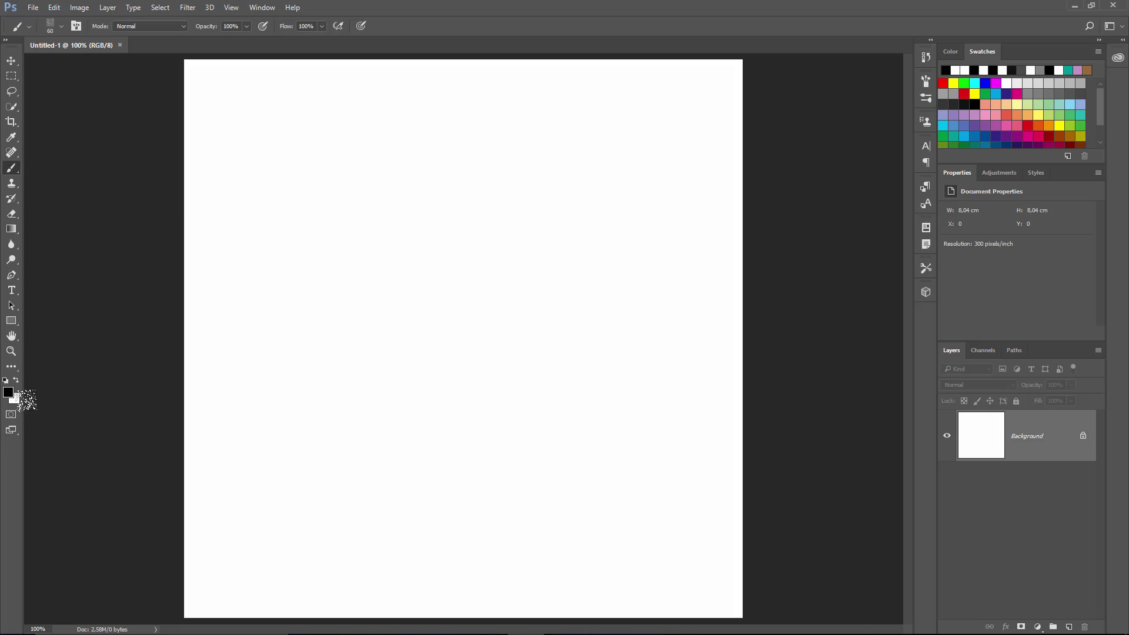
Apply the Add Noise filter to the white background with amount 400%, Gaussian distribution and Monochromatic enabled.
{"action": "left_click", "coordinate": [193, 9]}
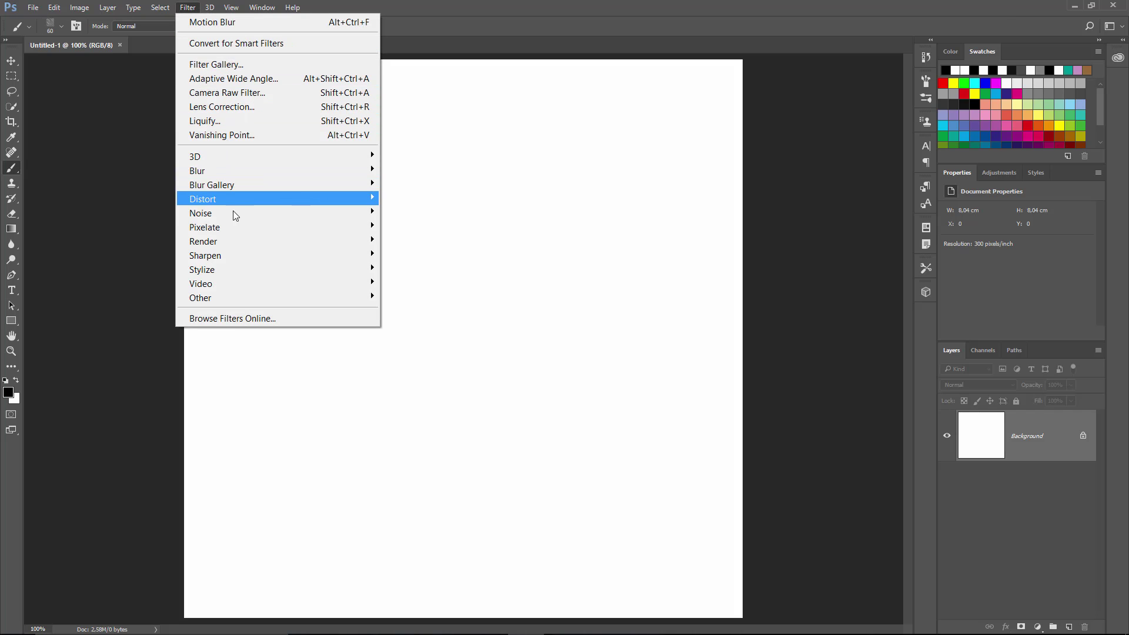
{"action": "mouse_move", "coordinate": [371, 198]}
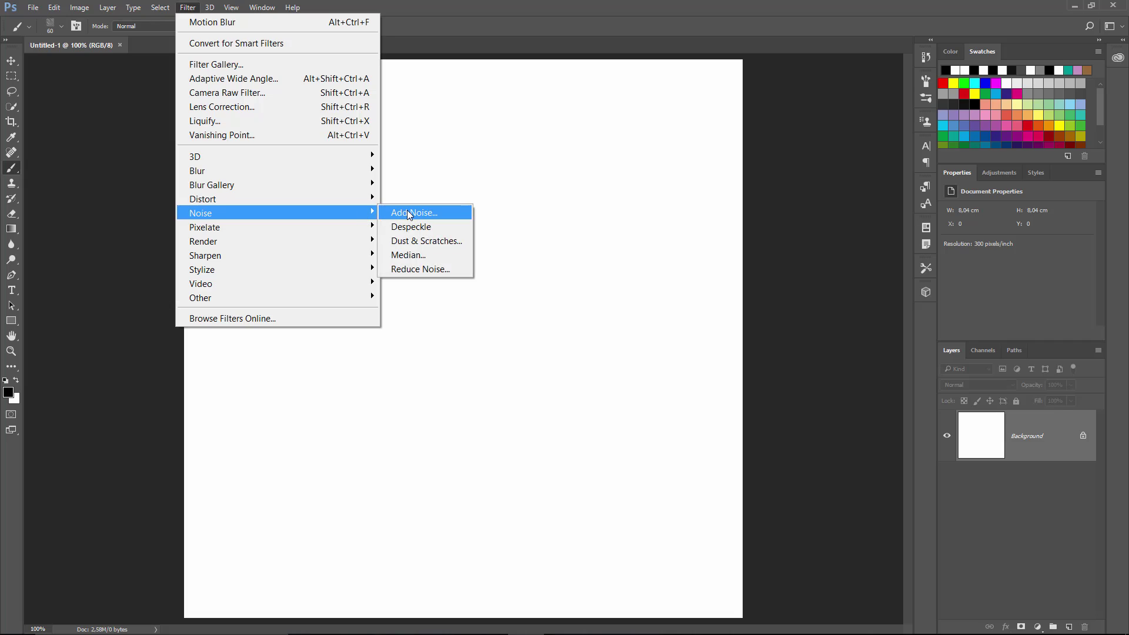
{"action": "left_click", "coordinate": [410, 213]}
{"action": "left_click_drag", "start_coordinate": [478, 177], "coordinate": [522, 141]}
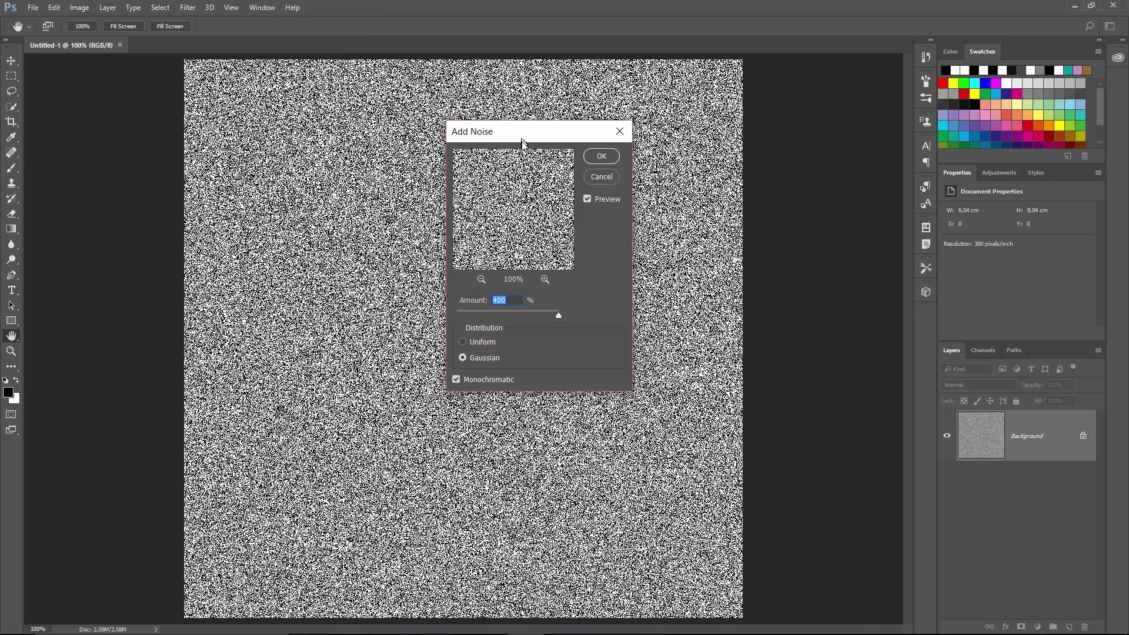
{"action": "left_click_drag", "start_coordinate": [558, 314], "coordinate": [566, 315]}
{"action": "left_click", "coordinate": [600, 157]}
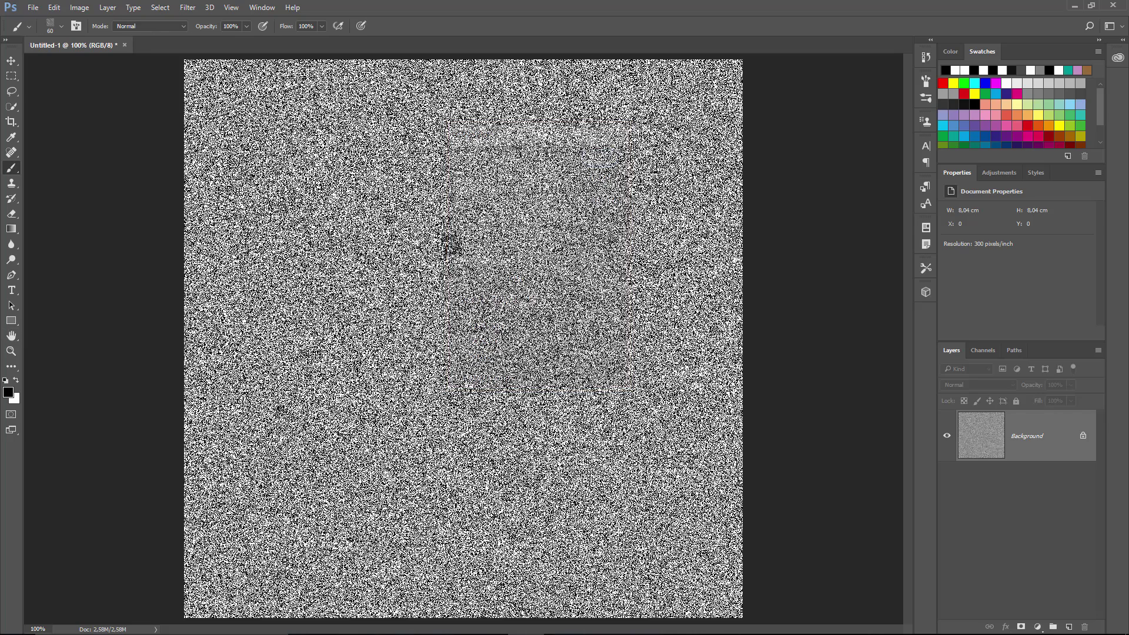
{"action": "key", "text": "b"}
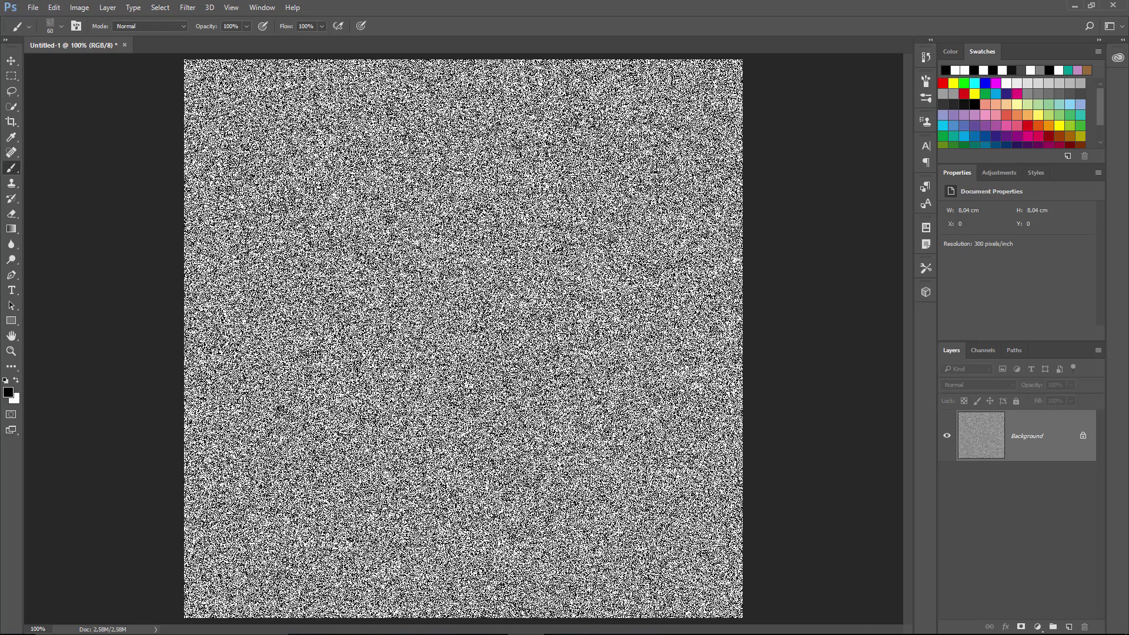
Blur the noise texture using Gaussian Blur with a radius of 5,5 pixels.
{"action": "left_click", "coordinate": [188, 8]}
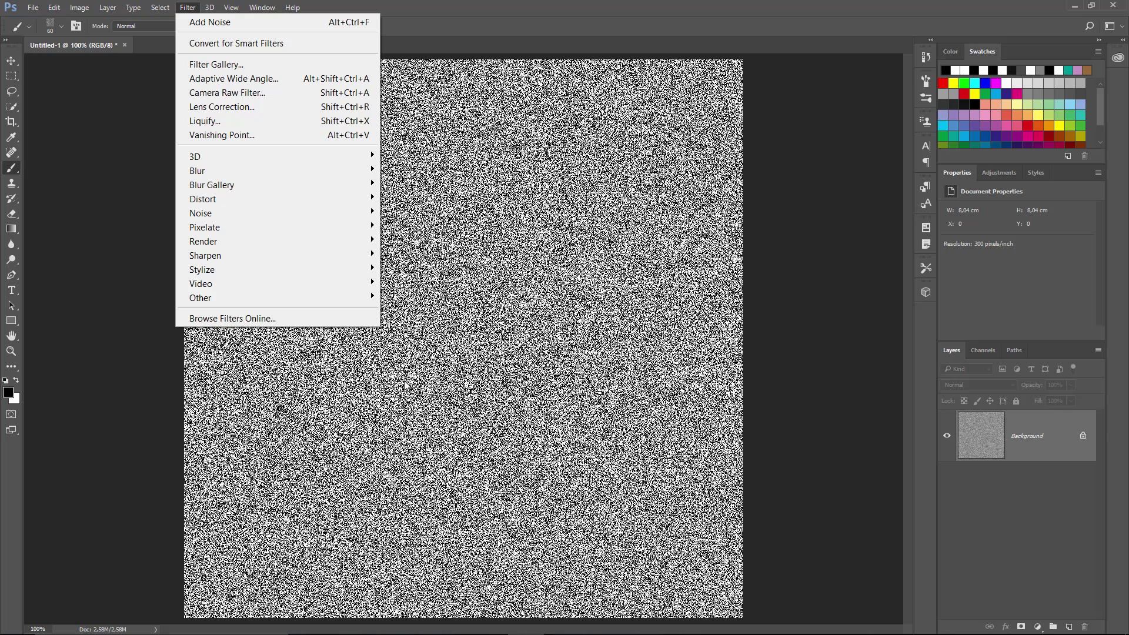
{"action": "mouse_move", "coordinate": [242, 169]}
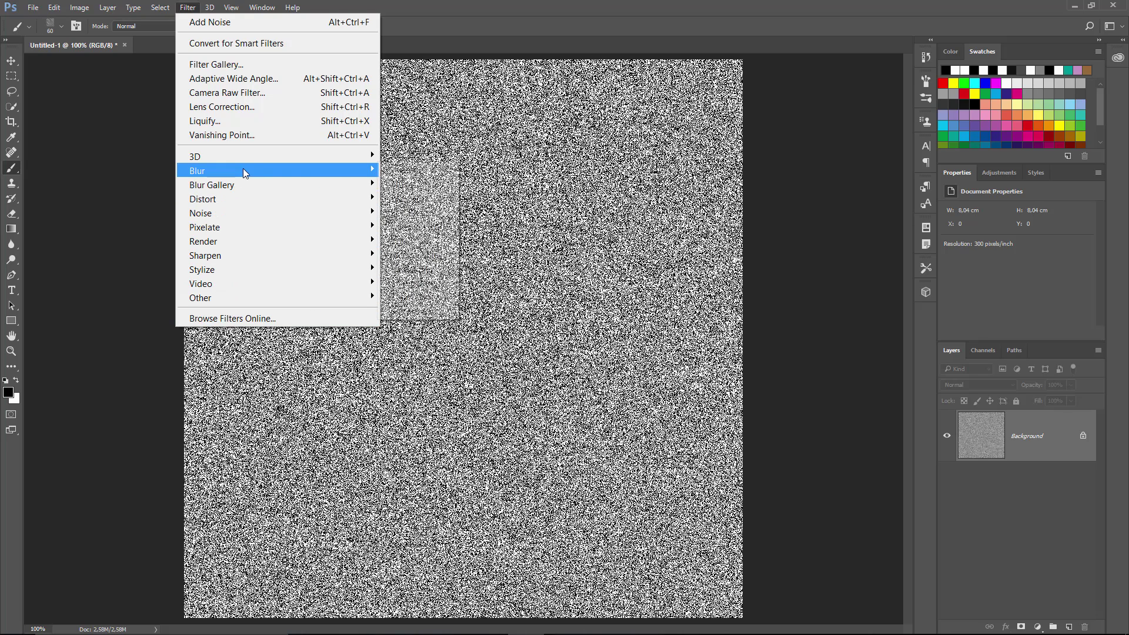
{"action": "left_click", "coordinate": [418, 229]}
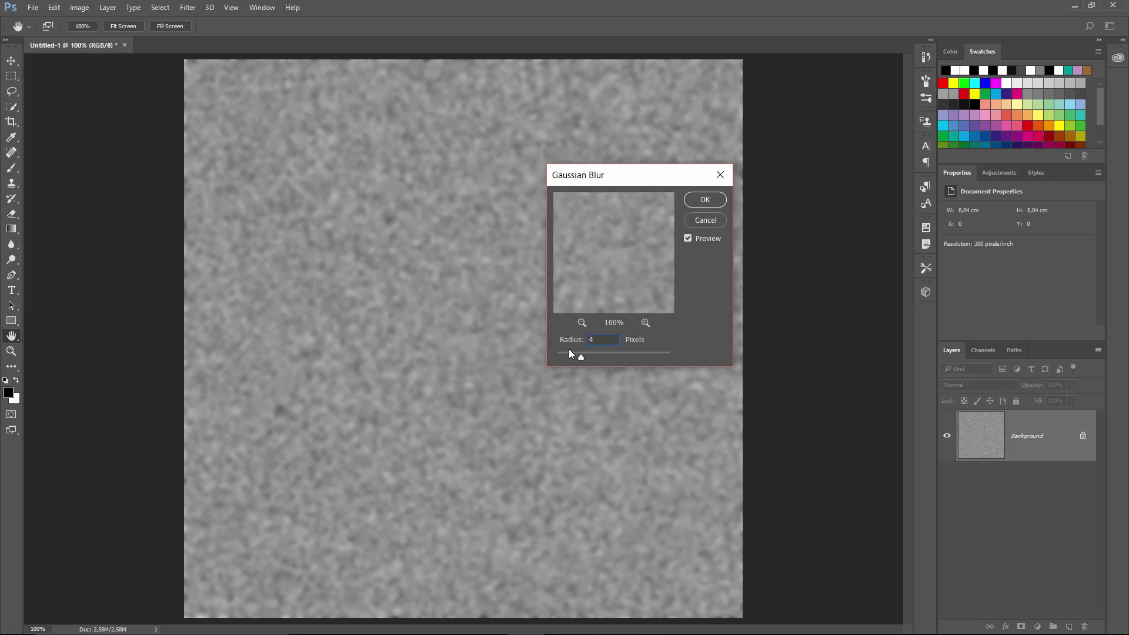
{"action": "type", "text": "45"}
{"action": "key", "text": "BackSpace"}
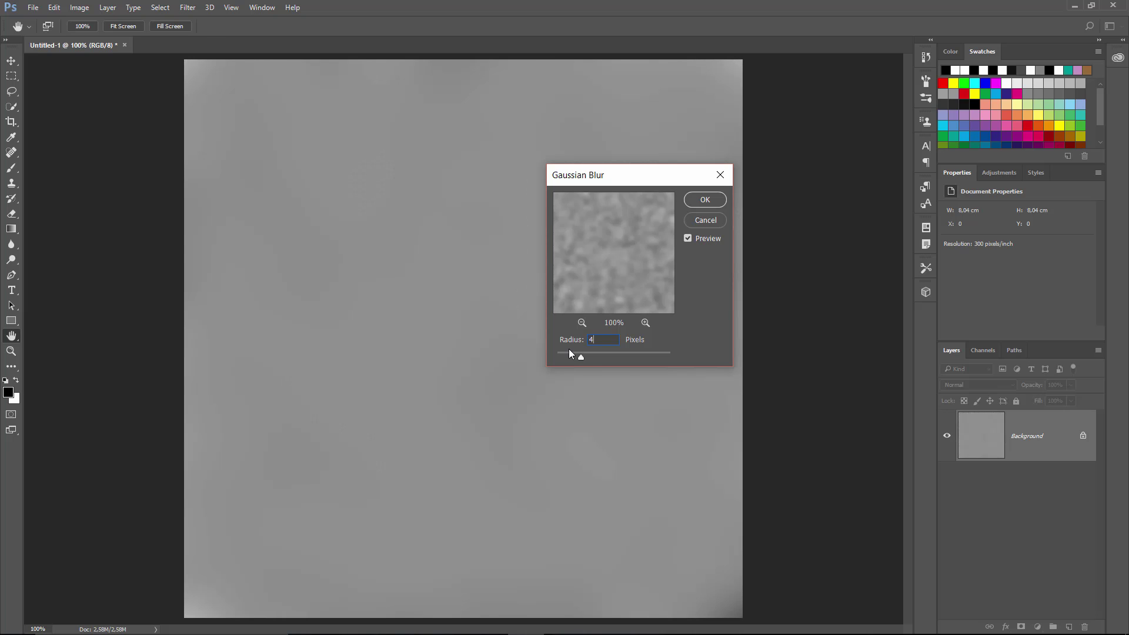
{"action": "type", "text": ",5"}
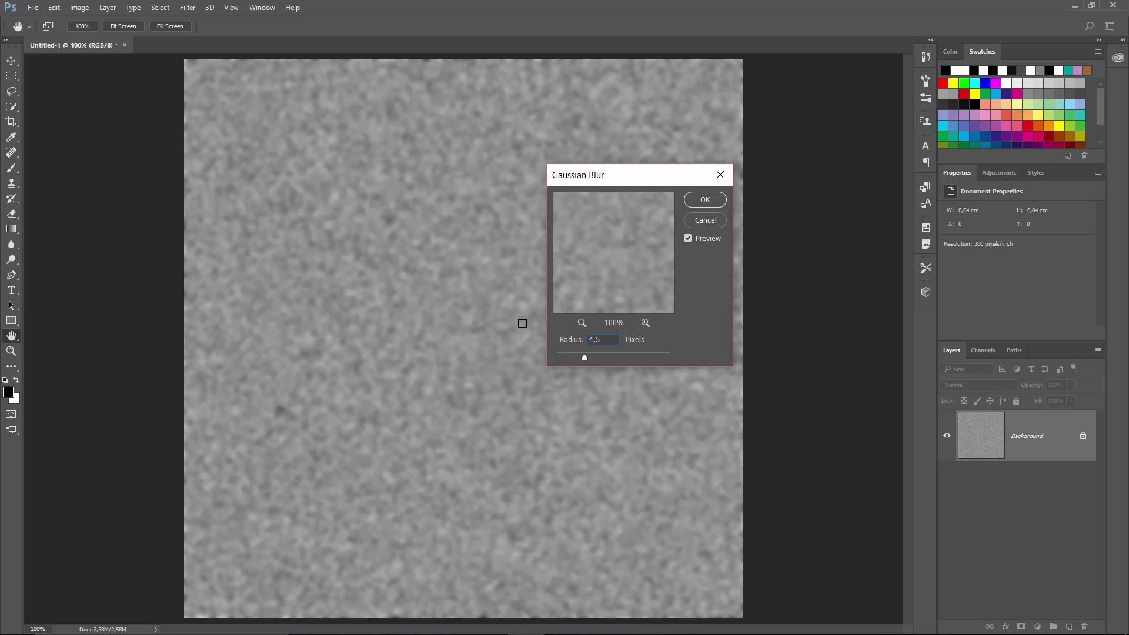
{"action": "double_click", "coordinate": [605, 342]}
{"action": "type", "text": "6"}
{"action": "key", "text": "BackSpace"}
{"action": "type", "text": "5,5"}
{"action": "left_click", "coordinate": [704, 200]}
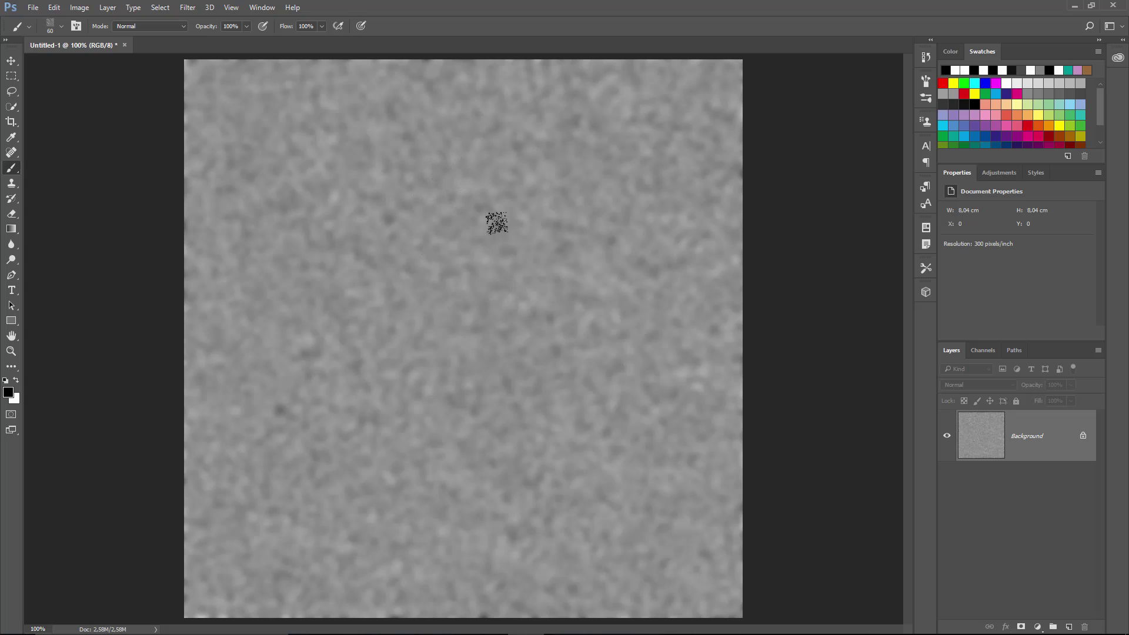
Apply Levels to the blurred texture, setting the black input to 137 and the white input to about 177.
{"action": "key", "text": "v"}
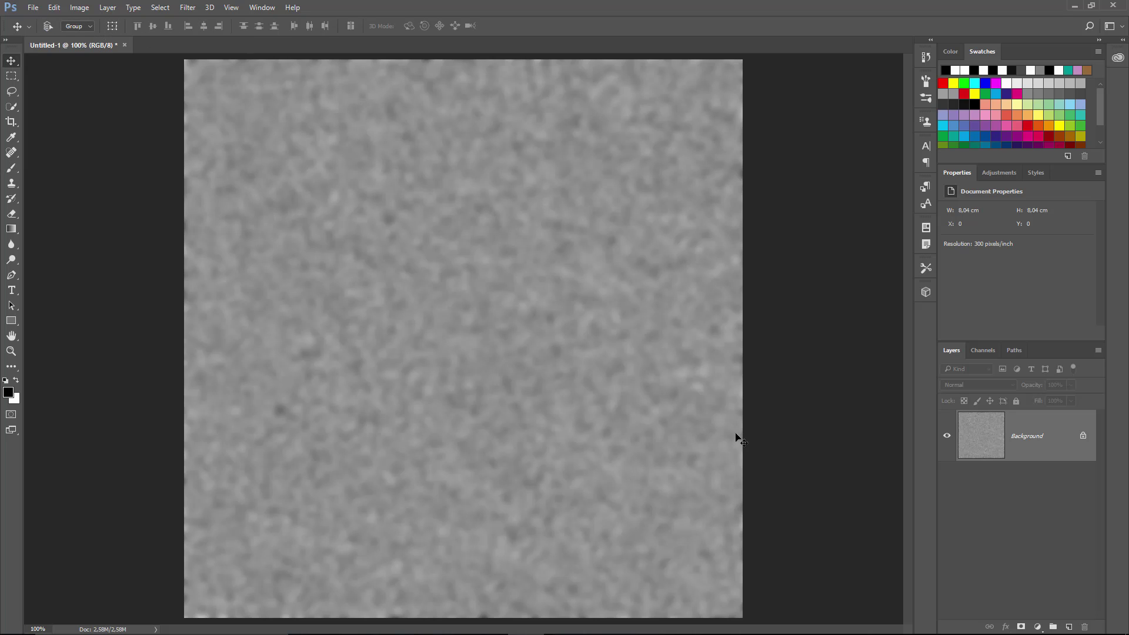
{"action": "left_click", "coordinate": [80, 7]}
{"action": "mouse_move", "coordinate": [103, 44]}
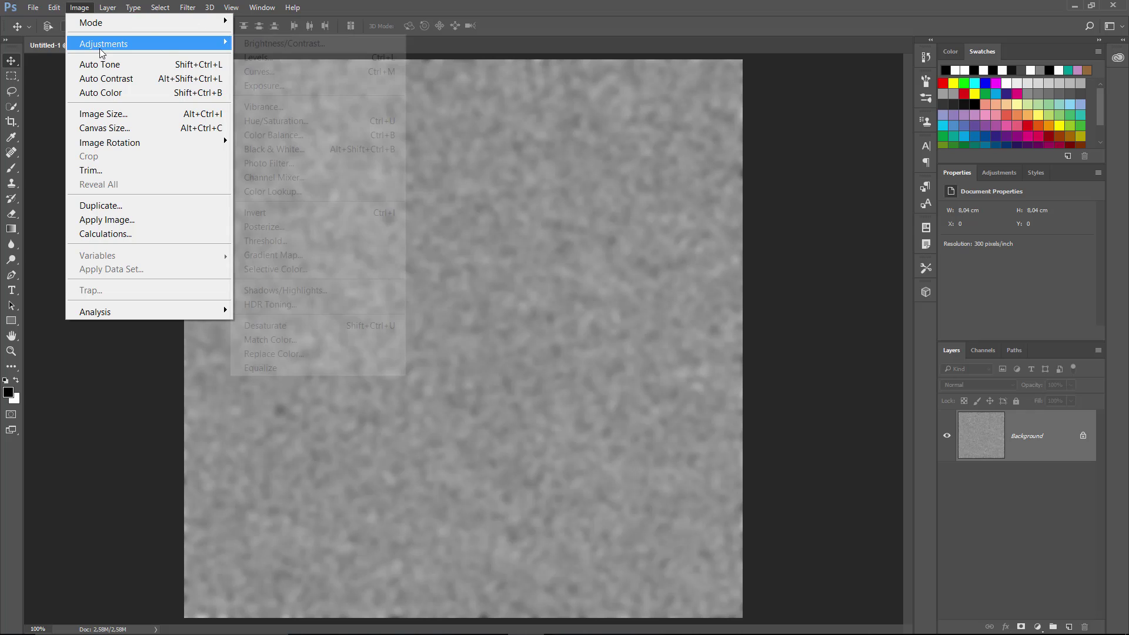
{"action": "left_click", "coordinate": [336, 59]}
{"action": "left_click_drag", "start_coordinate": [763, 242], "coordinate": [638, 187]}
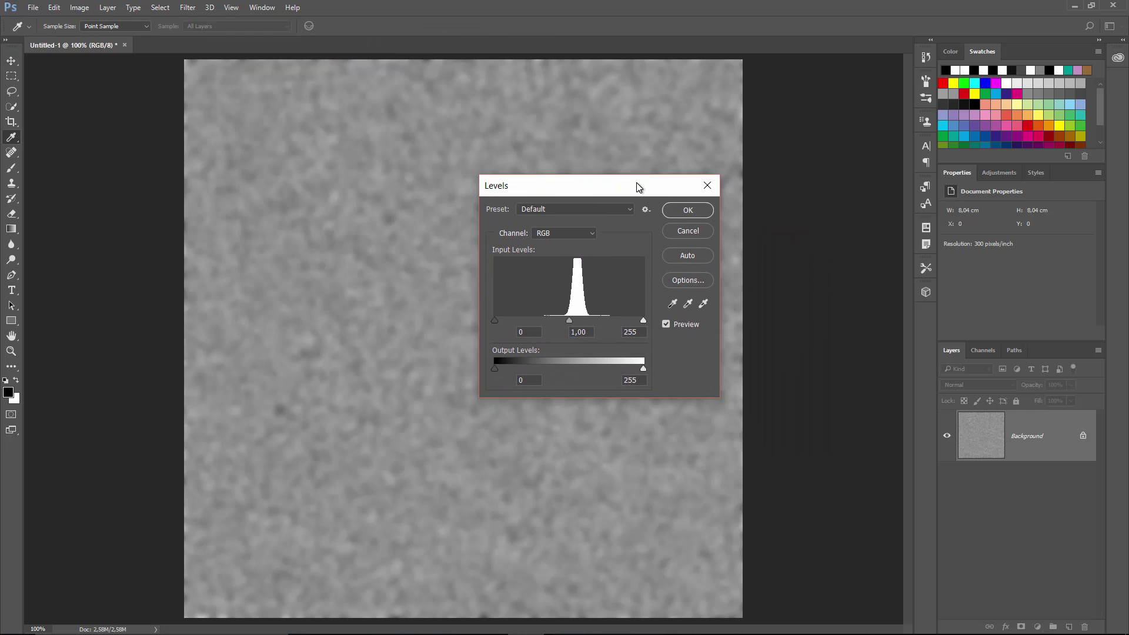
{"action": "left_click_drag", "start_coordinate": [496, 323], "coordinate": [570, 321]}
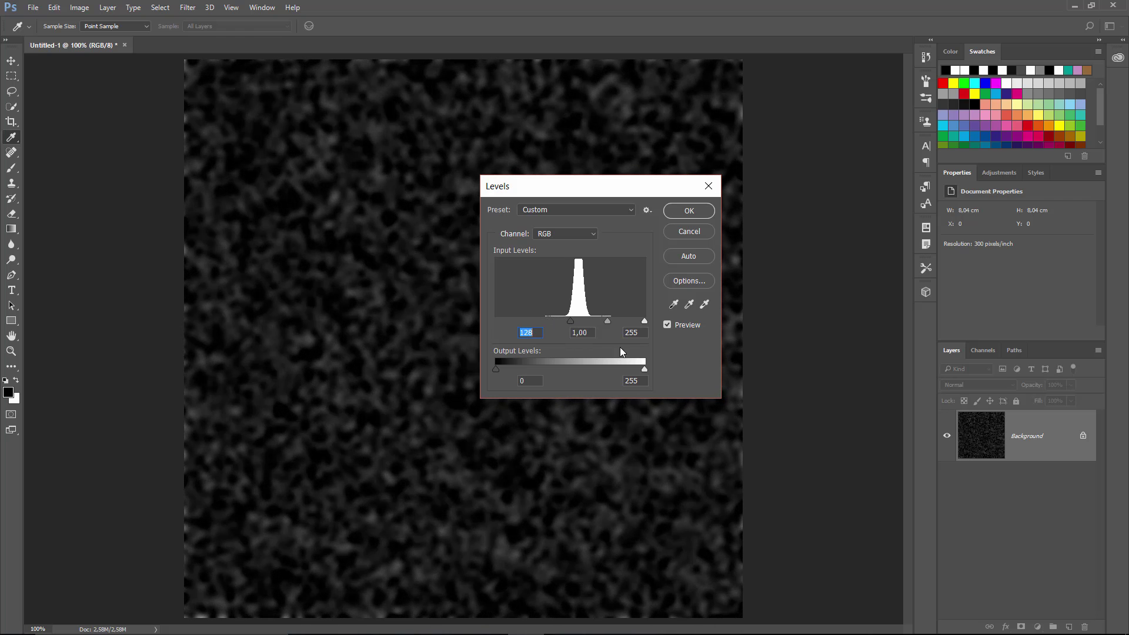
{"action": "left_click_drag", "start_coordinate": [643, 323], "coordinate": [578, 327]}
{"action": "left_click_drag", "start_coordinate": [544, 192], "coordinate": [727, 228]}
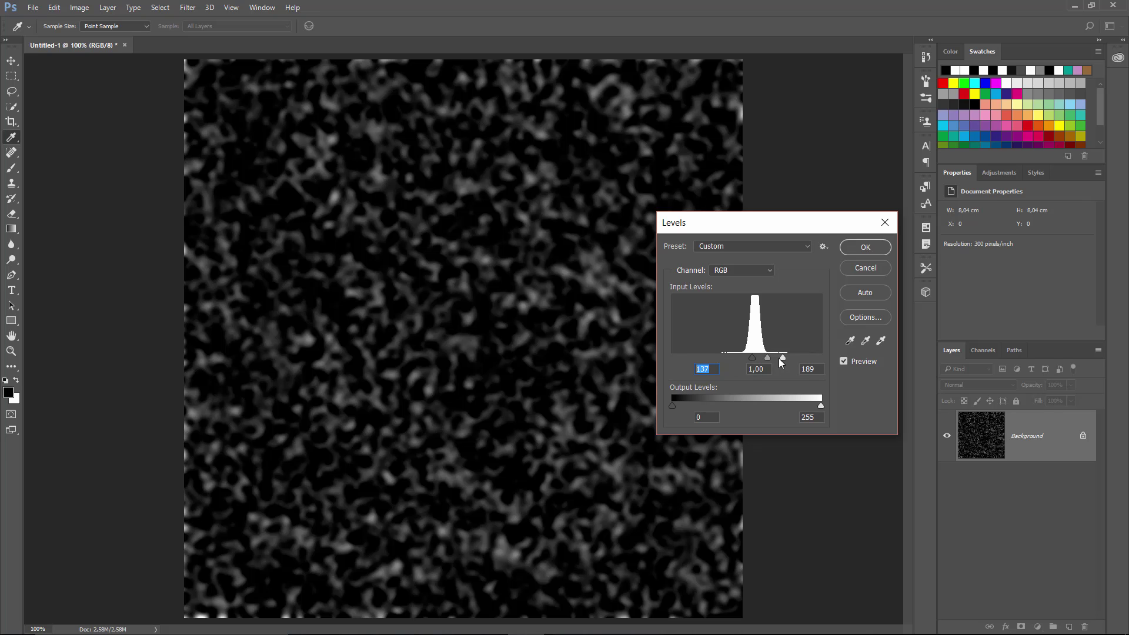
{"action": "left_click_drag", "start_coordinate": [779, 359], "coordinate": [777, 357]}
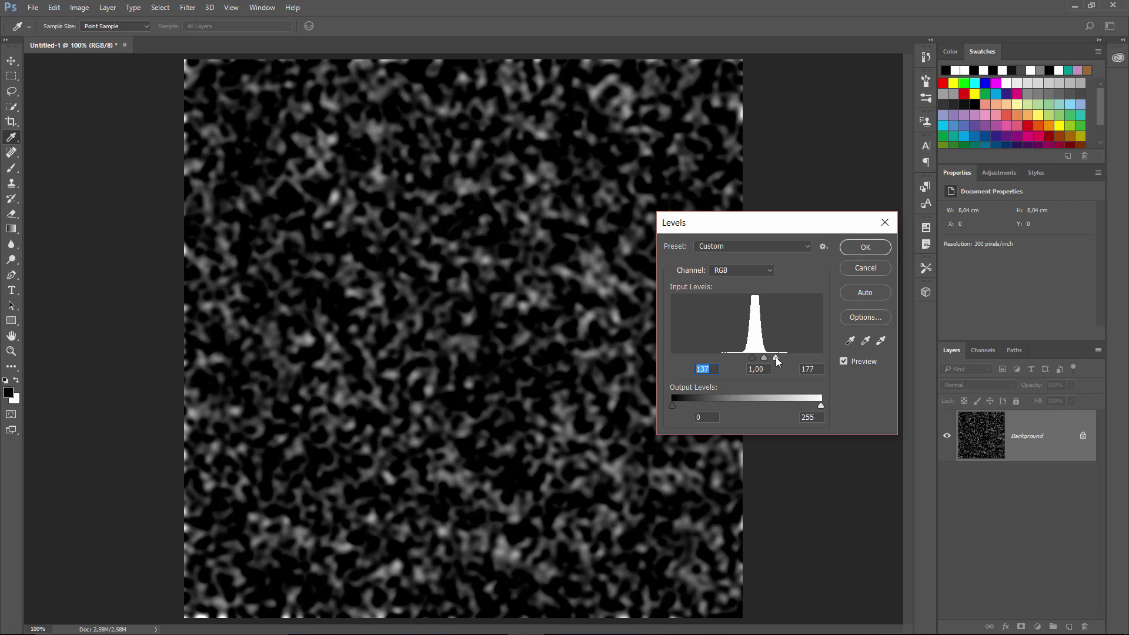
{"action": "left_click_drag", "start_coordinate": [775, 358], "coordinate": [776, 358]}
{"action": "left_click", "coordinate": [865, 247]}
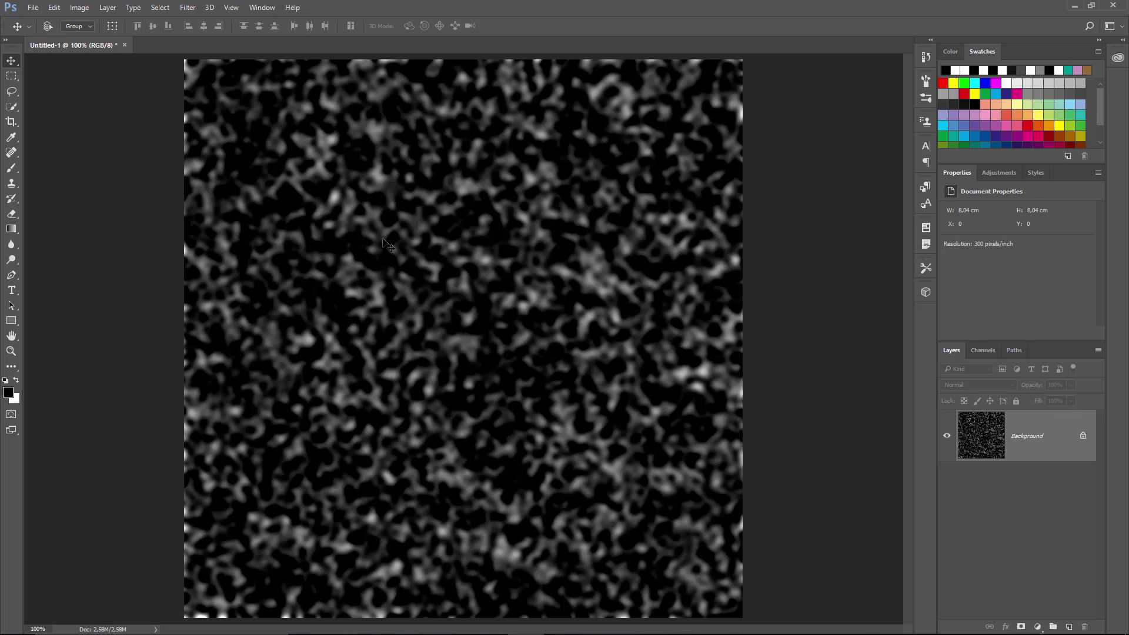
Invert the colours of the dark spotted texture on the Background layer.
{"action": "key", "text": "ctrl"}
{"action": "left_click", "coordinate": [78, 8]}
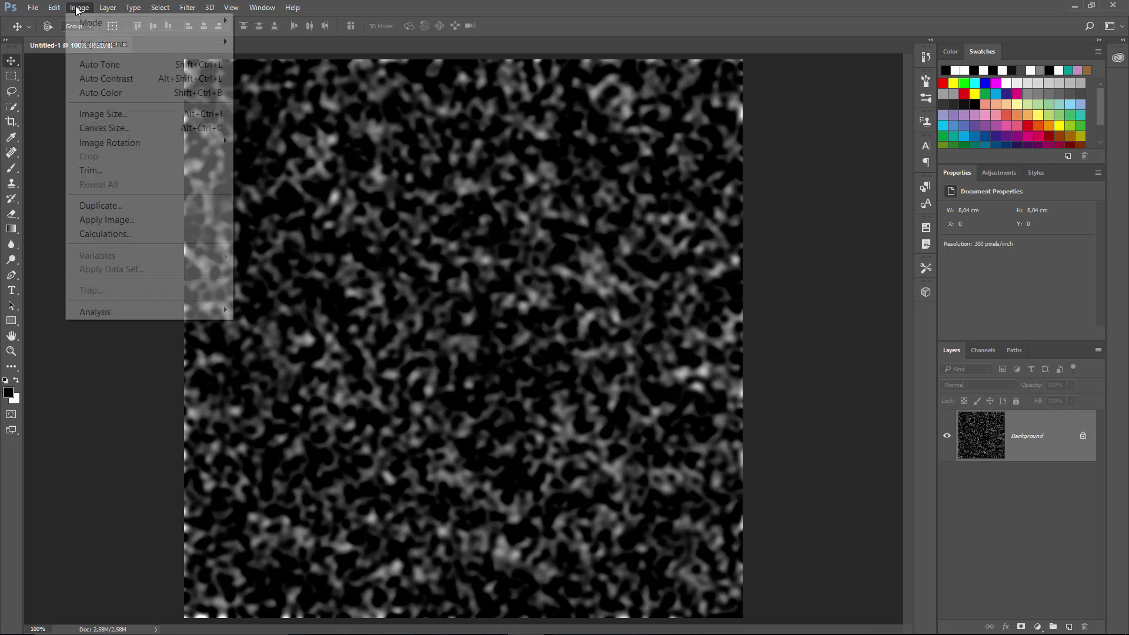
{"action": "mouse_move", "coordinate": [104, 38]}
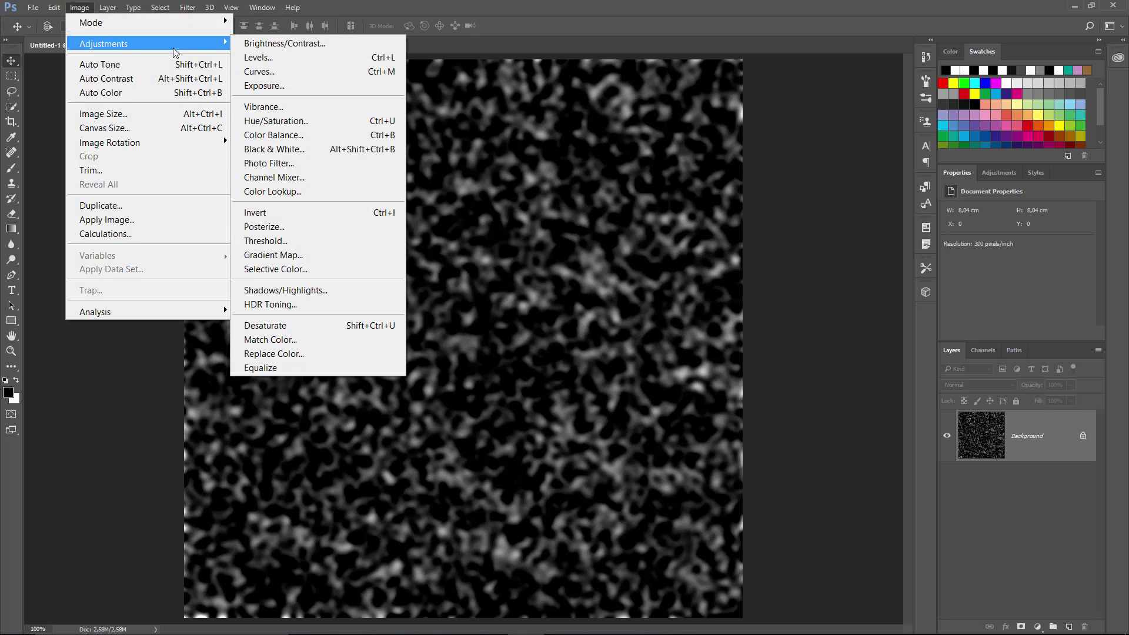
{"action": "left_click", "coordinate": [323, 210]}
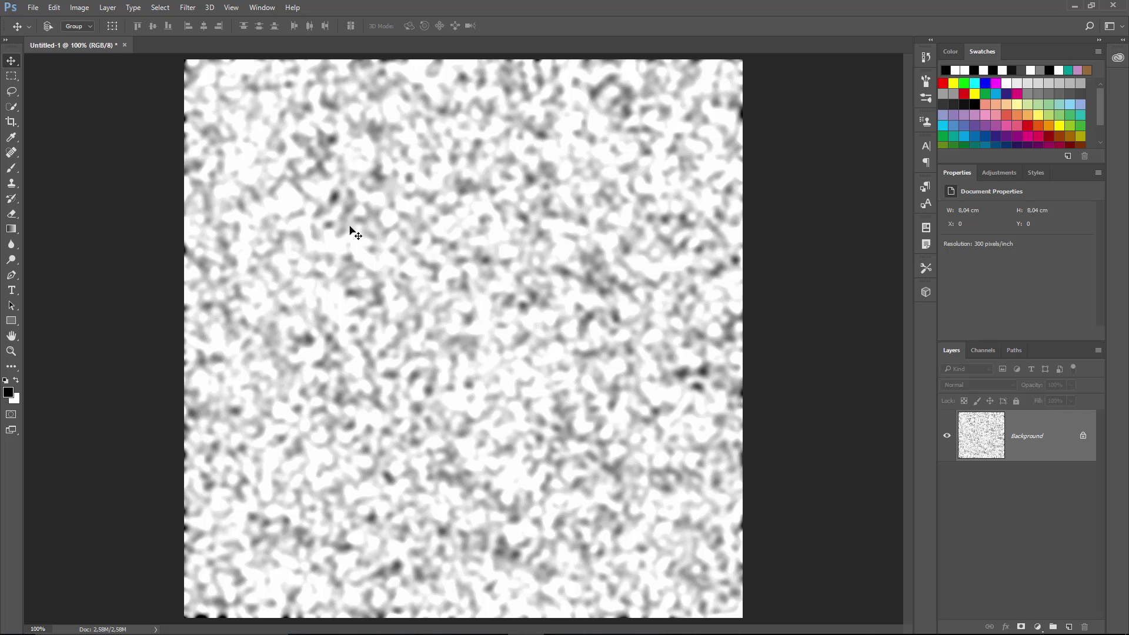
Darken the inverted texture's spots by applying Levels with the black input at 106.
{"action": "key", "text": "ctrl"}
{"action": "key", "text": "ctrl+l"}
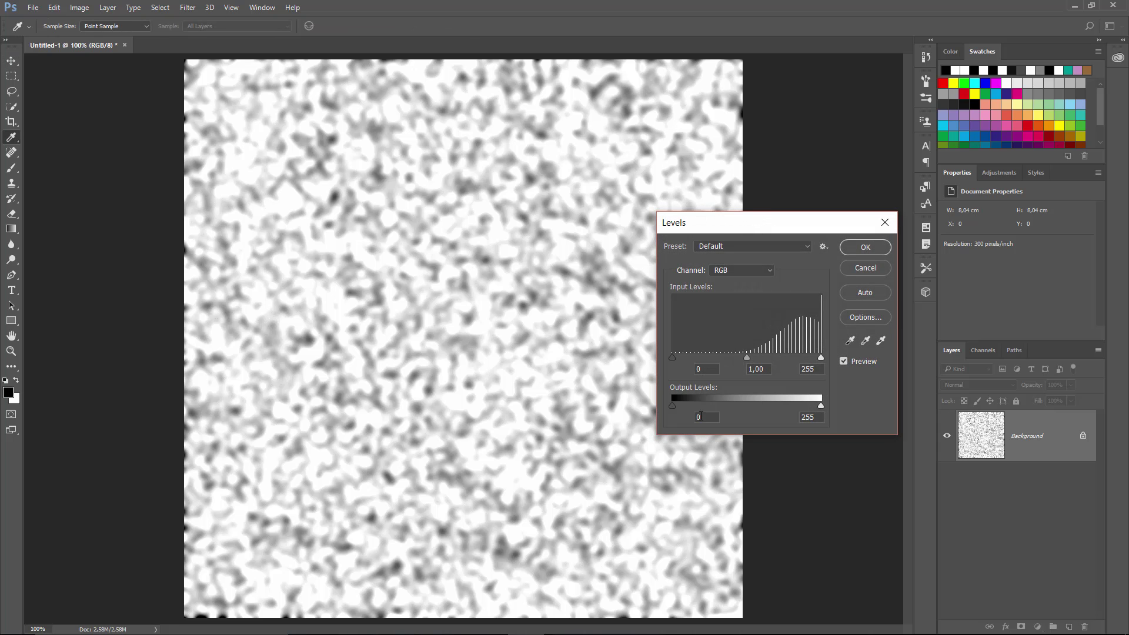
{"action": "left_click_drag", "start_coordinate": [671, 357], "coordinate": [735, 364]}
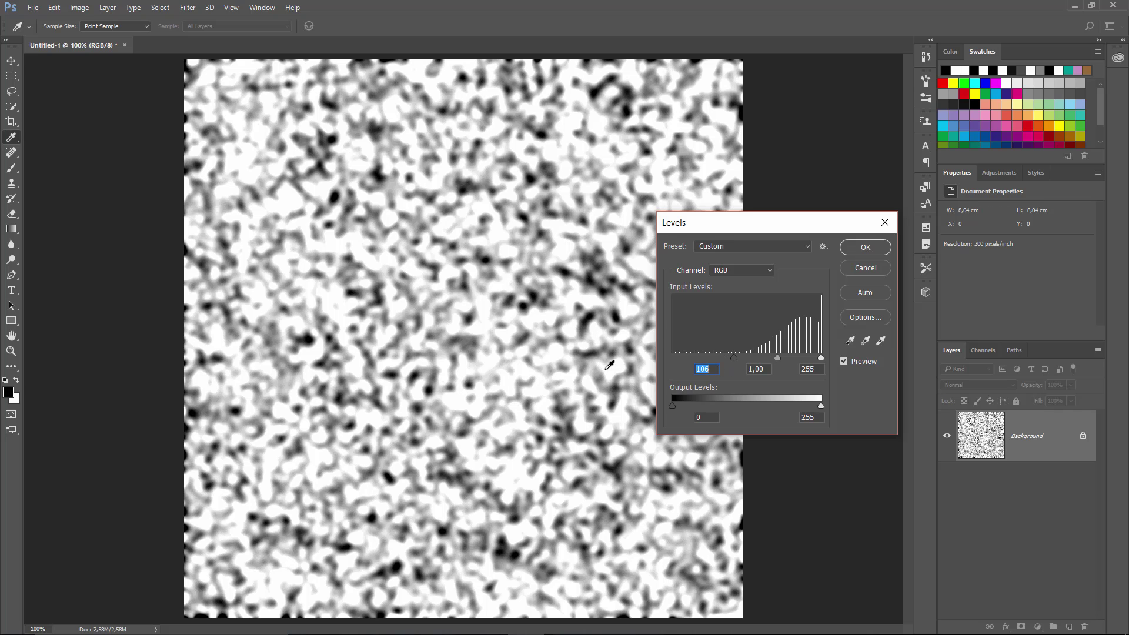
{"action": "left_click", "coordinate": [871, 251]}
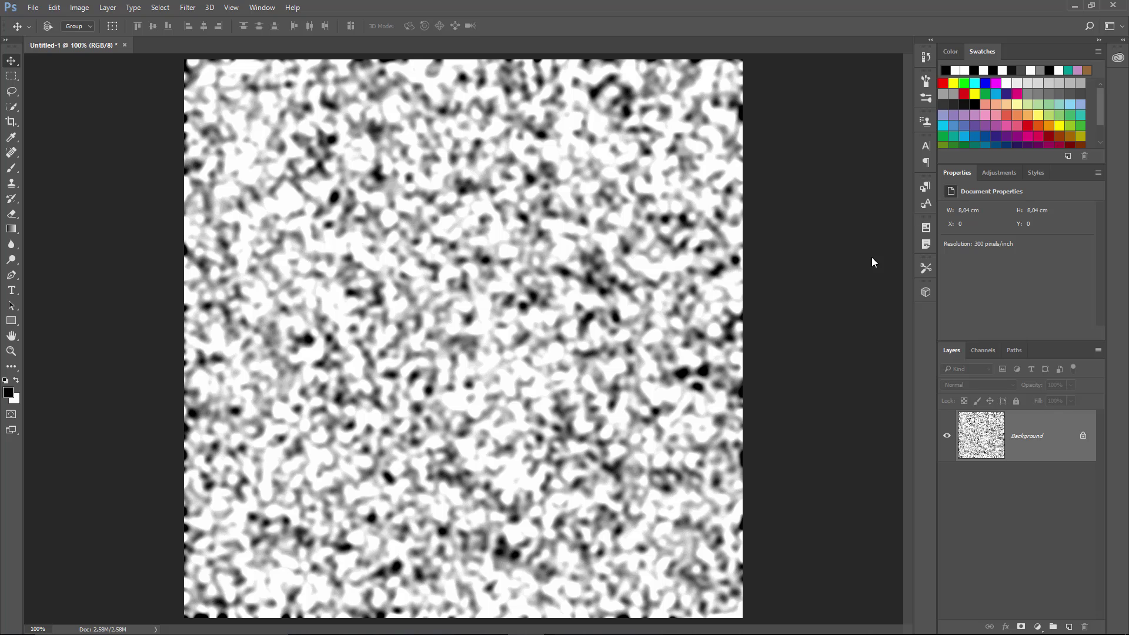
Set up the Gradient tool with white as the foreground colour and the Foreground to Transparent gradient.
{"action": "left_click", "coordinate": [14, 230]}
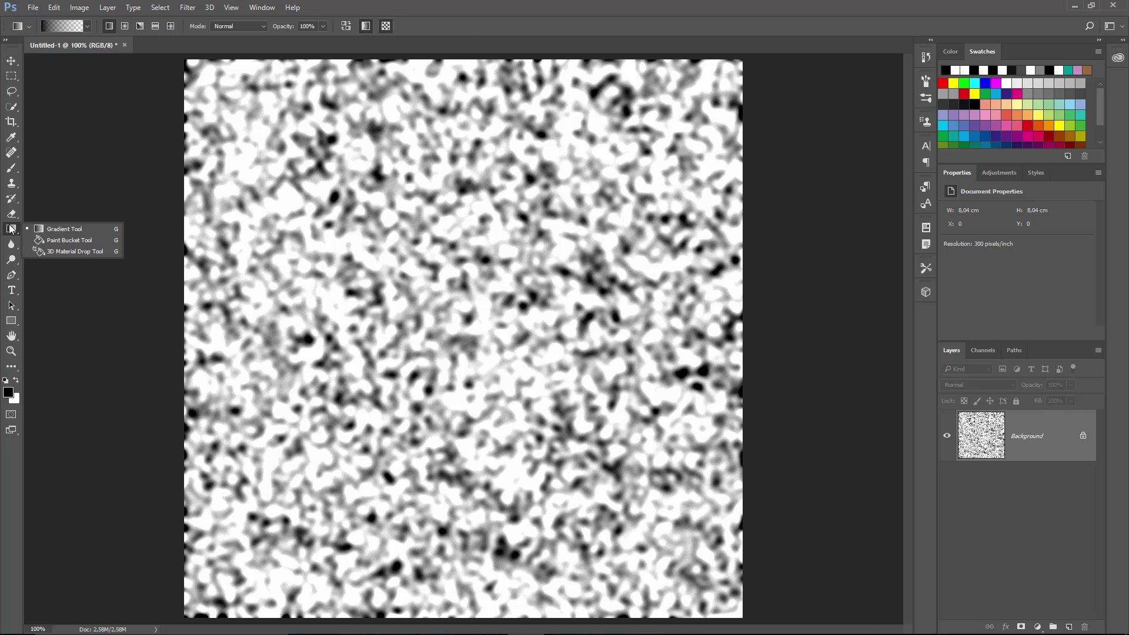
{"action": "left_click", "coordinate": [39, 233]}
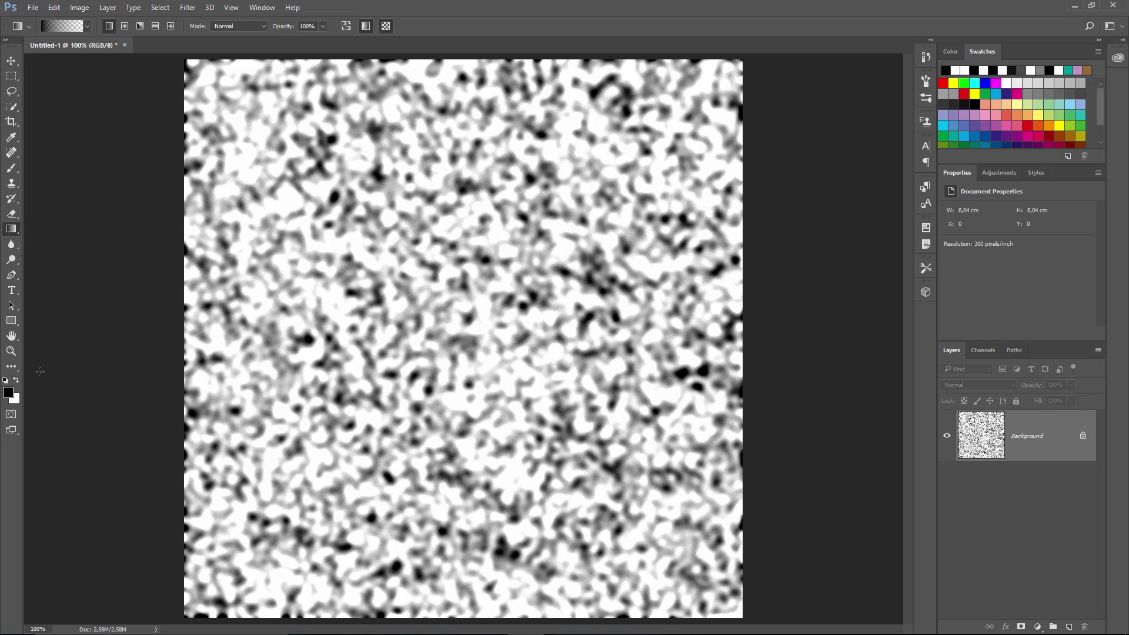
{"action": "left_click", "coordinate": [18, 382]}
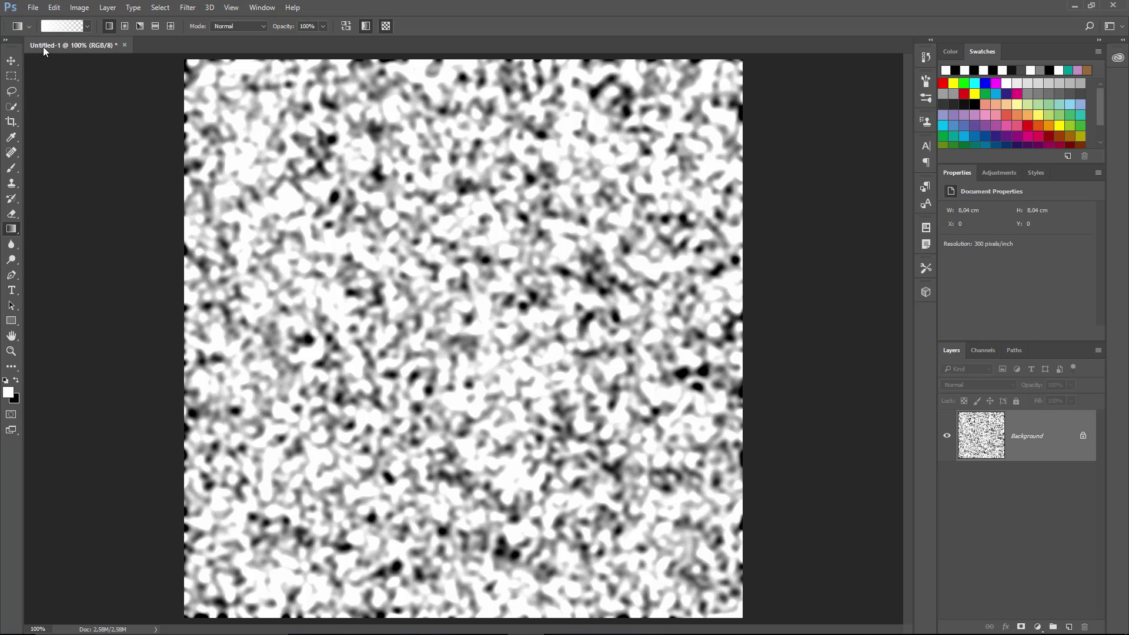
{"action": "left_click", "coordinate": [60, 28]}
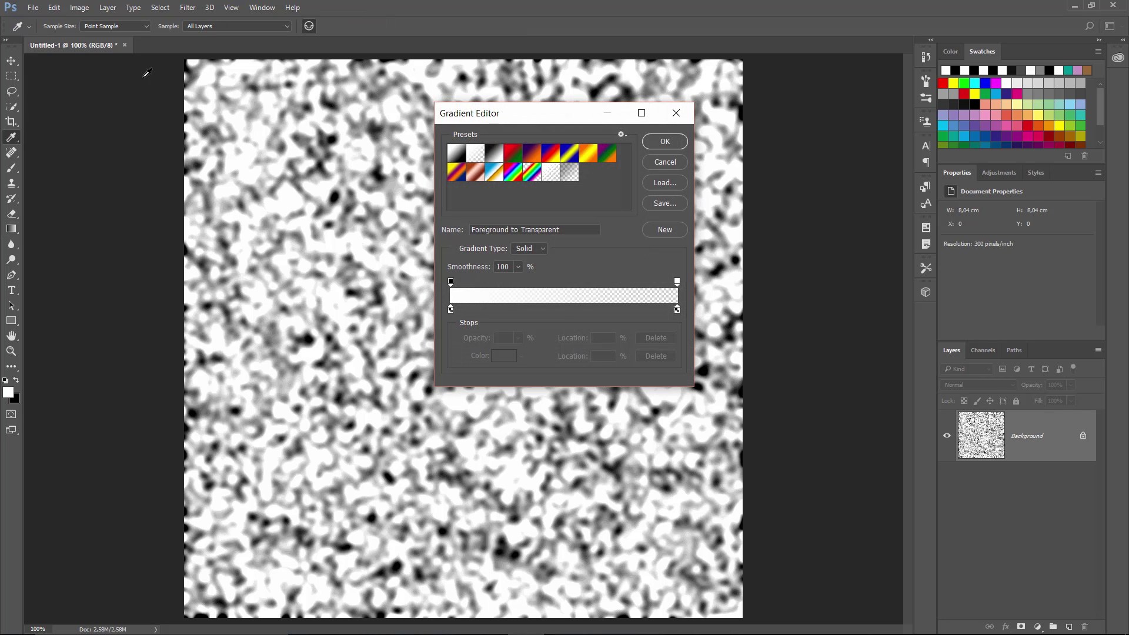
{"action": "left_click_drag", "start_coordinate": [475, 120], "coordinate": [474, 150]}
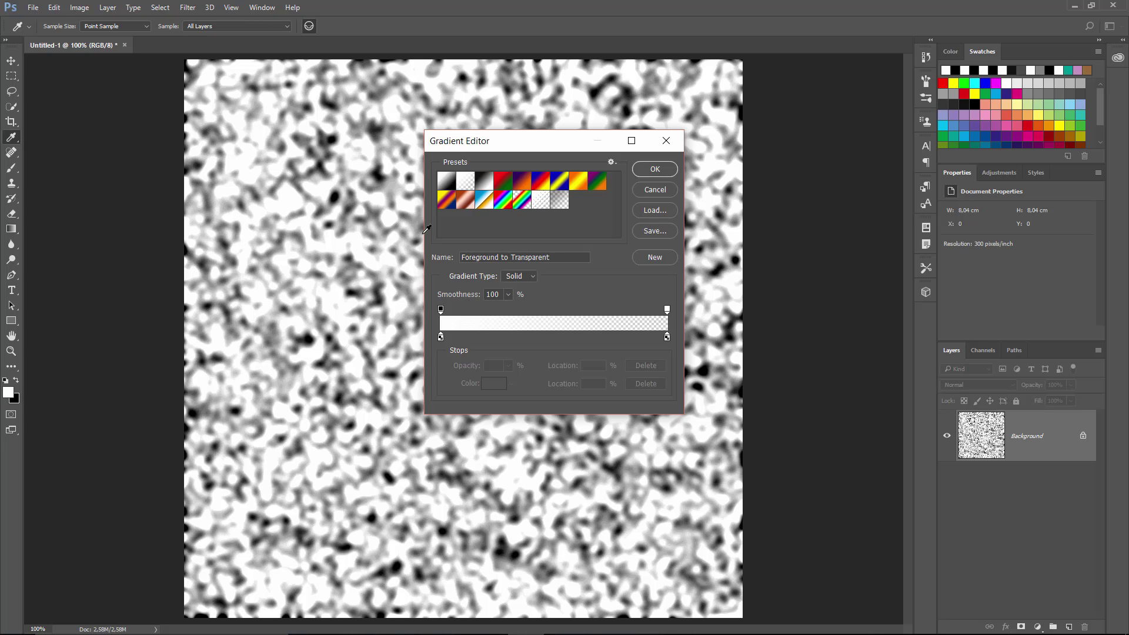
{"action": "left_click", "coordinate": [649, 173]}
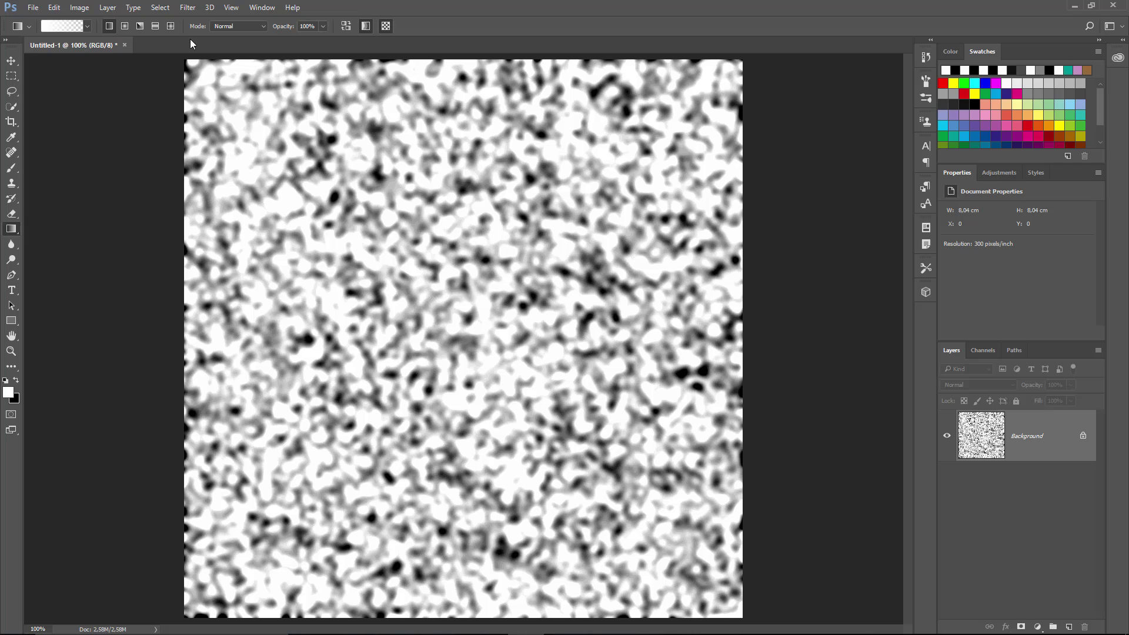
Set the gradient mode to Overlay and fade the spotted texture to white around all four sides of the canvas.
{"action": "left_click", "coordinate": [242, 27]}
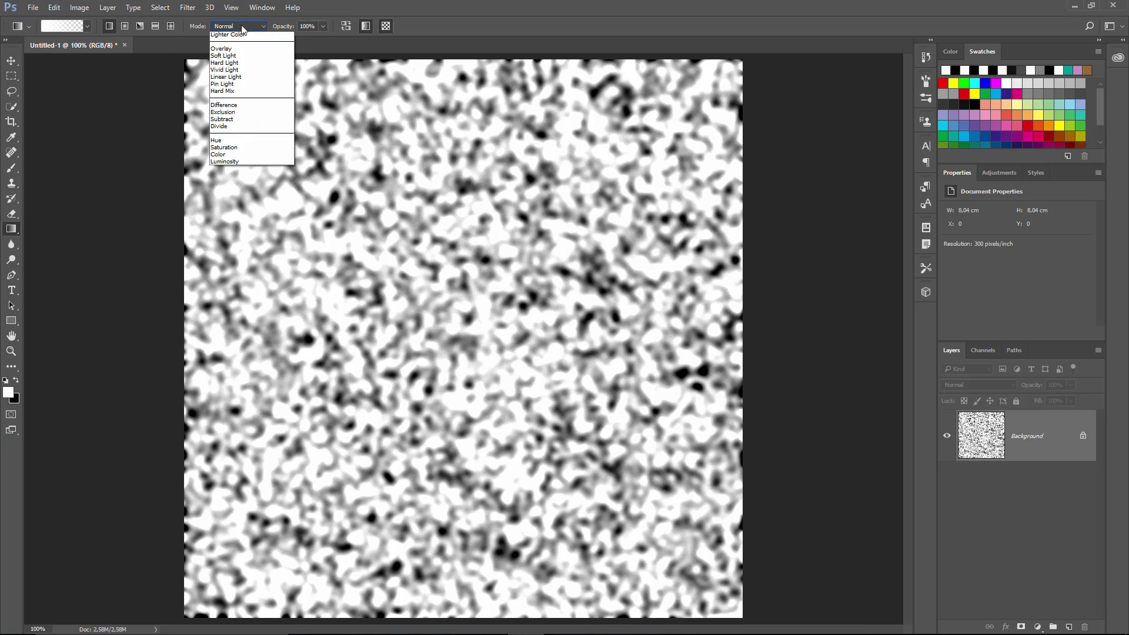
{"action": "left_click", "coordinate": [233, 149]}
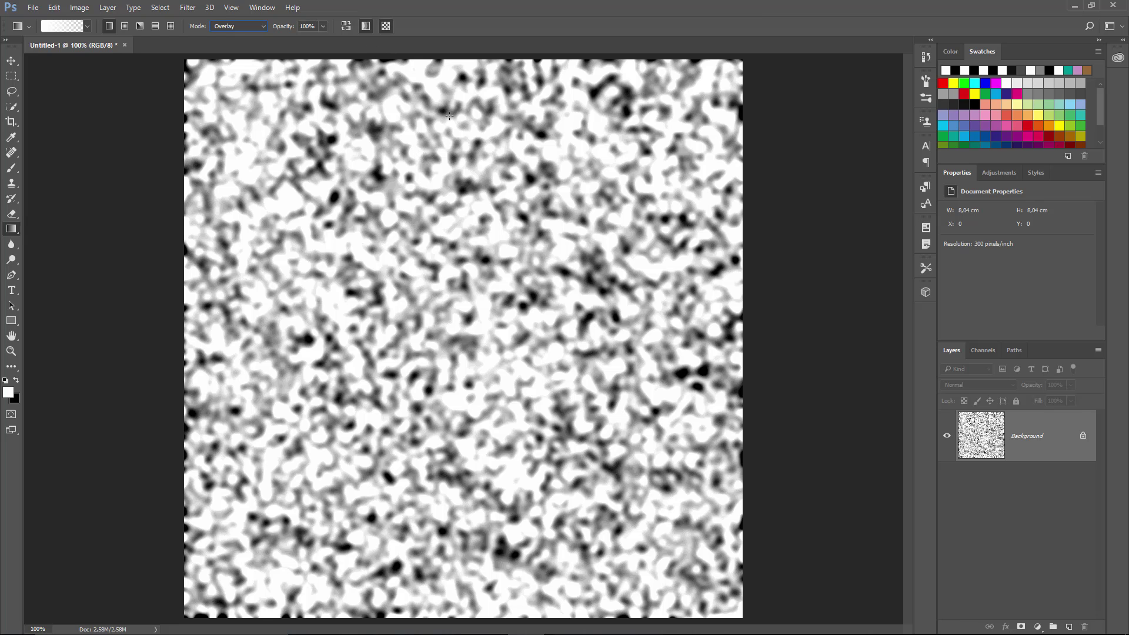
{"action": "left_click_drag", "start_coordinate": [452, 69], "coordinate": [453, 172]}
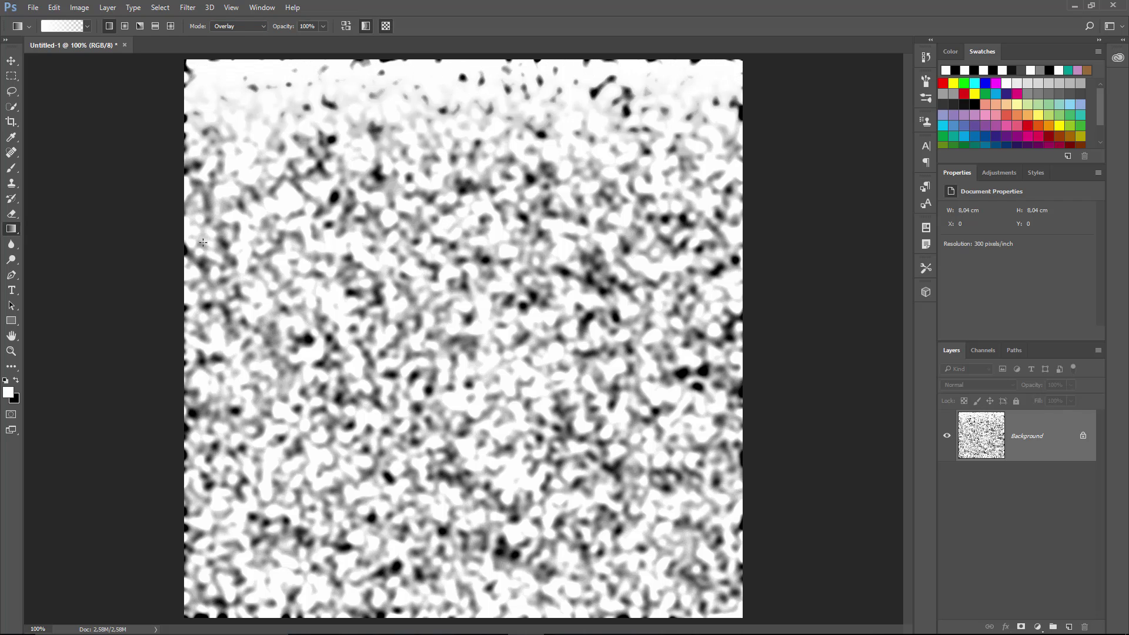
{"action": "left_click_drag", "start_coordinate": [200, 249], "coordinate": [303, 274]}
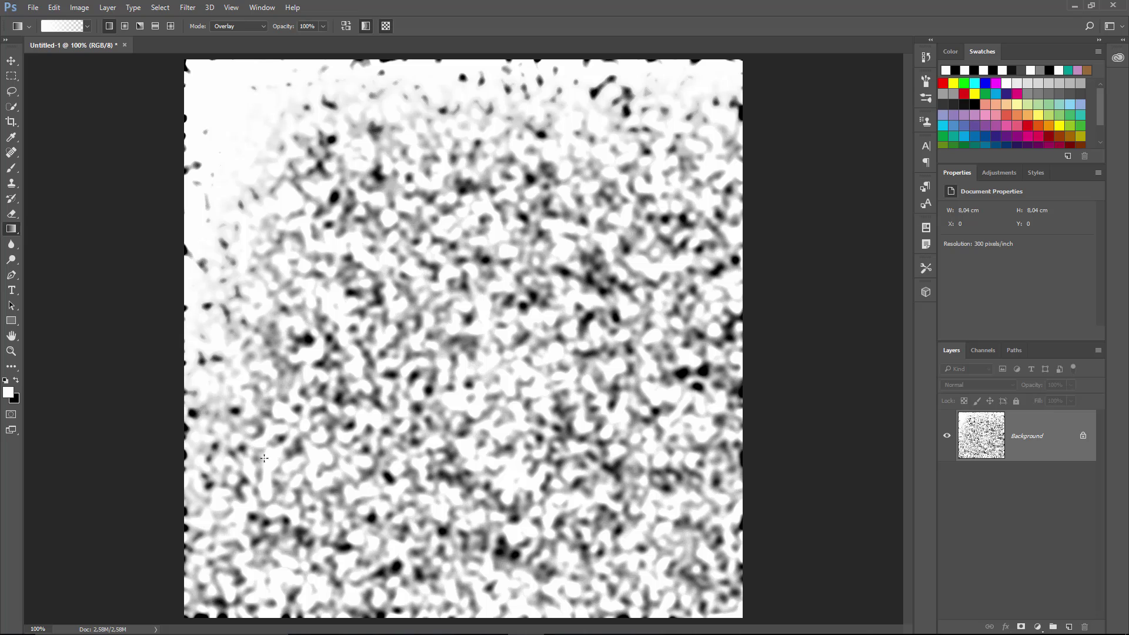
{"action": "left_click_drag", "start_coordinate": [239, 529], "coordinate": [277, 512]}
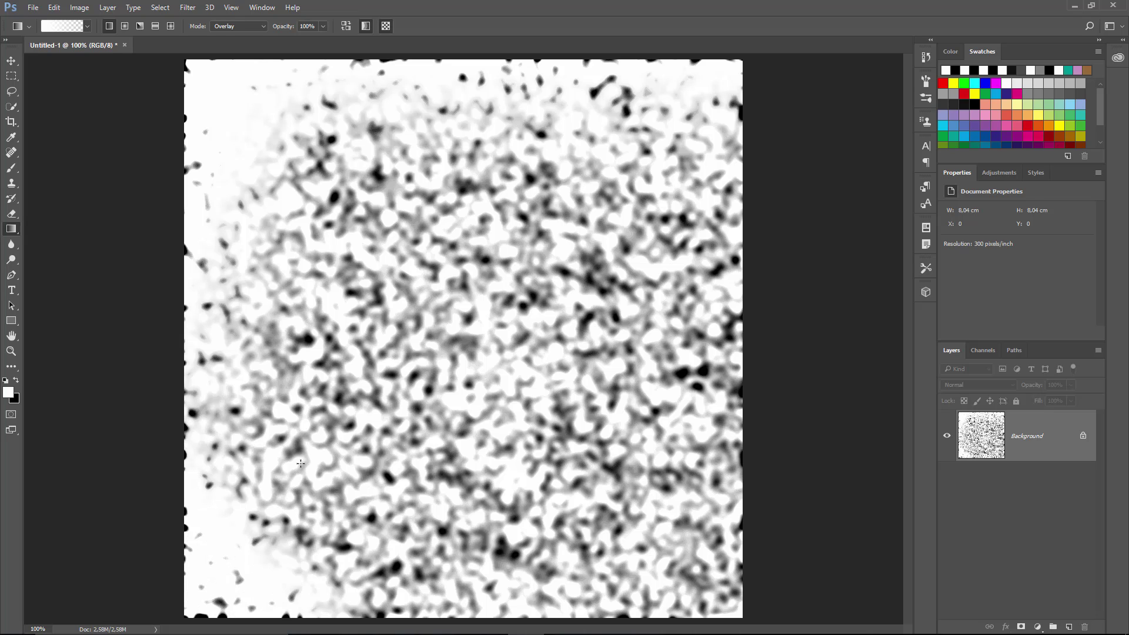
{"action": "left_click_drag", "start_coordinate": [453, 610], "coordinate": [449, 571]}
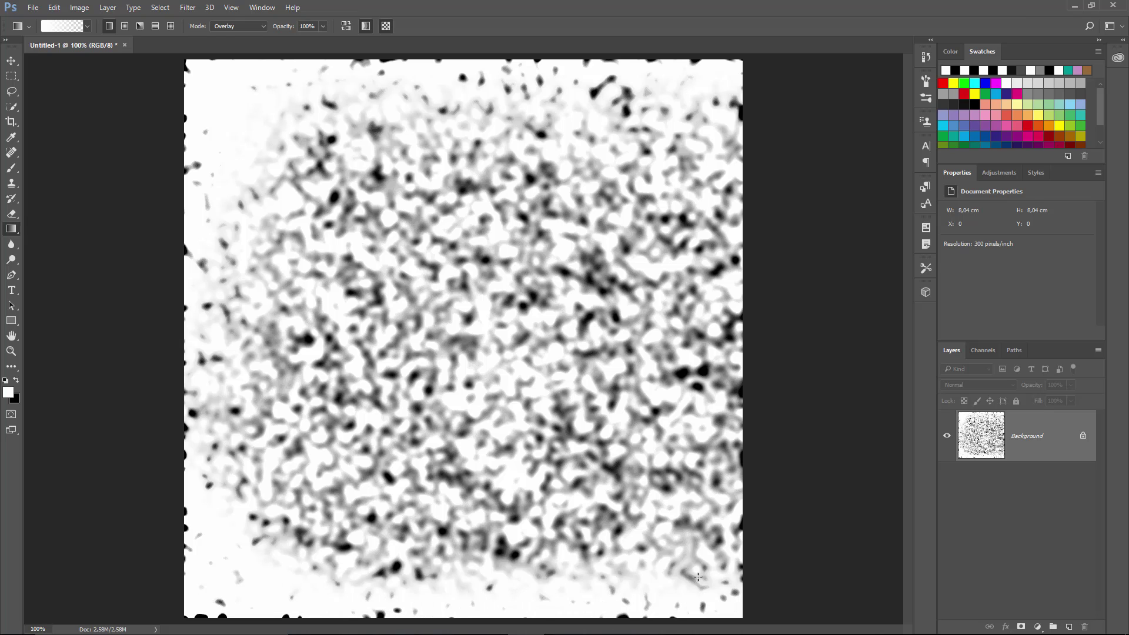
{"action": "left_click_drag", "start_coordinate": [706, 581], "coordinate": [666, 537]}
{"action": "left_click_drag", "start_coordinate": [723, 406], "coordinate": [668, 386]}
{"action": "left_click_drag", "start_coordinate": [716, 258], "coordinate": [659, 274]}
{"action": "left_click_drag", "start_coordinate": [662, 109], "coordinate": [623, 125]}
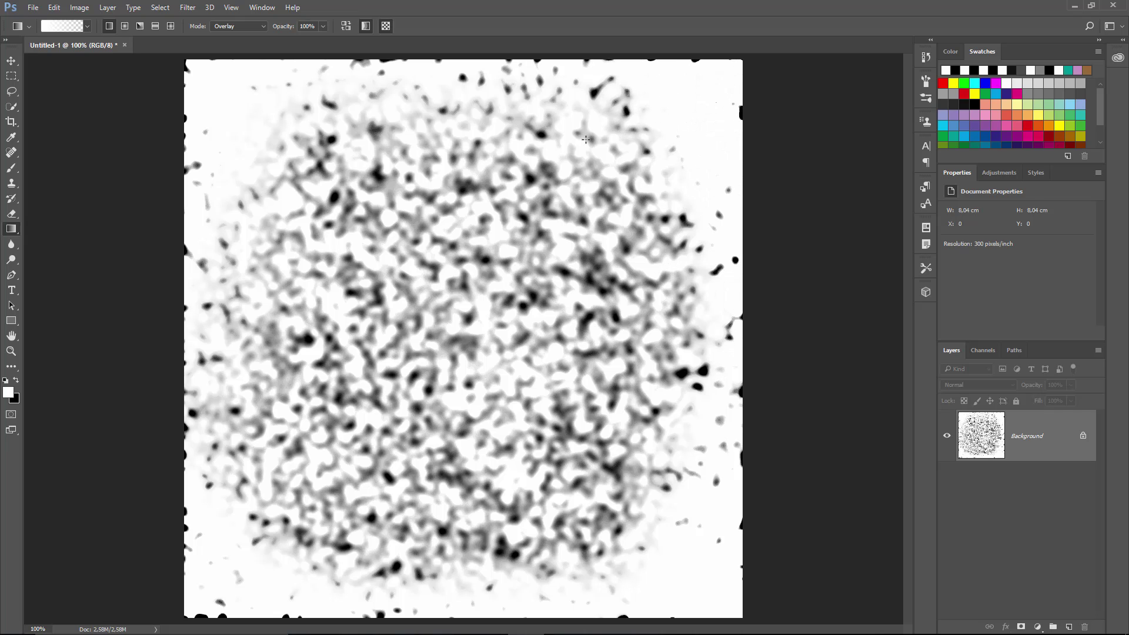
{"action": "left_click_drag", "start_coordinate": [534, 77], "coordinate": [521, 116]}
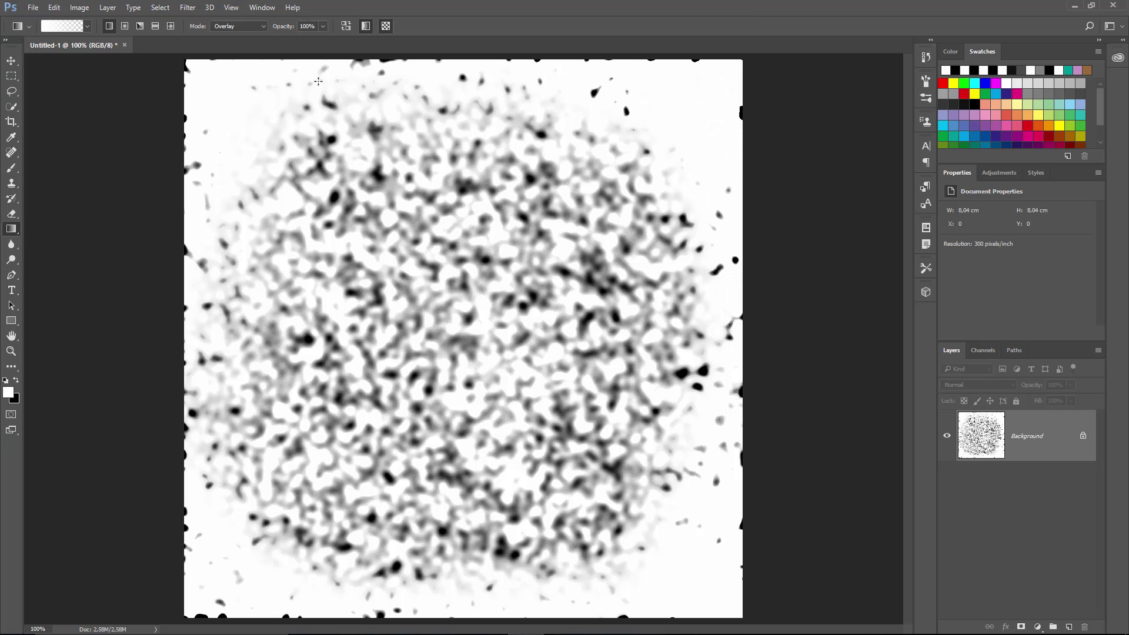
Refine the texture's outline into a rounded shape with further short Overlay gradients running inward all around its edge.
{"action": "left_click_drag", "start_coordinate": [318, 81], "coordinate": [325, 94]}
{"action": "left_click_drag", "start_coordinate": [190, 169], "coordinate": [203, 193]}
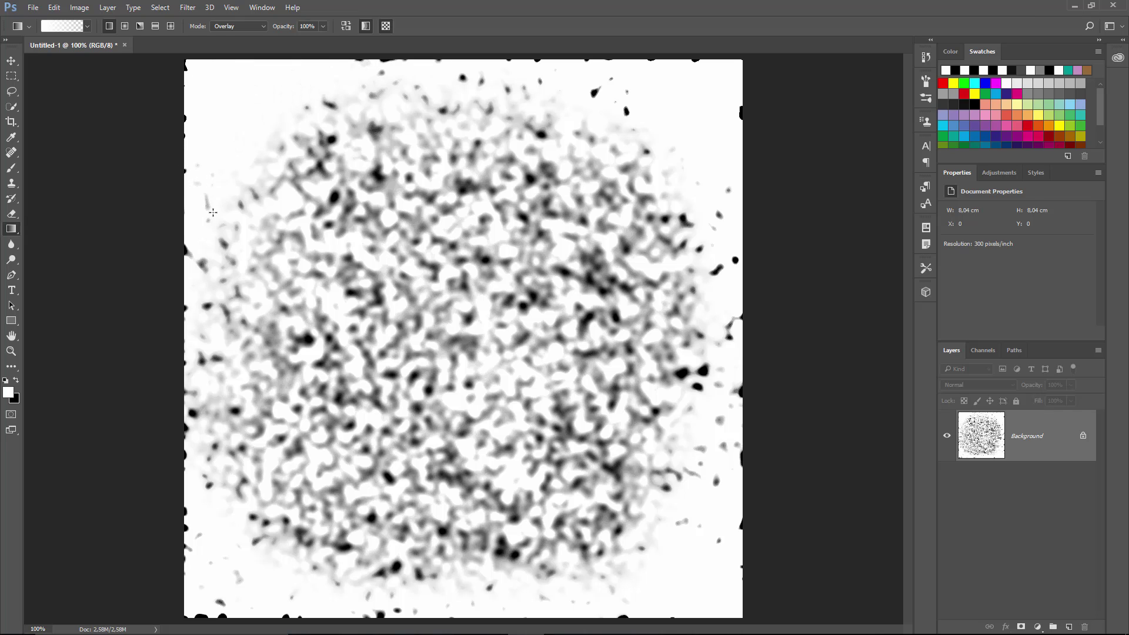
{"action": "left_click_drag", "start_coordinate": [212, 433], "coordinate": [238, 415]}
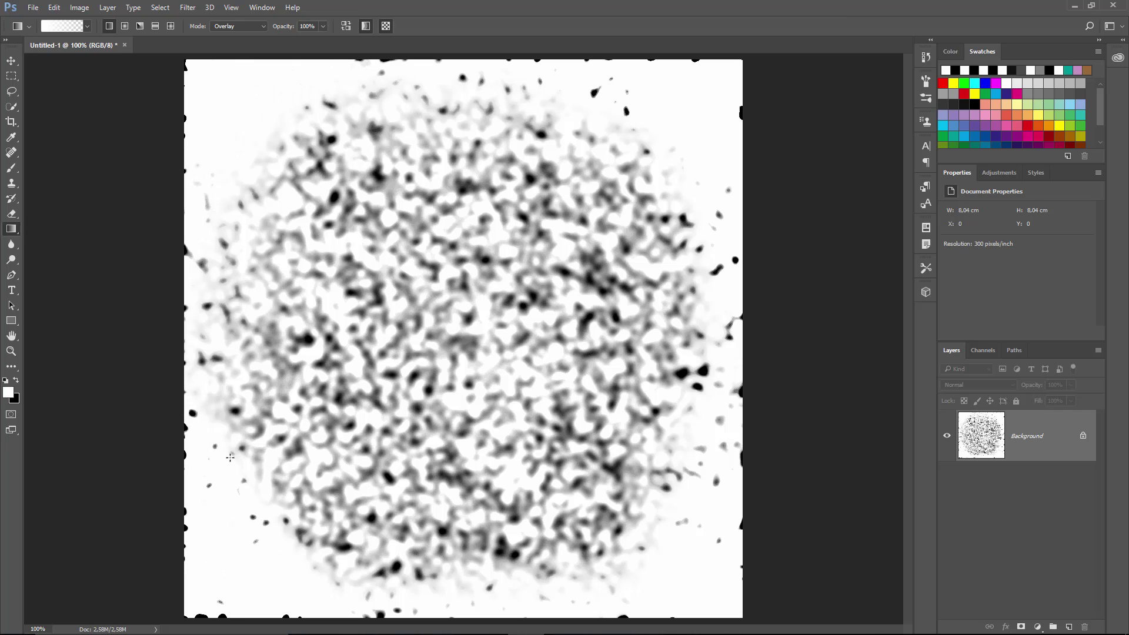
{"action": "left_click_drag", "start_coordinate": [187, 336], "coordinate": [214, 339]}
{"action": "left_click_drag", "start_coordinate": [286, 551], "coordinate": [298, 540]}
{"action": "left_click_drag", "start_coordinate": [363, 591], "coordinate": [379, 561]}
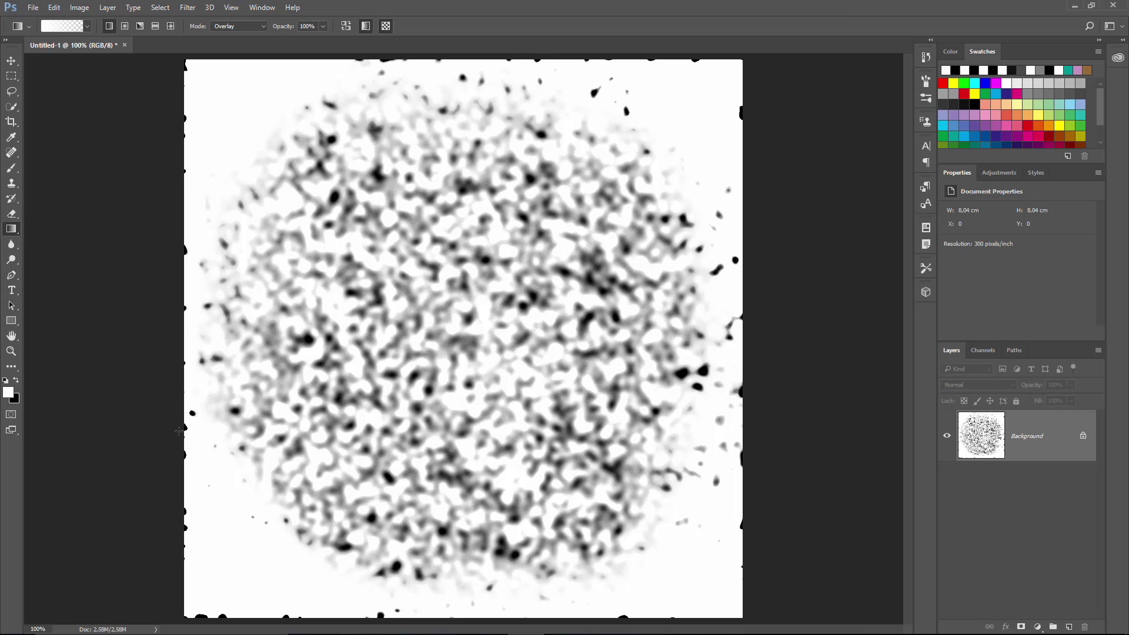
{"action": "left_click_drag", "start_coordinate": [204, 340], "coordinate": [242, 340]}
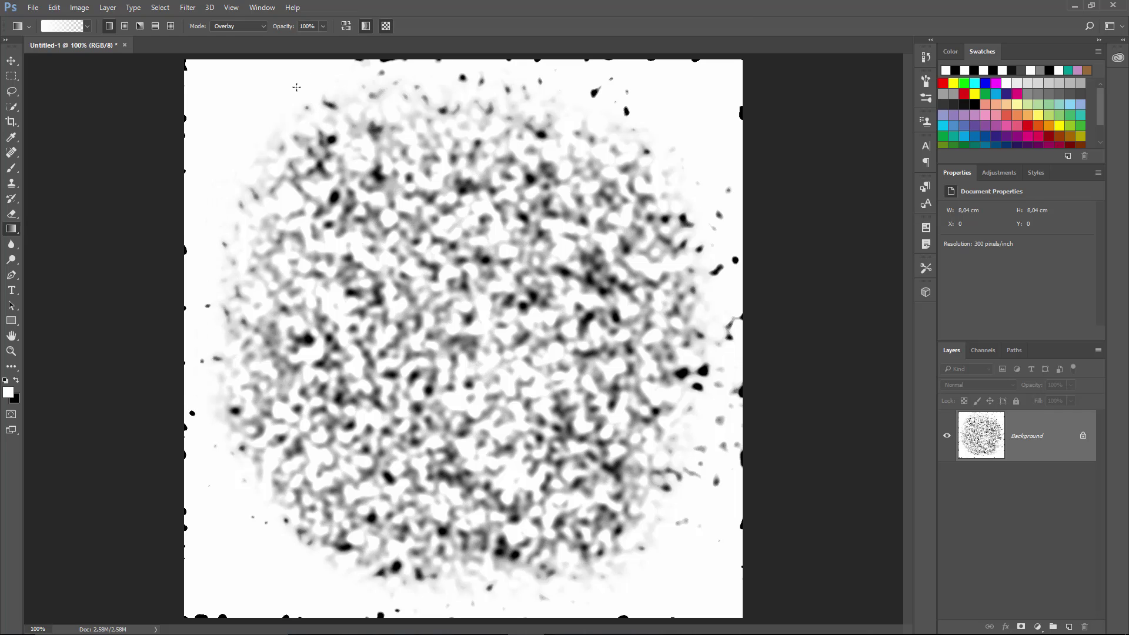
{"action": "left_click_drag", "start_coordinate": [292, 80], "coordinate": [315, 129]}
{"action": "left_click_drag", "start_coordinate": [325, 79], "coordinate": [348, 133]}
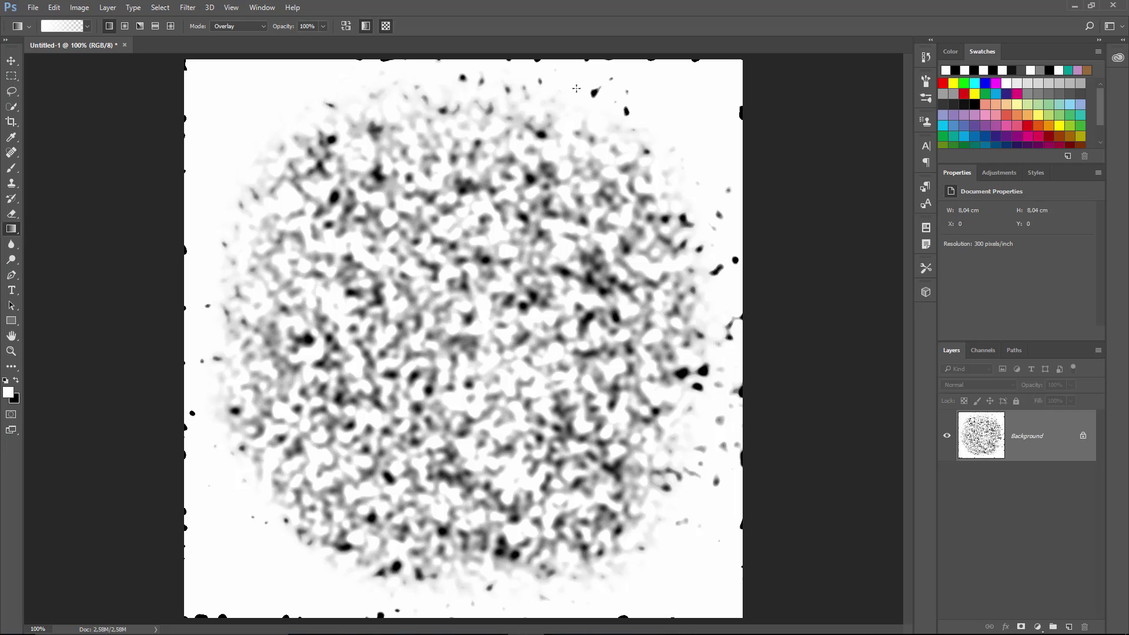
{"action": "left_click_drag", "start_coordinate": [576, 88], "coordinate": [541, 150]}
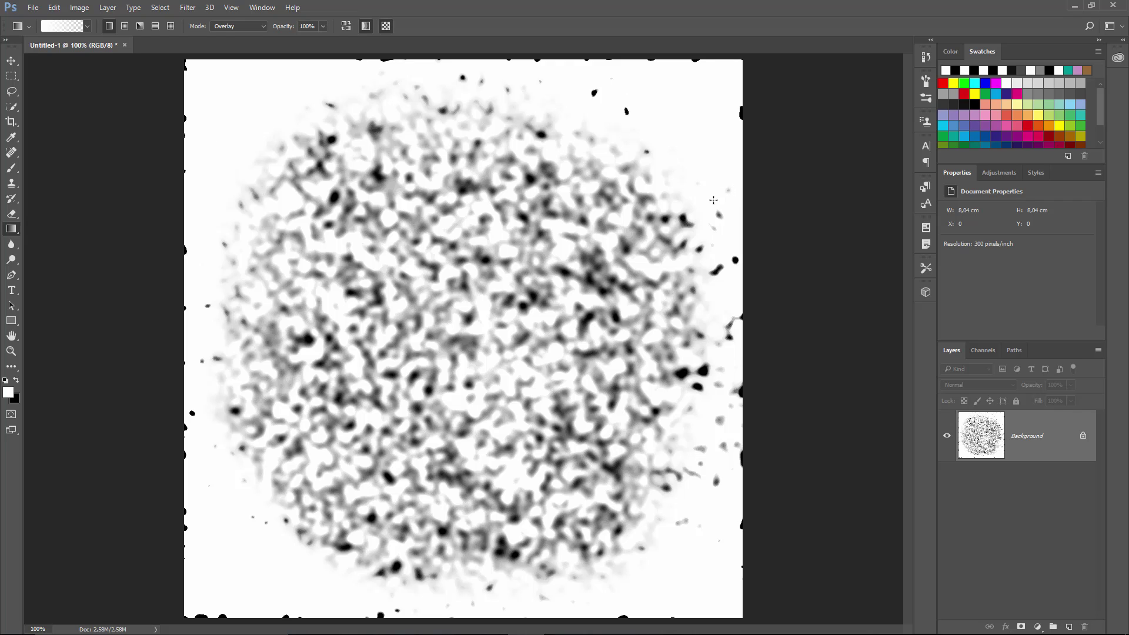
{"action": "left_click_drag", "start_coordinate": [713, 200], "coordinate": [688, 444]}
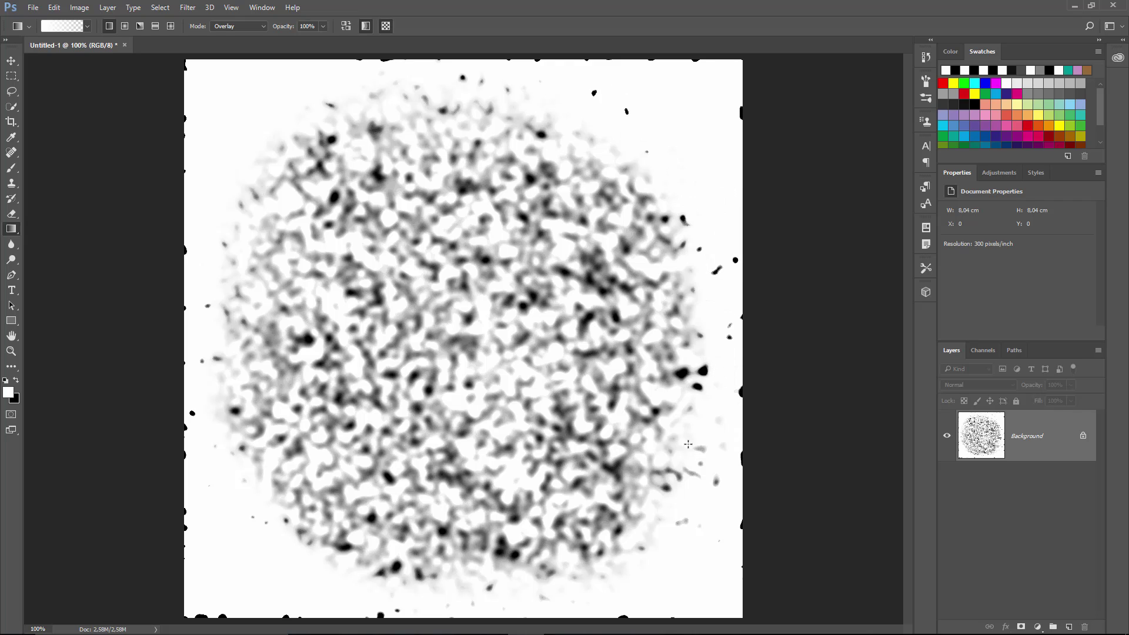
{"action": "left_click_drag", "start_coordinate": [620, 576], "coordinate": [579, 527]}
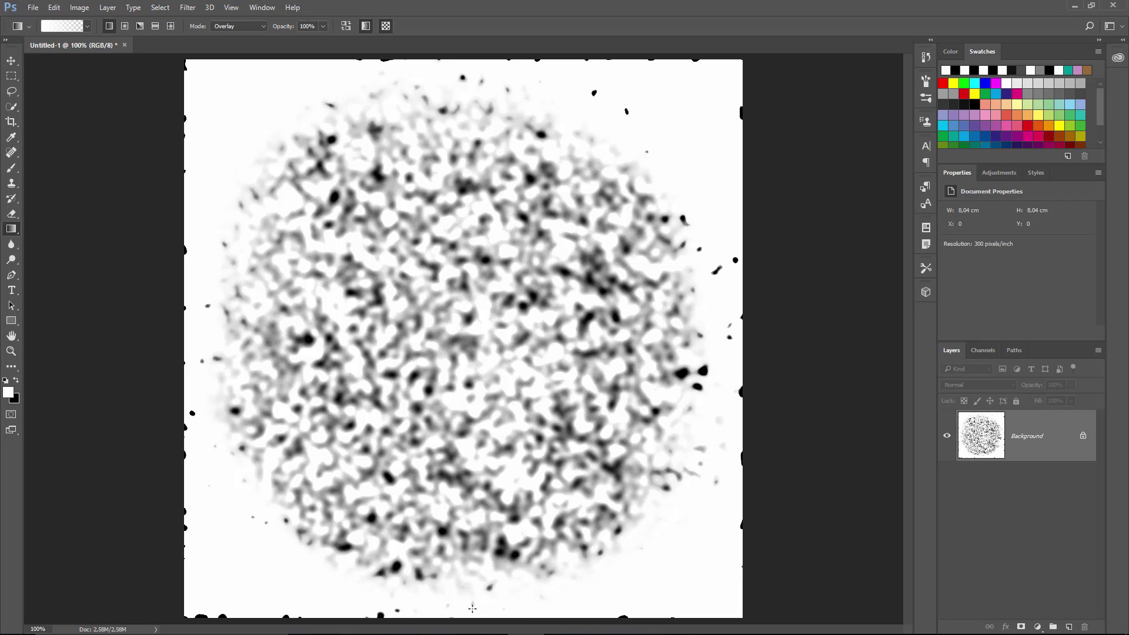
{"action": "left_click_drag", "start_coordinate": [460, 588], "coordinate": [452, 549]}
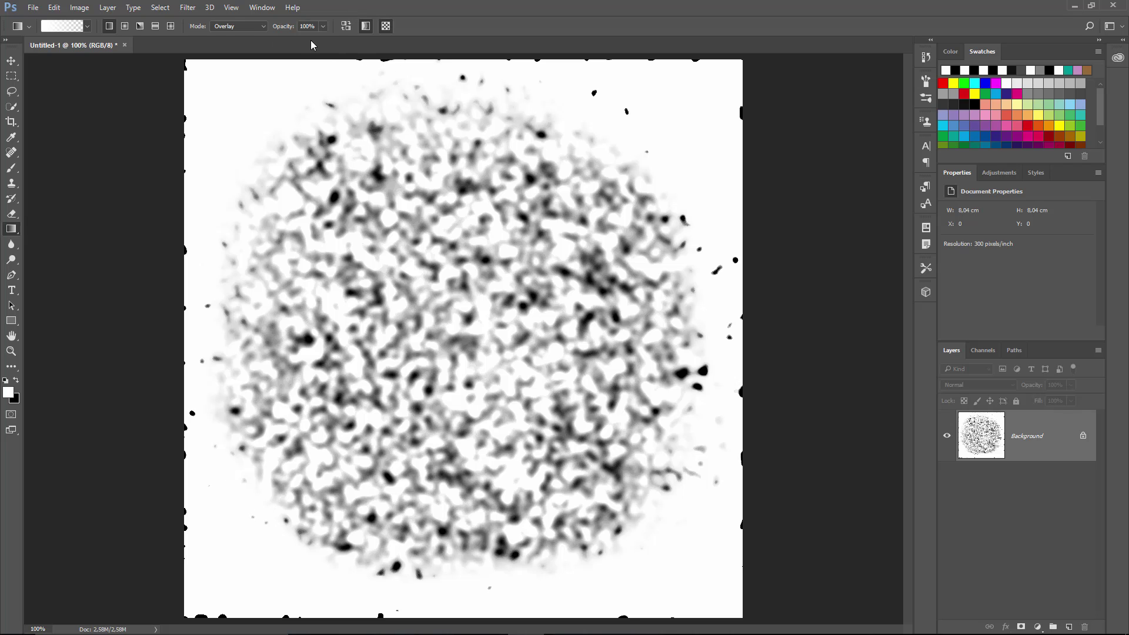
Switch the gradient mode to Normal and cover the leftover black specks along the canvas borders with short white gradients.
{"action": "left_click", "coordinate": [251, 28]}
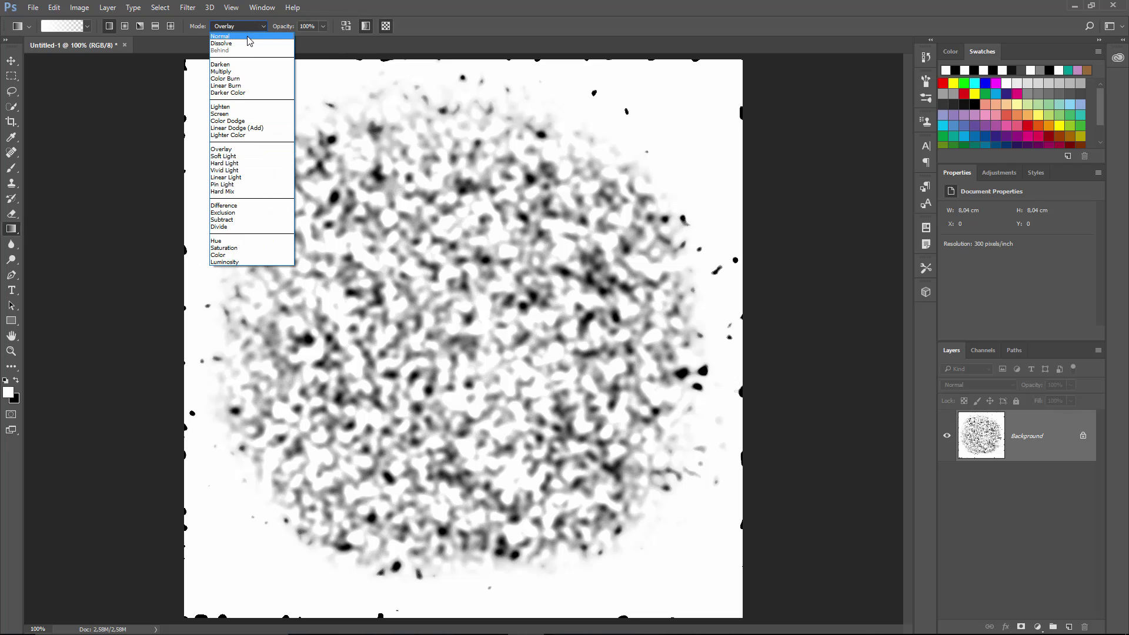
{"action": "left_click", "coordinate": [247, 37]}
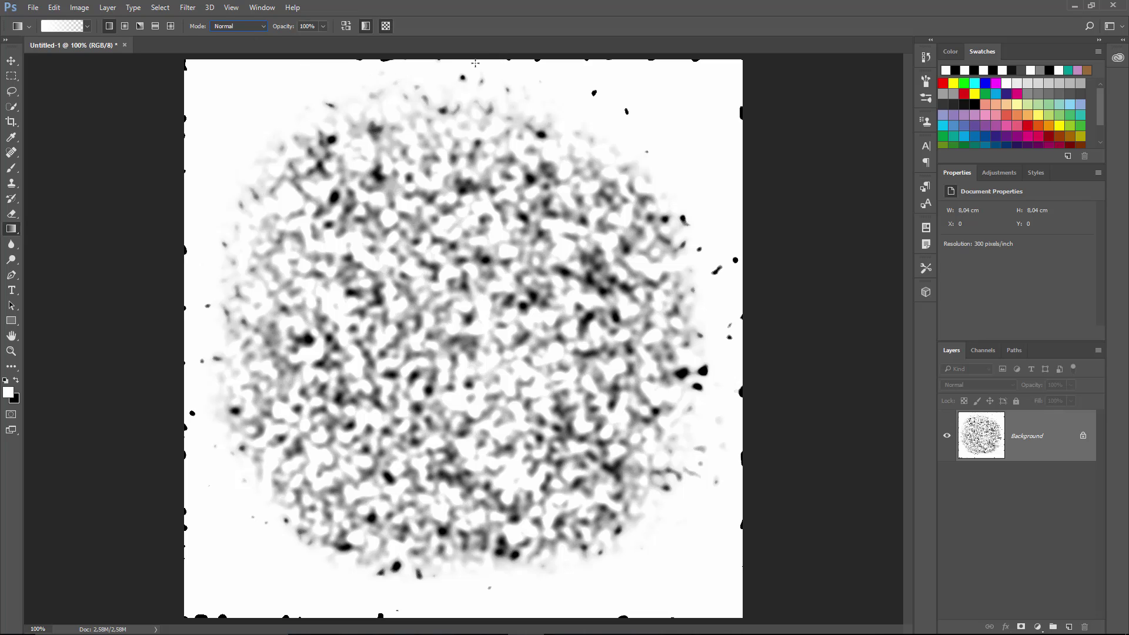
{"action": "left_click_drag", "start_coordinate": [474, 60], "coordinate": [481, 84]}
{"action": "left_click_drag", "start_coordinate": [718, 76], "coordinate": [610, 110]}
{"action": "left_click_drag", "start_coordinate": [724, 261], "coordinate": [686, 261]}
{"action": "left_click_drag", "start_coordinate": [440, 612], "coordinate": [436, 591]}
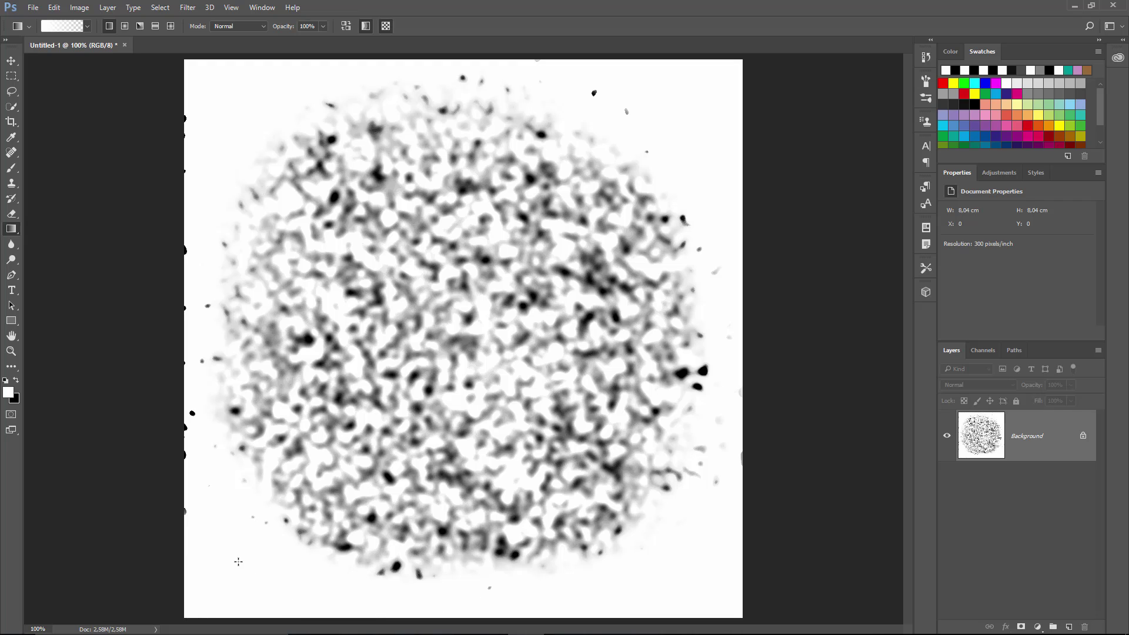
{"action": "left_click_drag", "start_coordinate": [203, 490], "coordinate": [221, 477]}
{"action": "left_click_drag", "start_coordinate": [194, 392], "coordinate": [220, 377]}
{"action": "left_click_drag", "start_coordinate": [191, 269], "coordinate": [210, 274]}
{"action": "left_click_drag", "start_coordinate": [619, 84], "coordinate": [607, 97]}
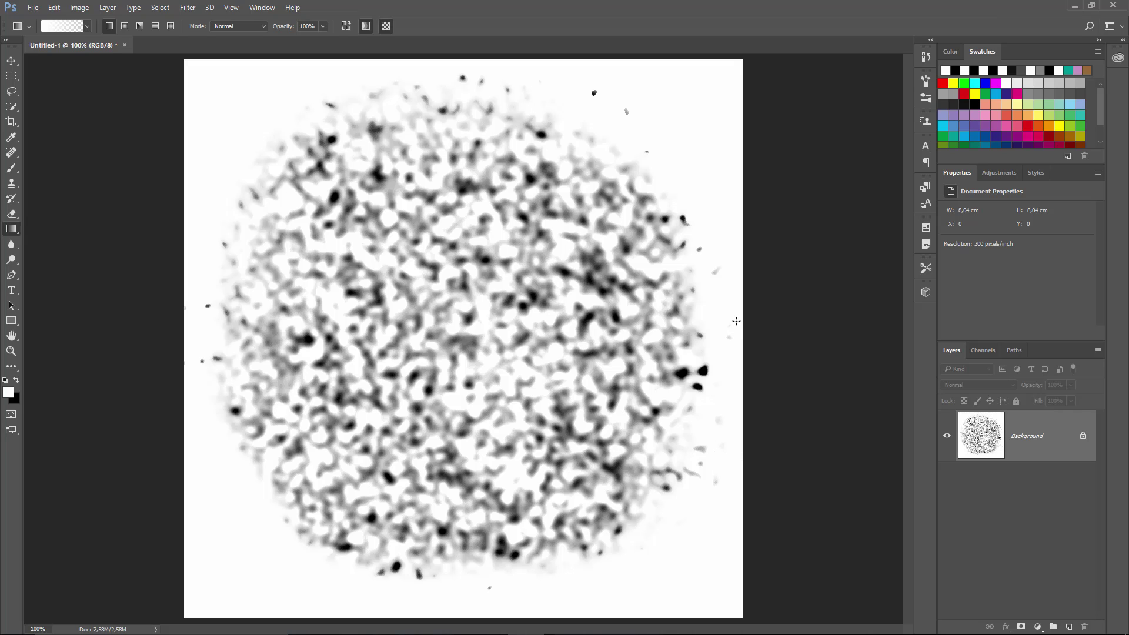
Define the faded spotted texture as a new named brush preset.
{"action": "left_click", "coordinate": [54, 8]}
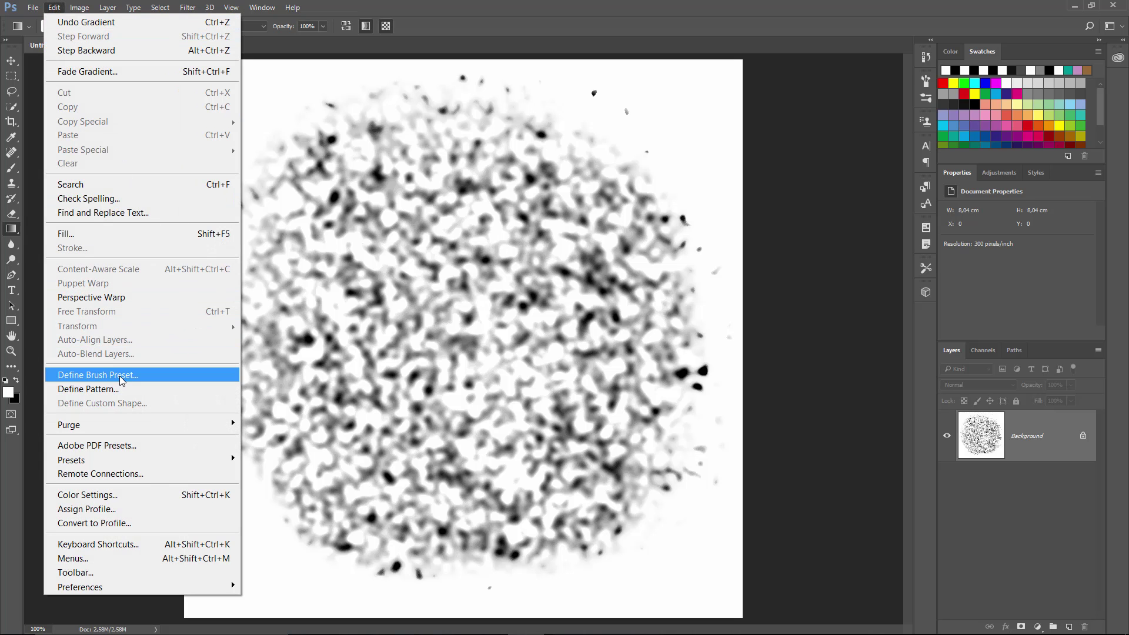
{"action": "left_click", "coordinate": [118, 375]}
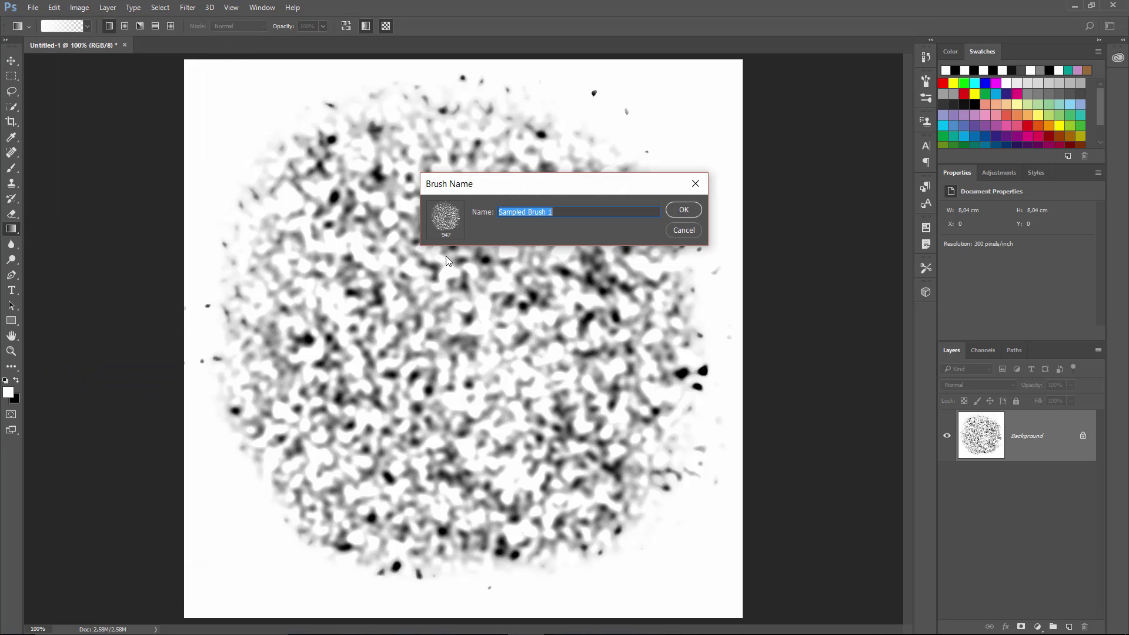
{"action": "type", "text": "ticle"}
{"action": "left_click", "coordinate": [680, 213]}
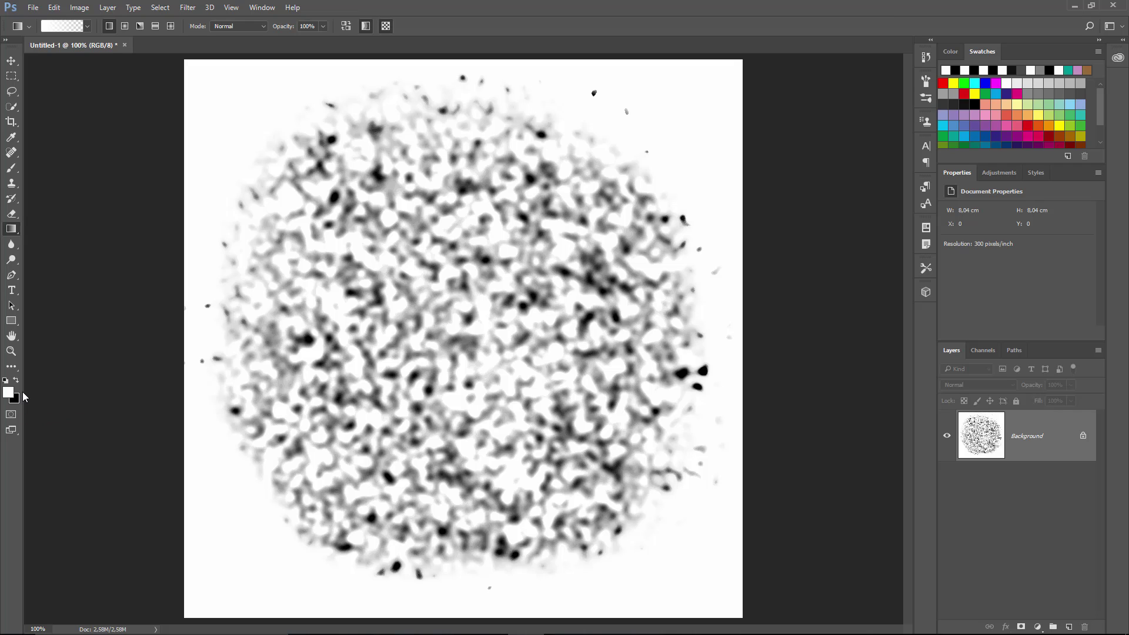
Fill the Background layer with black and activate the Brush tool.
{"action": "key", "text": "ctrl+BackSpace"}
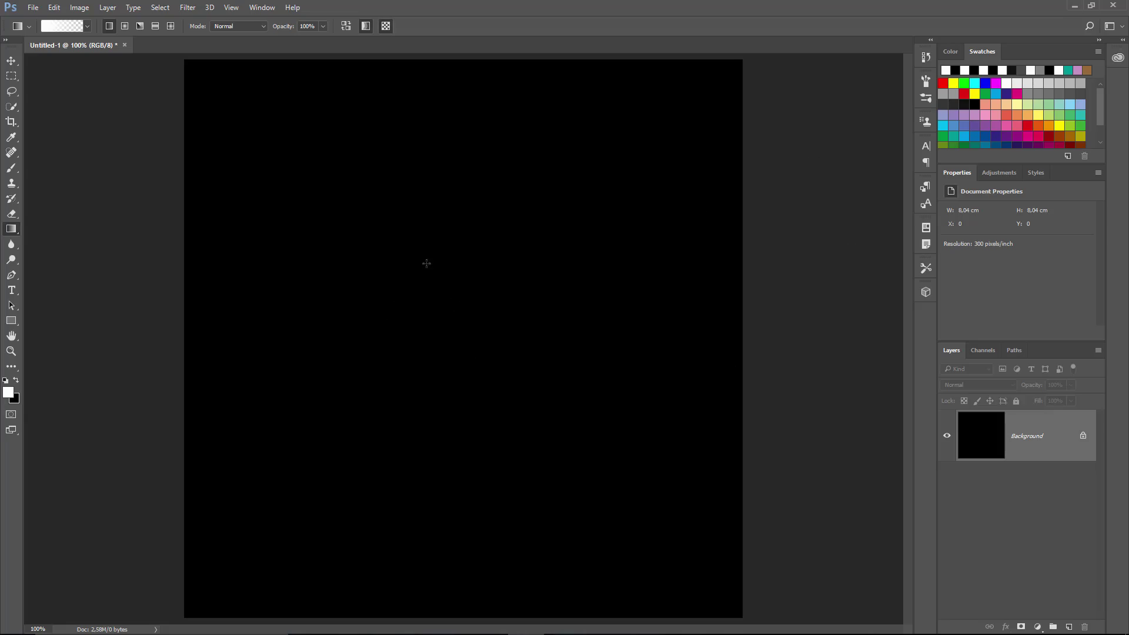
{"action": "key", "text": "b"}
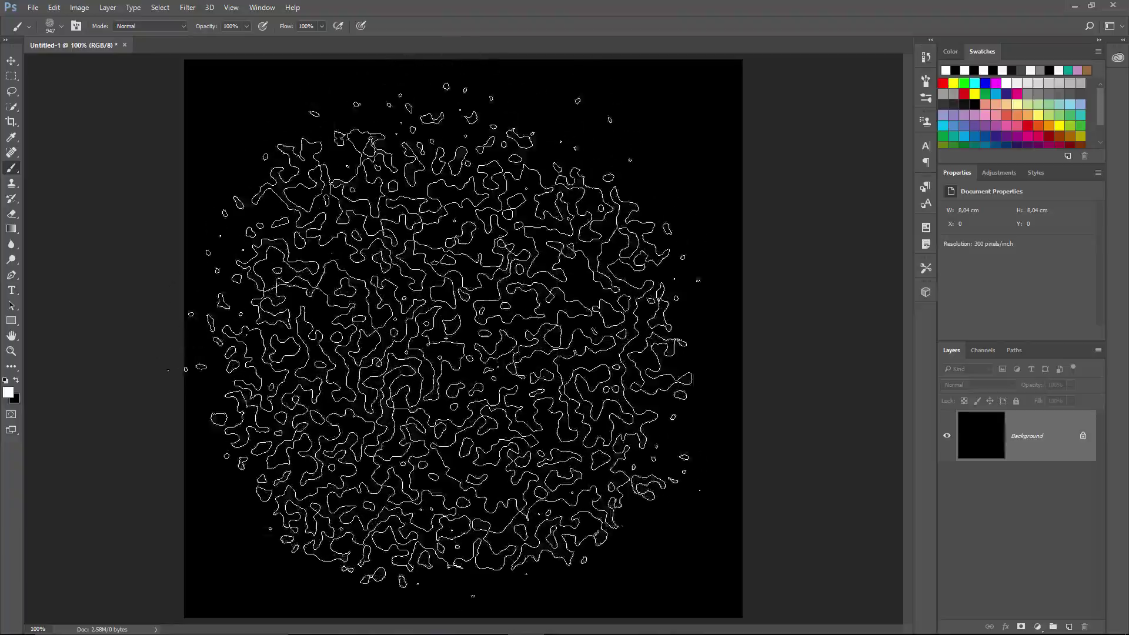
Try the new texture brush at full size in white over the middle of the black canvas and undo the strokes.
{"action": "left_click", "coordinate": [465, 326]}
{"action": "left_click_drag", "start_coordinate": [491, 331], "coordinate": [422, 327]}
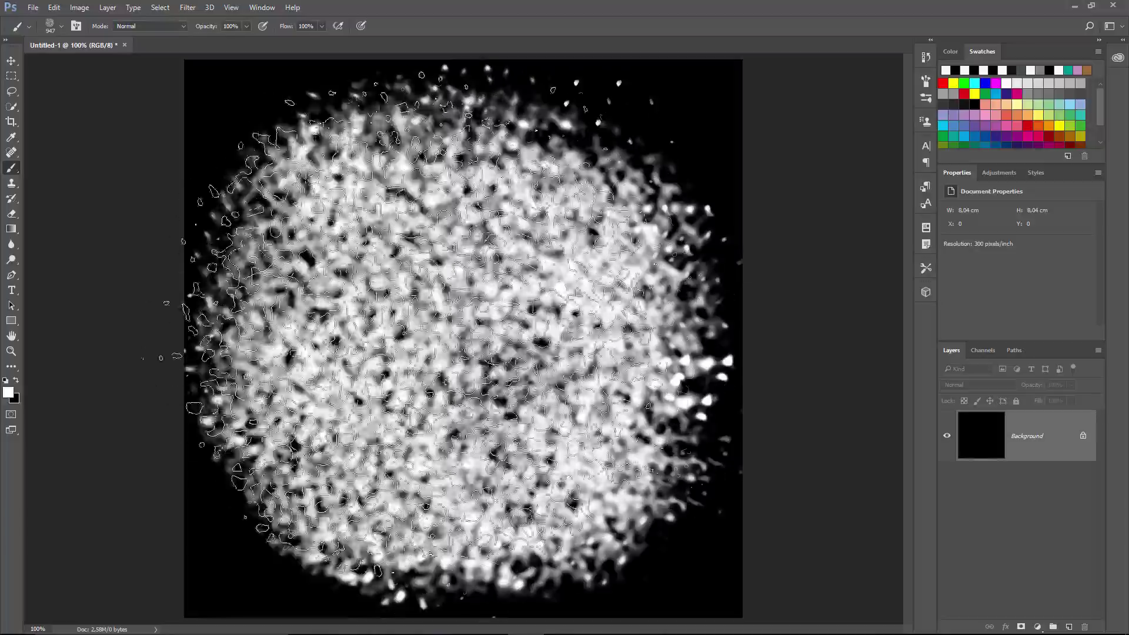
{"action": "left_click_drag", "start_coordinate": [460, 286], "coordinate": [475, 338]}
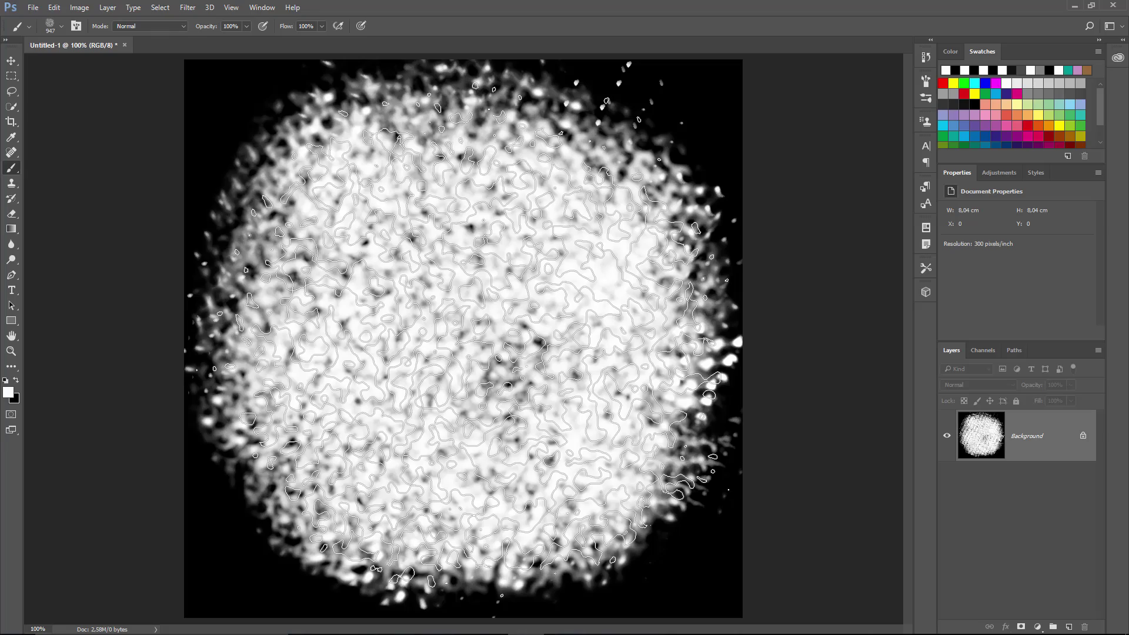
{"action": "key", "text": "ctrl+alt+z"}
{"action": "key", "text": "ctrl+alt+z"}
{"action": "key", "text": "ctrl+alt+z"}
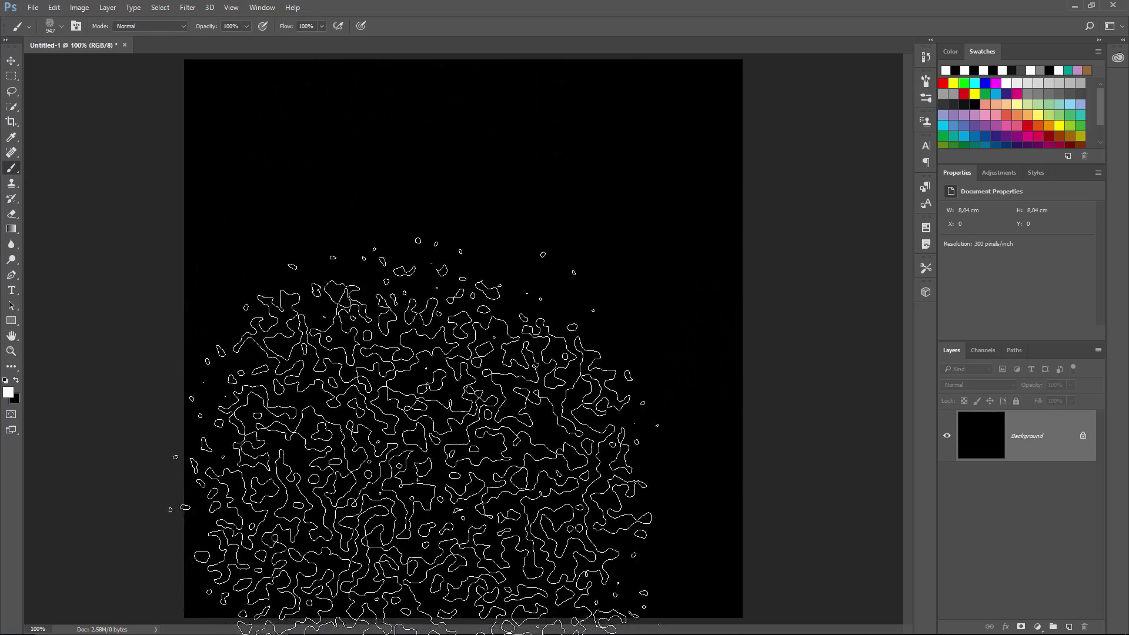
Reduce the texture brush to 300 px and paint a large S-shaped white stroke across the black canvas.
{"action": "key", "text": "bracketleft"}
{"action": "key", "text": "bracketleft"}
{"action": "key", "text": "bracketleft"}
{"action": "key", "text": "bracketleft"}
{"action": "key", "text": "bracketleft"}
{"action": "key", "text": "bracketleft"}
{"action": "key", "text": "bracketleft"}
{"action": "mouse_move", "coordinate": [446, 177]}
{"action": "left_mouse_down"}
{"action": "mouse_move", "coordinate": [366, 347]}
{"action": "mouse_move", "coordinate": [579, 406]}
{"action": "mouse_move", "coordinate": [593, 450]}
{"action": "left_mouse_up"}
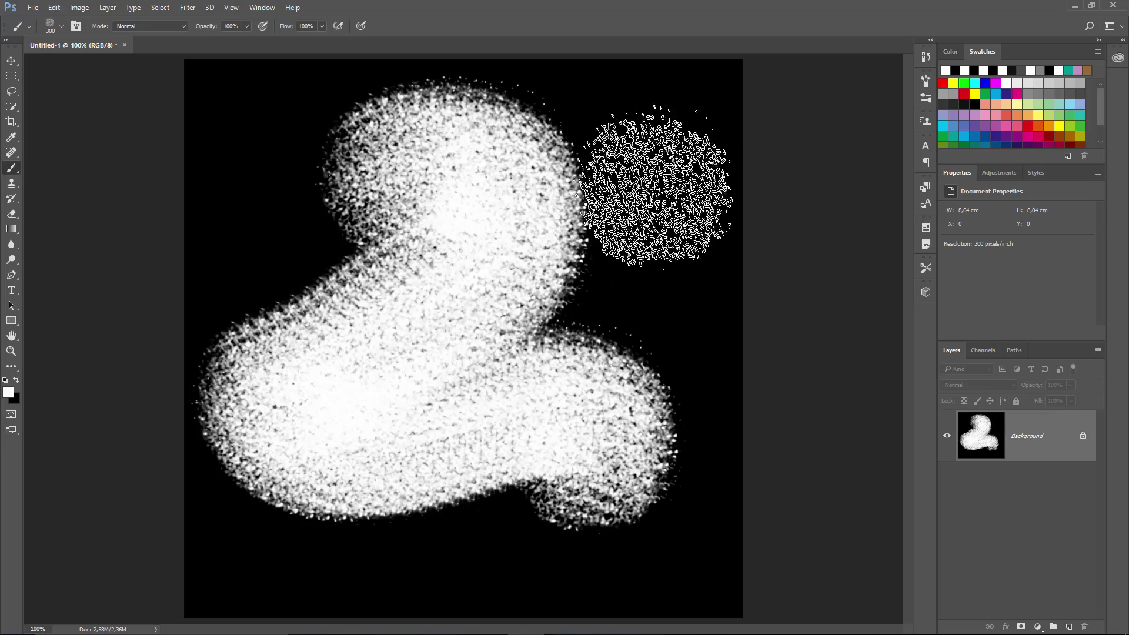
Reduce the brush to 60 px and paint a thin wavy vertical stroke in the empty upper-right area of the canvas.
{"action": "key", "text": "bracketleft"}
{"action": "key", "text": "bracketleft"}
{"action": "key", "text": "bracketleft"}
{"action": "key", "text": "bracketleft"}
{"action": "key", "text": "bracketleft"}
{"action": "key", "text": "bracketleft"}
{"action": "key", "text": "bracketleft"}
{"action": "key", "text": "bracketleft"}
{"action": "key", "text": "bracketleft"}
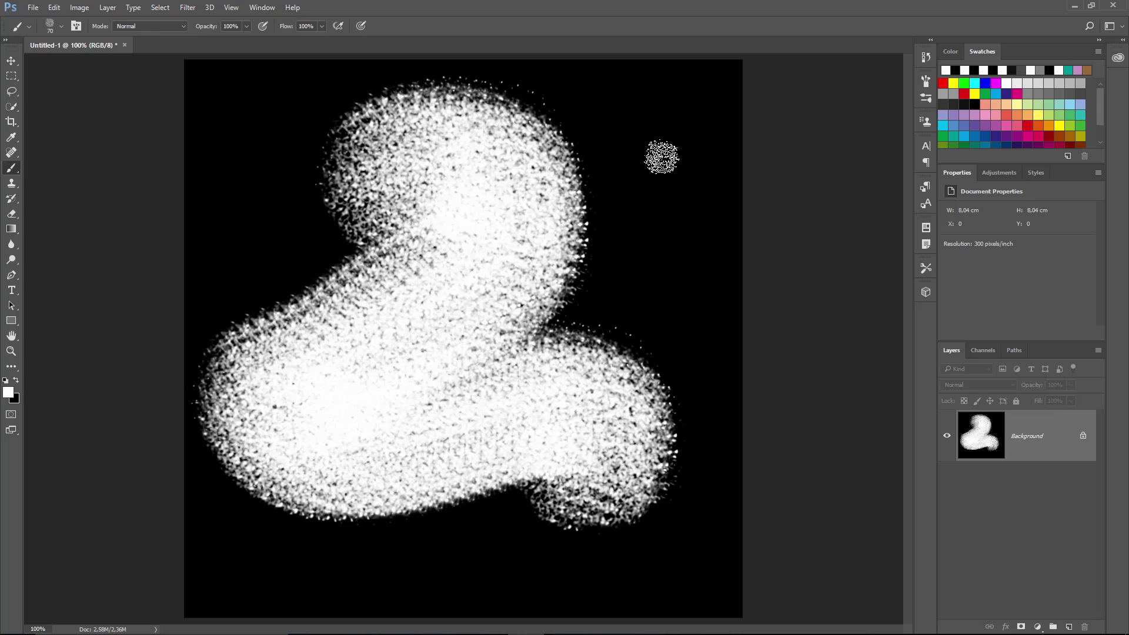
{"action": "key", "text": "bracketright"}
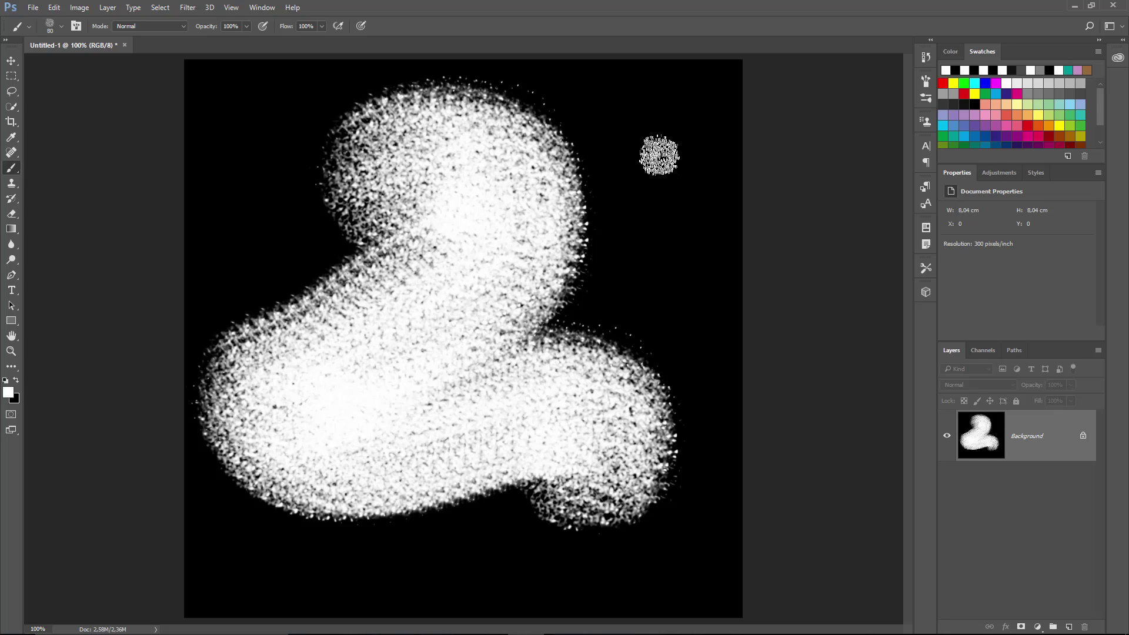
{"action": "key", "text": "bracketleft"}
{"action": "key", "text": "bracketleft"}
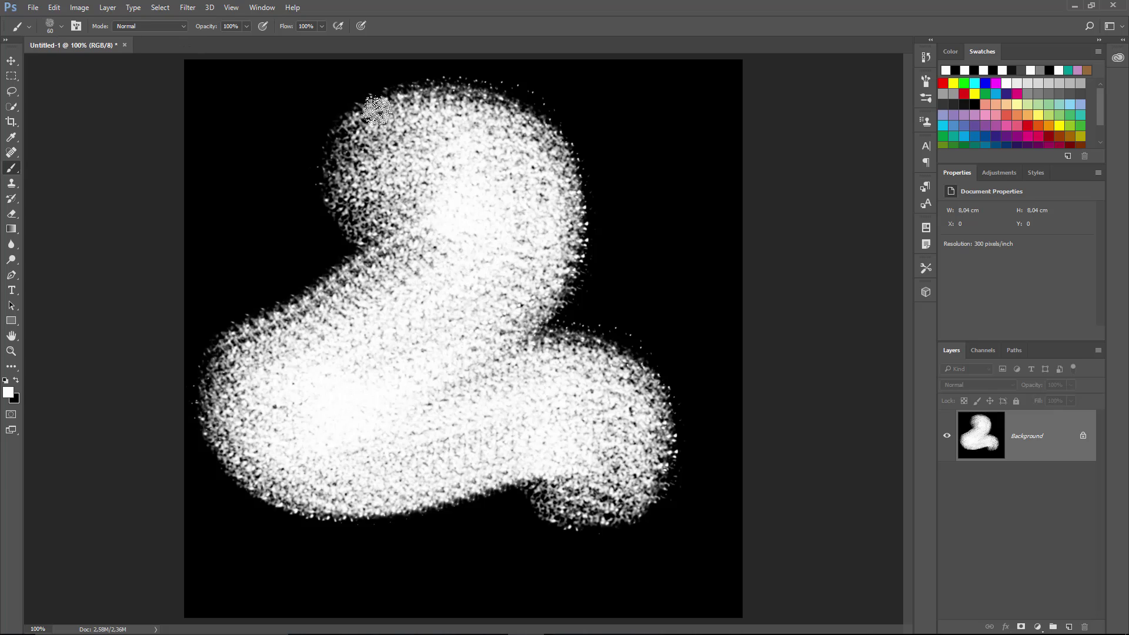
{"action": "mouse_move", "coordinate": [699, 91]}
{"action": "left_mouse_down"}
{"action": "mouse_move", "coordinate": [661, 173]}
{"action": "mouse_move", "coordinate": [659, 314]}
{"action": "left_mouse_up"}
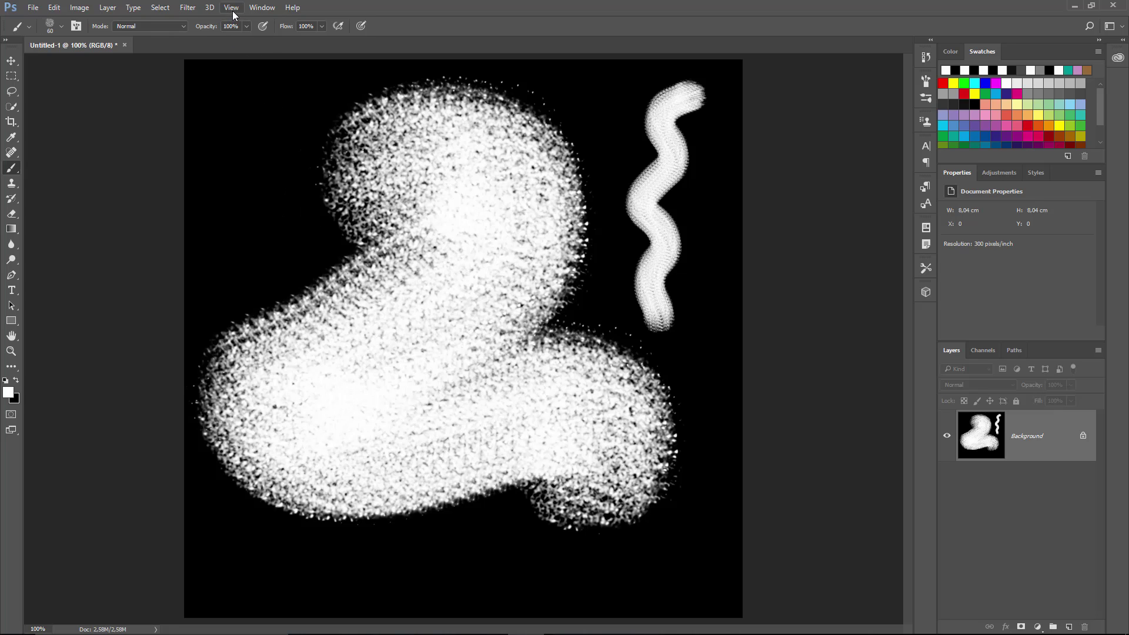
Show the brush settings and refill the Background layer with black to clear the painted strokes.
{"action": "left_click", "coordinate": [259, 12]}
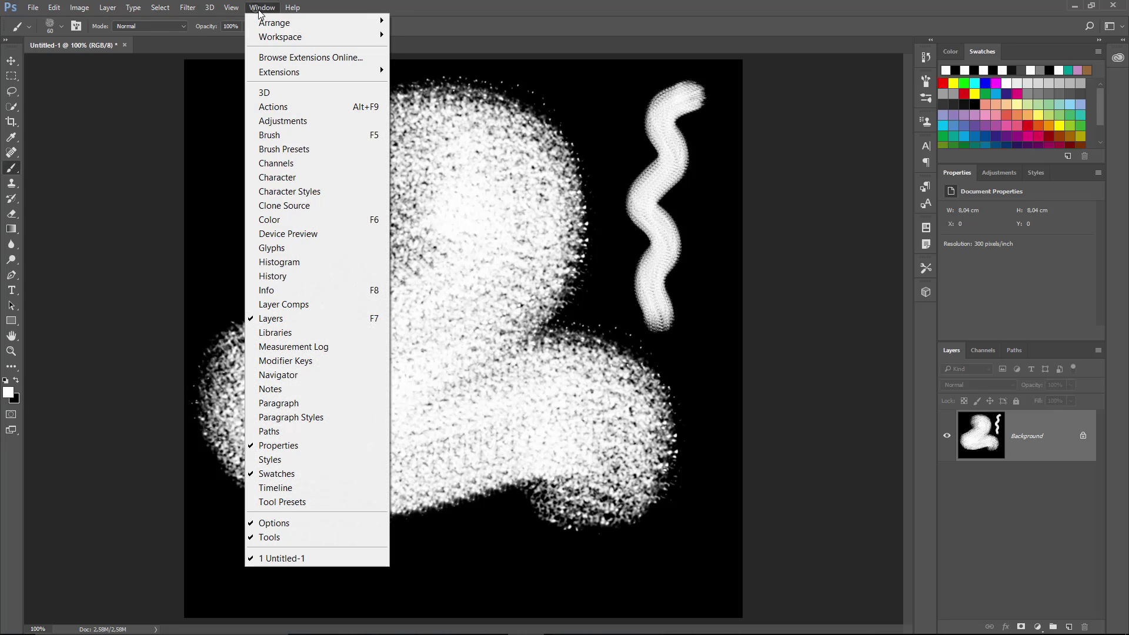
{"action": "left_click", "coordinate": [270, 135]}
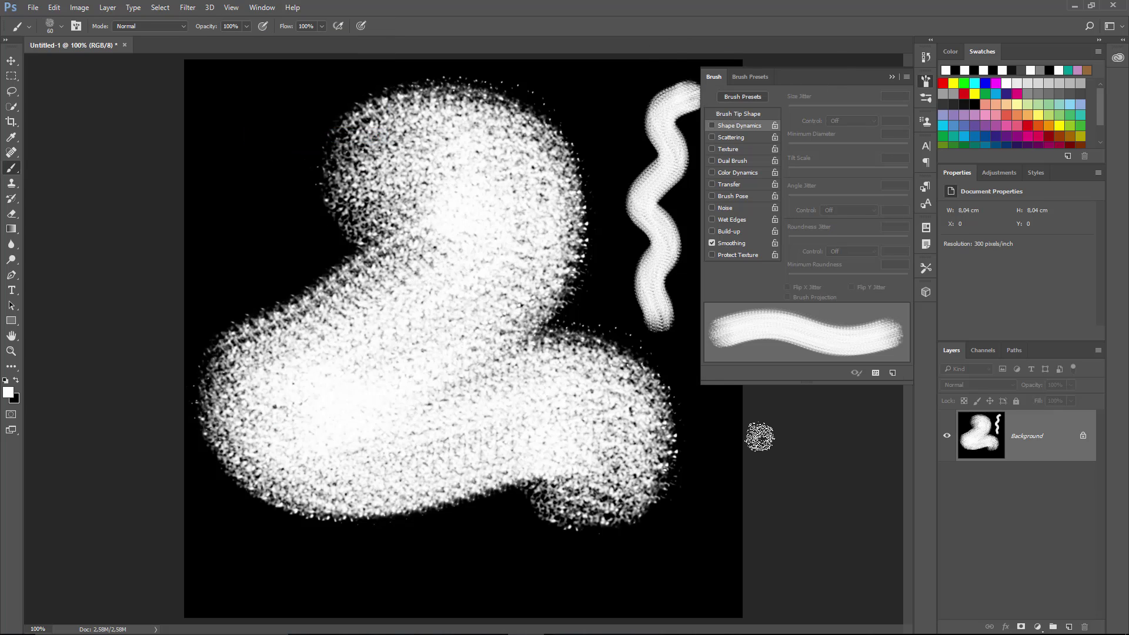
{"action": "key", "text": "ctrl+BackSpace"}
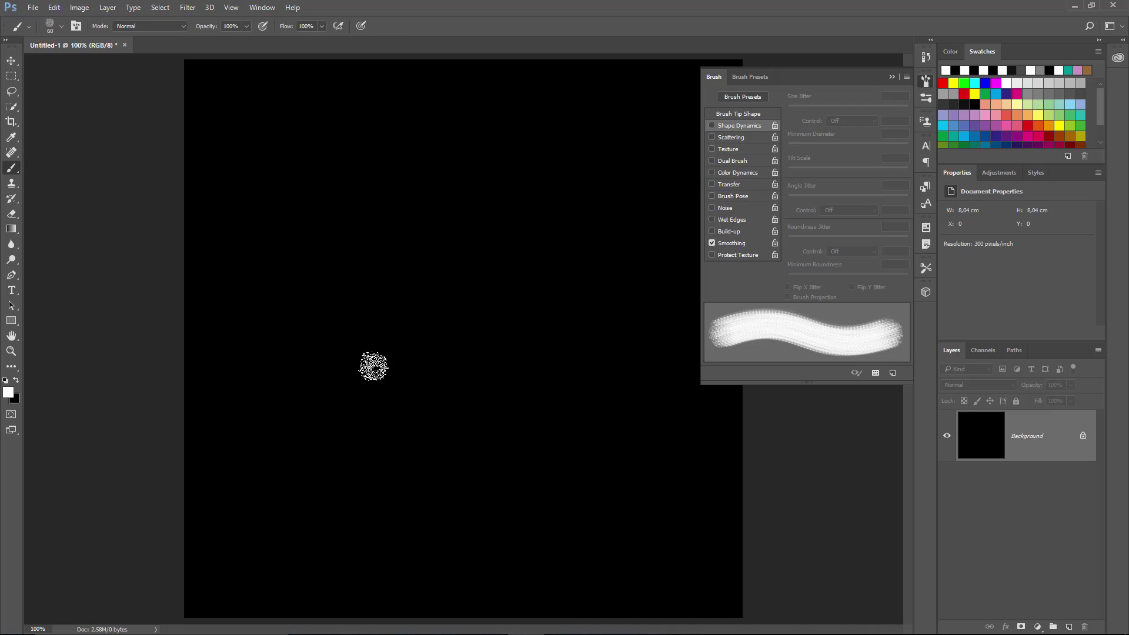
Enlarge the texture brush tip to 600 px and set its spacing to 15%.
{"action": "left_click", "coordinate": [733, 114]}
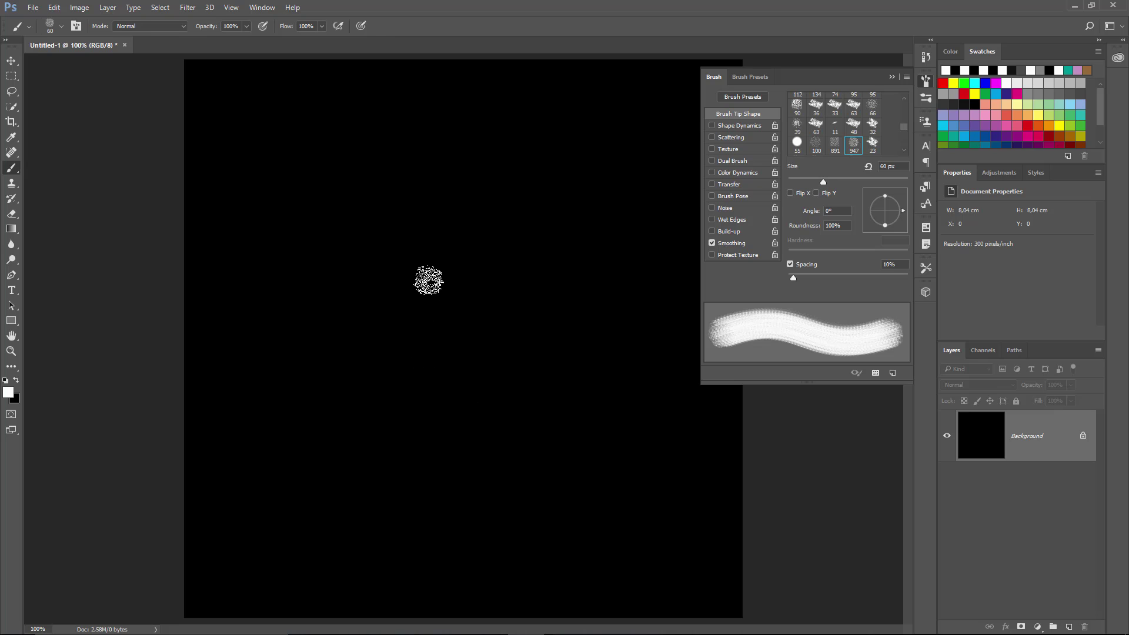
{"action": "key", "text": "bracketright"}
{"action": "key", "text": "bracketright"}
{"action": "key", "text": "bracketright"}
{"action": "key", "text": "bracketright"}
{"action": "key", "text": "bracketright"}
{"action": "key", "text": "bracketright"}
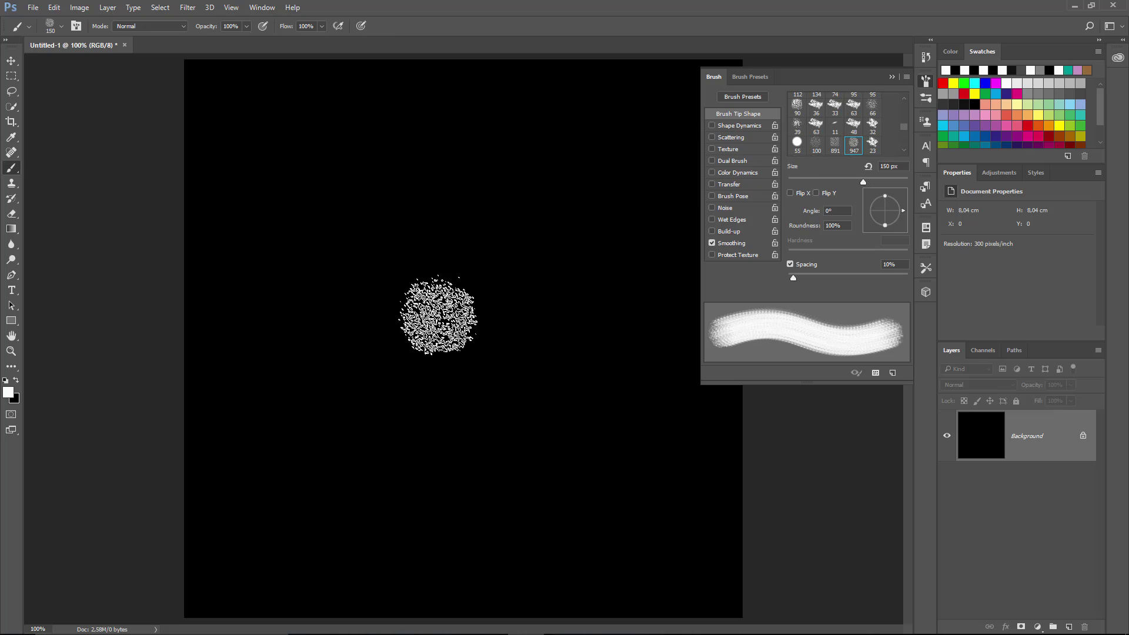
{"action": "key", "text": "bracketright"}
{"action": "key", "text": "bracketright"}
{"action": "key", "text": "bracketright"}
{"action": "key", "text": "bracketright"}
{"action": "key", "text": "bracketright"}
{"action": "key", "text": "bracketright"}
{"action": "key", "text": "bracketright"}
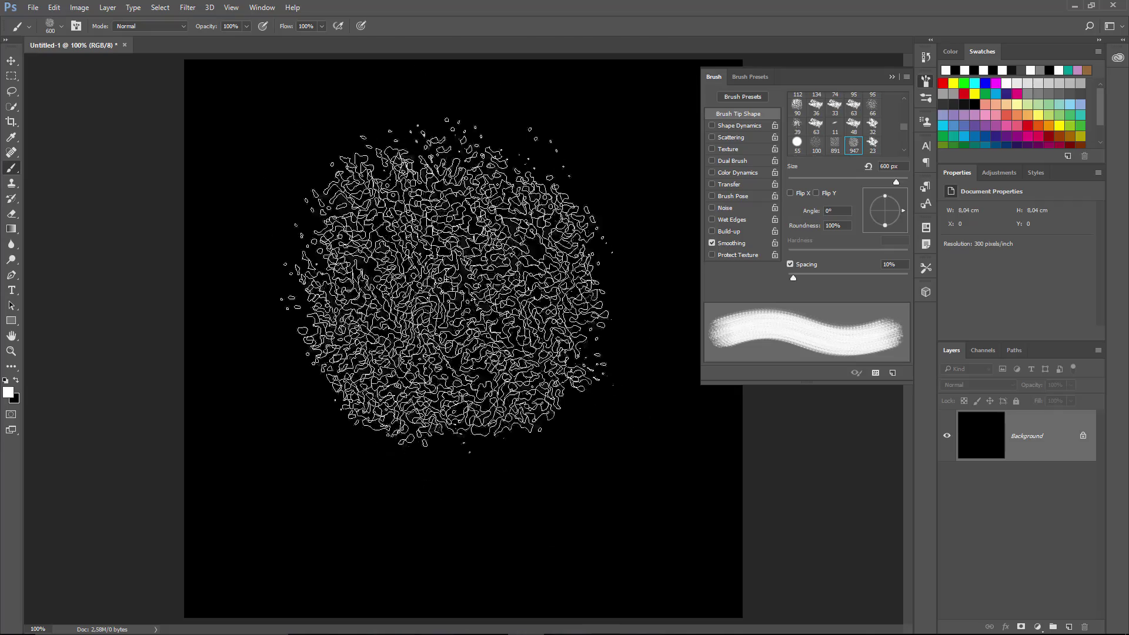
{"action": "left_click", "coordinate": [889, 264]}
{"action": "type", "text": "15"}
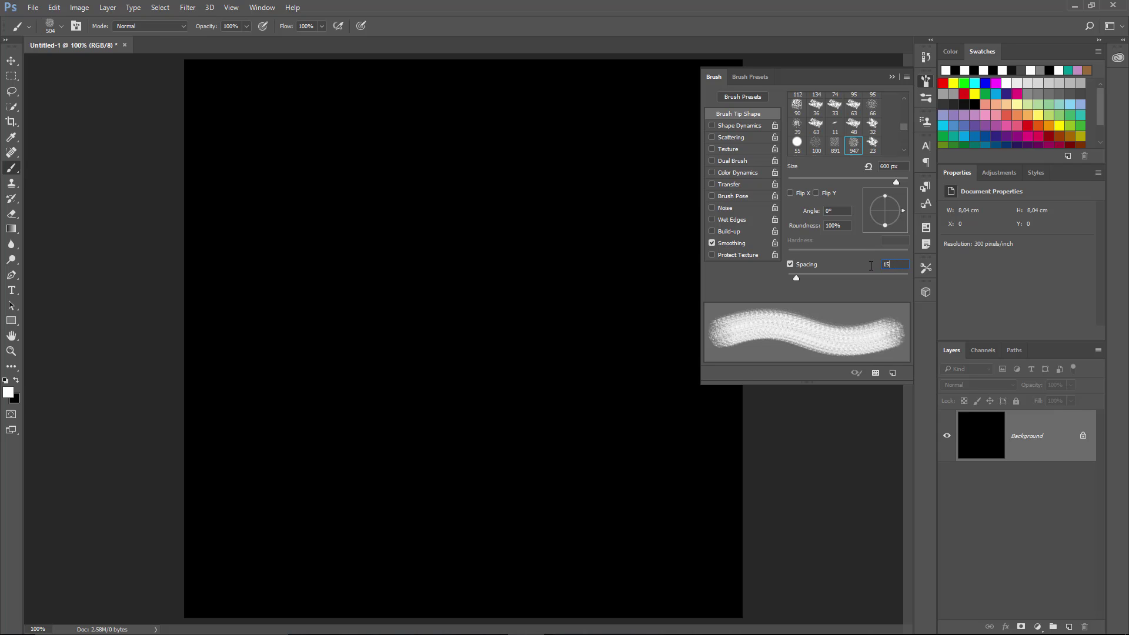
Enable Shape Dynamics with 60% size jitter, paint test strokes over the canvas and undo them.
{"action": "left_click", "coordinate": [731, 126]}
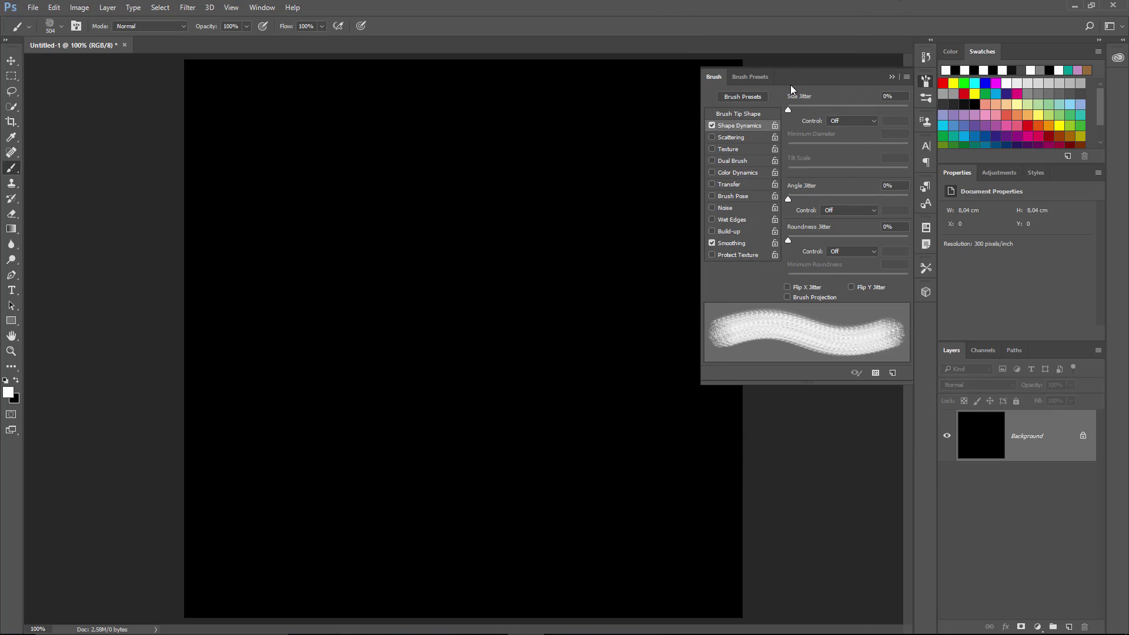
{"action": "left_click_drag", "start_coordinate": [787, 109], "coordinate": [862, 110]}
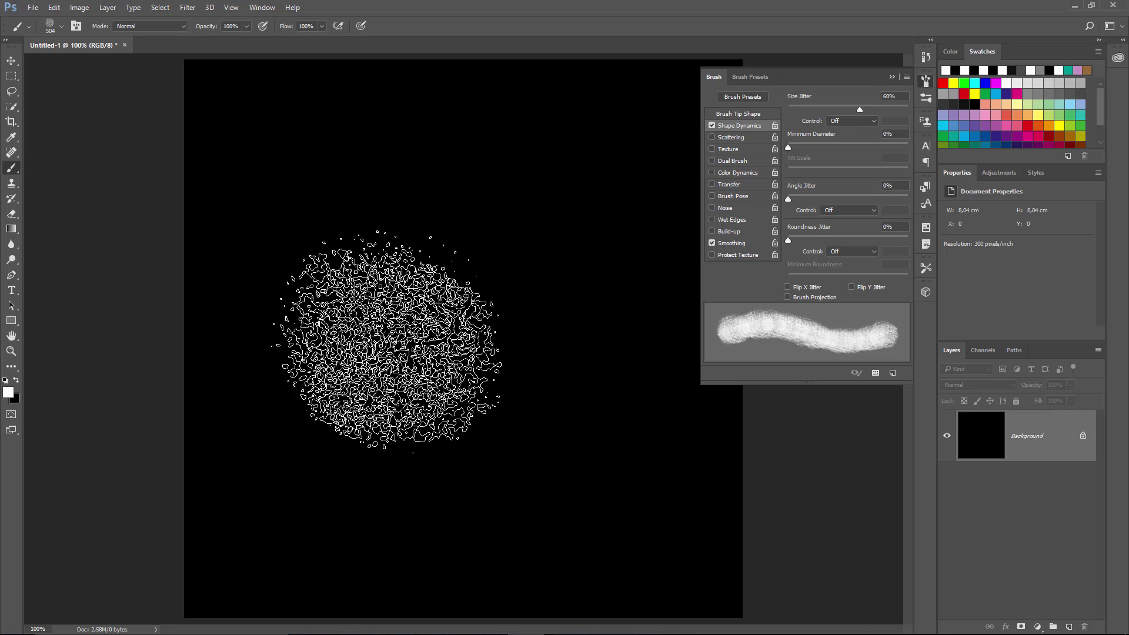
{"action": "mouse_move", "coordinate": [547, 118]}
{"action": "left_mouse_down"}
{"action": "mouse_move", "coordinate": [346, 420]}
{"action": "mouse_move", "coordinate": [306, 195]}
{"action": "mouse_move", "coordinate": [575, 454]}
{"action": "mouse_move", "coordinate": [512, 329]}
{"action": "mouse_move", "coordinate": [448, 268]}
{"action": "left_mouse_up"}
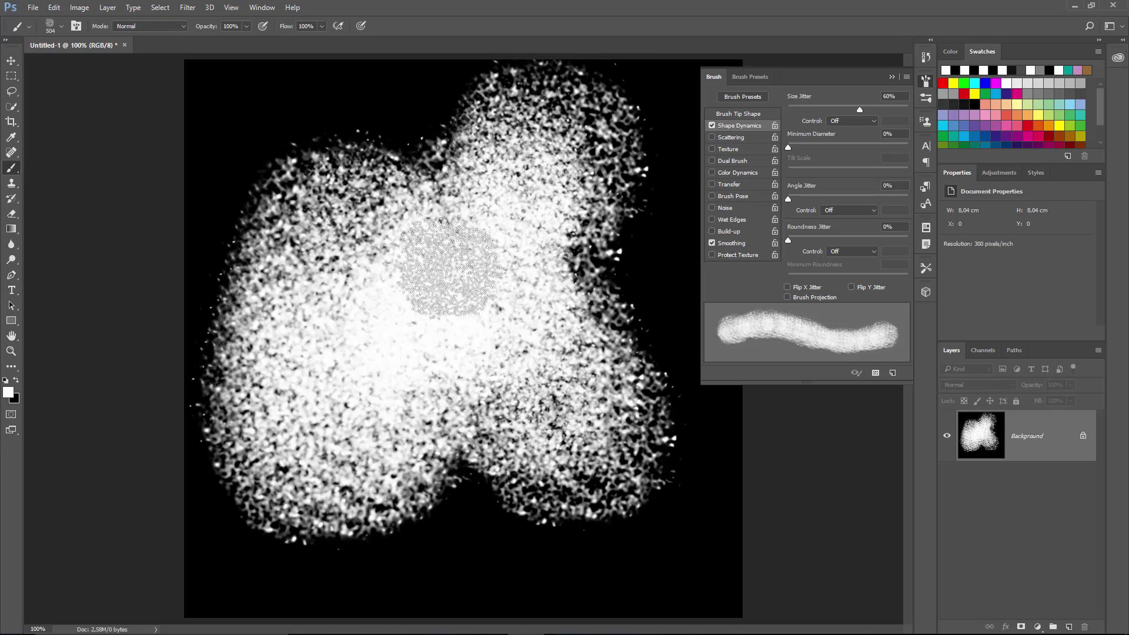
{"action": "key", "text": "ctrl+alt+z"}
{"action": "key", "text": "ctrl+alt+z"}
{"action": "key", "text": "ctrl+alt+z"}
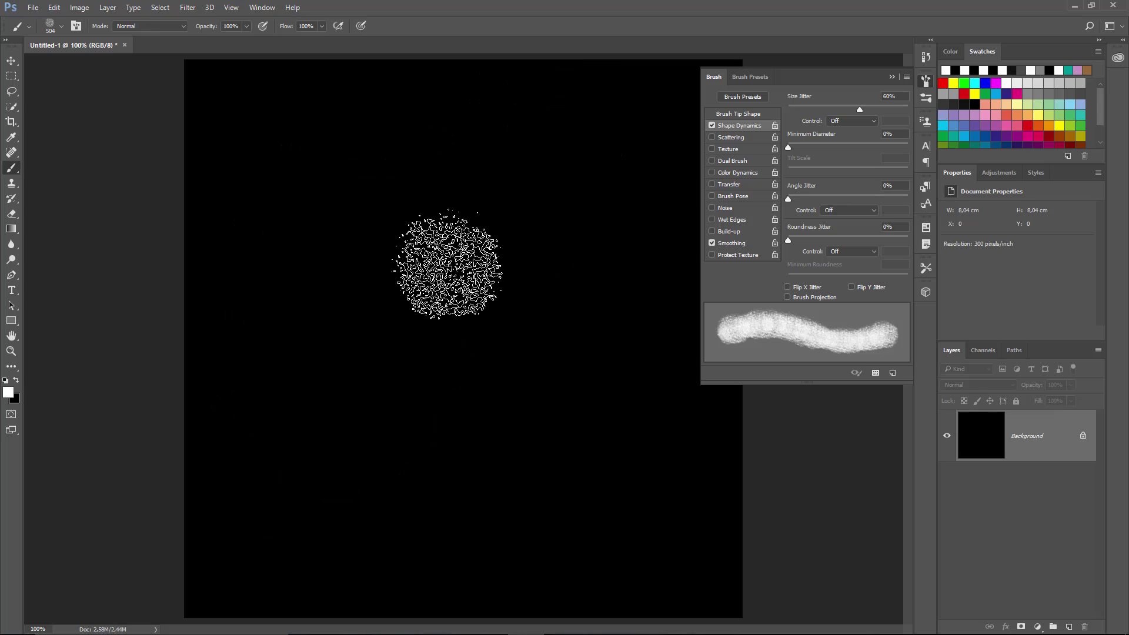
Try 100% size jitter with white test strokes over the black canvas and undo them.
{"action": "left_click_drag", "start_coordinate": [860, 110], "coordinate": [910, 116]}
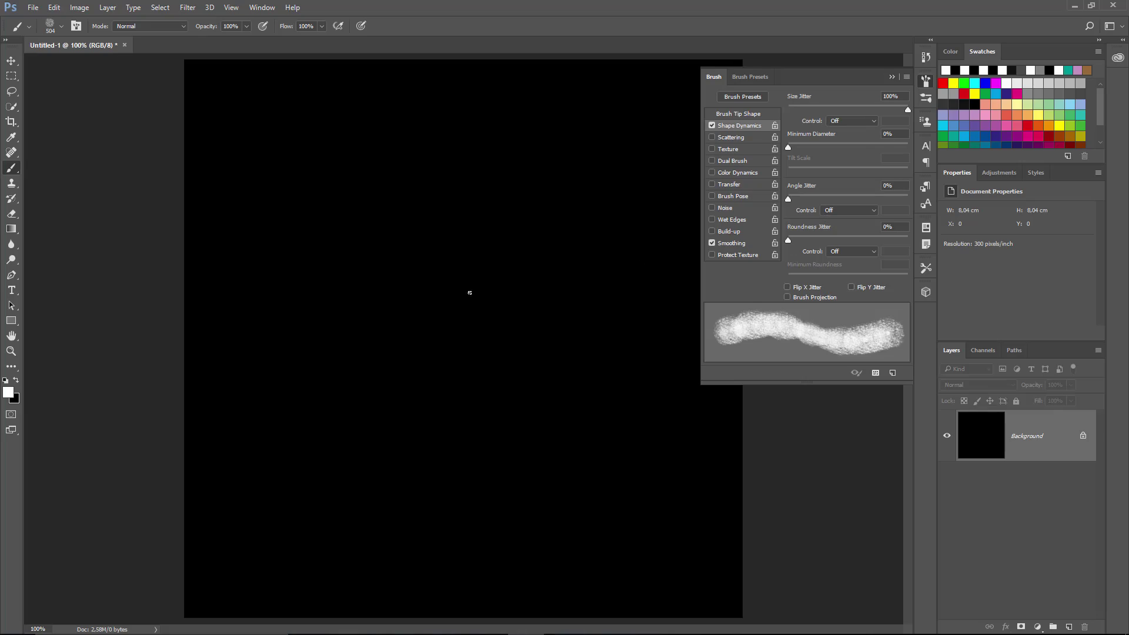
{"action": "mouse_move", "coordinate": [512, 215]}
{"action": "left_mouse_down"}
{"action": "mouse_move", "coordinate": [466, 266]}
{"action": "mouse_move", "coordinate": [428, 422]}
{"action": "mouse_move", "coordinate": [378, 413]}
{"action": "mouse_move", "coordinate": [312, 186]}
{"action": "mouse_move", "coordinate": [456, 218]}
{"action": "mouse_move", "coordinate": [550, 335]}
{"action": "mouse_move", "coordinate": [541, 455]}
{"action": "mouse_move", "coordinate": [425, 440]}
{"action": "left_mouse_up"}
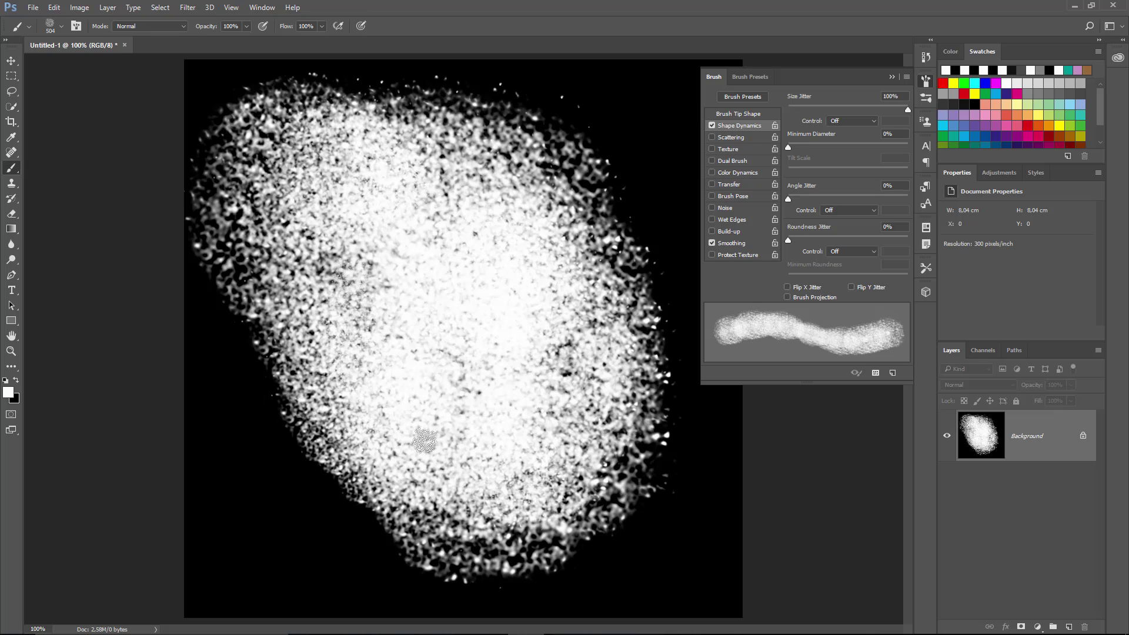
{"action": "key", "text": "ctrl+alt+z"}
{"action": "key", "text": "ctrl+alt+z"}
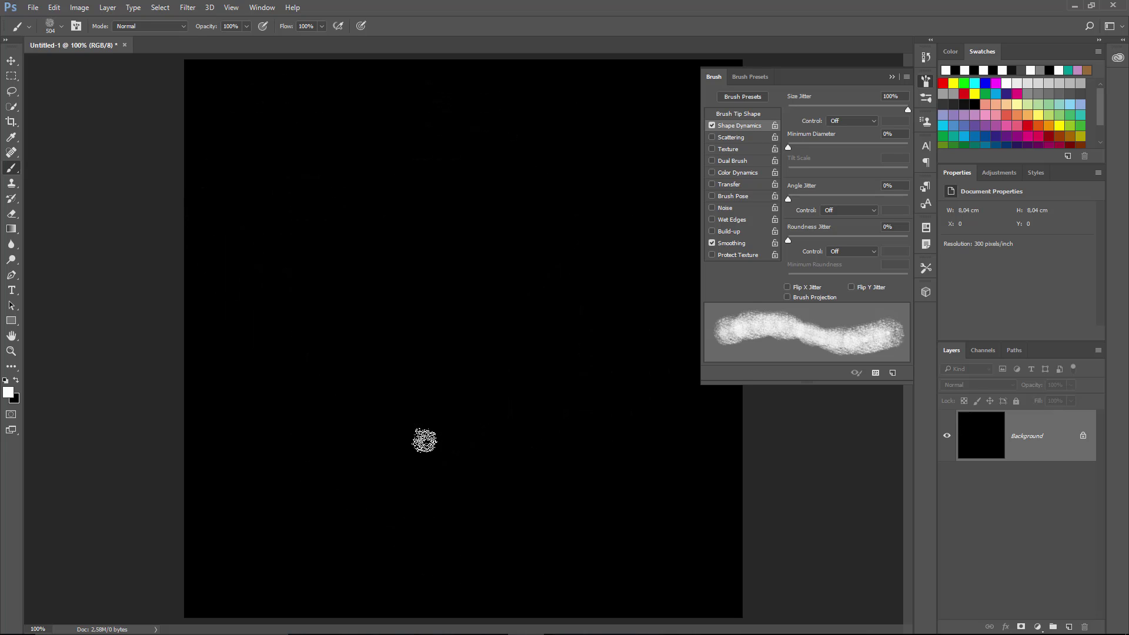
Set the size jitter to 66% and the angle jitter to 100%, with Flip X Jitter and Flip Y Jitter enabled.
{"action": "left_click_drag", "start_coordinate": [908, 109], "coordinate": [867, 115]}
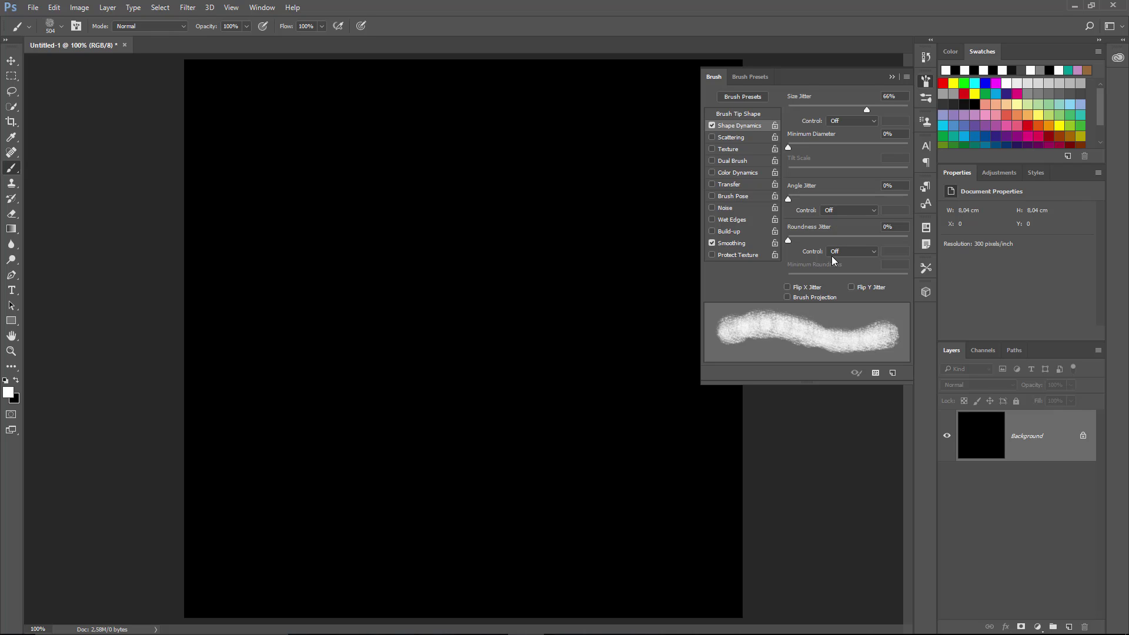
{"action": "left_click", "coordinate": [788, 288]}
{"action": "left_click", "coordinate": [851, 287]}
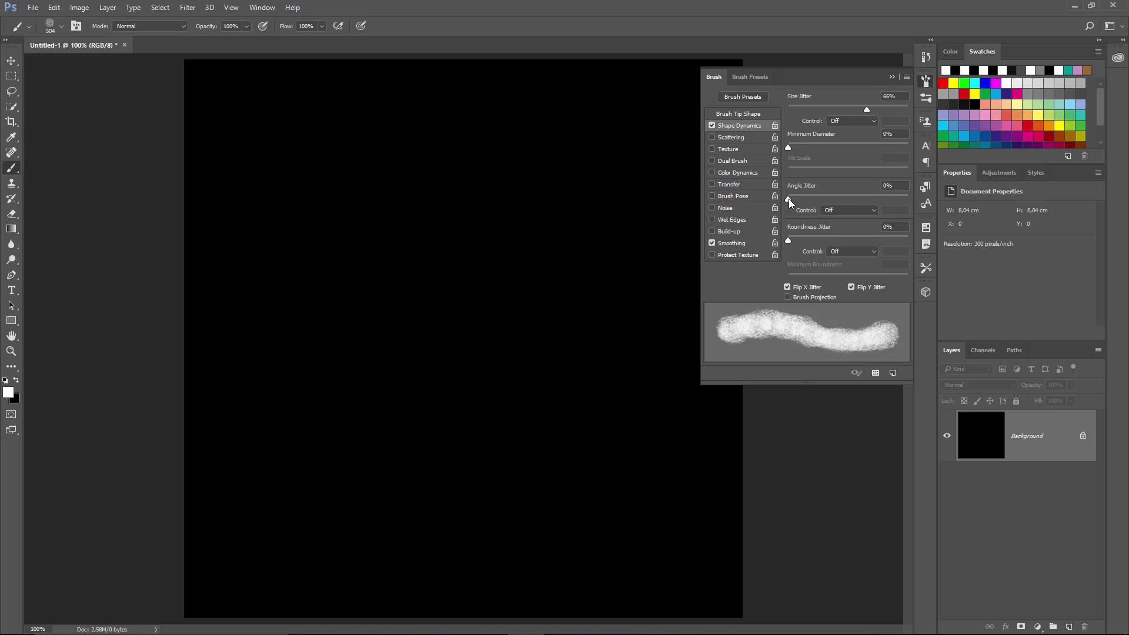
{"action": "mouse_move", "coordinate": [789, 199]}
{"action": "left_mouse_down"}
{"action": "mouse_move", "coordinate": [831, 199]}
{"action": "mouse_move", "coordinate": [820, 203]}
{"action": "left_mouse_up"}
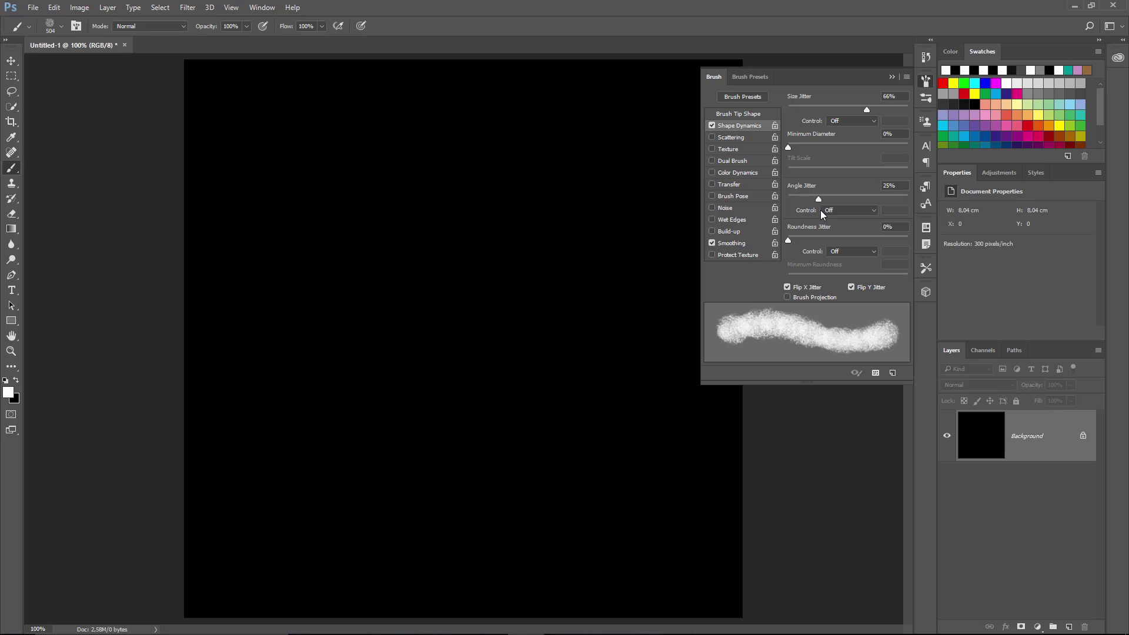
{"action": "left_click_drag", "start_coordinate": [824, 206], "coordinate": [914, 215]}
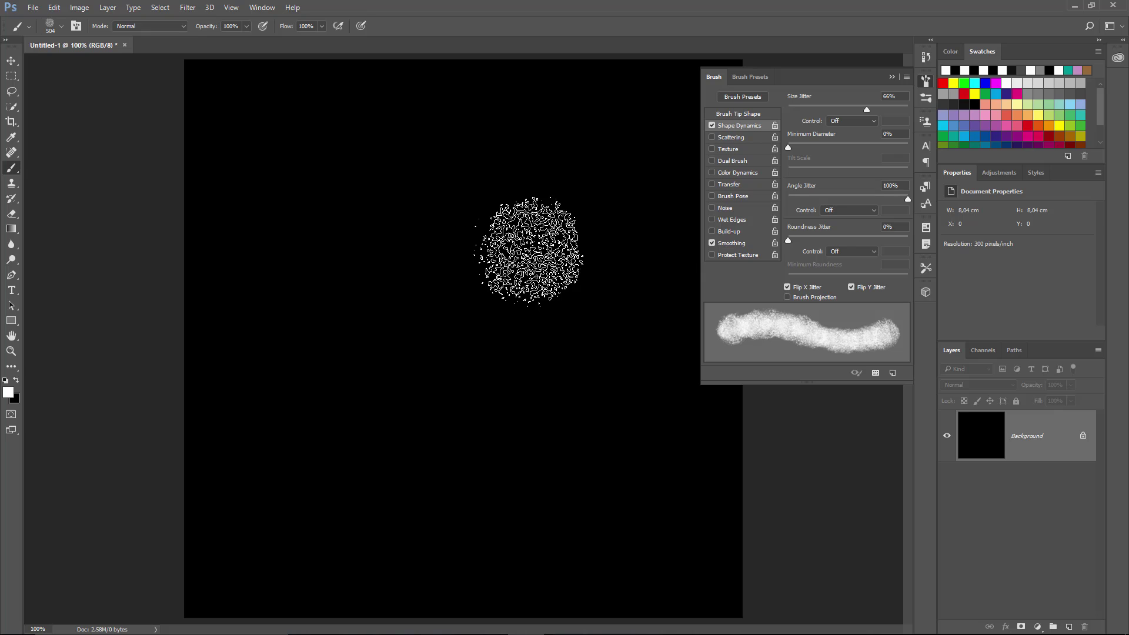
Enable Transfer for the brush and switch the opacity jitter control to Off and back to Pen Pressure.
{"action": "left_click", "coordinate": [712, 184]}
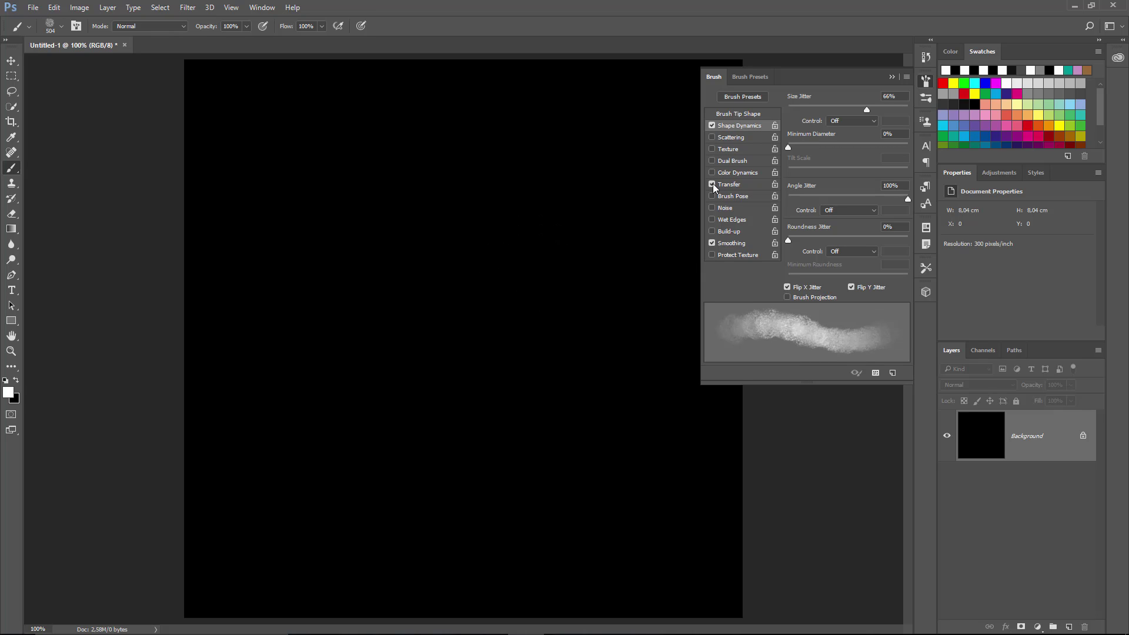
{"action": "left_click", "coordinate": [727, 186]}
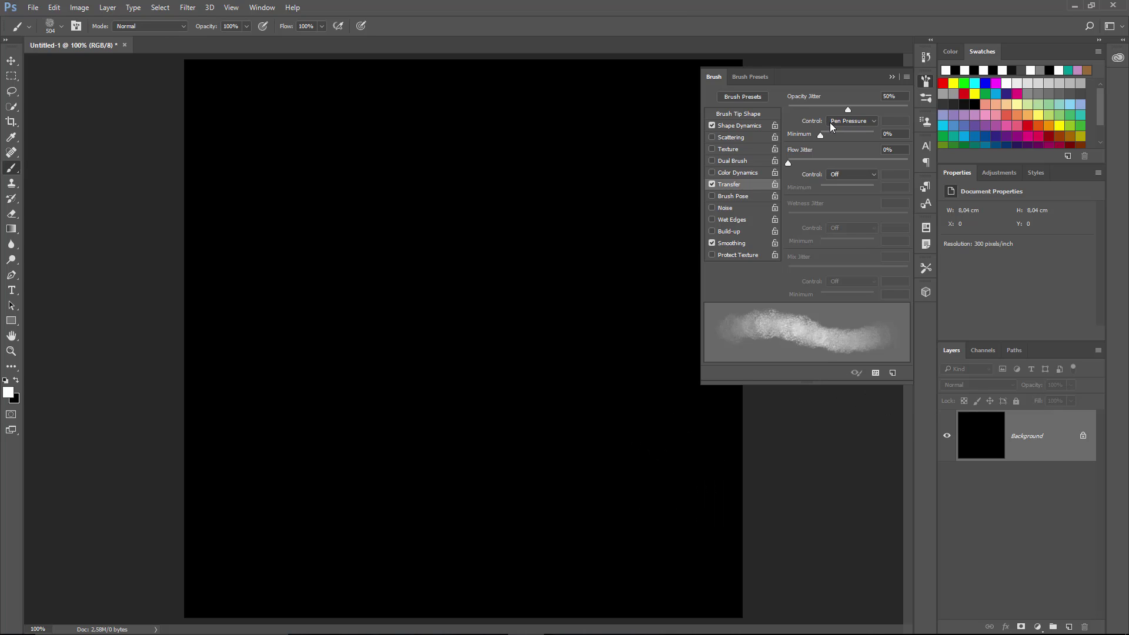
{"action": "left_click", "coordinate": [838, 118]}
{"action": "left_click", "coordinate": [851, 121]}
{"action": "left_click", "coordinate": [848, 131]}
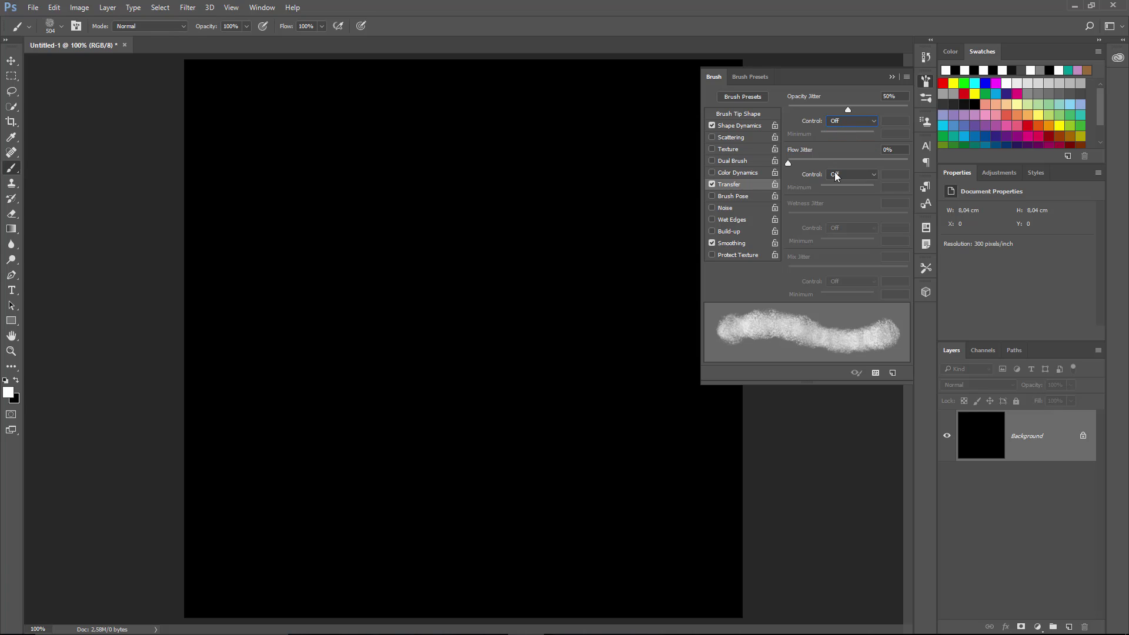
{"action": "left_click", "coordinate": [860, 118]}
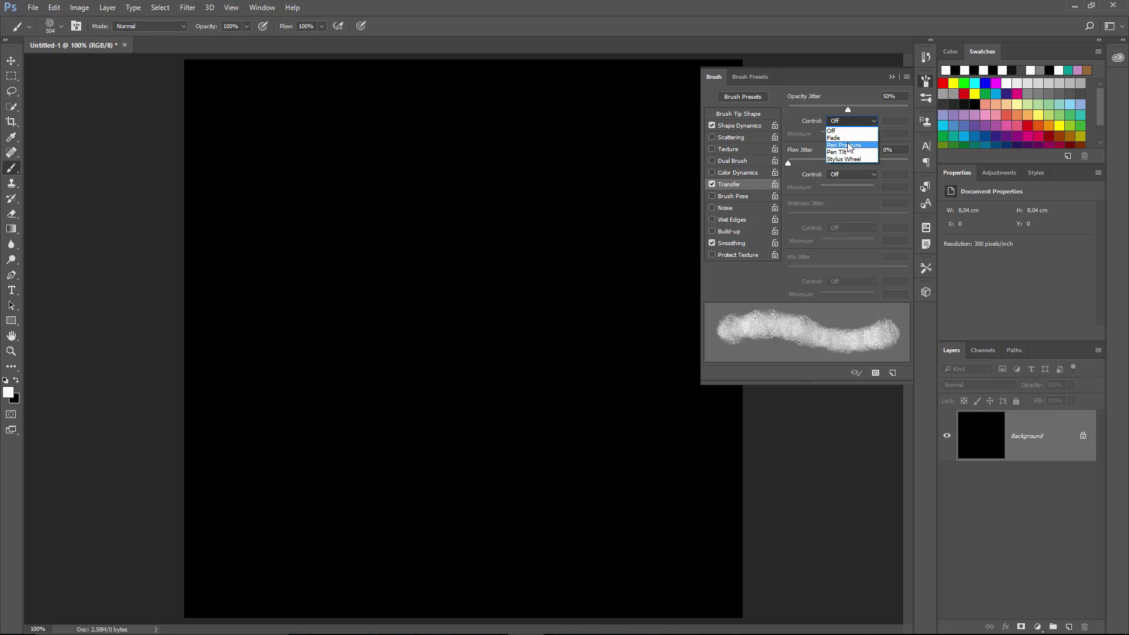
{"action": "left_click", "coordinate": [849, 145]}
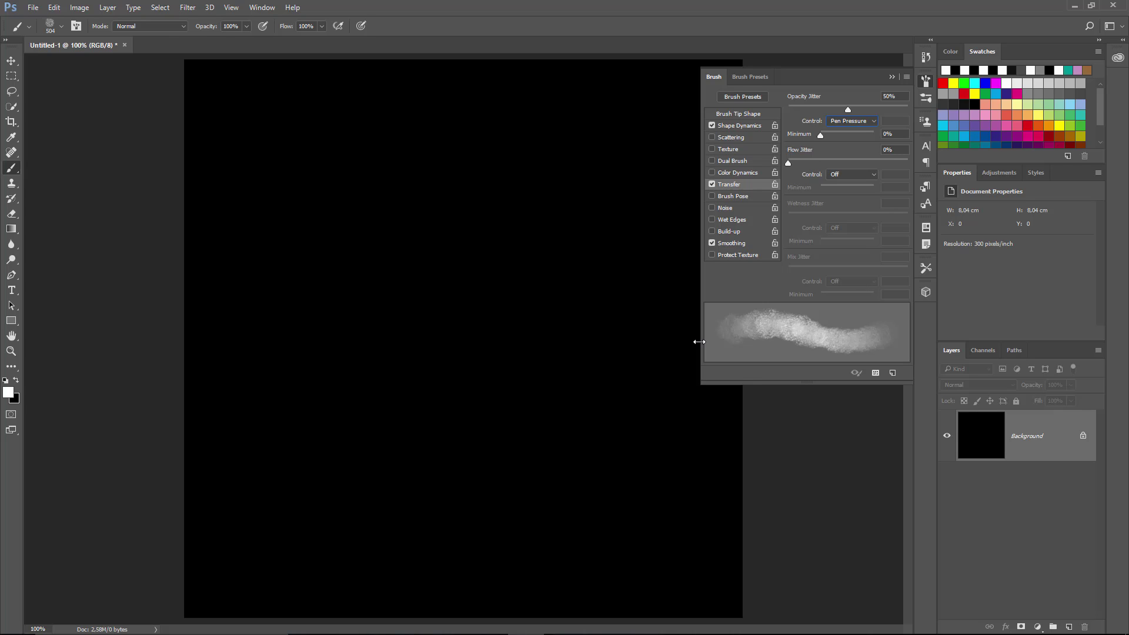
{"action": "left_click", "coordinate": [873, 122]}
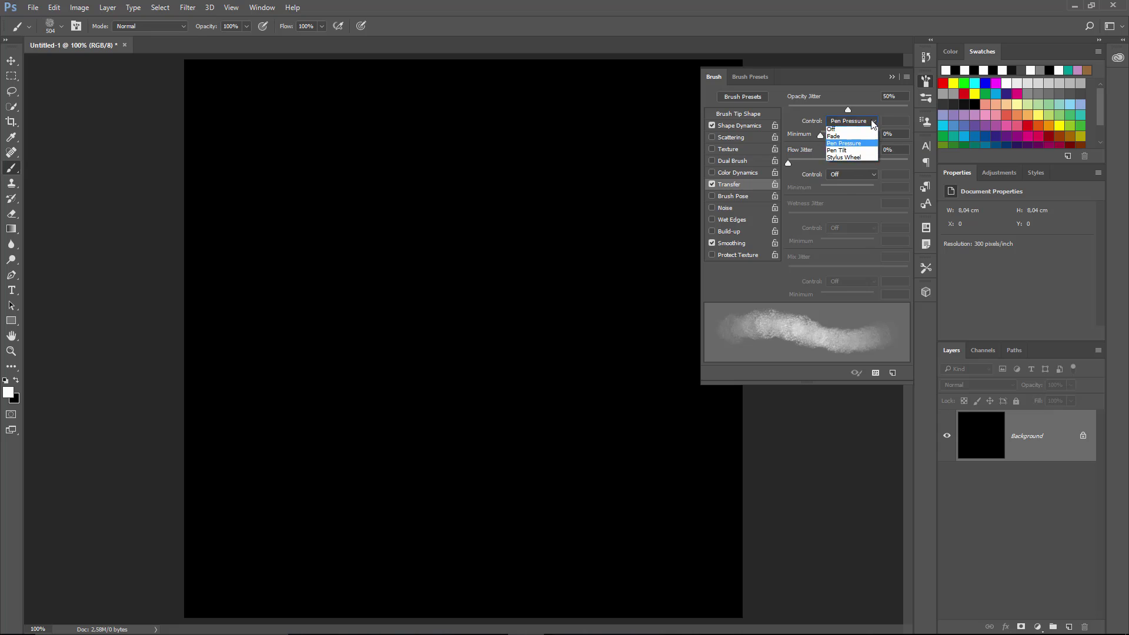
{"action": "left_click", "coordinate": [872, 121]}
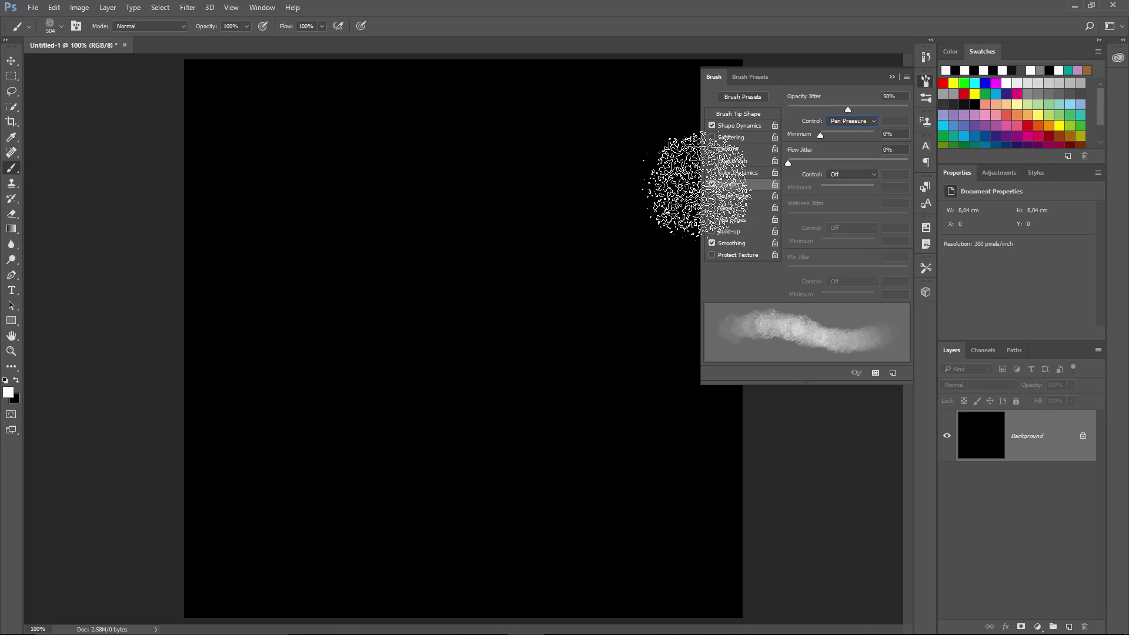
Enable Scattering on both axes with 29% scatter, paint test strokes over the canvas and undo them.
{"action": "left_click", "coordinate": [728, 139]}
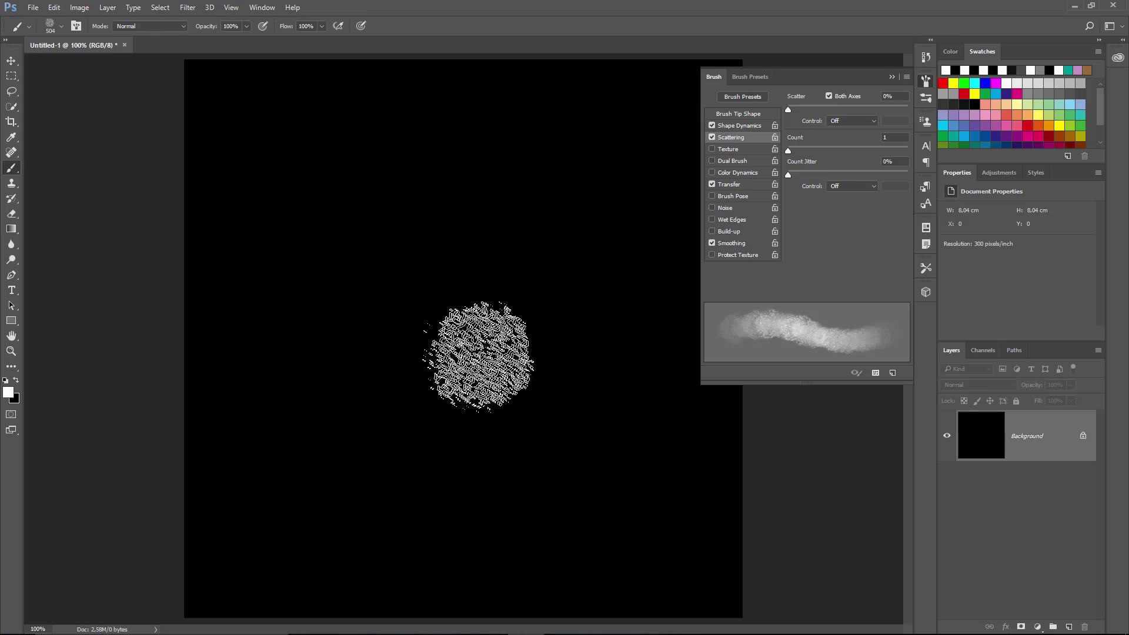
{"action": "left_click_drag", "start_coordinate": [788, 109], "coordinate": [794, 110]}
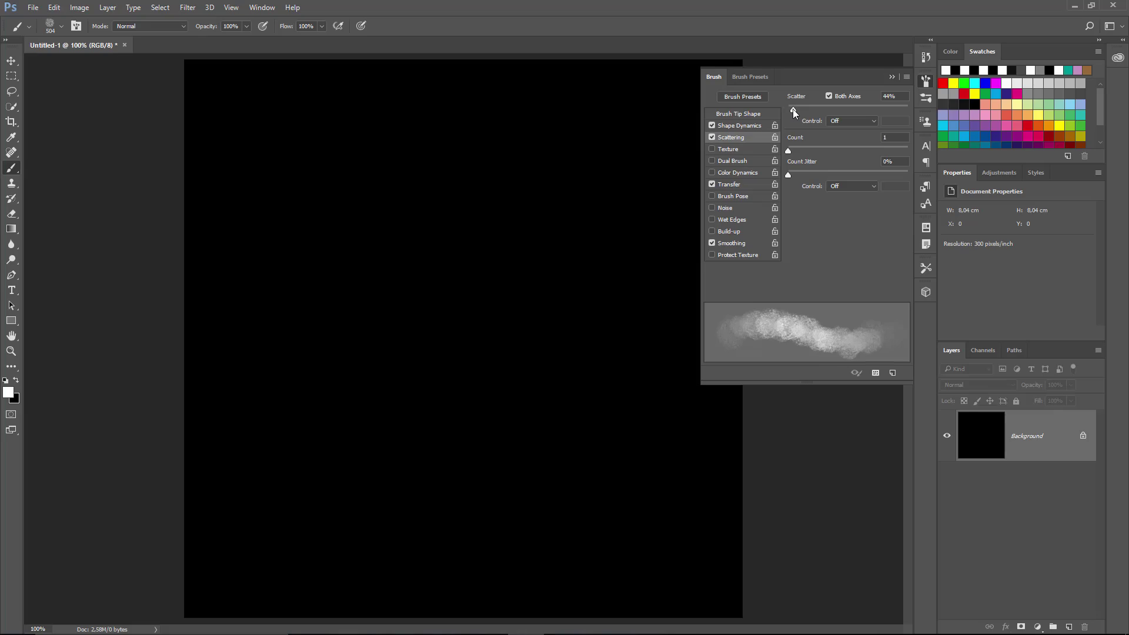
{"action": "mouse_move", "coordinate": [668, 176]}
{"action": "left_mouse_down"}
{"action": "mouse_move", "coordinate": [624, 166]}
{"action": "mouse_move", "coordinate": [517, 332]}
{"action": "mouse_move", "coordinate": [355, 416]}
{"action": "mouse_move", "coordinate": [374, 273]}
{"action": "mouse_move", "coordinate": [431, 156]}
{"action": "mouse_move", "coordinate": [302, 287]}
{"action": "mouse_move", "coordinate": [239, 435]}
{"action": "mouse_move", "coordinate": [453, 311]}
{"action": "left_mouse_up"}
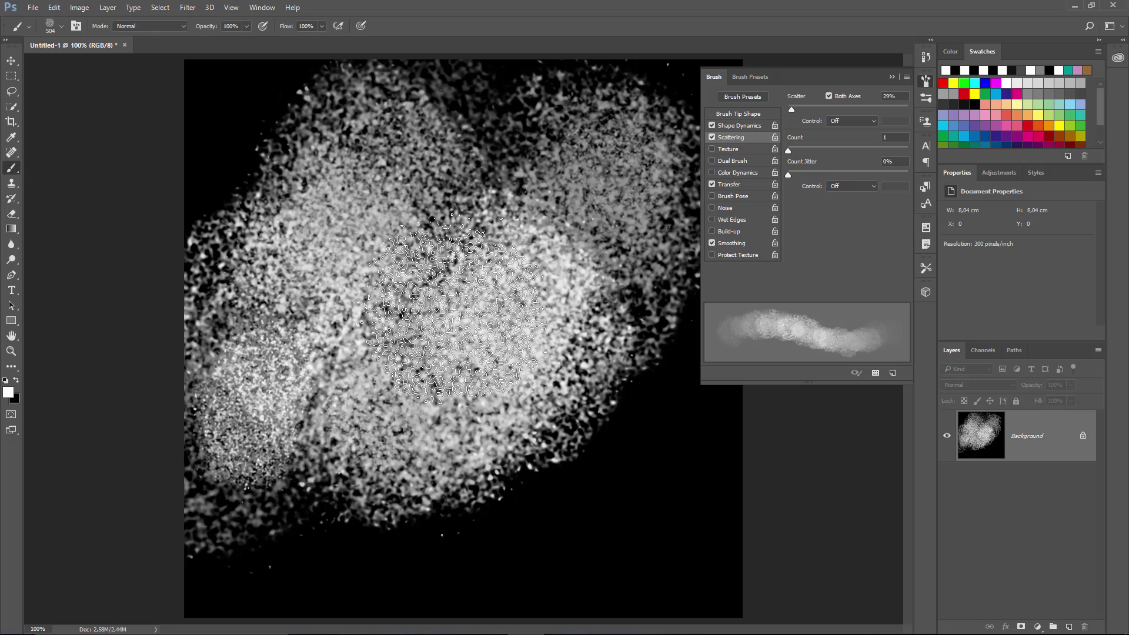
{"action": "key", "text": "ctrl+z"}
{"action": "key", "text": "ctrl+alt+z"}
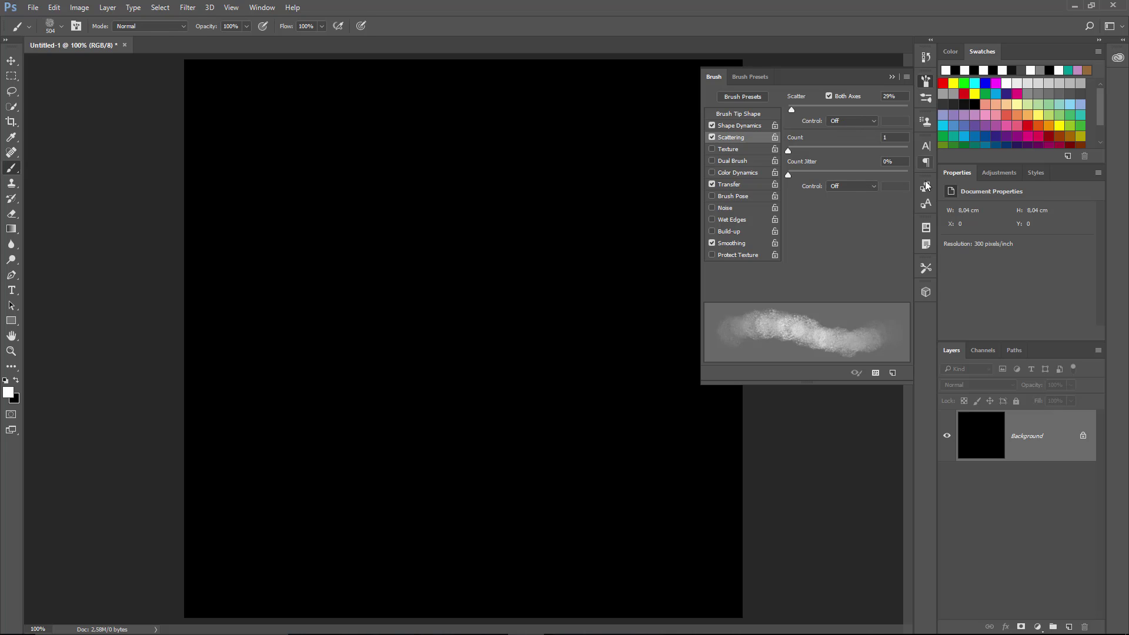
Close the brush settings, open winter.jpg with the working RGB profile Adobe RGB (1998) assigned, and activate the Brush tool.
{"action": "left_click", "coordinate": [926, 82]}
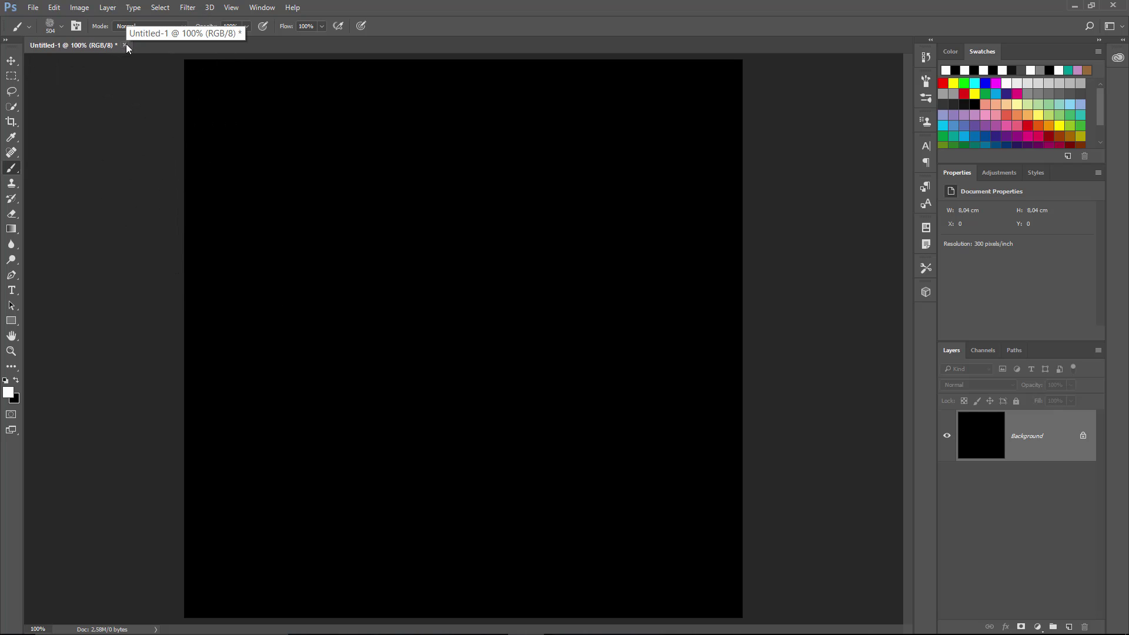
{"action": "left_click", "coordinate": [39, 8]}
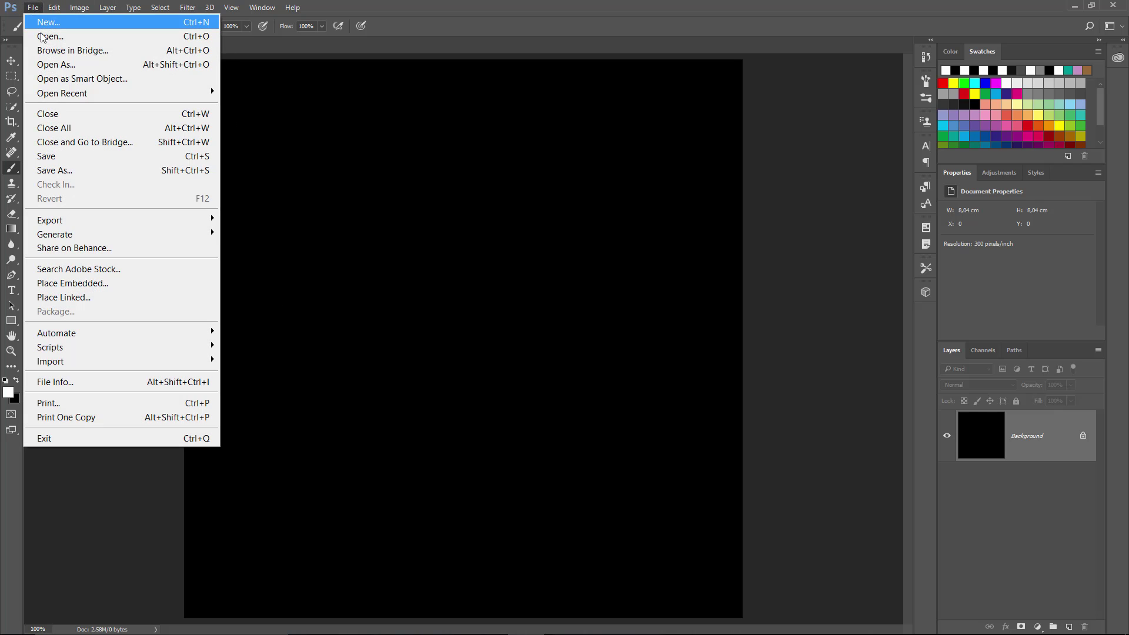
{"action": "left_click", "coordinate": [46, 35]}
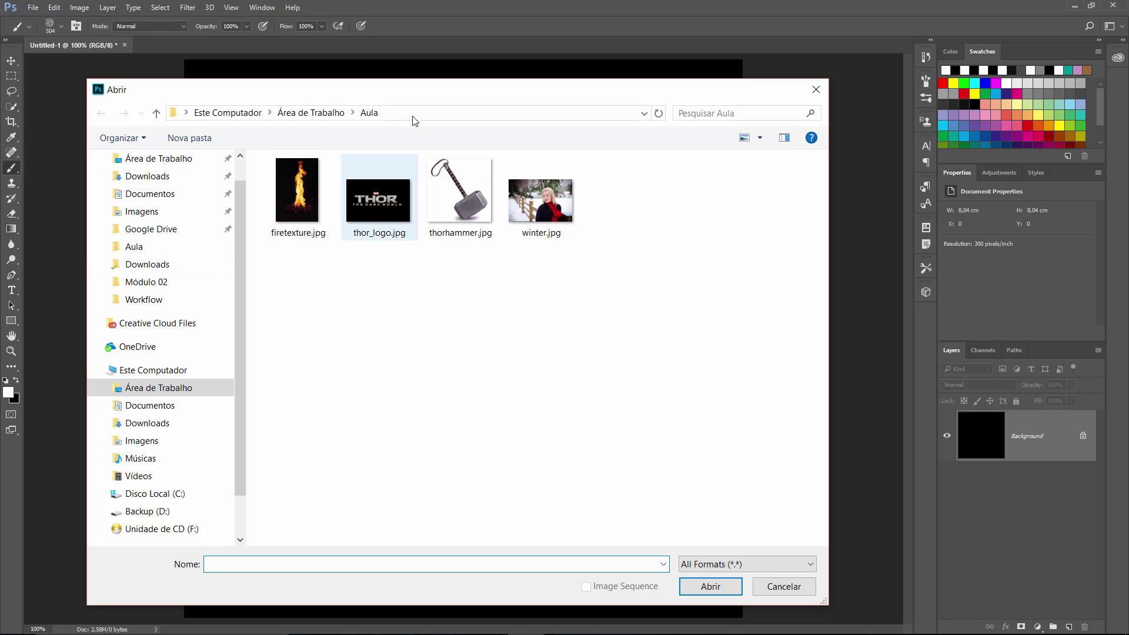
{"action": "left_click_drag", "start_coordinate": [406, 87], "coordinate": [431, 86]}
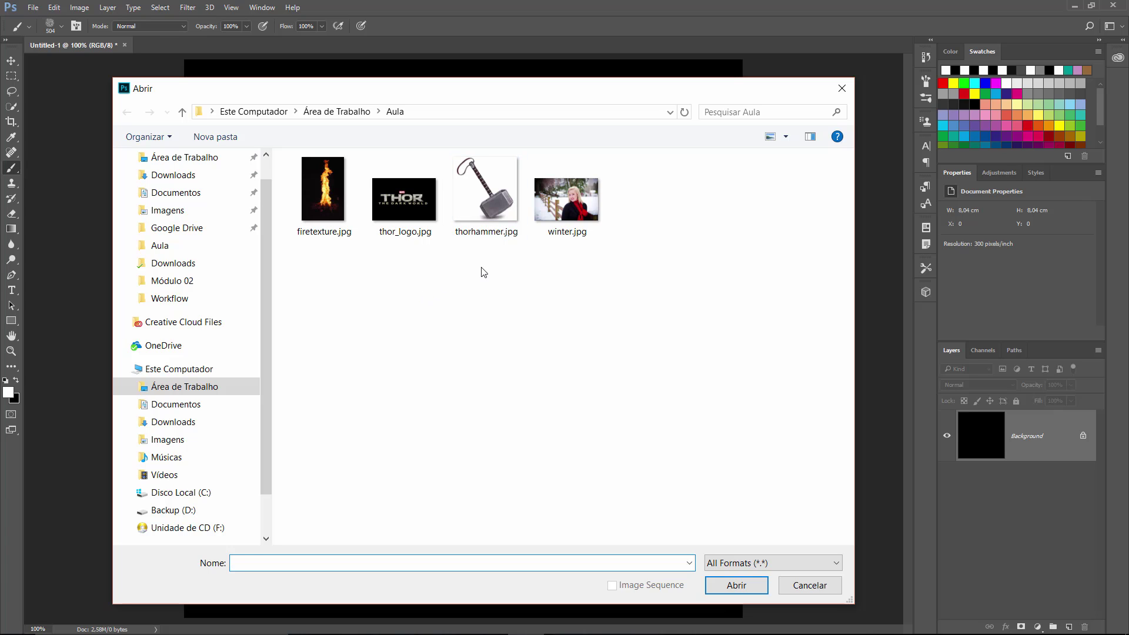
{"action": "double_click", "coordinate": [563, 218]}
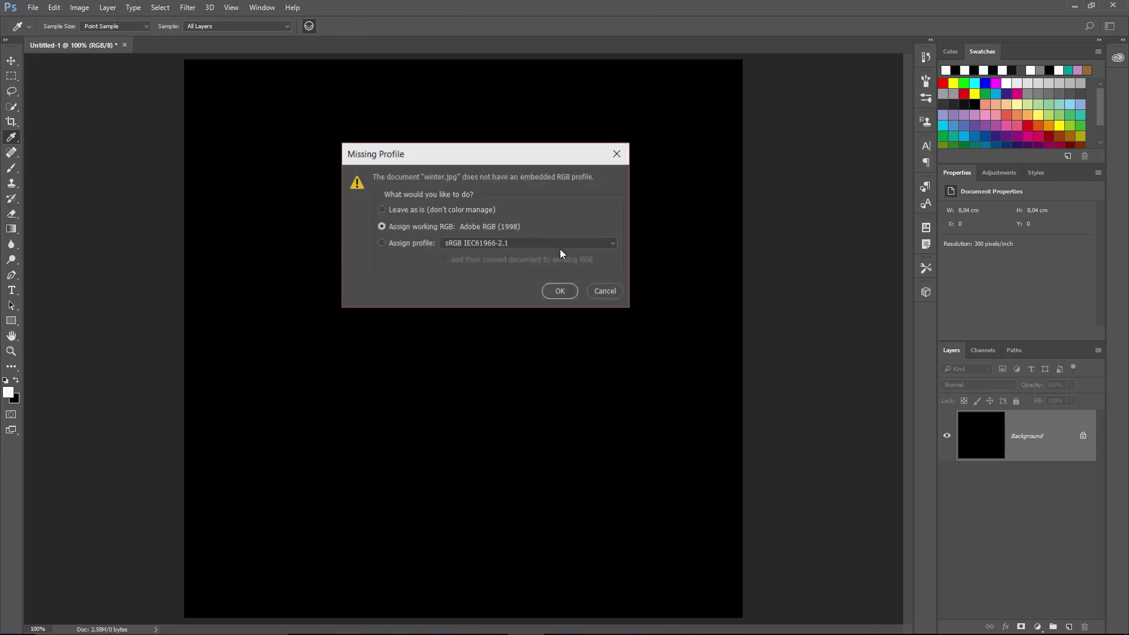
{"action": "left_click", "coordinate": [559, 291]}
{"action": "key", "text": "b"}
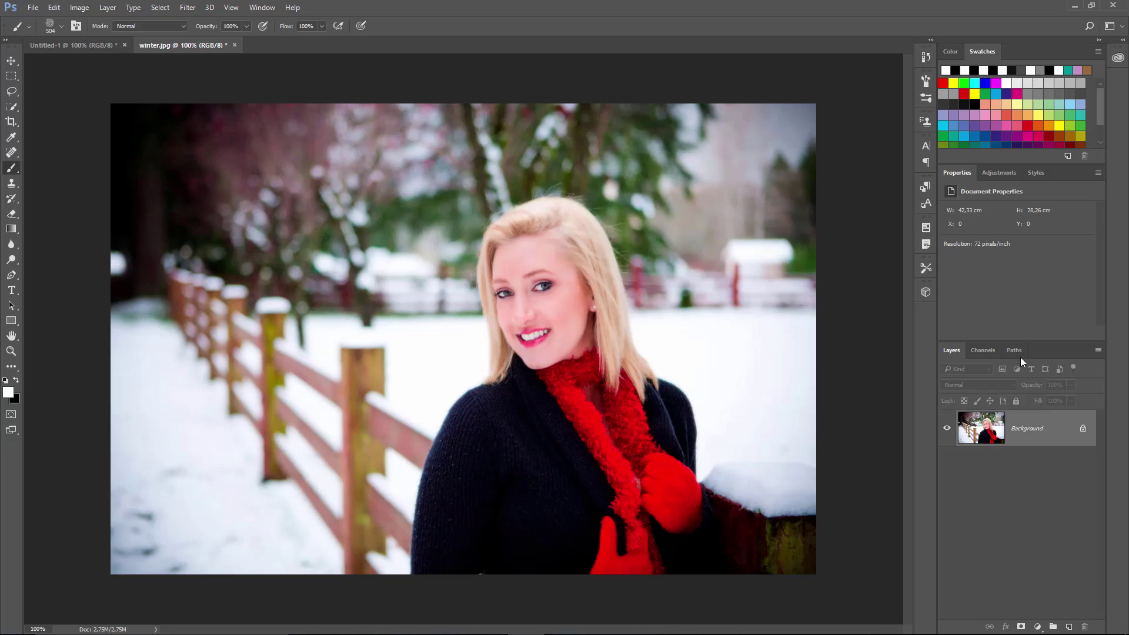
Add a new layer and paint large white snowflakes across the whole photo with an 800 px textured brush.
{"action": "left_click", "coordinate": [1069, 626]}
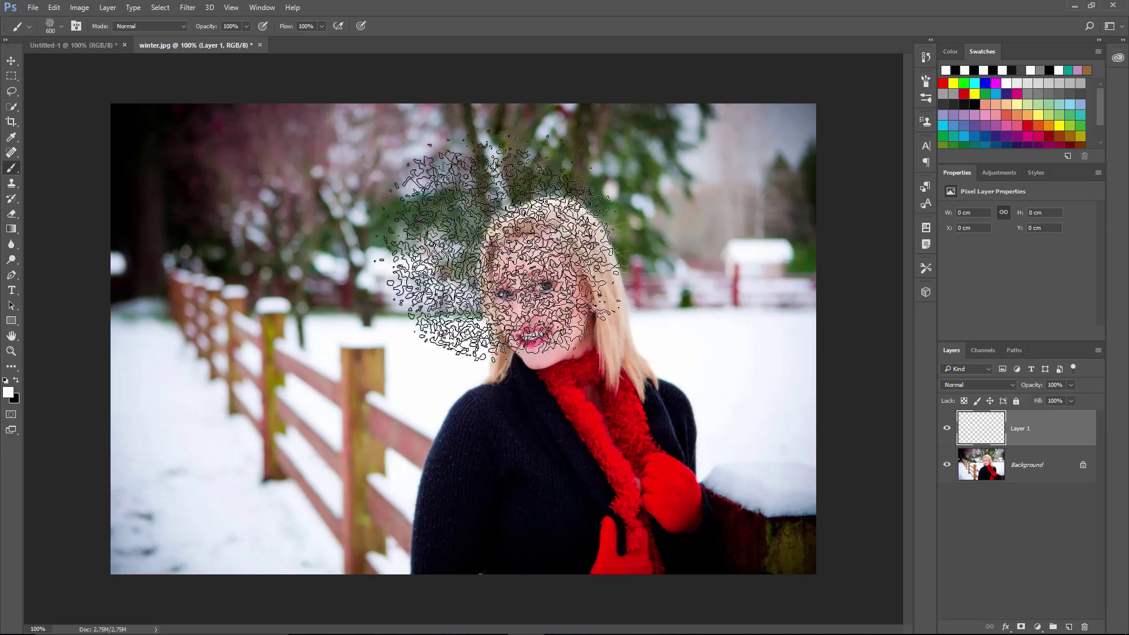
{"action": "key", "text": "bracketright"}
{"action": "key", "text": "bracketright"}
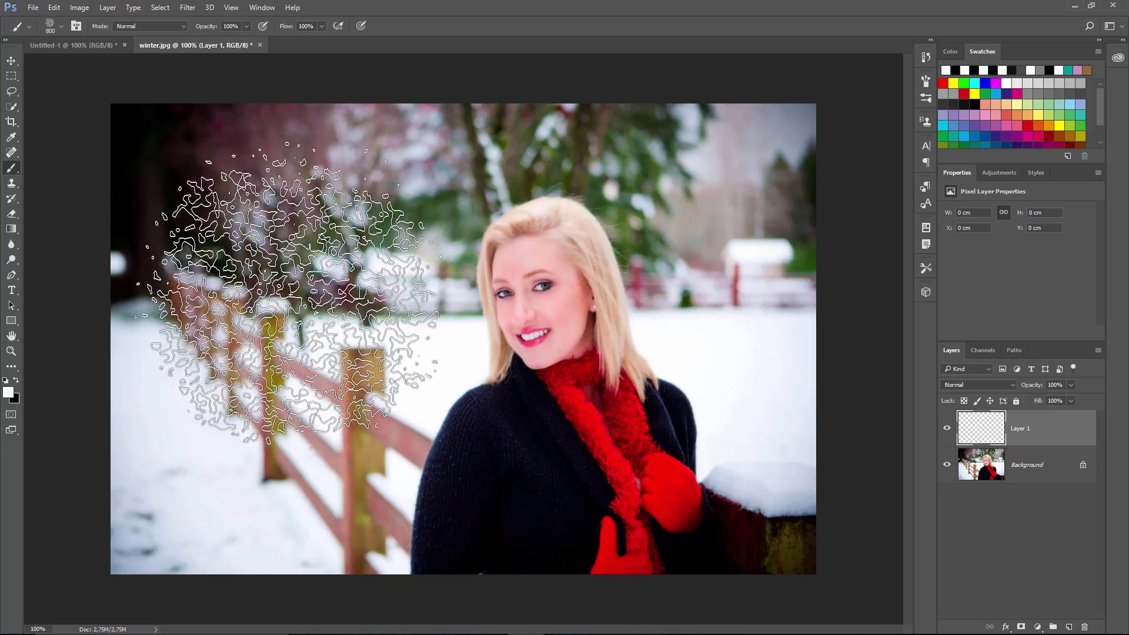
{"action": "key", "text": "bracketright"}
{"action": "right_click", "coordinate": [296, 287]}
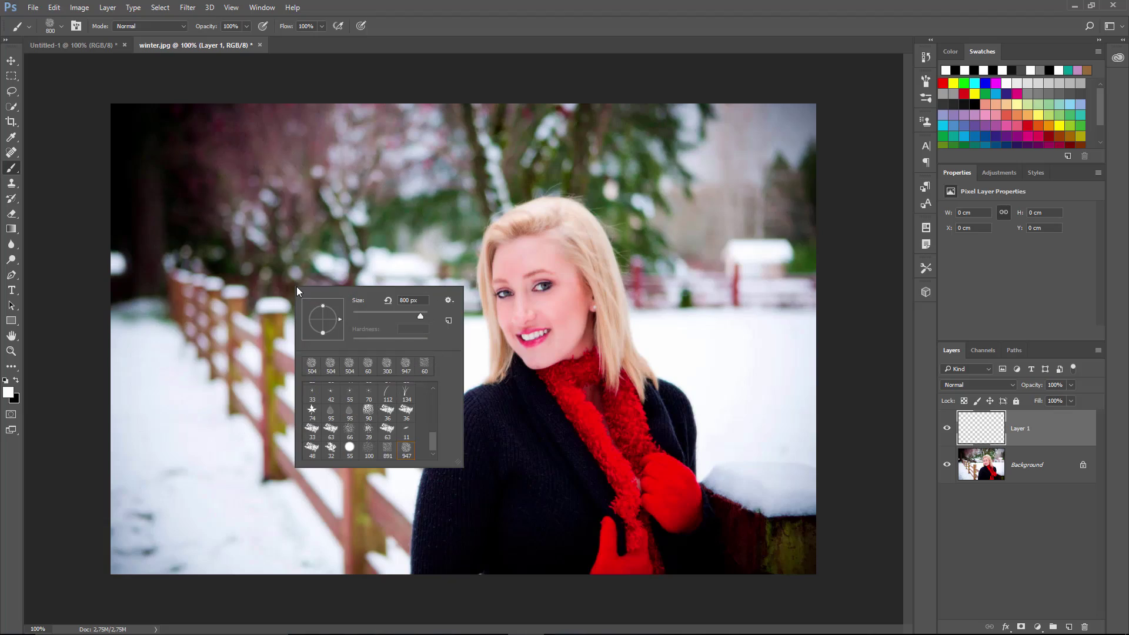
{"action": "left_click", "coordinate": [417, 7]}
{"action": "mouse_move", "coordinate": [270, 232]}
{"action": "left_mouse_down"}
{"action": "mouse_move", "coordinate": [199, 182]}
{"action": "mouse_move", "coordinate": [185, 188]}
{"action": "mouse_move", "coordinate": [239, 340]}
{"action": "mouse_move", "coordinate": [200, 435]}
{"action": "mouse_move", "coordinate": [529, 138]}
{"action": "mouse_move", "coordinate": [643, 151]}
{"action": "mouse_move", "coordinate": [693, 189]}
{"action": "left_mouse_up"}
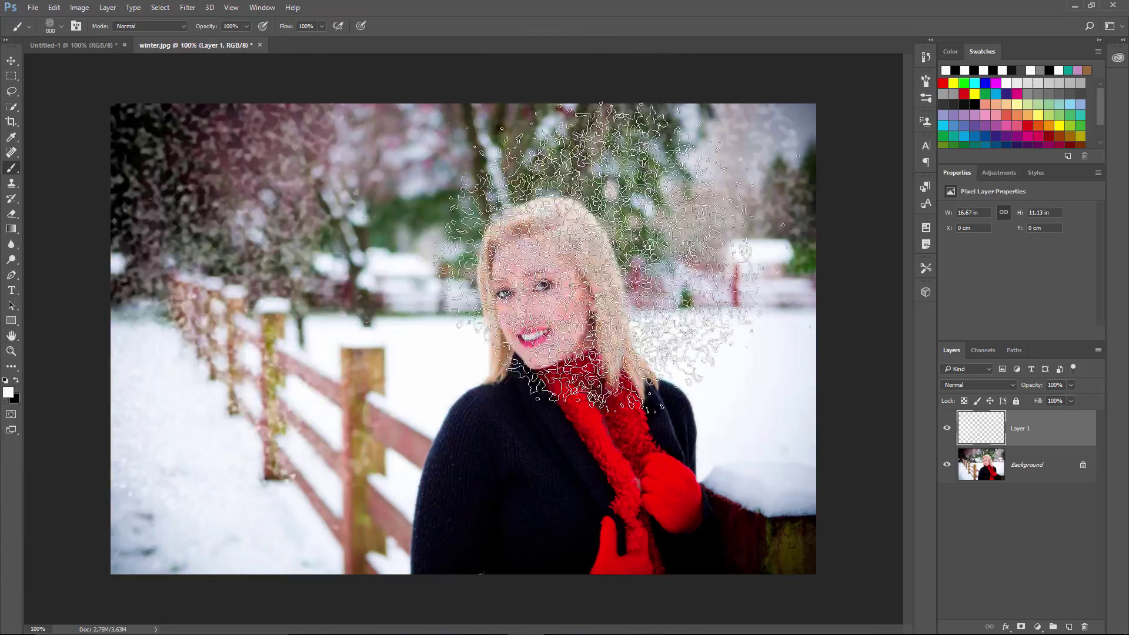
{"action": "mouse_move", "coordinate": [794, 322]}
{"action": "left_mouse_down"}
{"action": "mouse_move", "coordinate": [760, 309]}
{"action": "mouse_move", "coordinate": [696, 342]}
{"action": "mouse_move", "coordinate": [737, 398]}
{"action": "mouse_move", "coordinate": [707, 474]}
{"action": "mouse_move", "coordinate": [494, 414]}
{"action": "mouse_move", "coordinate": [418, 334]}
{"action": "mouse_move", "coordinate": [343, 380]}
{"action": "mouse_move", "coordinate": [309, 450]}
{"action": "left_mouse_up"}
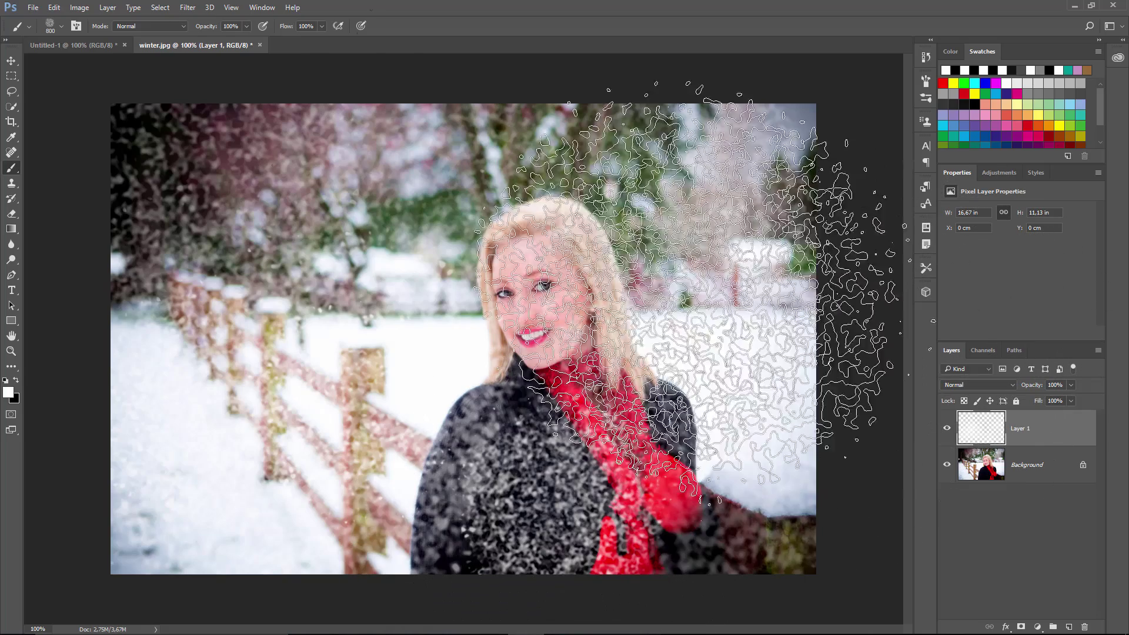
Apply a short, steeply angled Motion Blur to the painted snow on Layer 1.
{"action": "left_click", "coordinate": [180, 10]}
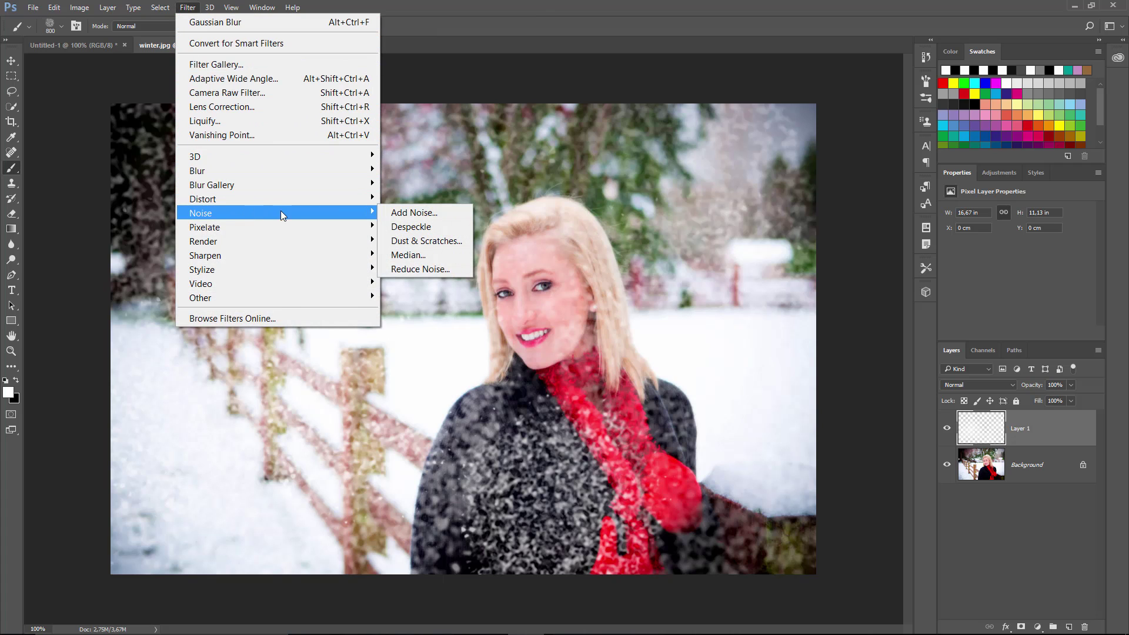
{"action": "mouse_move", "coordinate": [265, 176]}
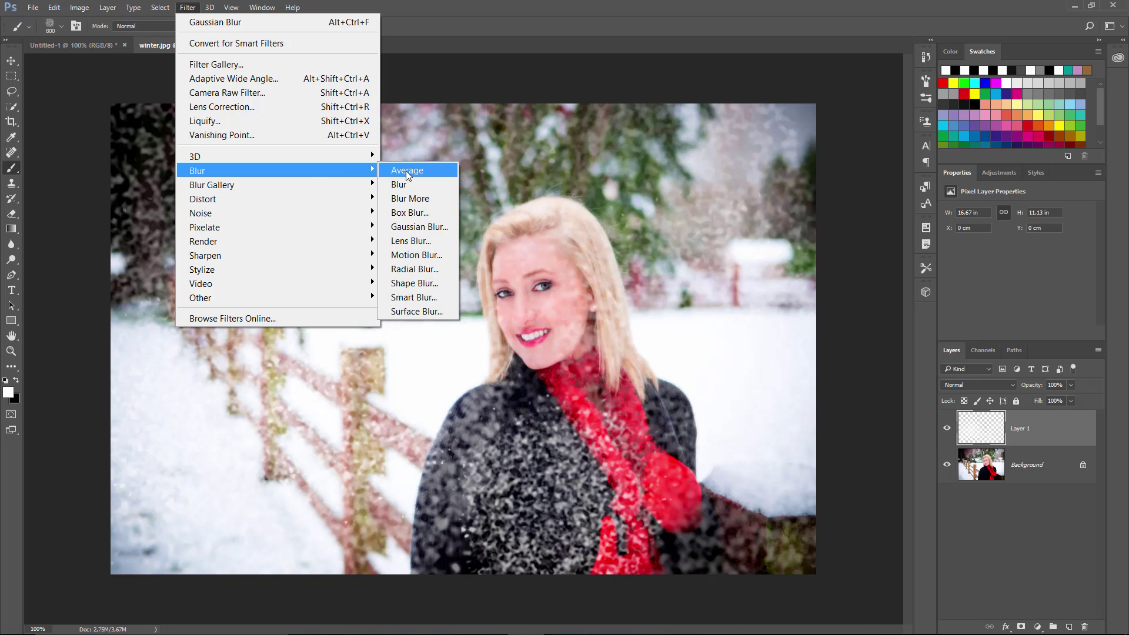
{"action": "left_click", "coordinate": [412, 255]}
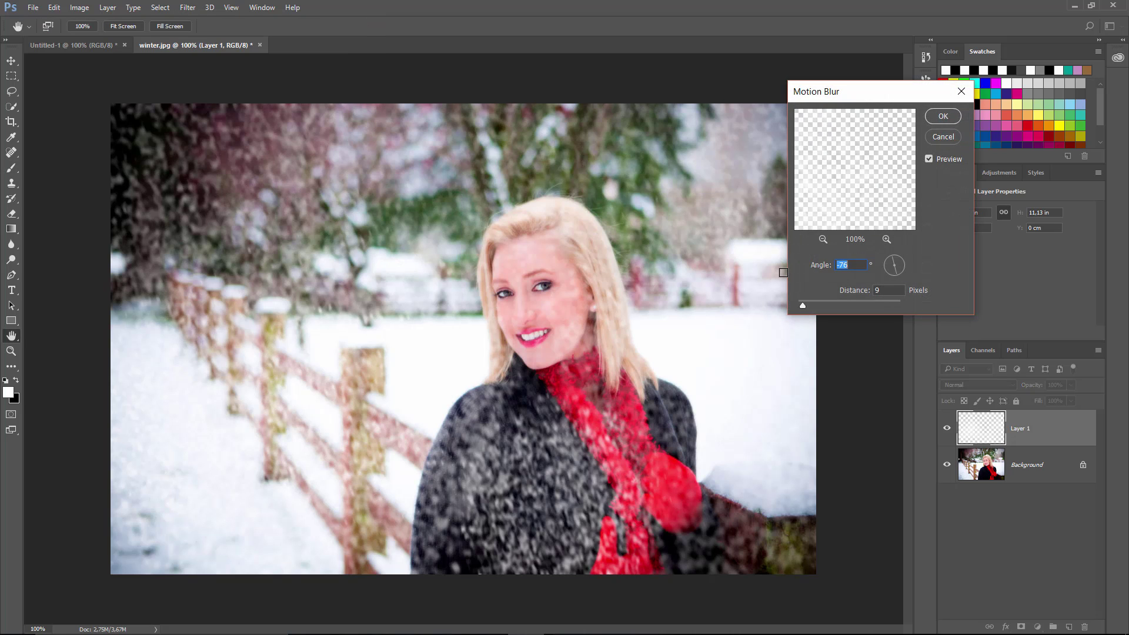
{"action": "left_click", "coordinate": [897, 274]}
{"action": "left_click", "coordinate": [874, 291]}
{"action": "left_click", "coordinate": [942, 116]}
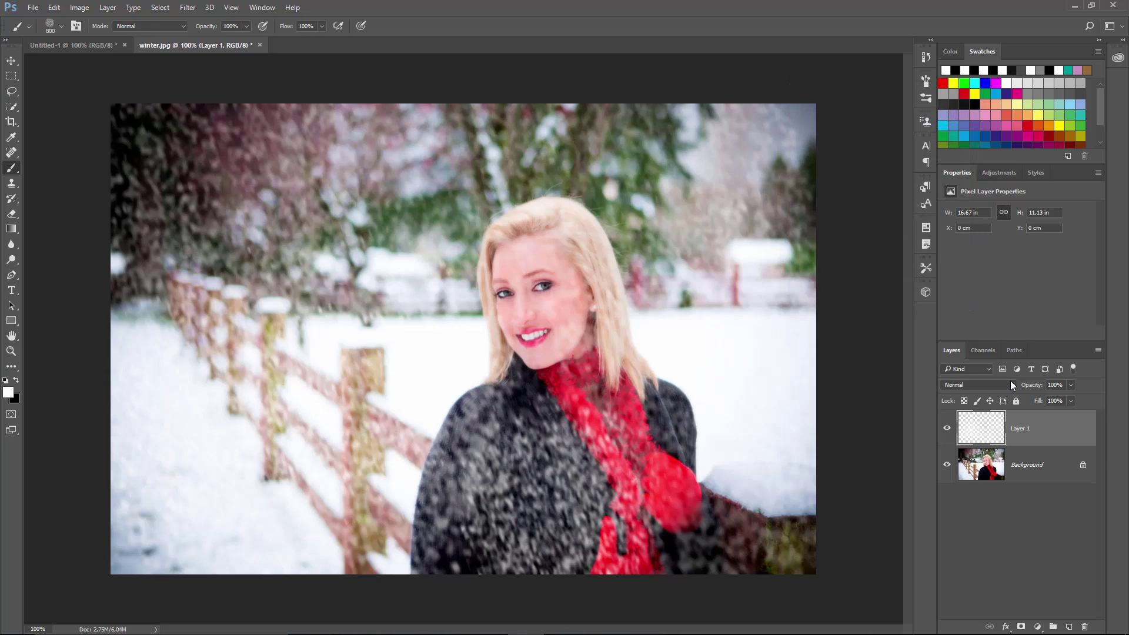
Add another new layer and paint finer snow over the background beside the woman's head with a 300 px brush.
{"action": "left_click", "coordinate": [1068, 627]}
{"action": "key", "text": "bracketleft"}
{"action": "key", "text": "bracketleft"}
{"action": "key", "text": "bracketleft"}
{"action": "key", "text": "bracketleft"}
{"action": "key", "text": "bracketleft"}
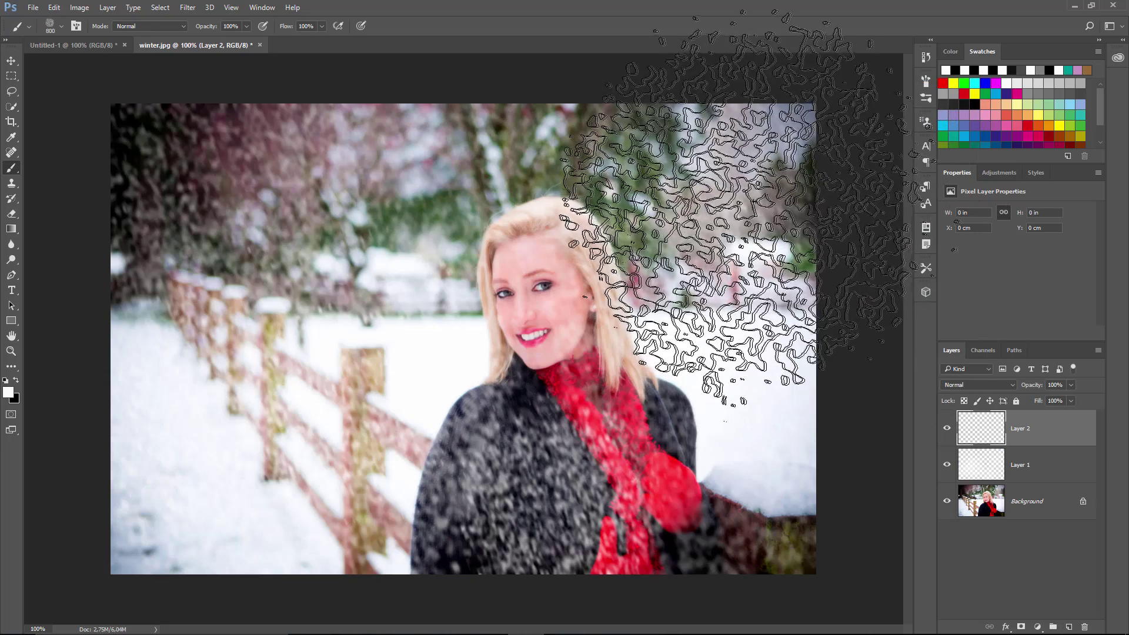
{"action": "mouse_move", "coordinate": [724, 197]}
{"action": "left_mouse_down"}
{"action": "mouse_move", "coordinate": [747, 182]}
{"action": "mouse_move", "coordinate": [724, 265]}
{"action": "left_mouse_up"}
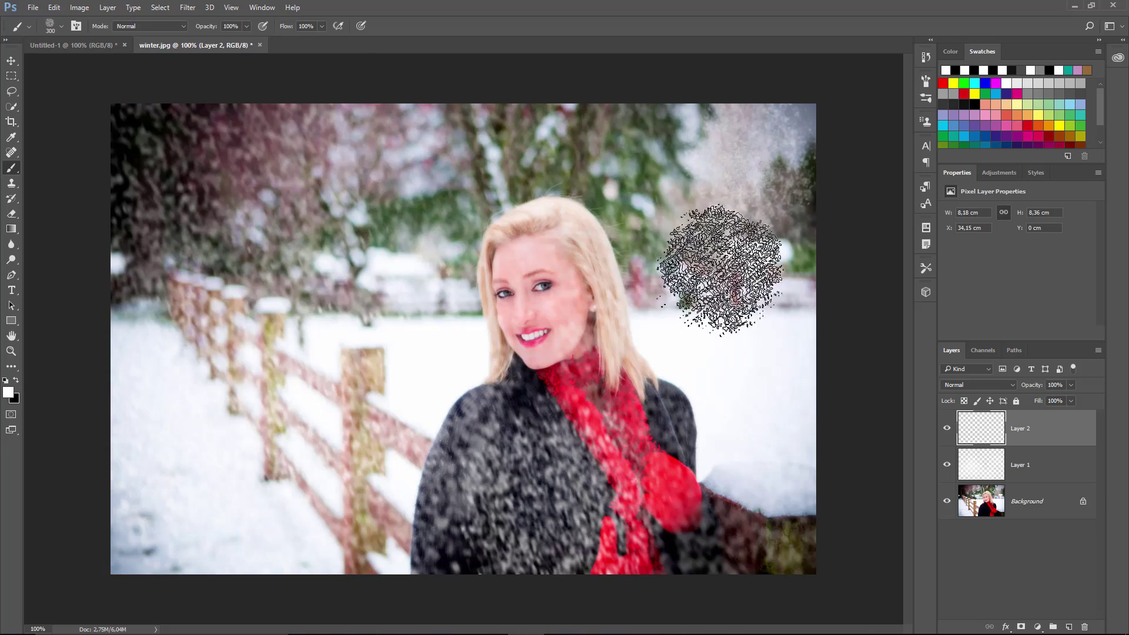
Paint more fine snow over the trees, the dark upper-left area and the fence on Layer 2.
{"action": "key", "text": "bracketleft"}
{"action": "key", "text": "bracketleft"}
{"action": "left_click", "coordinate": [546, 122]}
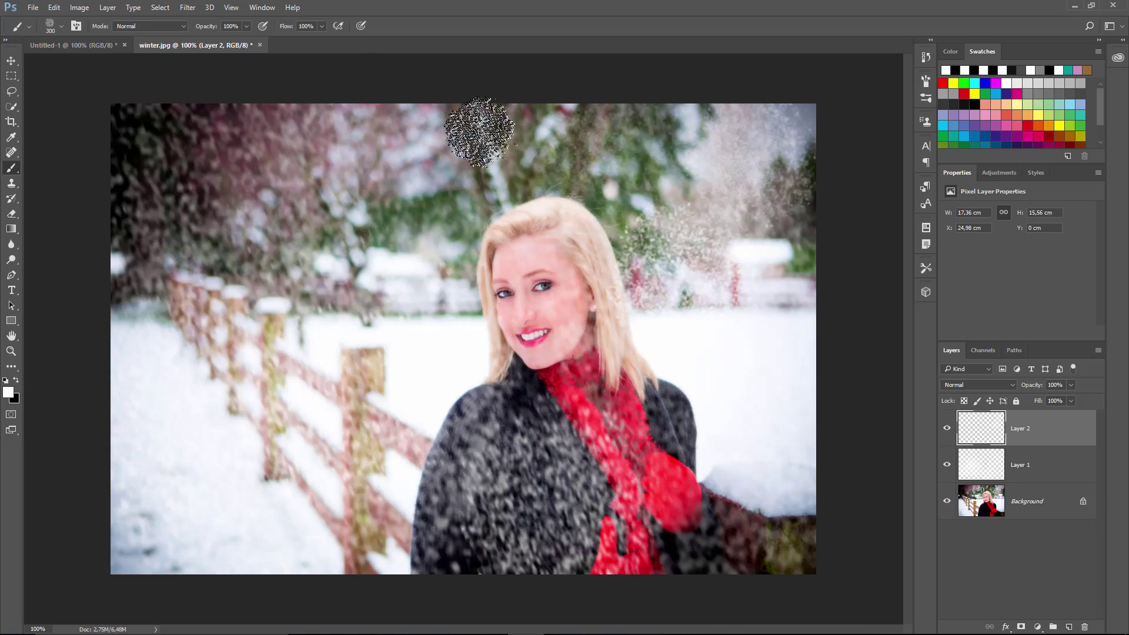
{"action": "left_click", "coordinate": [465, 127]}
{"action": "mouse_move", "coordinate": [192, 124]}
{"action": "left_mouse_down"}
{"action": "mouse_move", "coordinate": [115, 135]}
{"action": "mouse_move", "coordinate": [141, 362]}
{"action": "mouse_move", "coordinate": [127, 394]}
{"action": "mouse_move", "coordinate": [126, 542]}
{"action": "left_mouse_up"}
{"action": "left_click", "coordinate": [354, 517]}
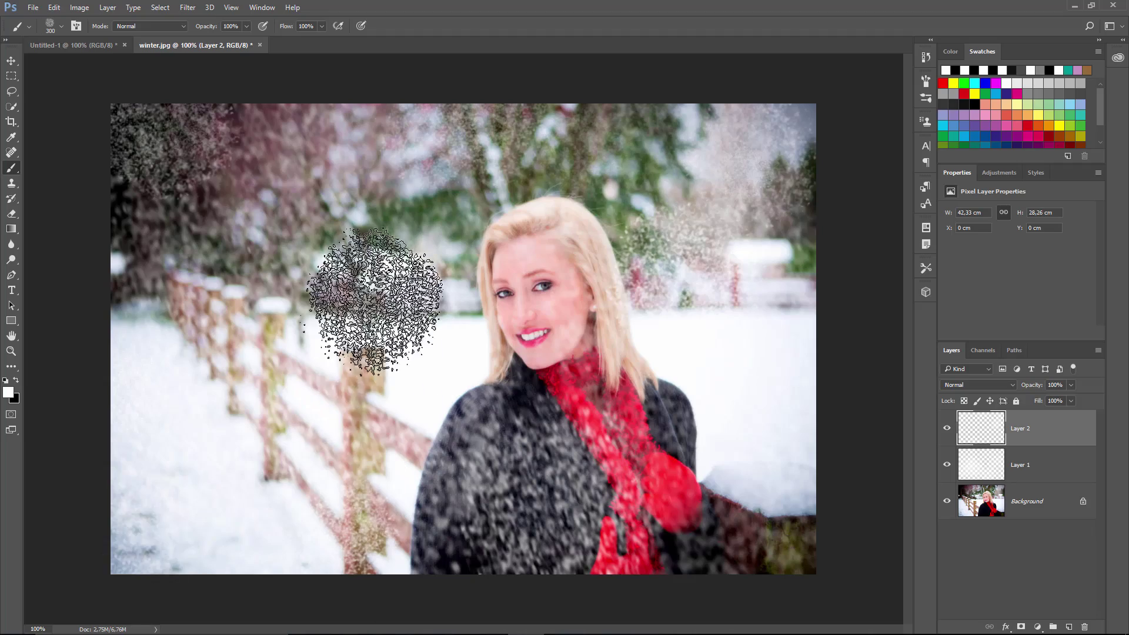
{"action": "left_click", "coordinate": [279, 285]}
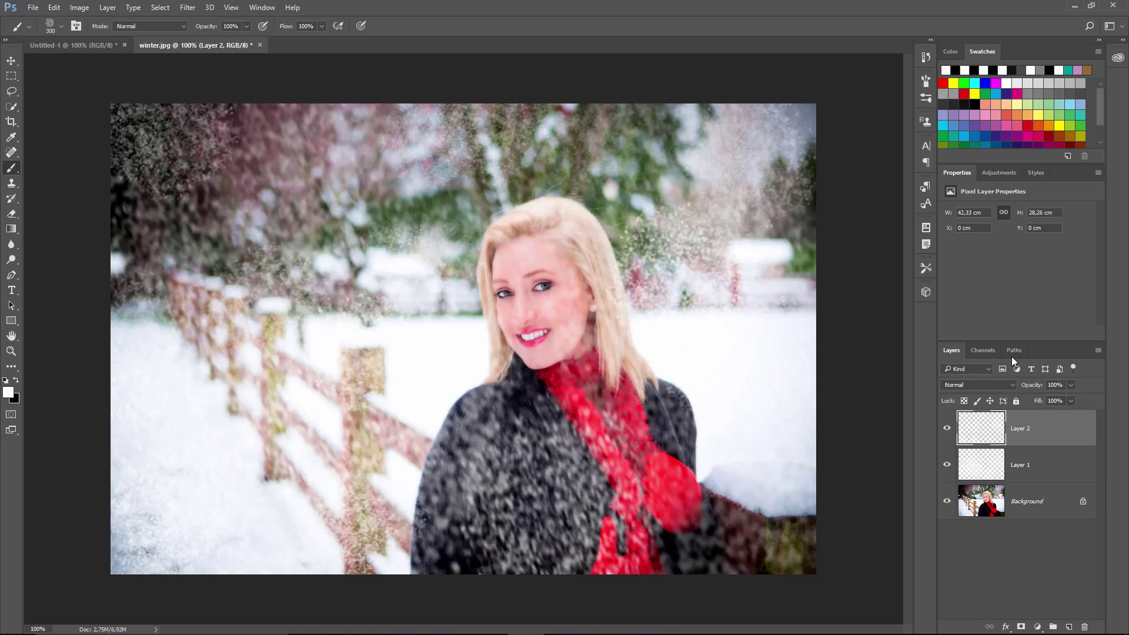
Lower Layer 2's opacity to 58% and compare the photo with and without the snow layers.
{"action": "left_click_drag", "start_coordinate": [1030, 386], "coordinate": [1008, 393]}
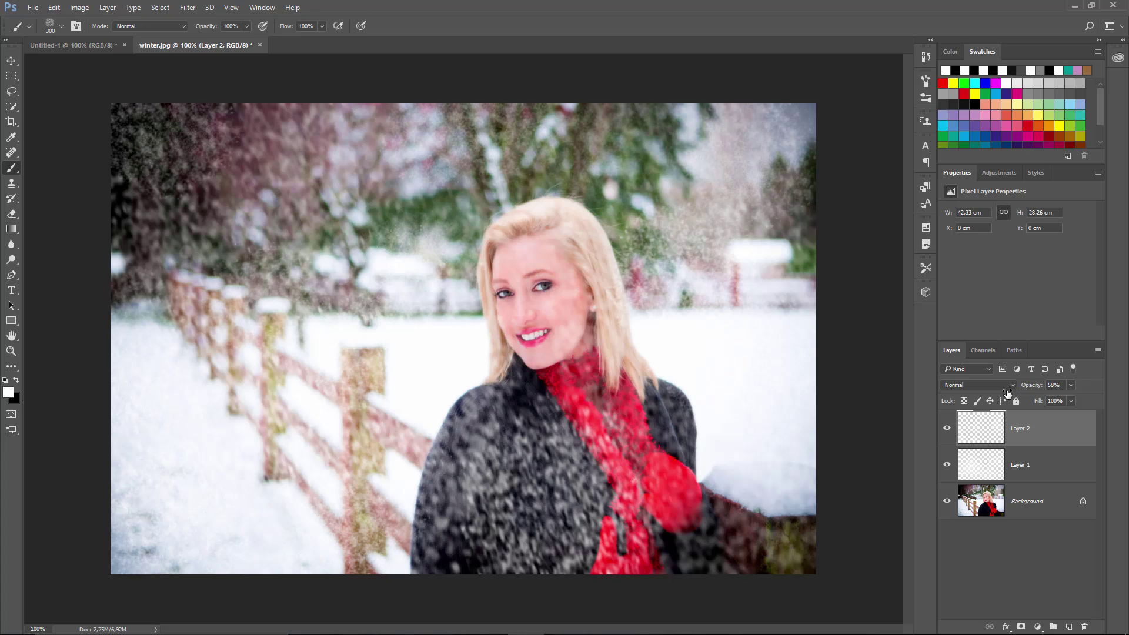
{"action": "left_click", "coordinate": [1038, 474]}
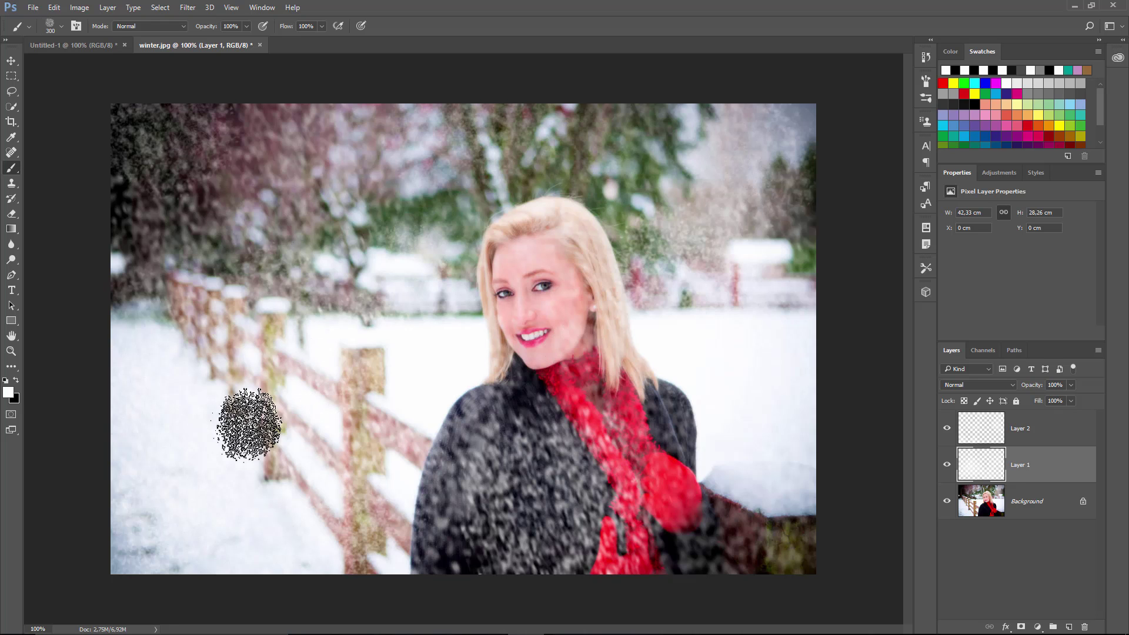
{"action": "left_click", "coordinate": [947, 501], "text": "alt"}
{"action": "left_click", "coordinate": [947, 502], "text": "alt"}
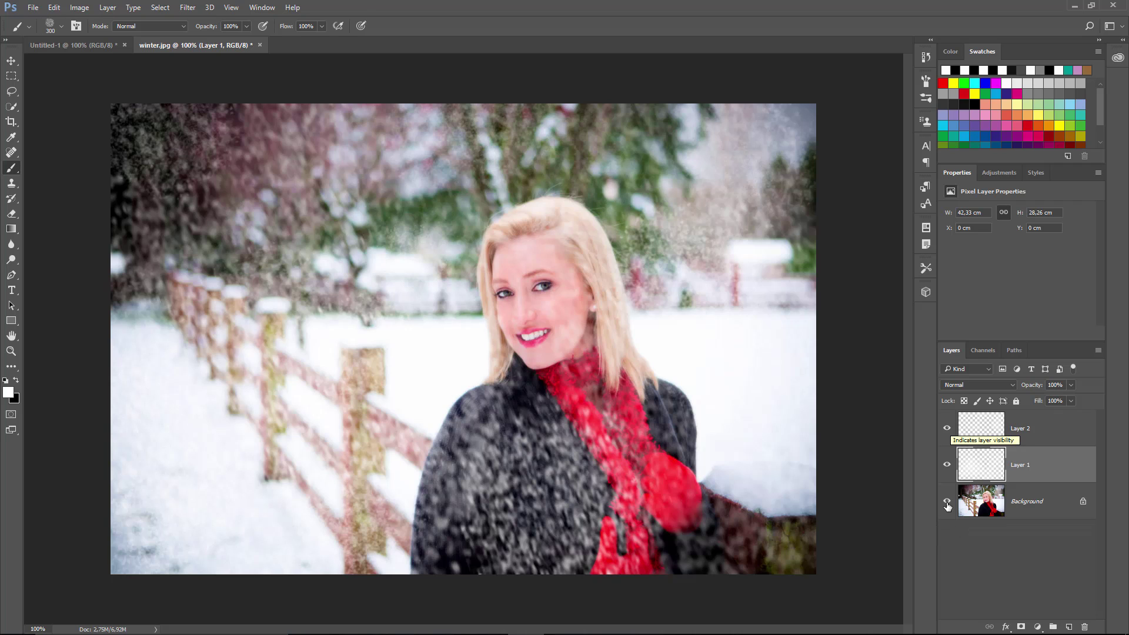
Add a Curves adjustment layer above Layer 2 and darken the midtones with a point at input 140, output 114.
{"action": "left_click", "coordinate": [1037, 435]}
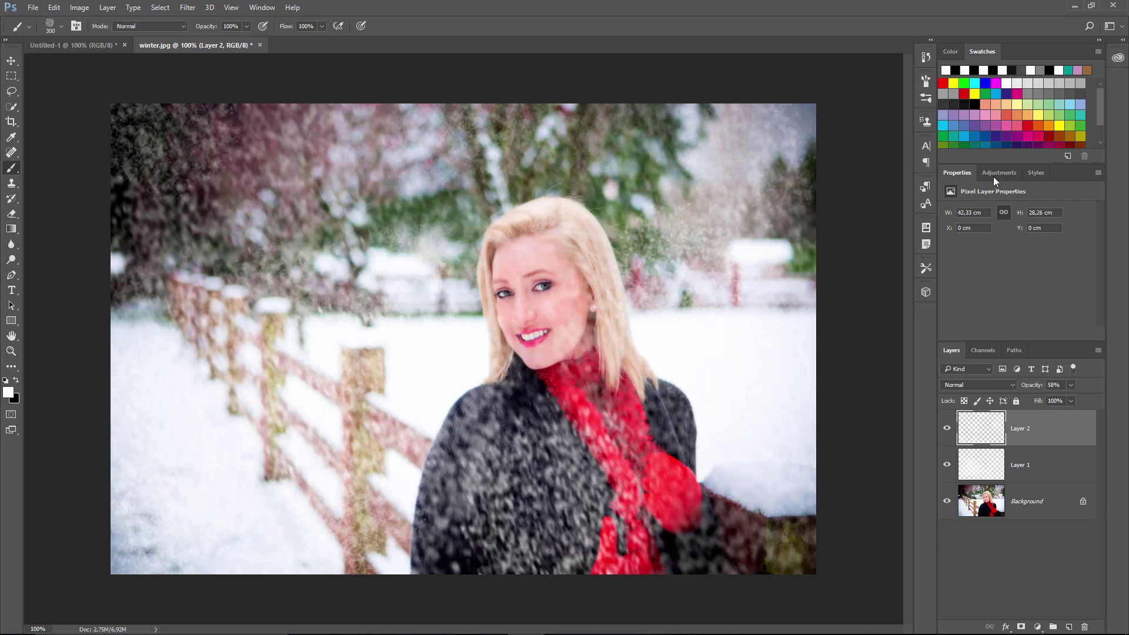
{"action": "left_click", "coordinate": [1038, 627]}
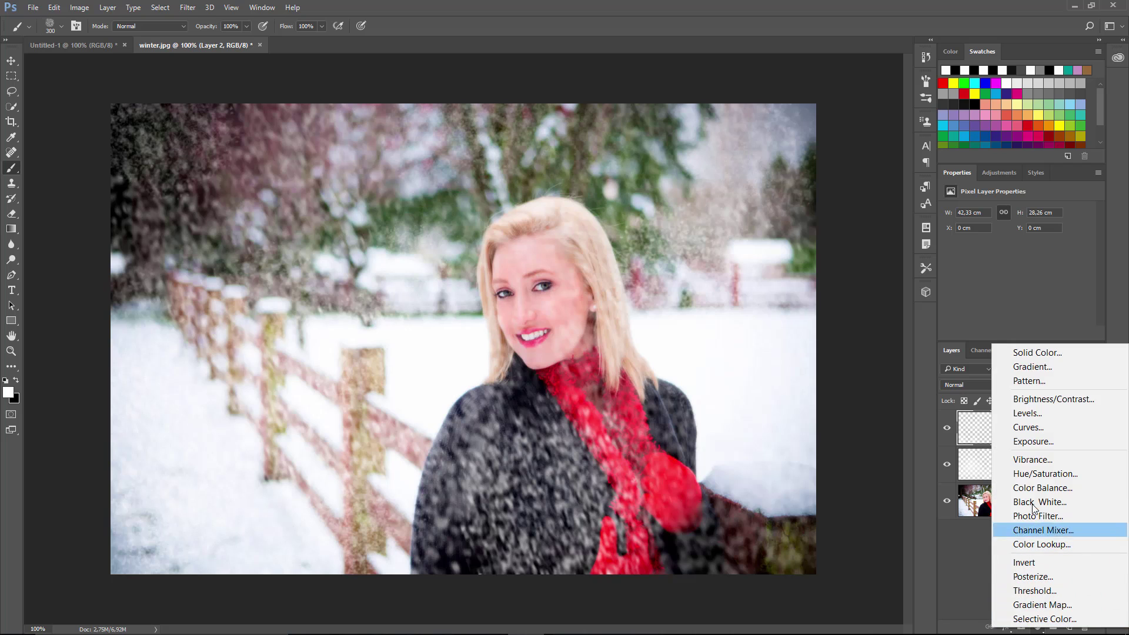
{"action": "left_click", "coordinate": [1036, 428]}
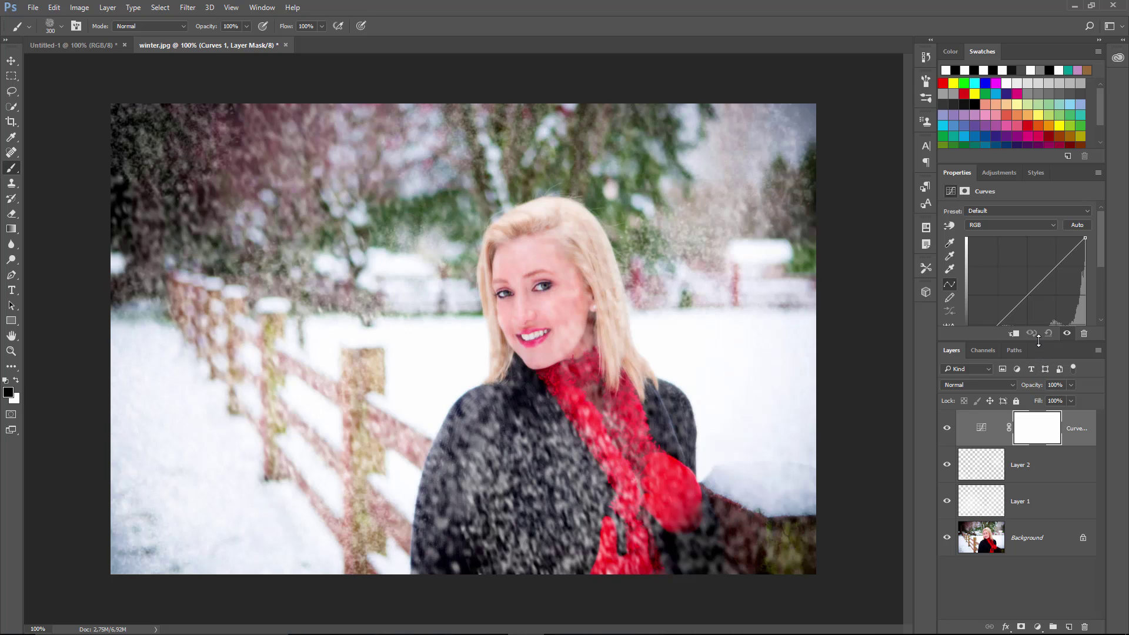
{"action": "left_click_drag", "start_coordinate": [1039, 344], "coordinate": [1040, 393]}
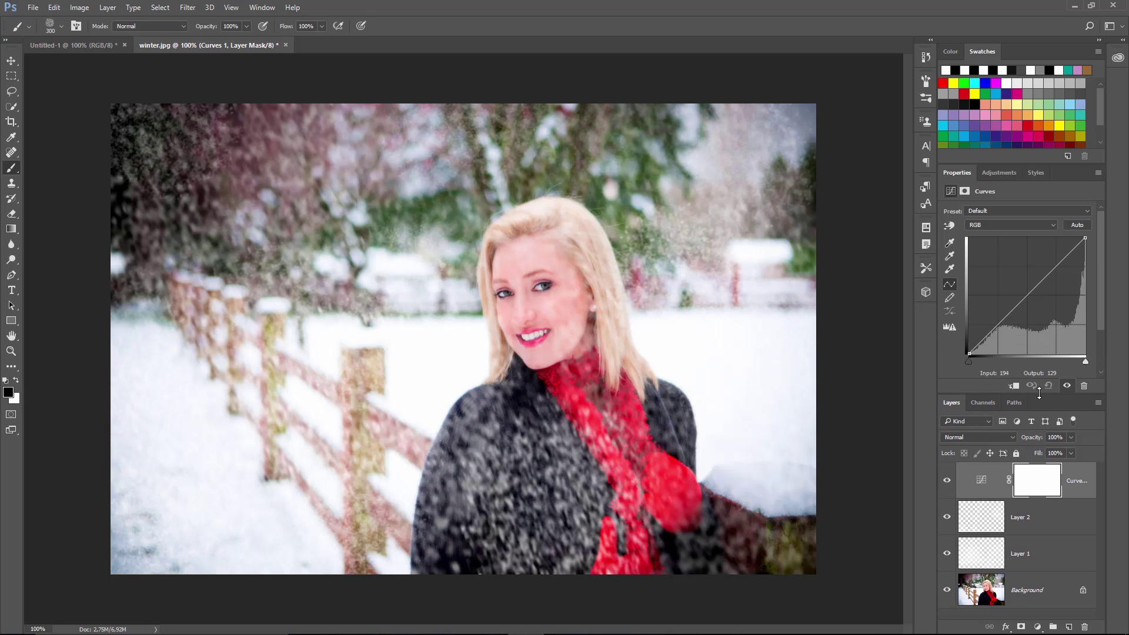
{"action": "left_click_drag", "start_coordinate": [1032, 291], "coordinate": [1033, 302]}
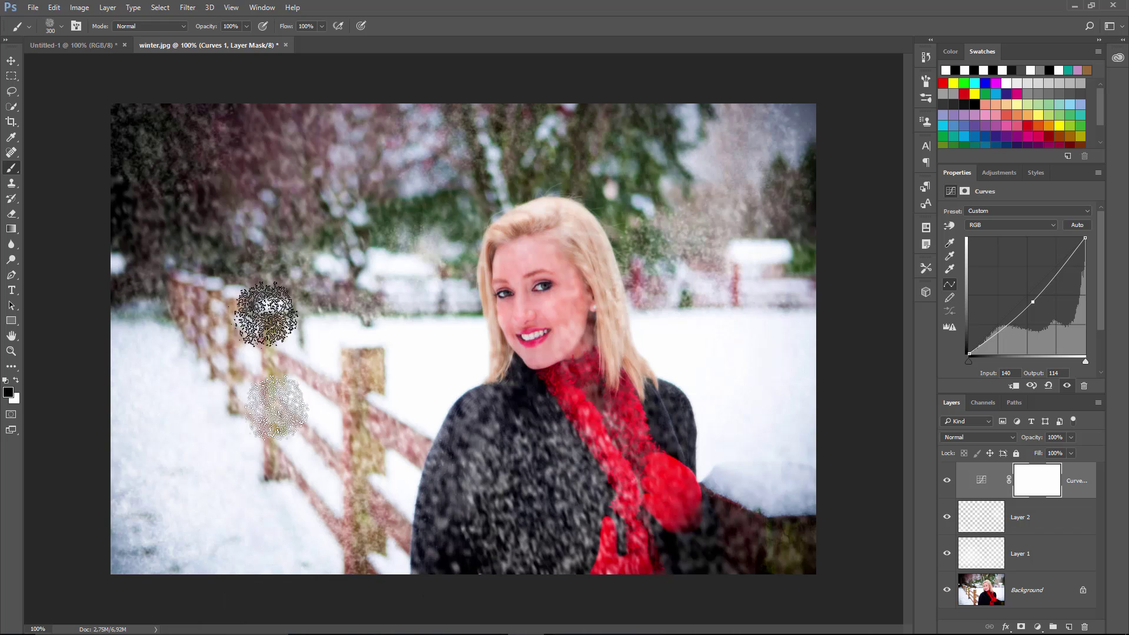
Open thorhammer.jpg with the working RGB profile Adobe RGB (1998) assigned and white as the foreground colour.
{"action": "left_click", "coordinate": [33, 8]}
{"action": "left_click", "coordinate": [47, 37]}
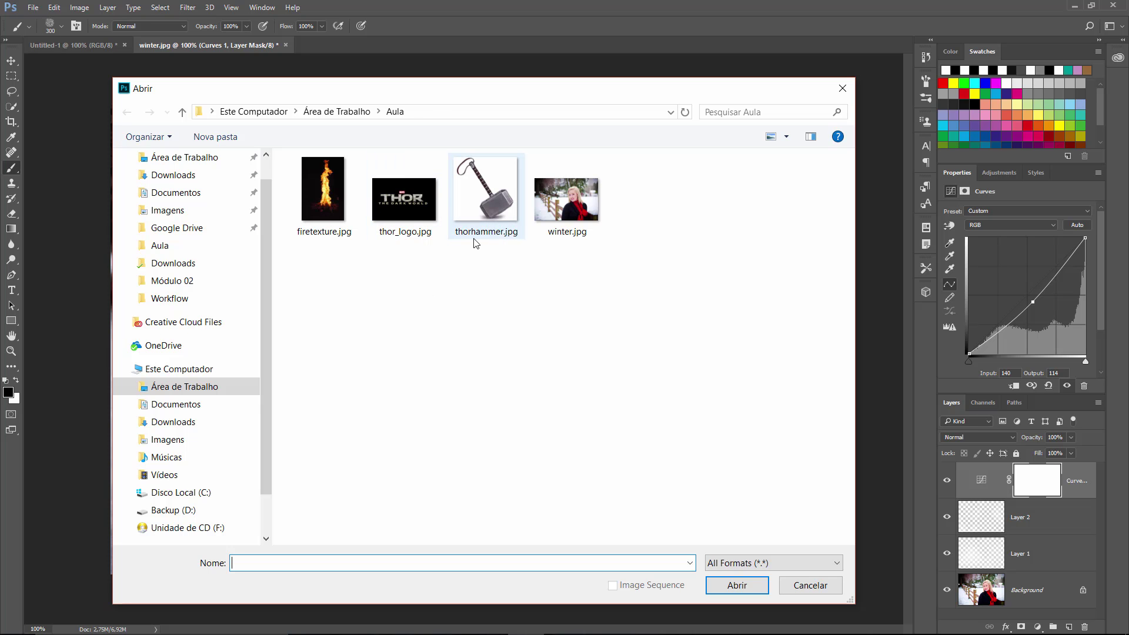
{"action": "double_click", "coordinate": [474, 209]}
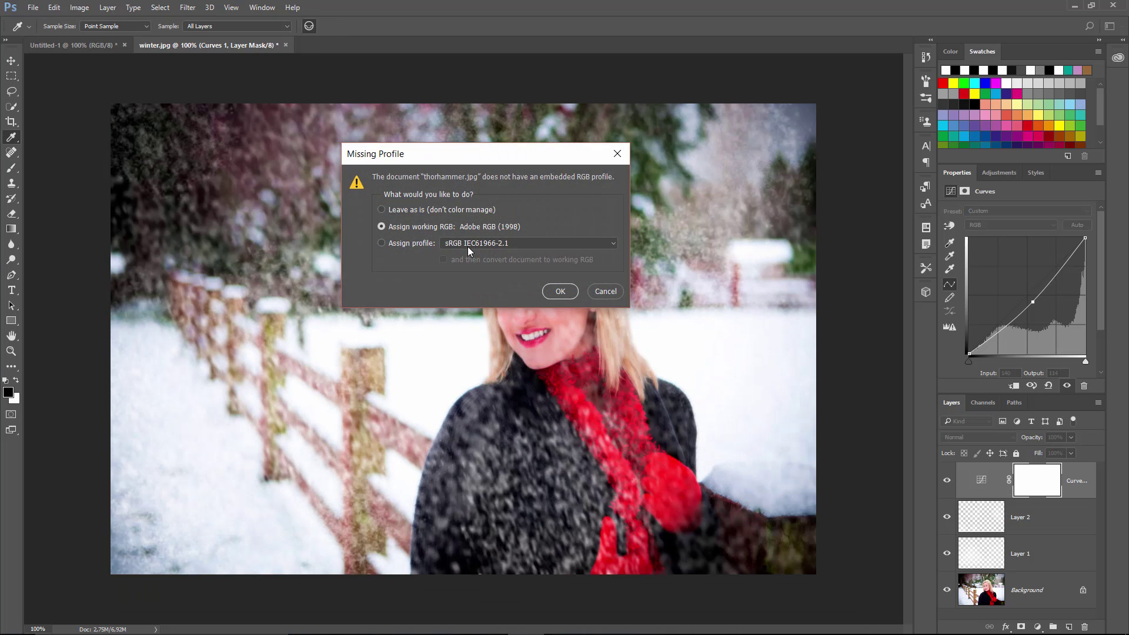
{"action": "left_click", "coordinate": [560, 291]}
{"action": "key", "text": "b"}
{"action": "key", "text": "x"}
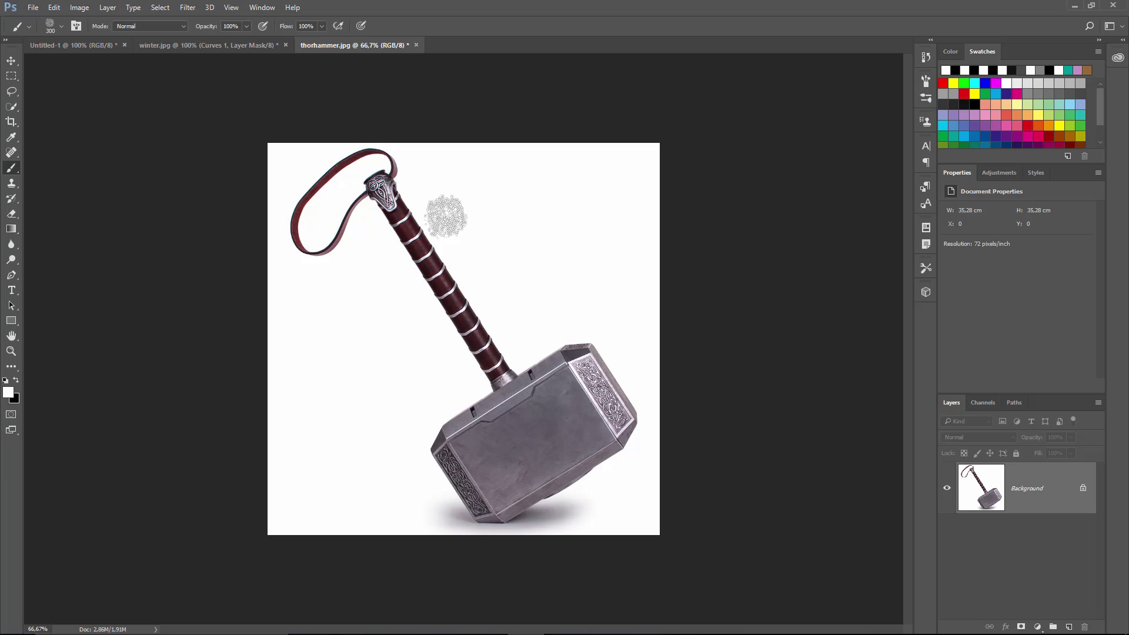
Select the white background around the hammer and inside its strap with the Quick Selection tool.
{"action": "scroll", "coordinate": [446, 215], "scroll_direction": "up", "scroll_amount": 3}
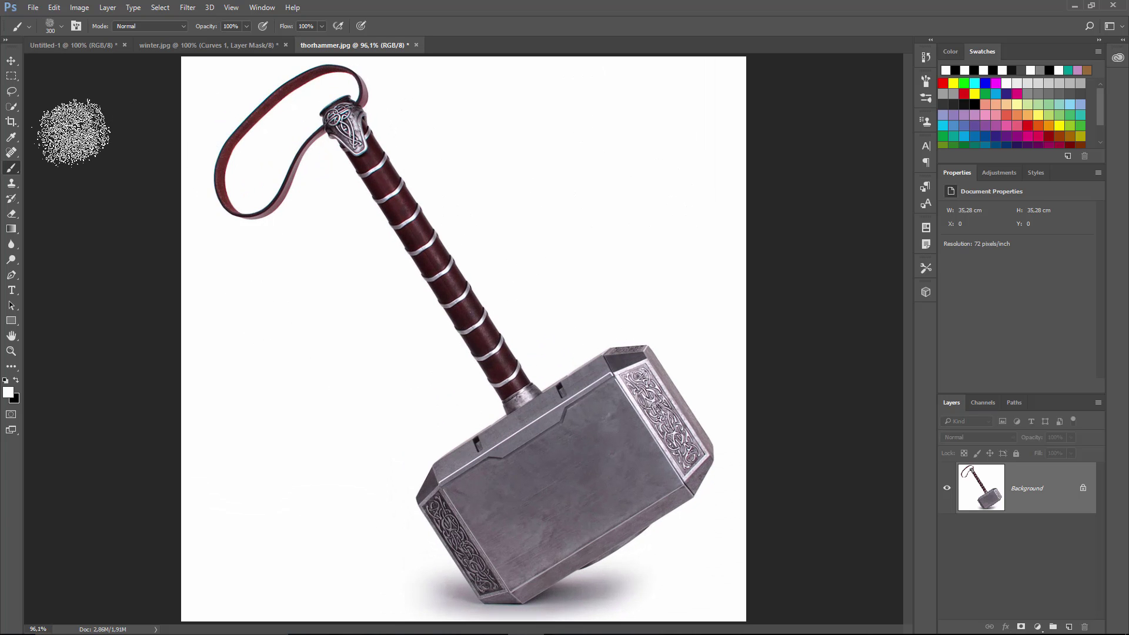
{"action": "left_click", "coordinate": [12, 106]}
{"action": "left_click", "coordinate": [47, 107]}
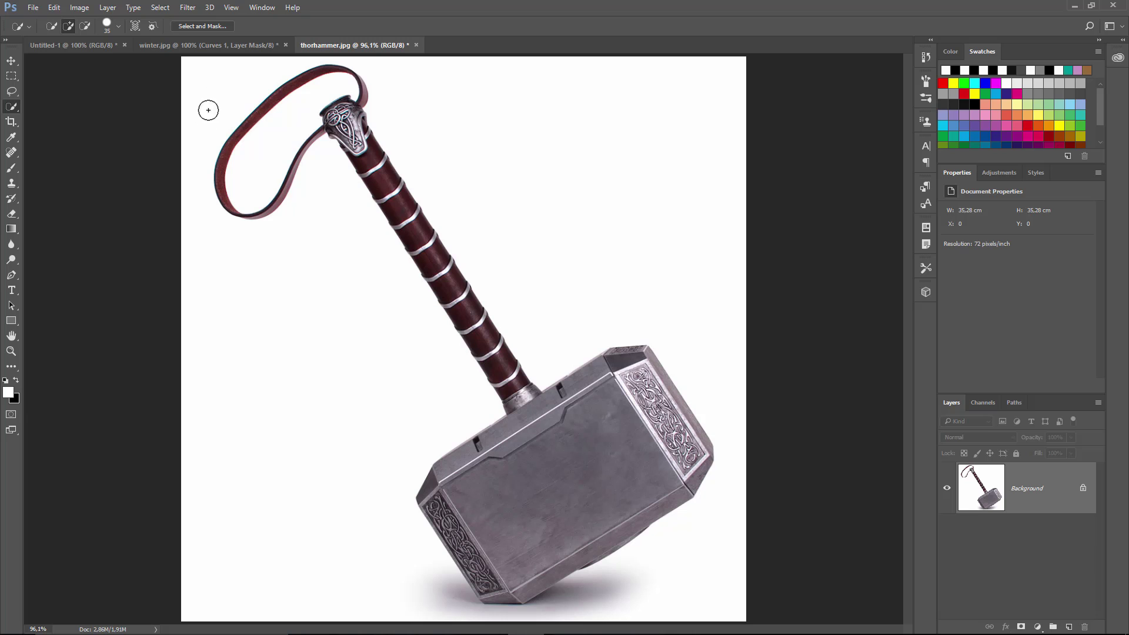
{"action": "mouse_move", "coordinate": [189, 166]}
{"action": "left_mouse_down"}
{"action": "mouse_move", "coordinate": [200, 272]}
{"action": "mouse_move", "coordinate": [225, 346]}
{"action": "mouse_move", "coordinate": [314, 251]}
{"action": "mouse_move", "coordinate": [295, 326]}
{"action": "mouse_move", "coordinate": [394, 362]}
{"action": "mouse_move", "coordinate": [391, 312]}
{"action": "mouse_move", "coordinate": [399, 346]}
{"action": "mouse_move", "coordinate": [361, 463]}
{"action": "left_mouse_up"}
{"action": "mouse_move", "coordinate": [512, 619]}
{"action": "left_mouse_down"}
{"action": "mouse_move", "coordinate": [544, 625]}
{"action": "mouse_move", "coordinate": [701, 589]}
{"action": "mouse_move", "coordinate": [748, 503]}
{"action": "mouse_move", "coordinate": [747, 401]}
{"action": "mouse_move", "coordinate": [732, 414]}
{"action": "mouse_move", "coordinate": [712, 355]}
{"action": "mouse_move", "coordinate": [636, 277]}
{"action": "mouse_move", "coordinate": [660, 292]}
{"action": "mouse_move", "coordinate": [668, 301]}
{"action": "mouse_move", "coordinate": [588, 270]}
{"action": "left_mouse_up"}
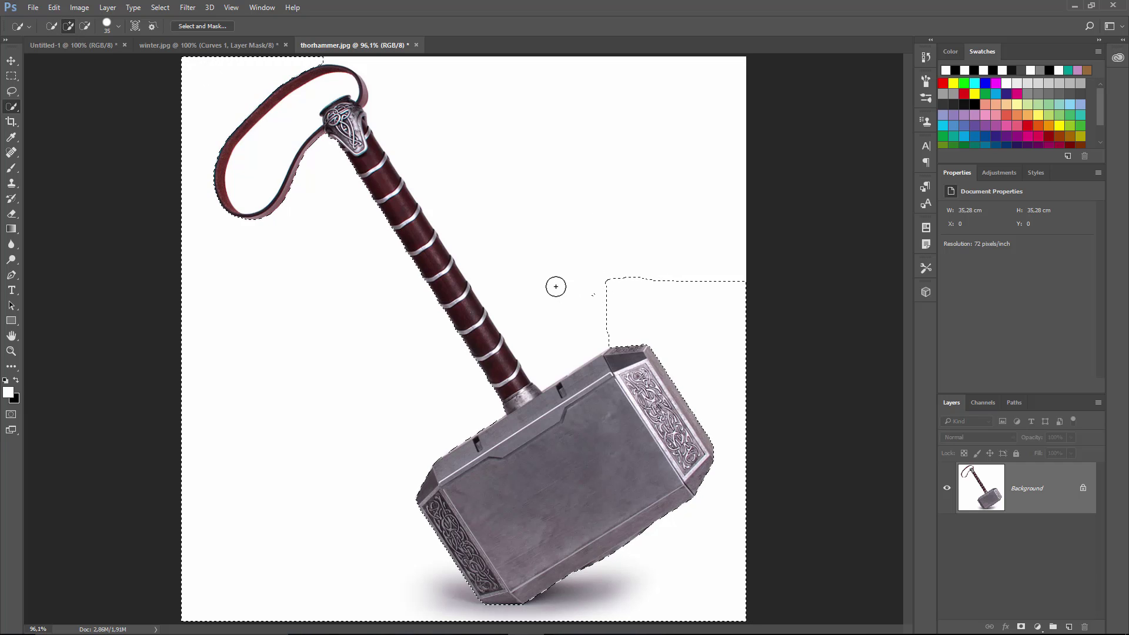
{"action": "mouse_move", "coordinate": [555, 285]}
{"action": "left_mouse_down"}
{"action": "mouse_move", "coordinate": [383, 109]}
{"action": "mouse_move", "coordinate": [326, 93]}
{"action": "mouse_move", "coordinate": [286, 187]}
{"action": "left_mouse_up"}
Open the selection in Select and Mask, review the view modes and invert it to cover the hammer.
{"action": "left_click", "coordinate": [196, 26]}
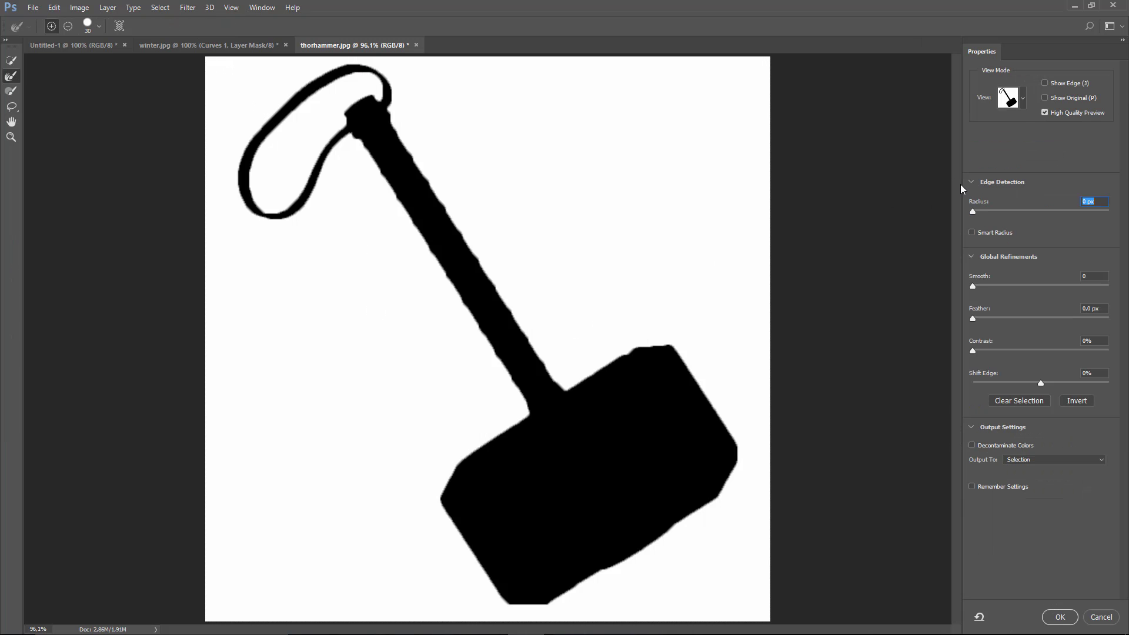
{"action": "left_click", "coordinate": [1017, 101]}
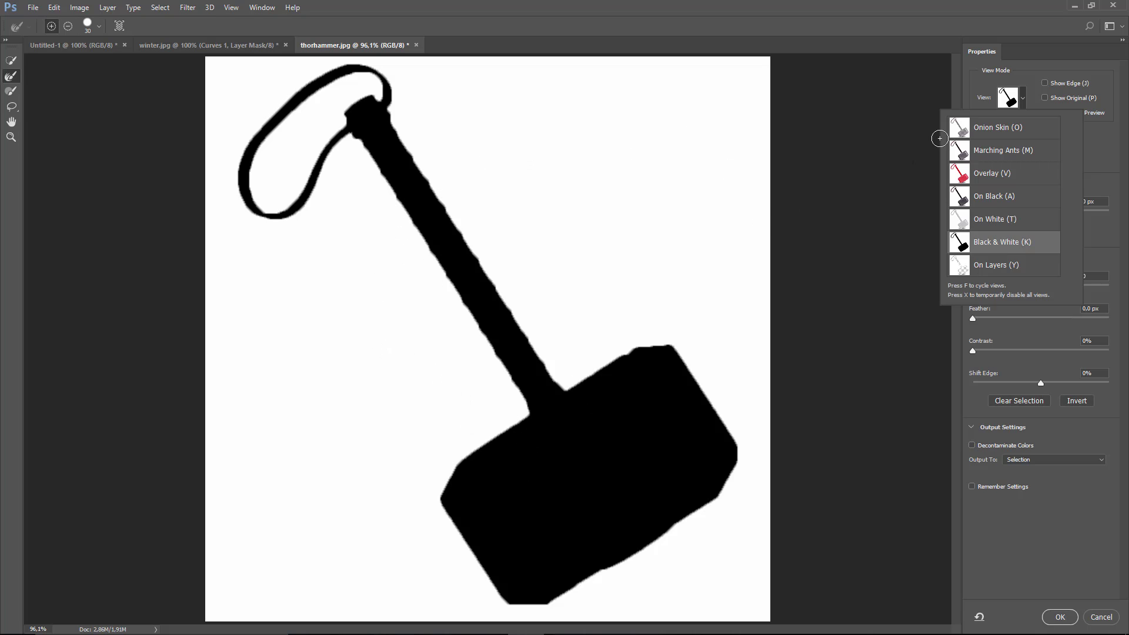
{"action": "left_click", "coordinate": [1034, 76]}
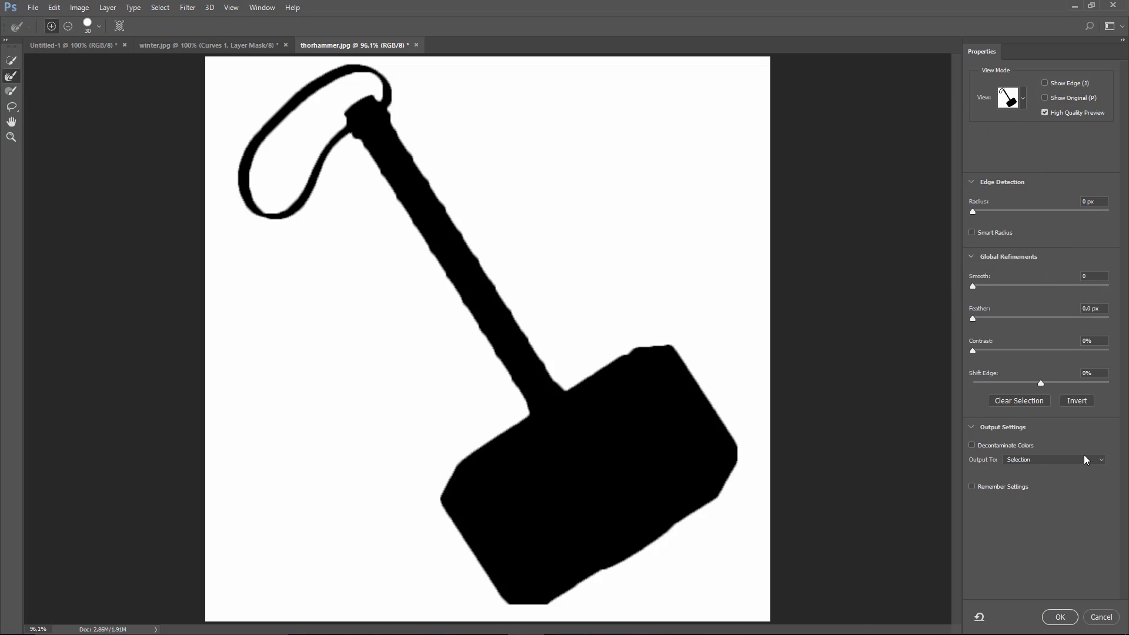
{"action": "left_click", "coordinate": [1078, 403]}
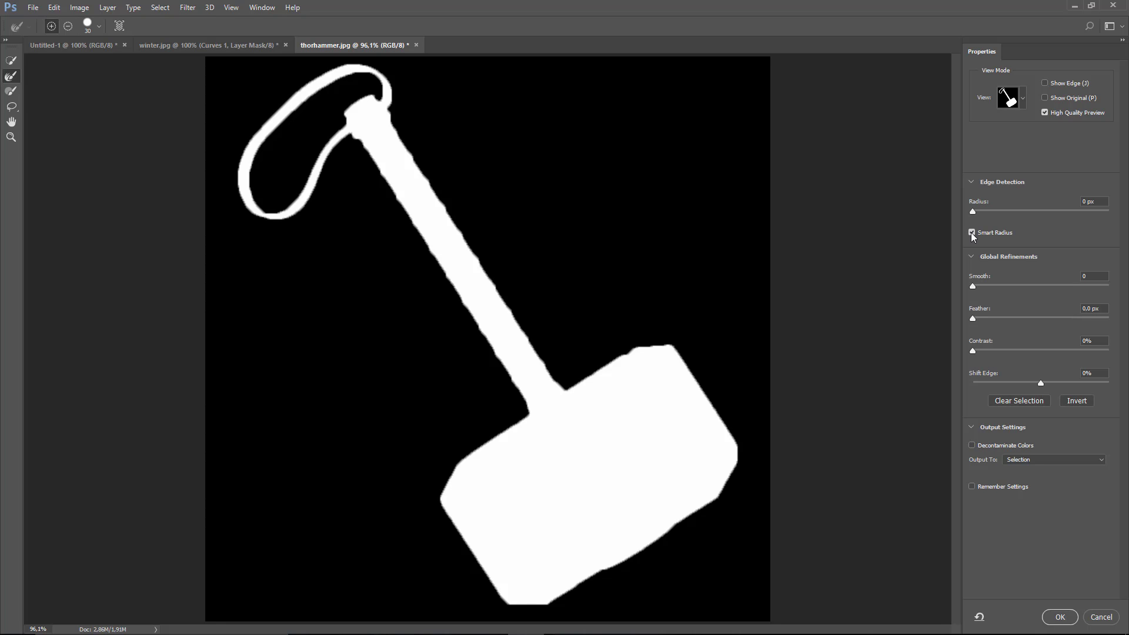
Refine the edge with Smart Radius at 1 px, enable Decontaminate Colors and output to a New Layer with Layer Mask.
{"action": "left_click", "coordinate": [1089, 202]}
{"action": "type", "text": "1"}
{"action": "left_click", "coordinate": [971, 445]}
{"action": "left_click", "coordinate": [1044, 460]}
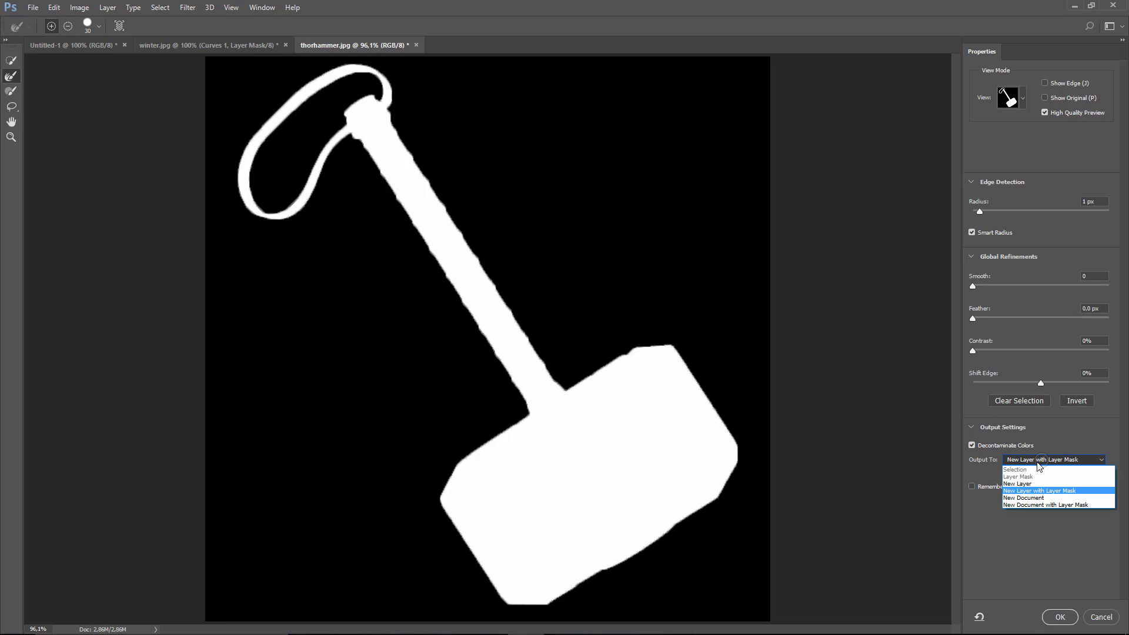
{"action": "left_click", "coordinate": [1035, 490]}
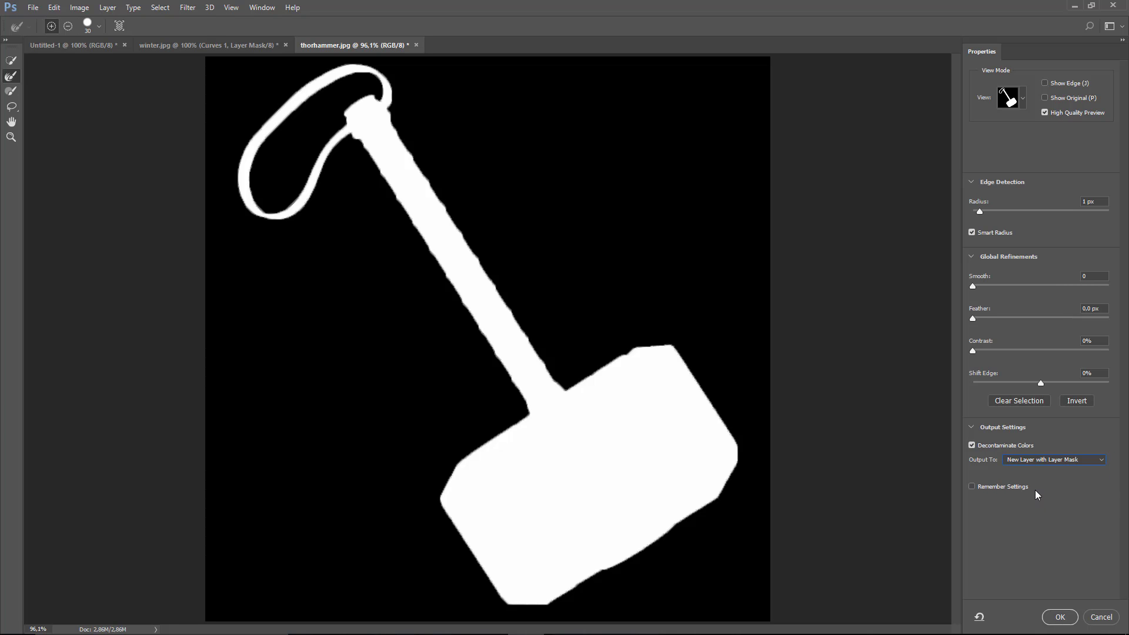
{"action": "left_click", "coordinate": [1060, 617]}
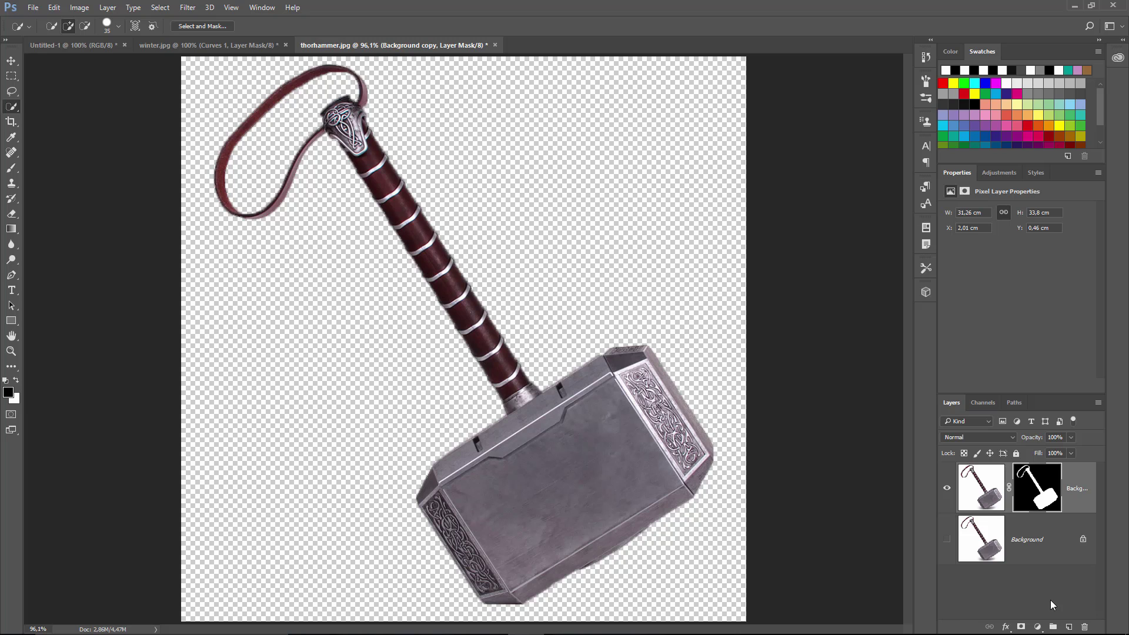
Show the Background layer, fill it with black and reselect the masked hammer layer.
{"action": "left_click", "coordinate": [979, 544]}
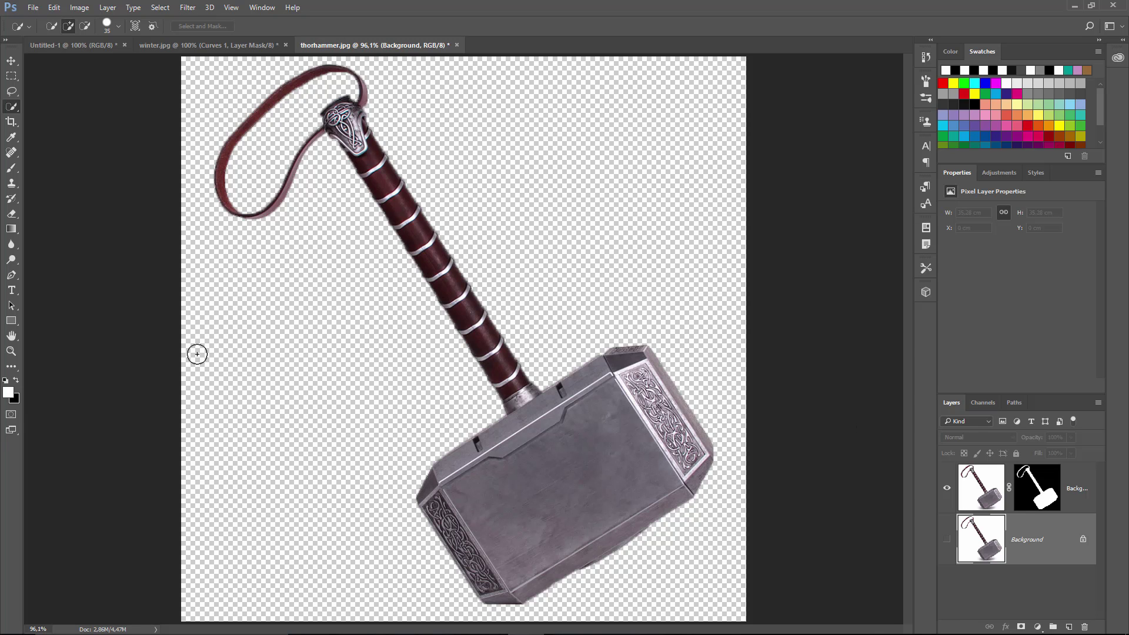
{"action": "left_click", "coordinate": [946, 540]}
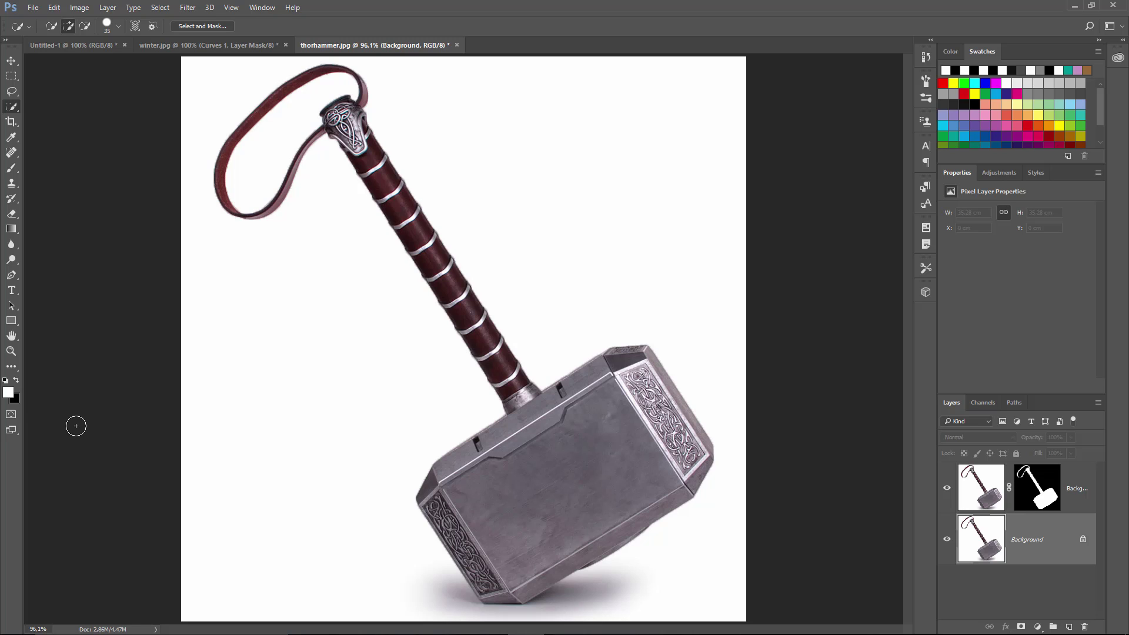
{"action": "key", "text": "ctrl+BackSpace"}
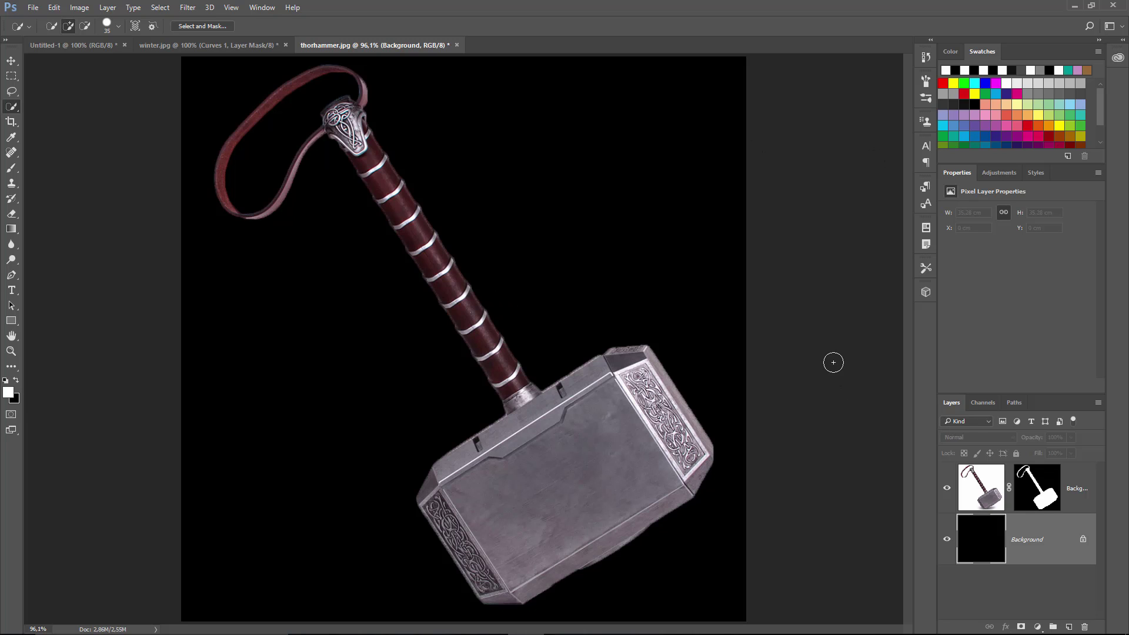
{"action": "left_click", "coordinate": [1078, 491]}
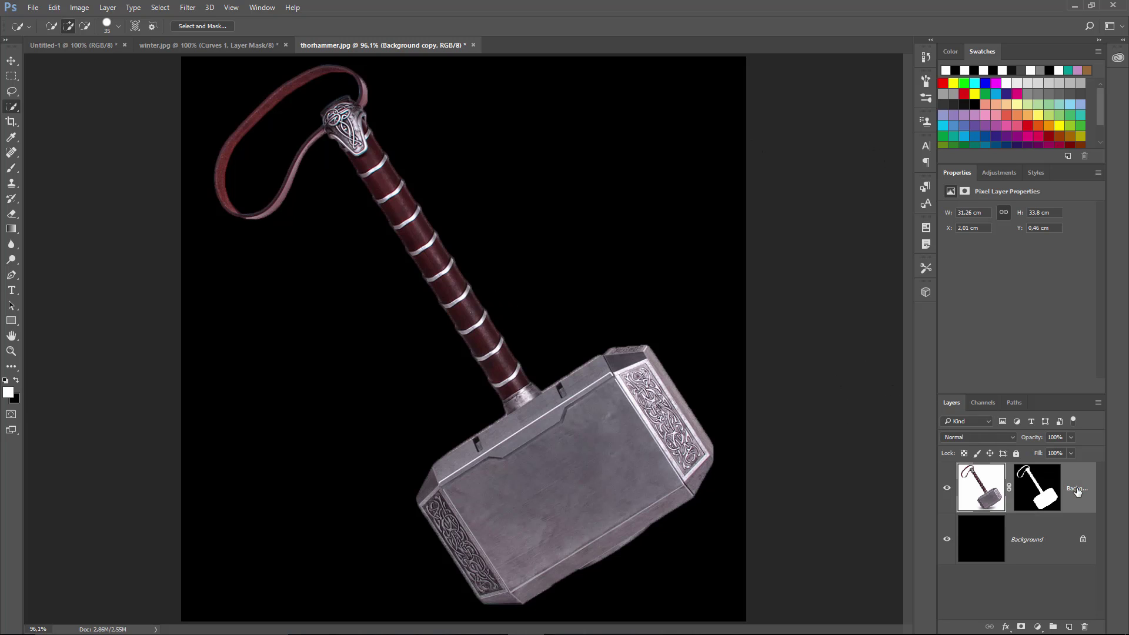
Open firetexture.jpg using its embedded sRGB profile and inspect the flame at 100%.
{"action": "left_click", "coordinate": [33, 10]}
{"action": "left_click", "coordinate": [47, 33]}
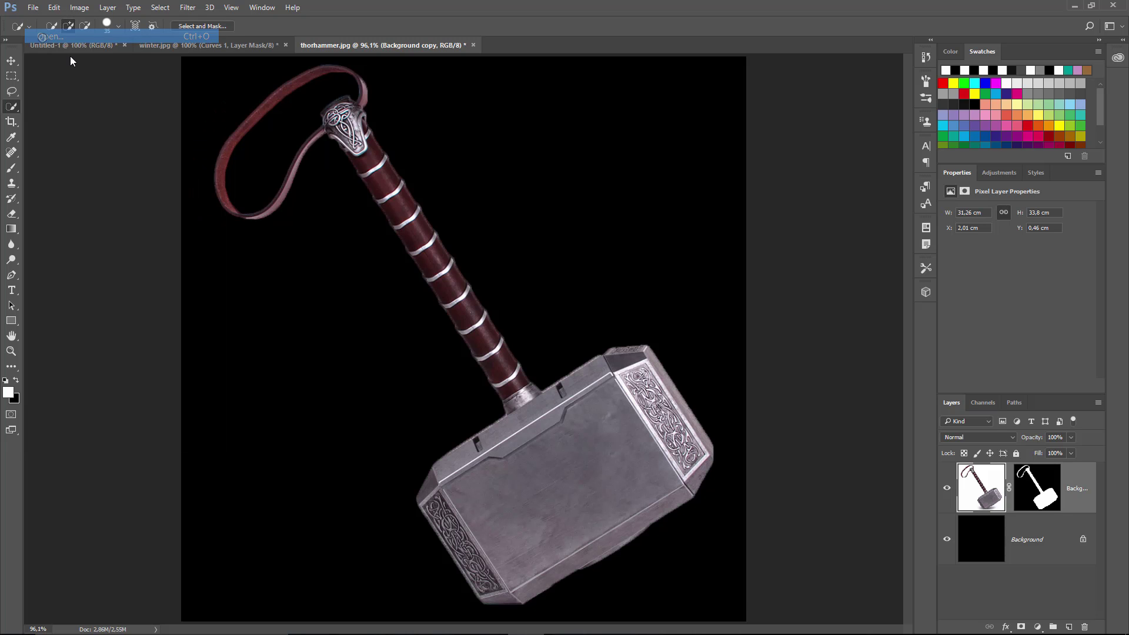
{"action": "double_click", "coordinate": [313, 199]}
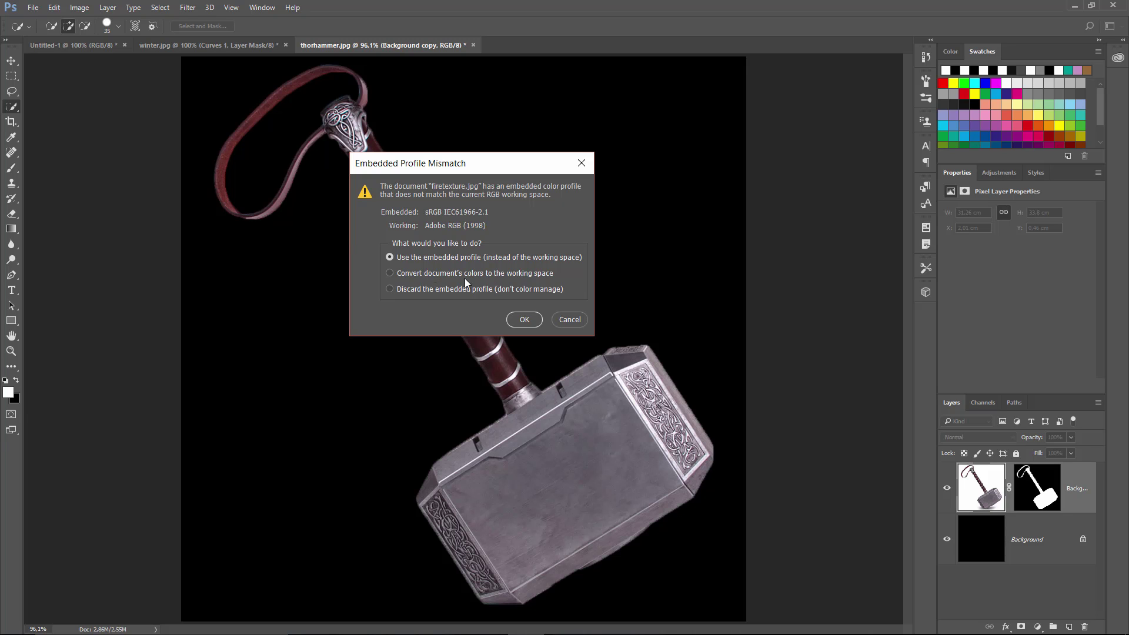
{"action": "left_click", "coordinate": [513, 316]}
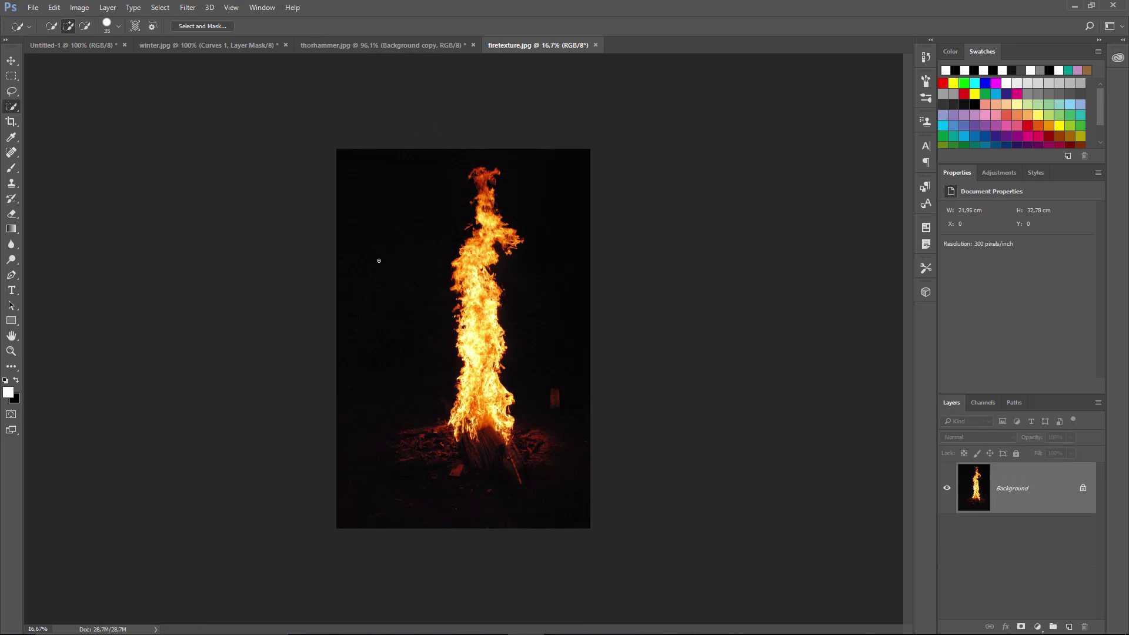
{"action": "key", "text": "ctrl+1"}
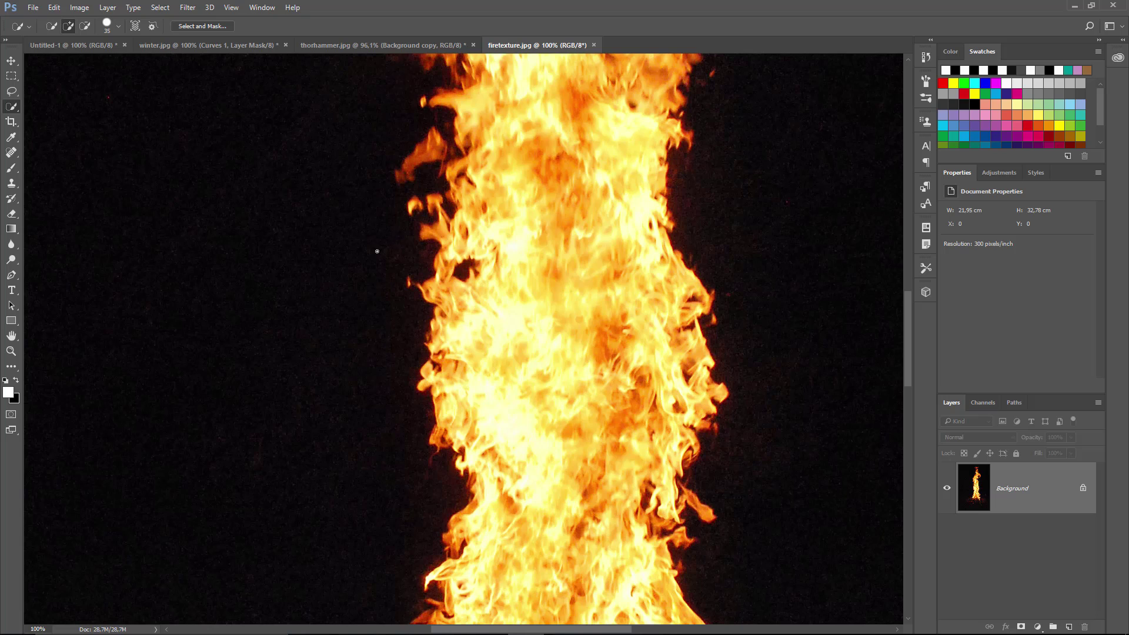
{"action": "key", "text": "ctrl+0"}
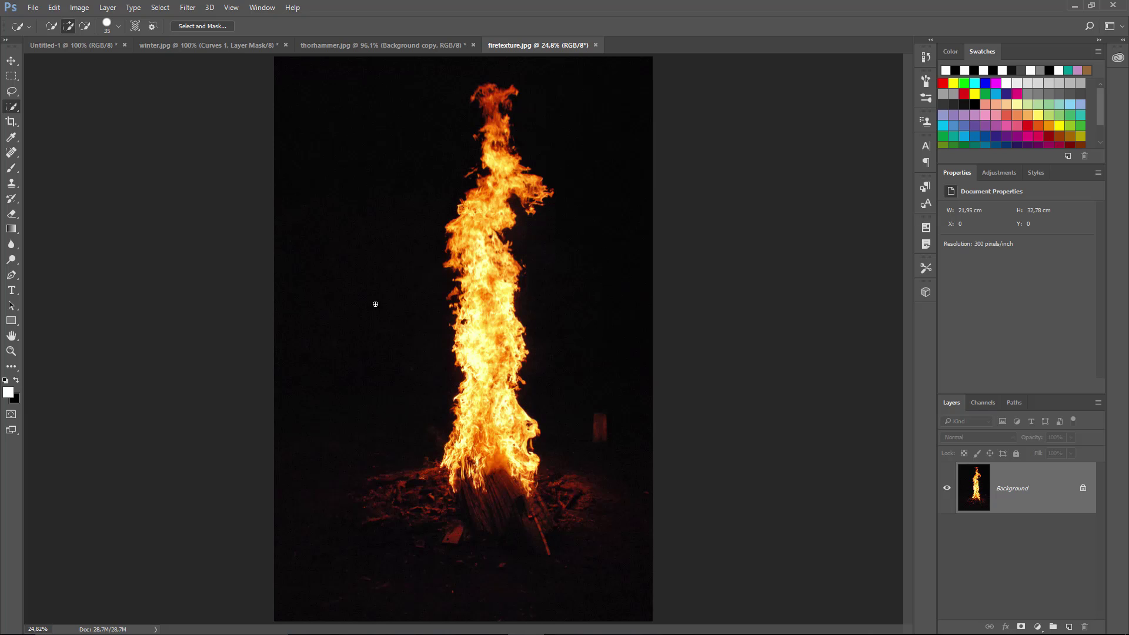
Load the Red channel as a selection, copy the flame to a new layer and hide the Background.
{"action": "left_click", "coordinate": [979, 403]}
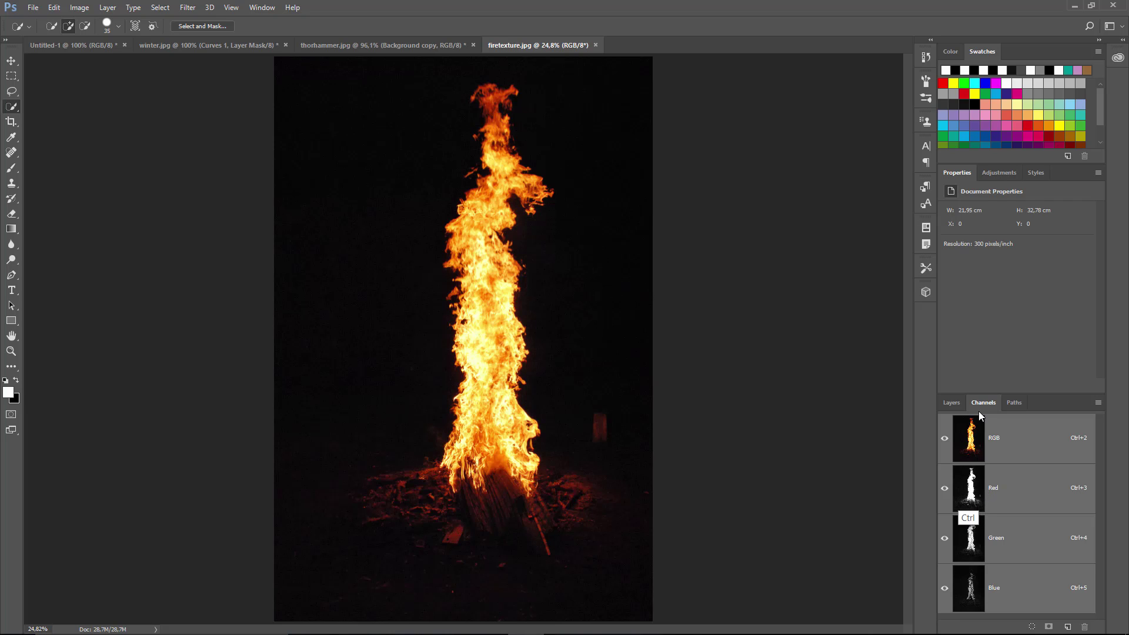
{"action": "left_click", "coordinate": [972, 494], "text": "ctrl"}
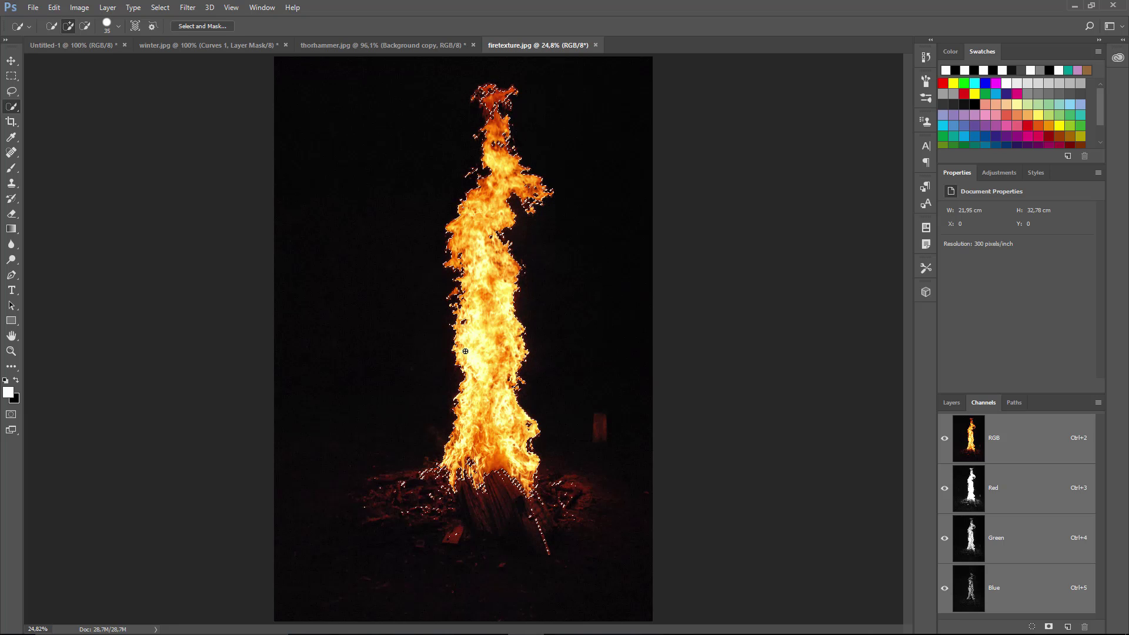
{"action": "left_click", "coordinate": [946, 404]}
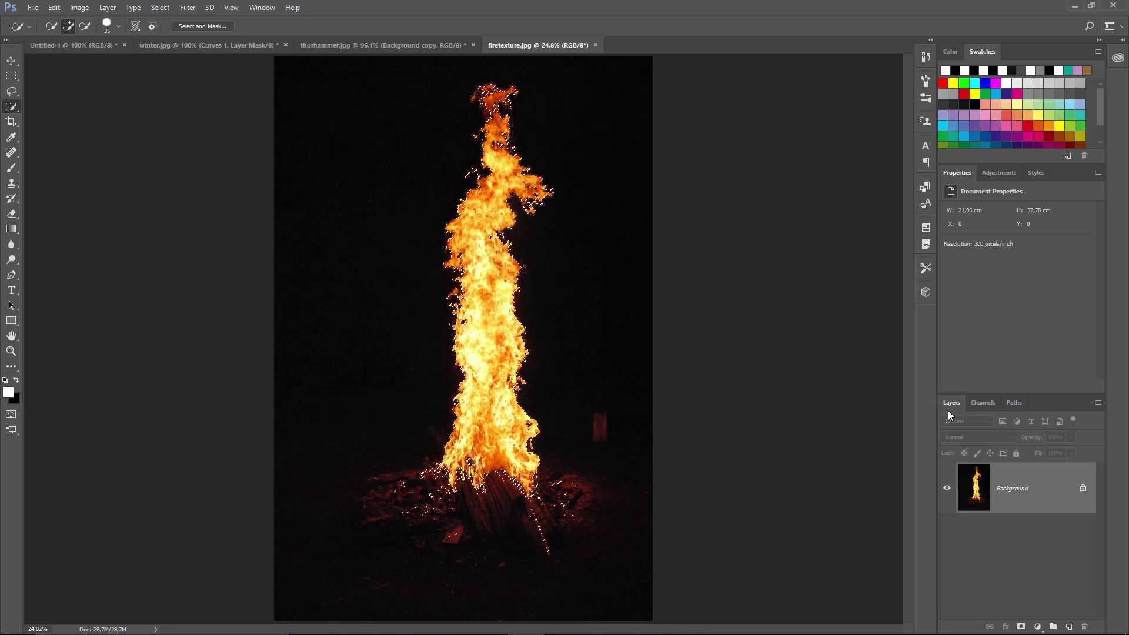
{"action": "key", "text": "ctrl+j"}
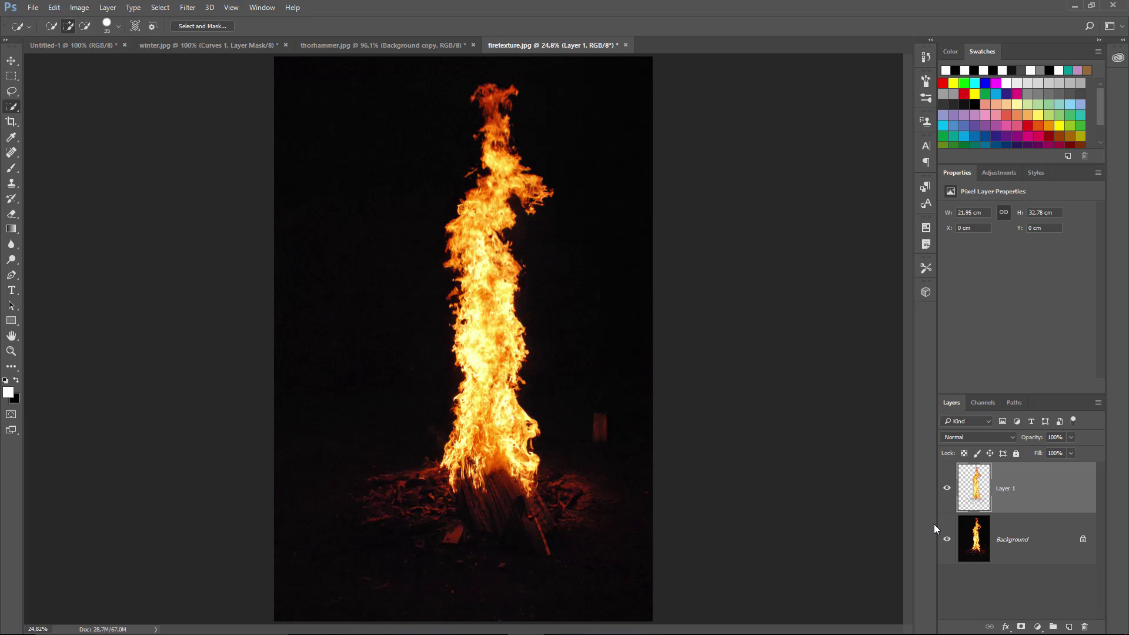
{"action": "left_click", "coordinate": [947, 540]}
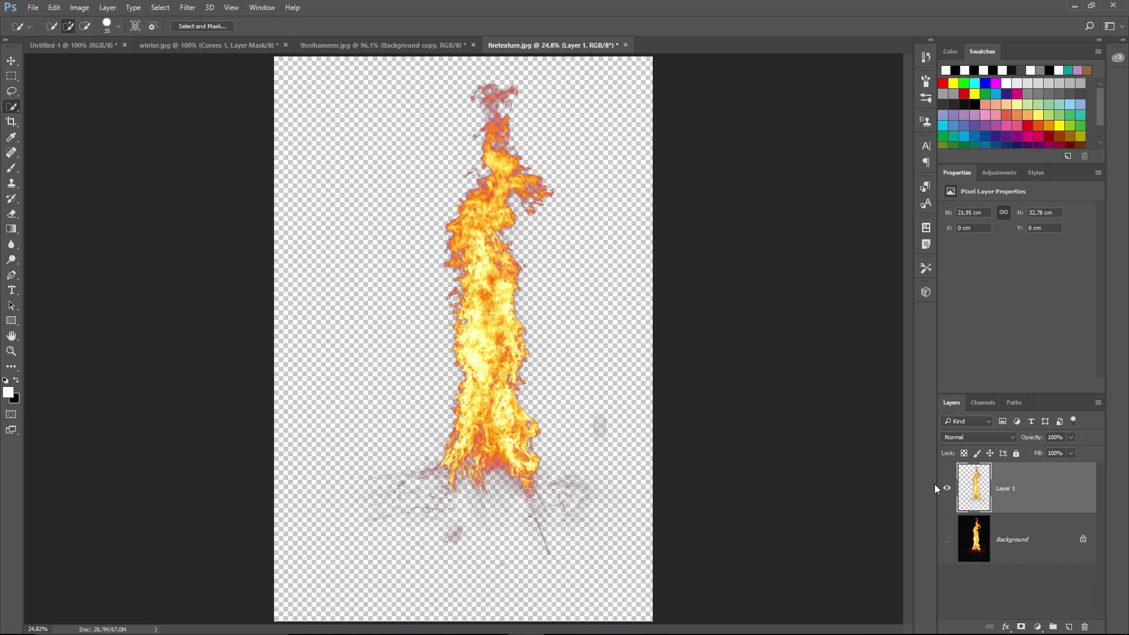
Add a white-filled layer between the flame layer and the Background, and check the flame's edges against it.
{"action": "left_click", "coordinate": [1021, 547]}
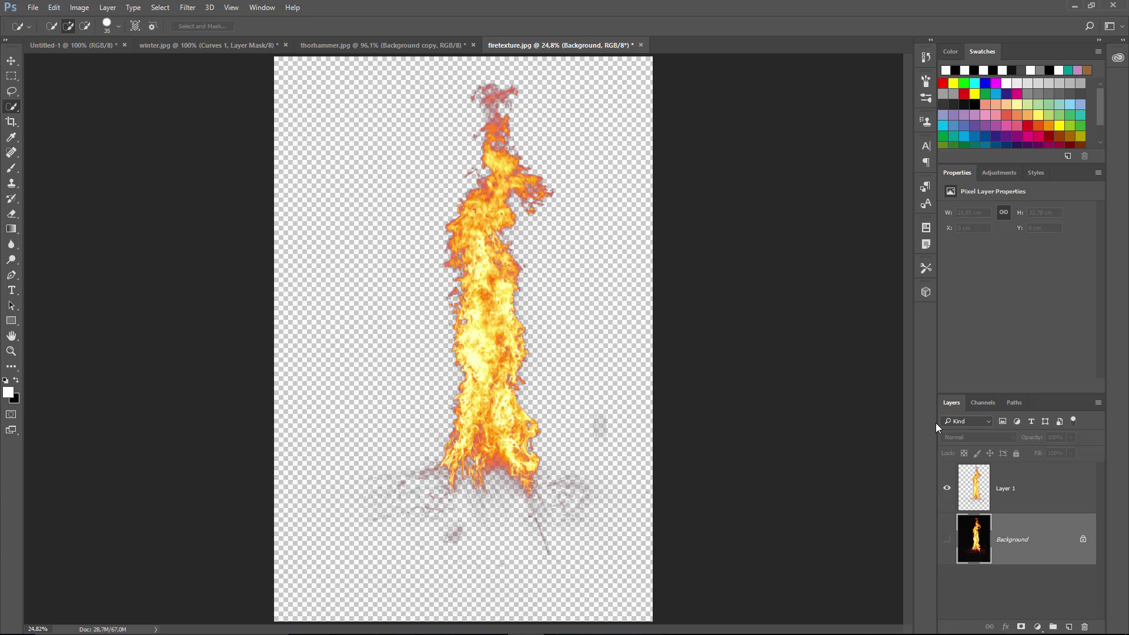
{"action": "left_click", "coordinate": [1068, 627]}
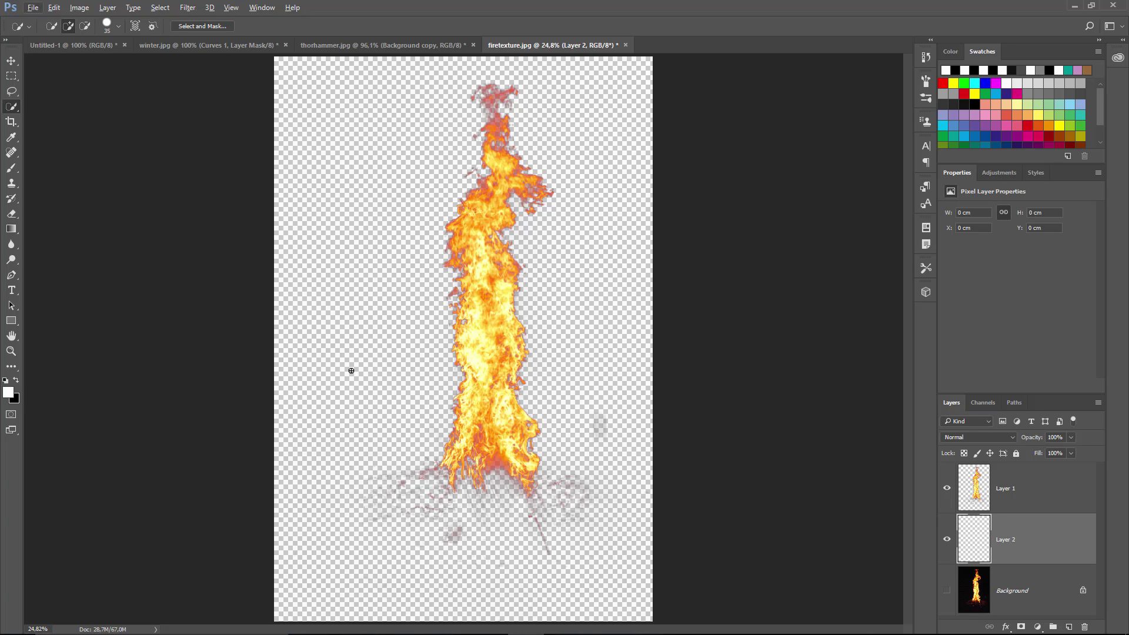
{"action": "key", "text": "alt+BackSpace"}
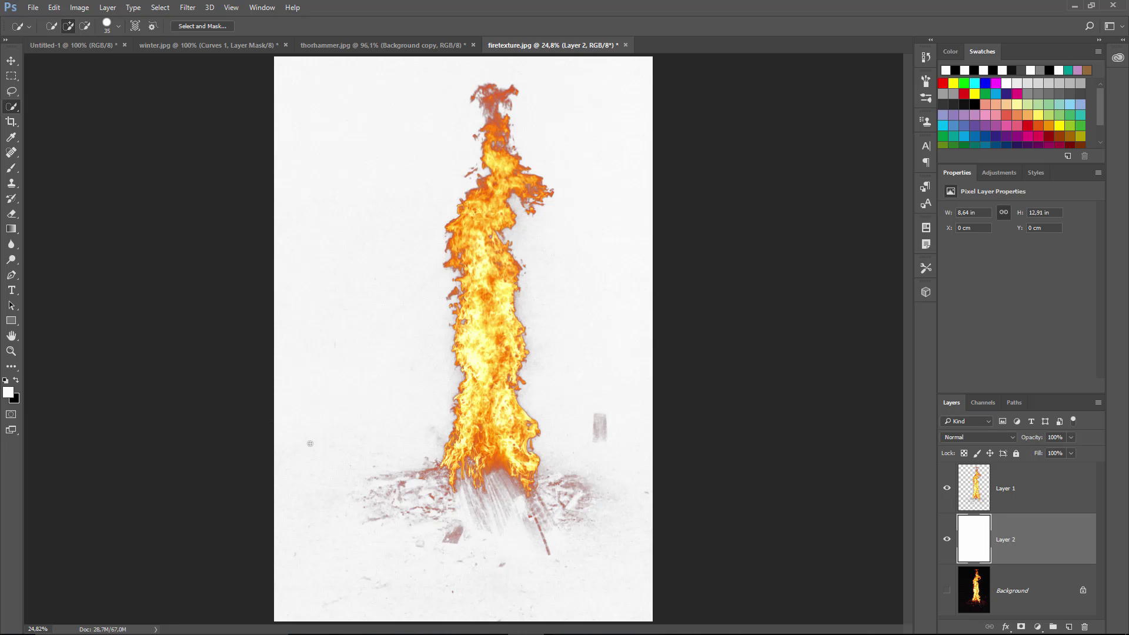
{"action": "double_click", "coordinate": [11, 351]}
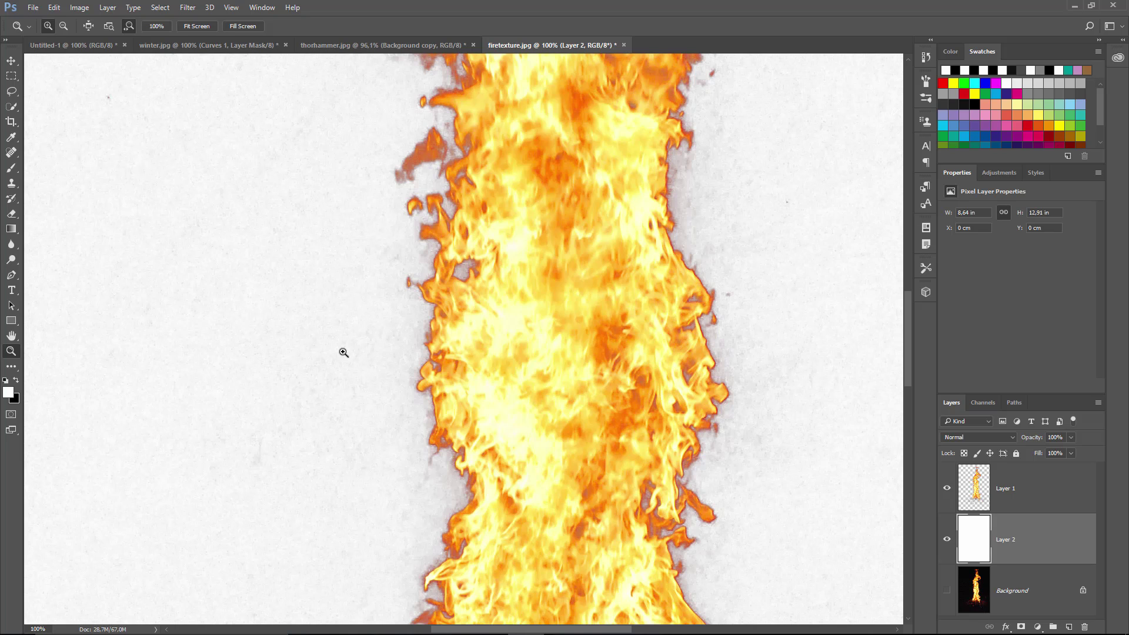
{"action": "key", "text": "ctrl+0"}
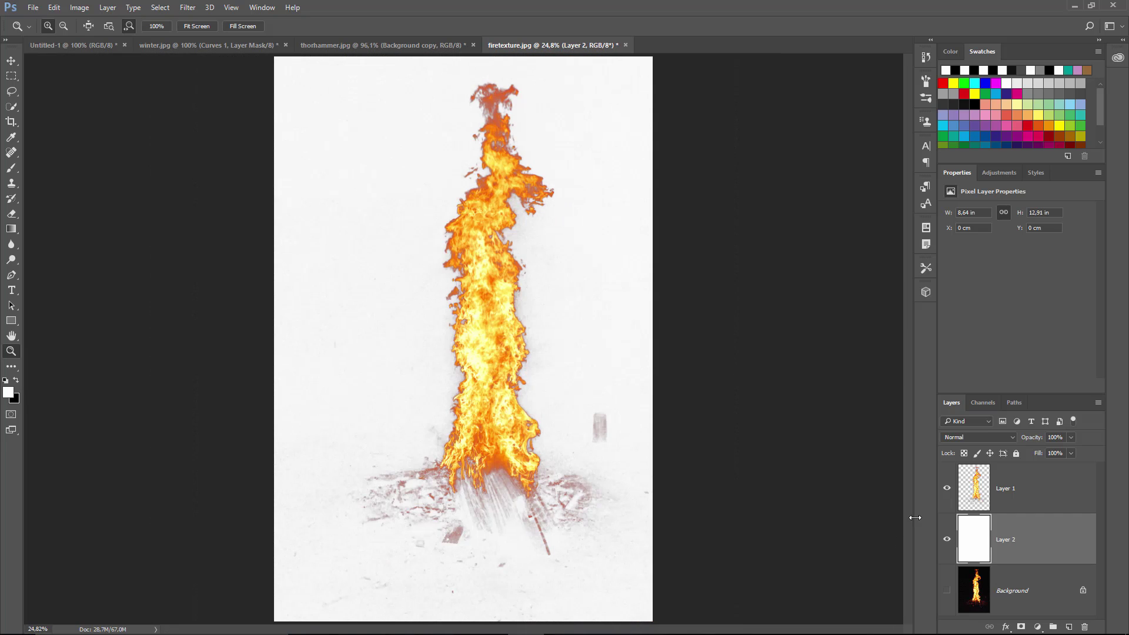
Apply Remove Black Matte to the extracted flame layer to clean its dark edges.
{"action": "left_click", "coordinate": [981, 486]}
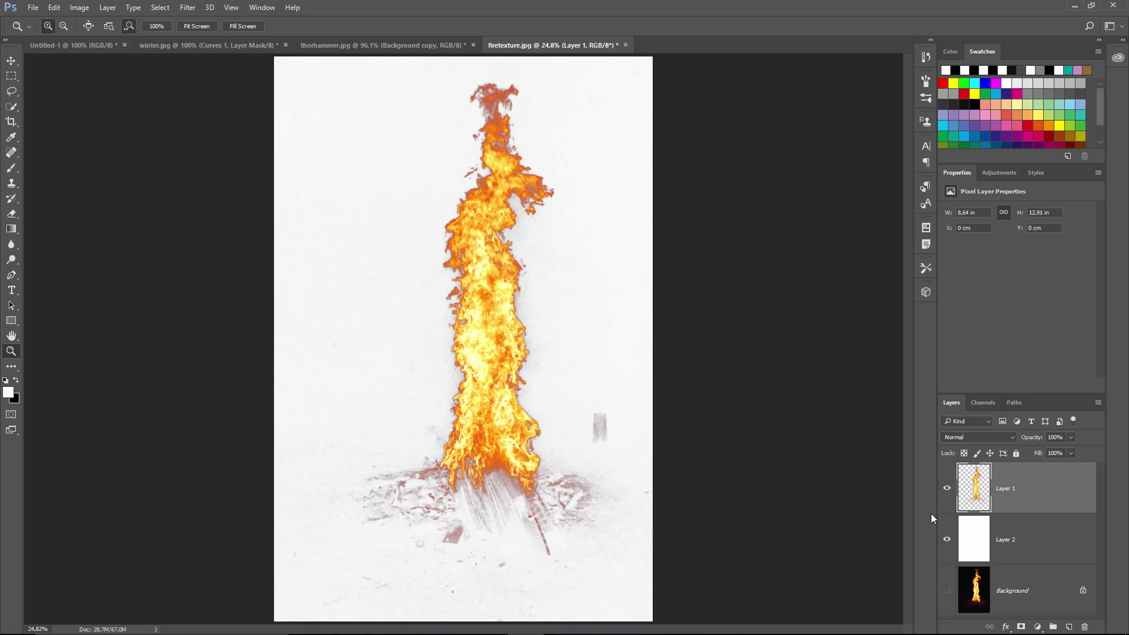
{"action": "left_click", "coordinate": [947, 539]}
{"action": "left_click", "coordinate": [946, 540]}
{"action": "key", "text": "ctrl+1"}
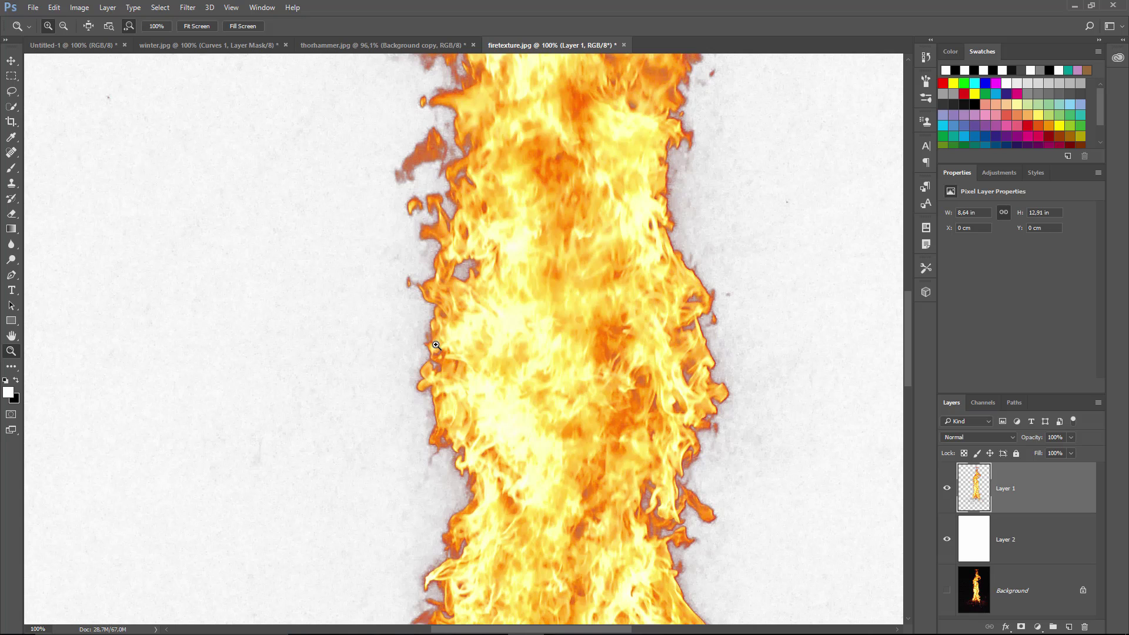
{"action": "left_click", "coordinate": [106, 8]}
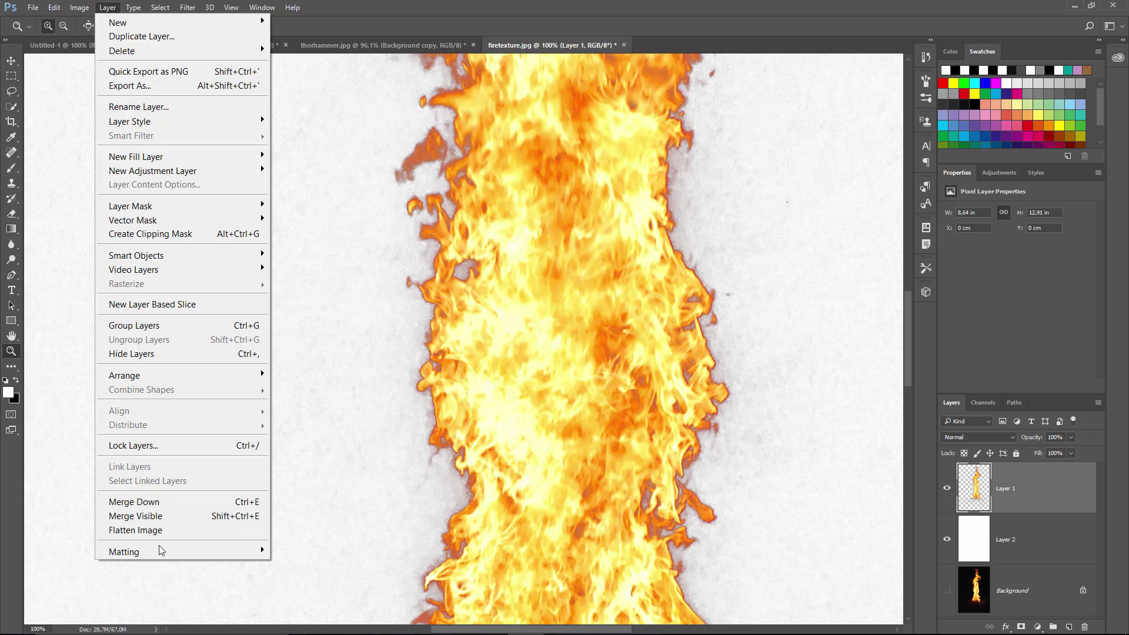
{"action": "mouse_move", "coordinate": [159, 547]}
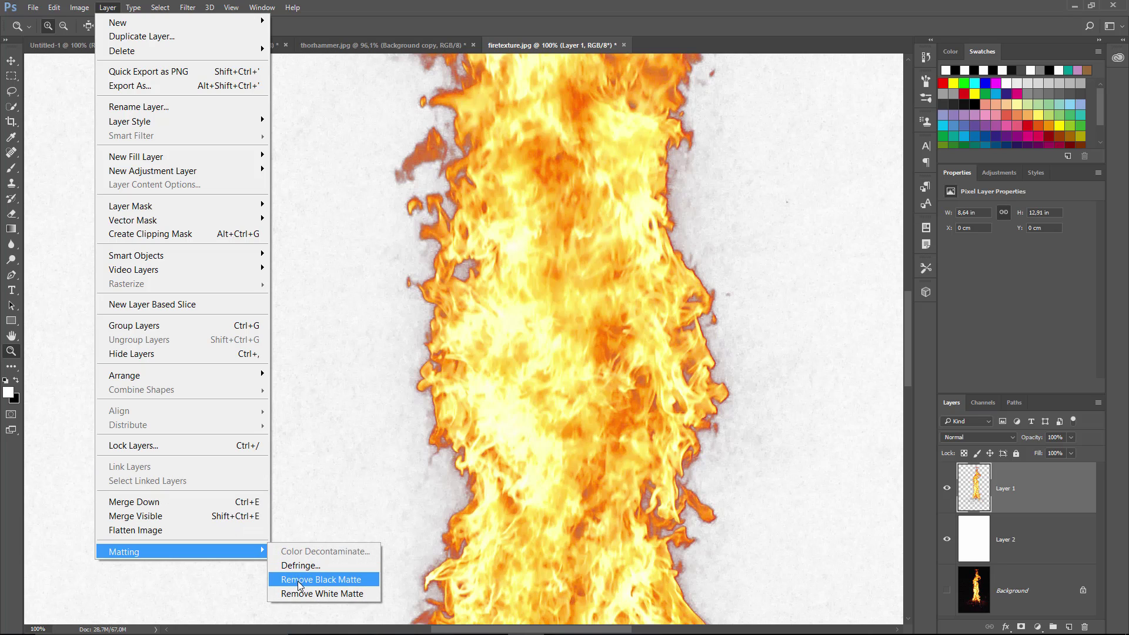
{"action": "left_click", "coordinate": [324, 581]}
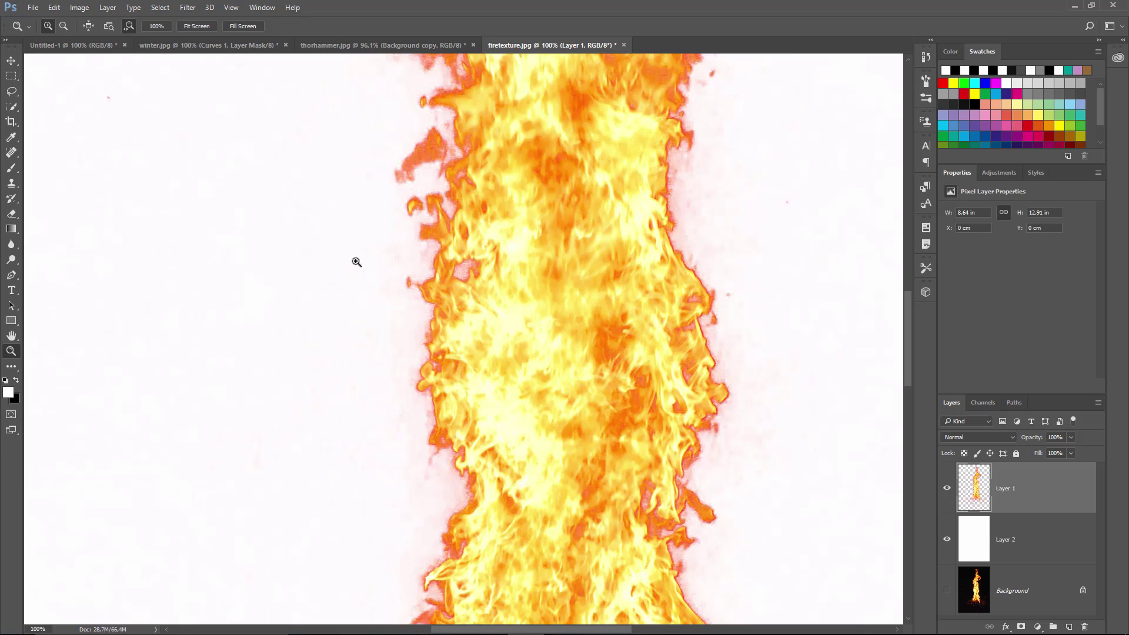
{"action": "key", "text": "ctrl+0"}
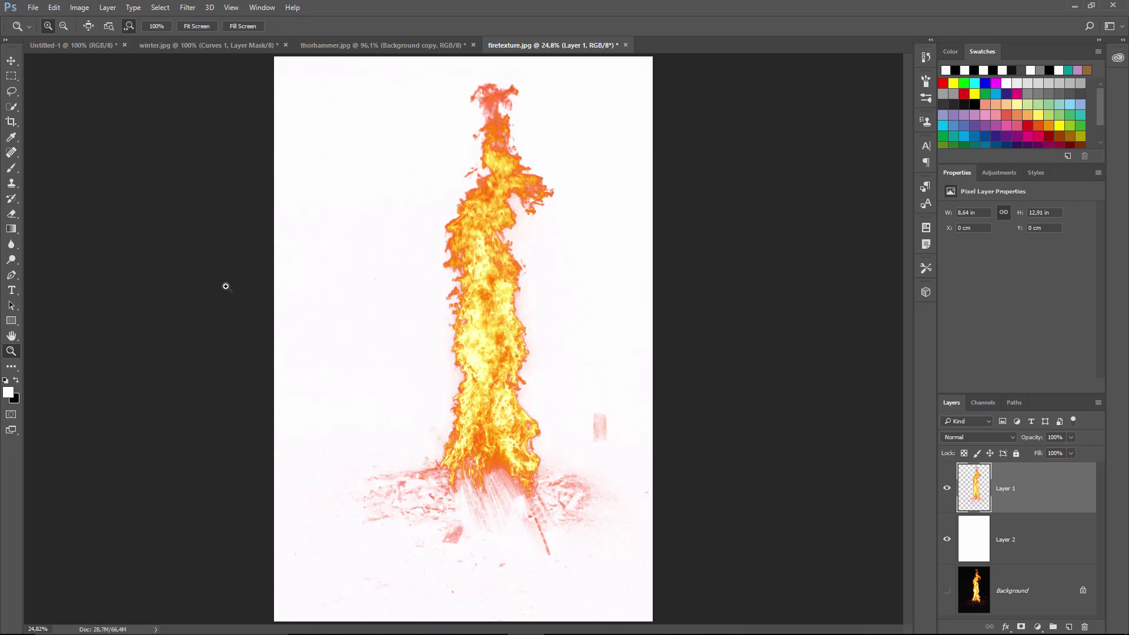
Erase the stray remnants around and below the fire on the flame layer with a 400 px Eraser.
{"action": "left_click", "coordinate": [22, 217]}
{"action": "mouse_move", "coordinate": [600, 445]}
{"action": "left_mouse_down"}
{"action": "mouse_move", "coordinate": [595, 397]}
{"action": "mouse_move", "coordinate": [600, 442]}
{"action": "left_mouse_up"}
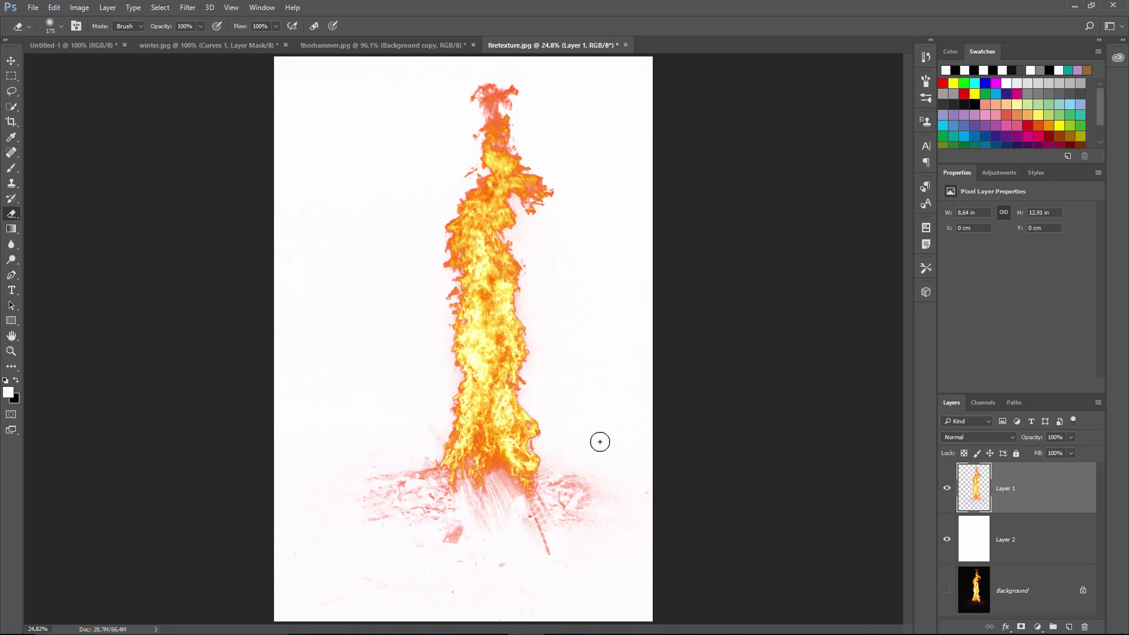
{"action": "key", "text": "bracketright"}
{"action": "key", "text": "bracketright"}
{"action": "key", "text": "bracketright"}
{"action": "key", "text": "bracketright"}
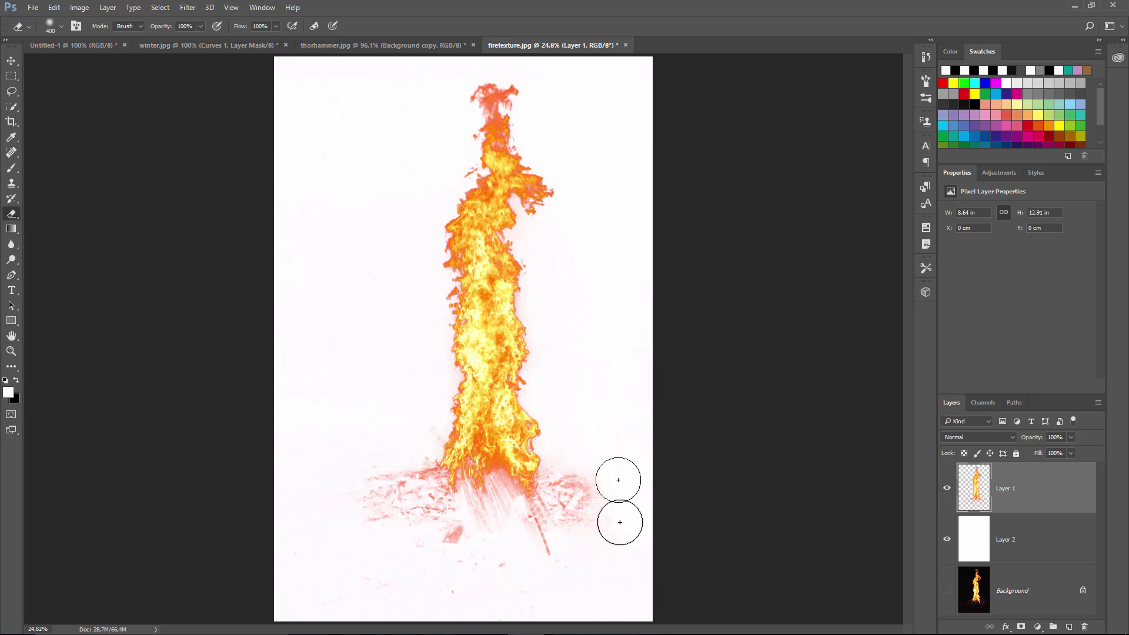
{"action": "mouse_move", "coordinate": [620, 522]}
{"action": "left_mouse_down"}
{"action": "mouse_move", "coordinate": [559, 584]}
{"action": "mouse_move", "coordinate": [456, 598]}
{"action": "mouse_move", "coordinate": [559, 584]}
{"action": "mouse_move", "coordinate": [473, 590]}
{"action": "left_mouse_up"}
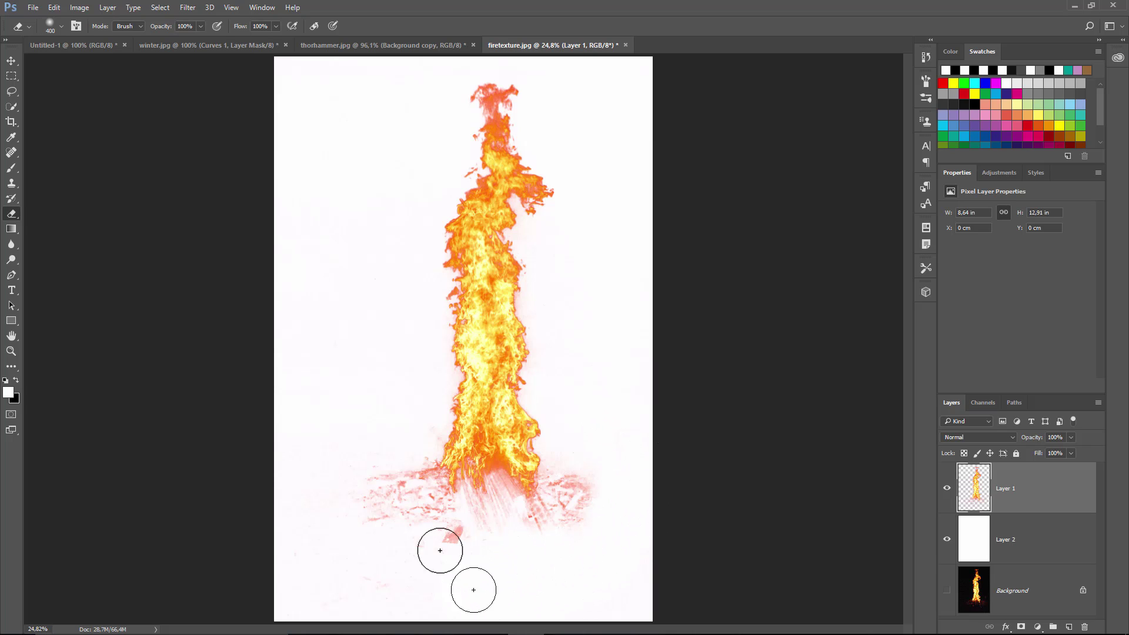
{"action": "mouse_move", "coordinate": [440, 550]}
{"action": "left_mouse_down"}
{"action": "mouse_move", "coordinate": [311, 536]}
{"action": "mouse_move", "coordinate": [263, 494]}
{"action": "mouse_move", "coordinate": [277, 348]}
{"action": "mouse_move", "coordinate": [354, 206]}
{"action": "mouse_move", "coordinate": [361, 255]}
{"action": "mouse_move", "coordinate": [339, 279]}
{"action": "mouse_move", "coordinate": [335, 131]}
{"action": "left_mouse_up"}
Copy the flame layer into thorhammer.jpg with the Move tool, converting its colours to preserve their appearance.
{"action": "left_click", "coordinate": [12, 61]}
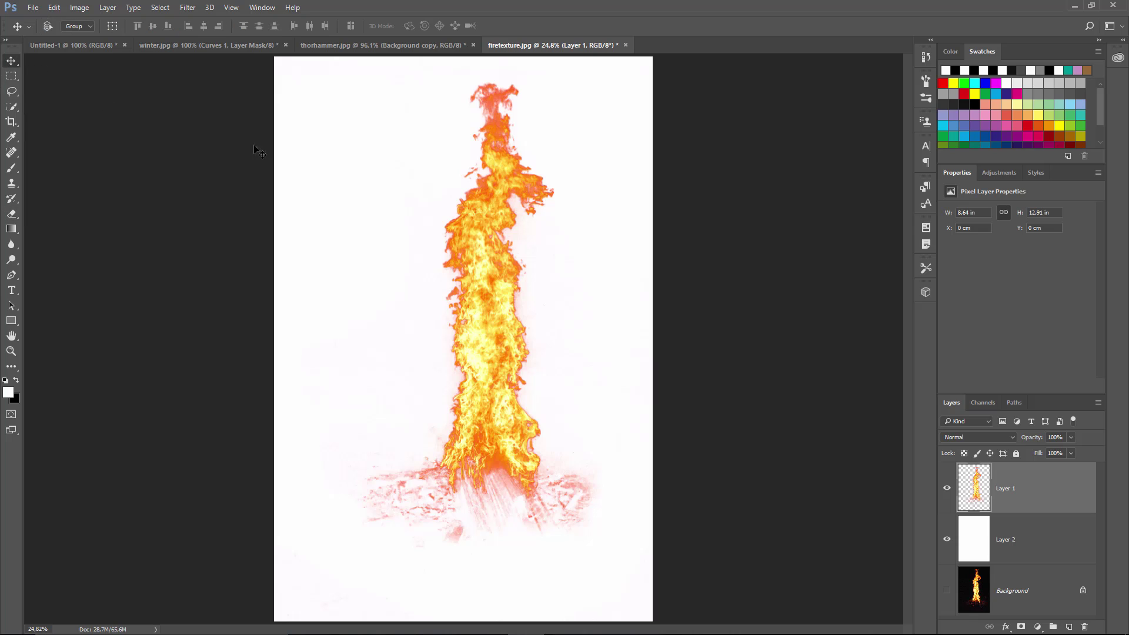
{"action": "mouse_move", "coordinate": [484, 263]}
{"action": "left_mouse_down"}
{"action": "mouse_move", "coordinate": [437, 287]}
{"action": "mouse_move", "coordinate": [478, 138]}
{"action": "mouse_move", "coordinate": [364, 47]}
{"action": "mouse_move", "coordinate": [397, 86]}
{"action": "mouse_move", "coordinate": [548, 443]}
{"action": "mouse_move", "coordinate": [503, 382]}
{"action": "left_mouse_up"}
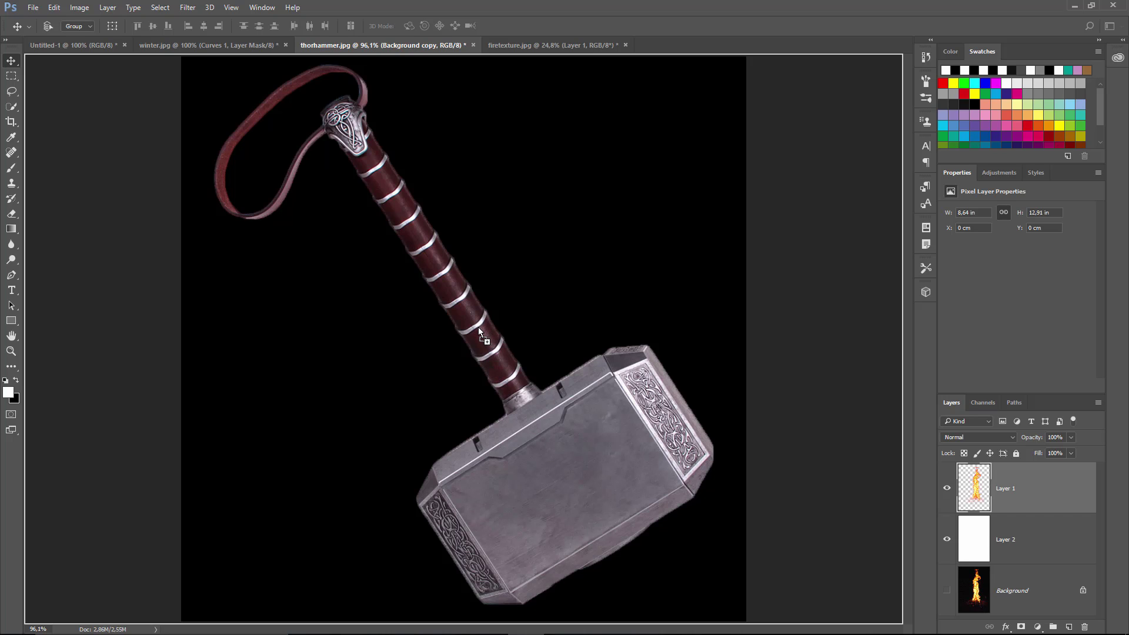
{"action": "left_click_drag", "start_coordinate": [478, 327], "coordinate": [476, 325]}
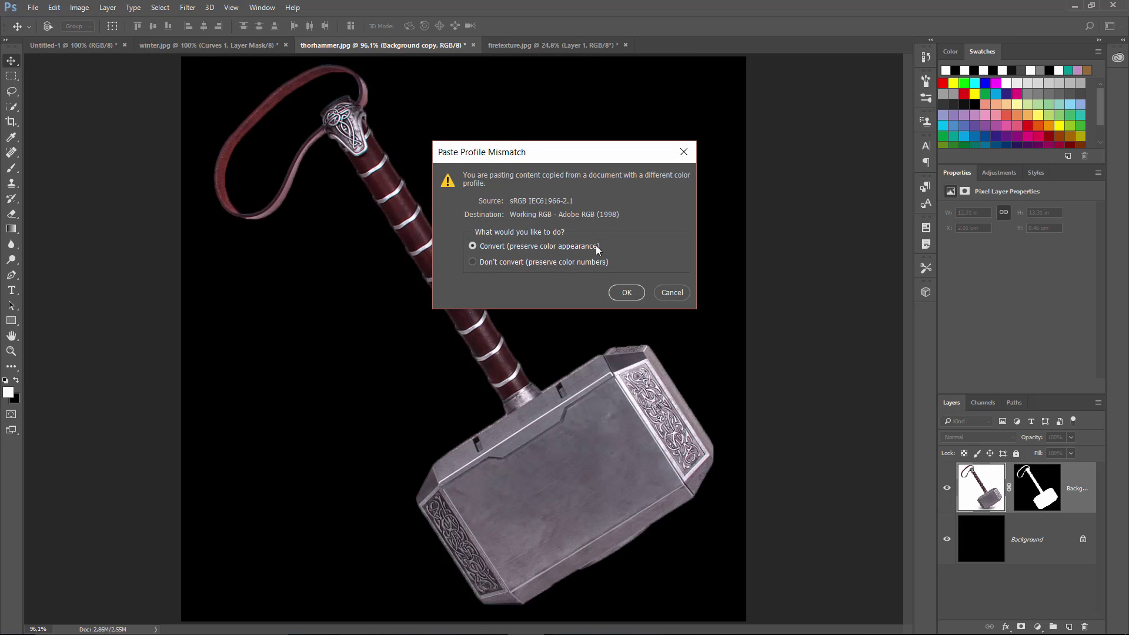
{"action": "left_click", "coordinate": [618, 291]}
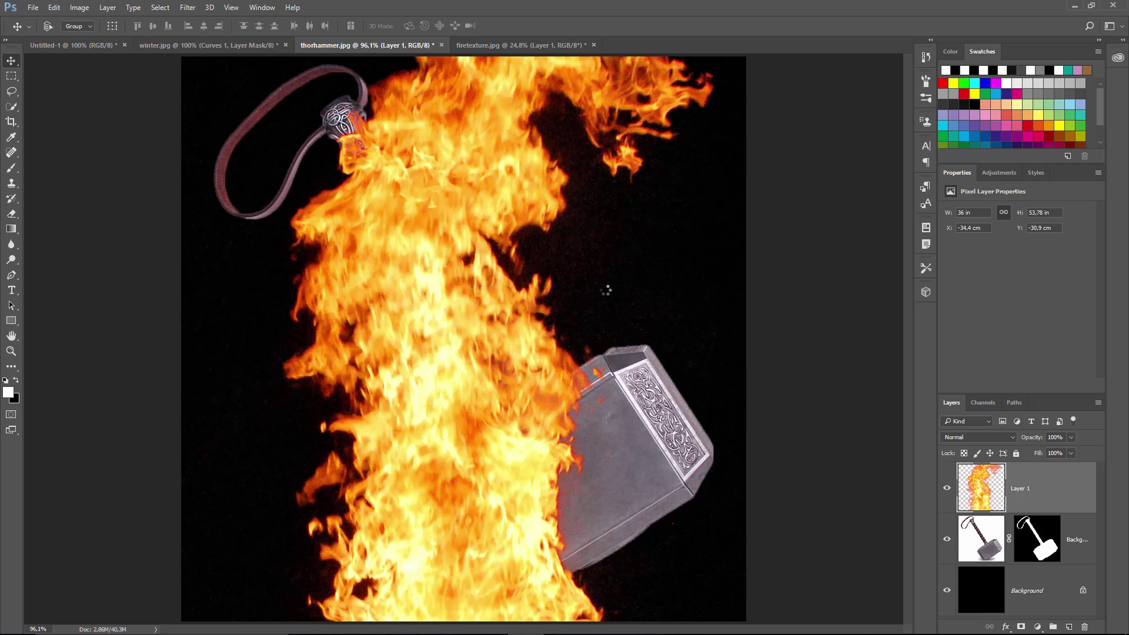
Scale the flame layer proportionally about its centre to about 28%.
{"action": "left_click", "coordinate": [55, 8]}
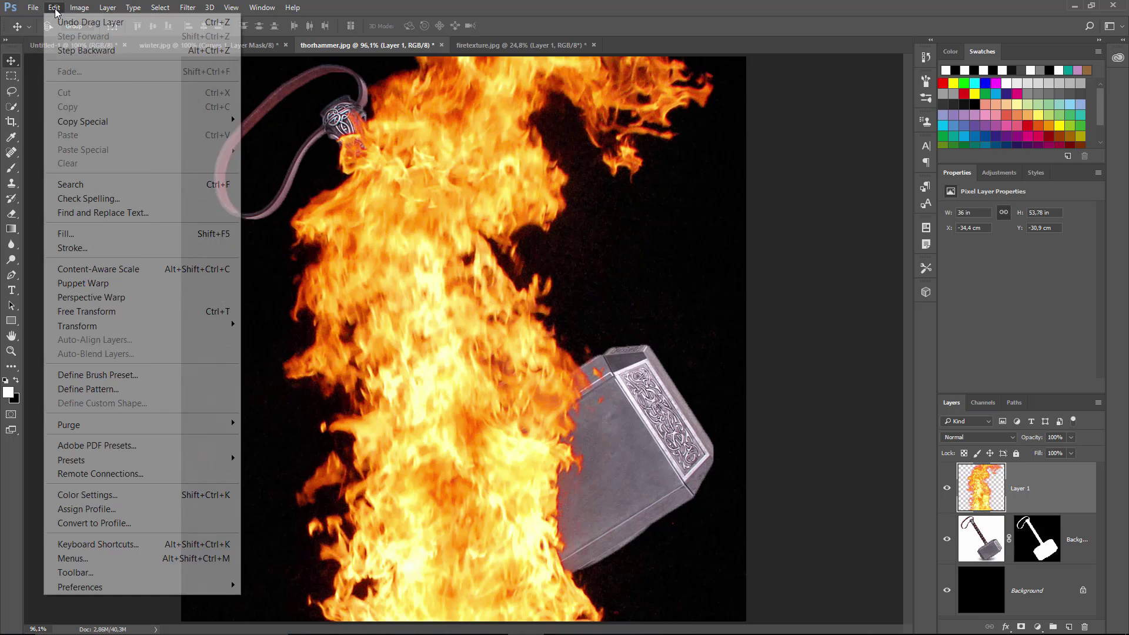
{"action": "left_click", "coordinate": [110, 312]}
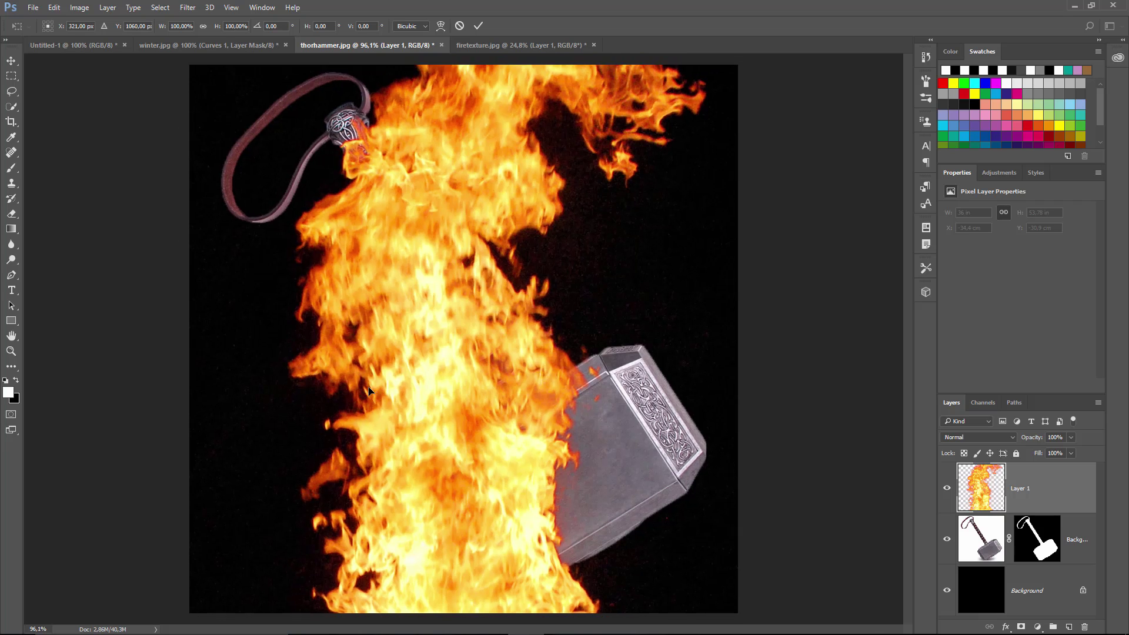
{"action": "key", "text": "ctrl+0"}
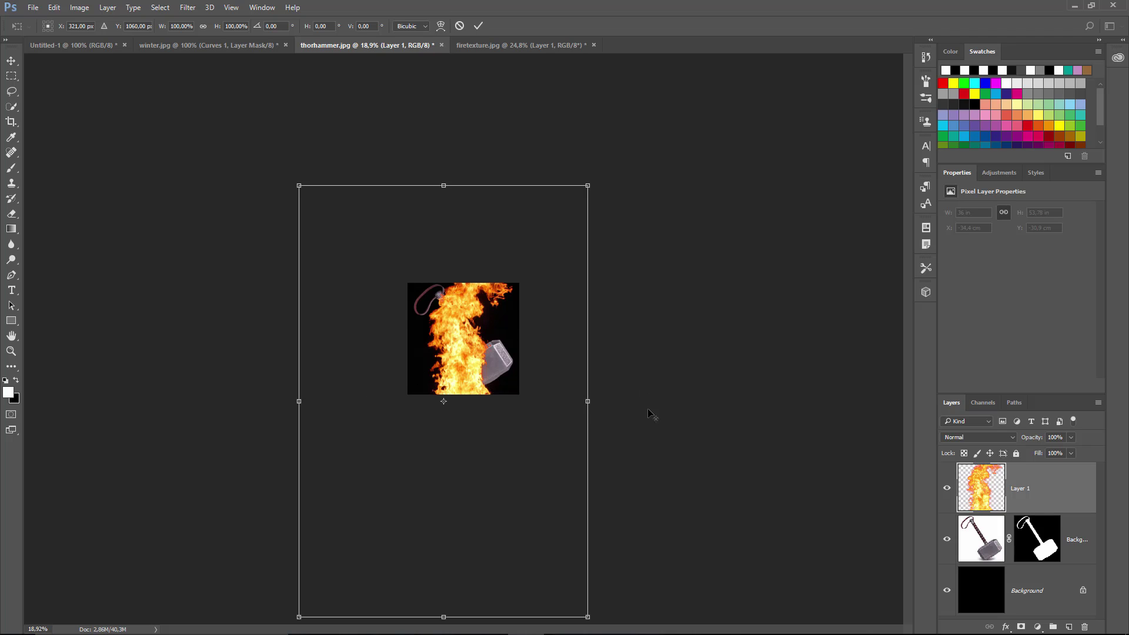
{"action": "key", "text": "alt+shift"}
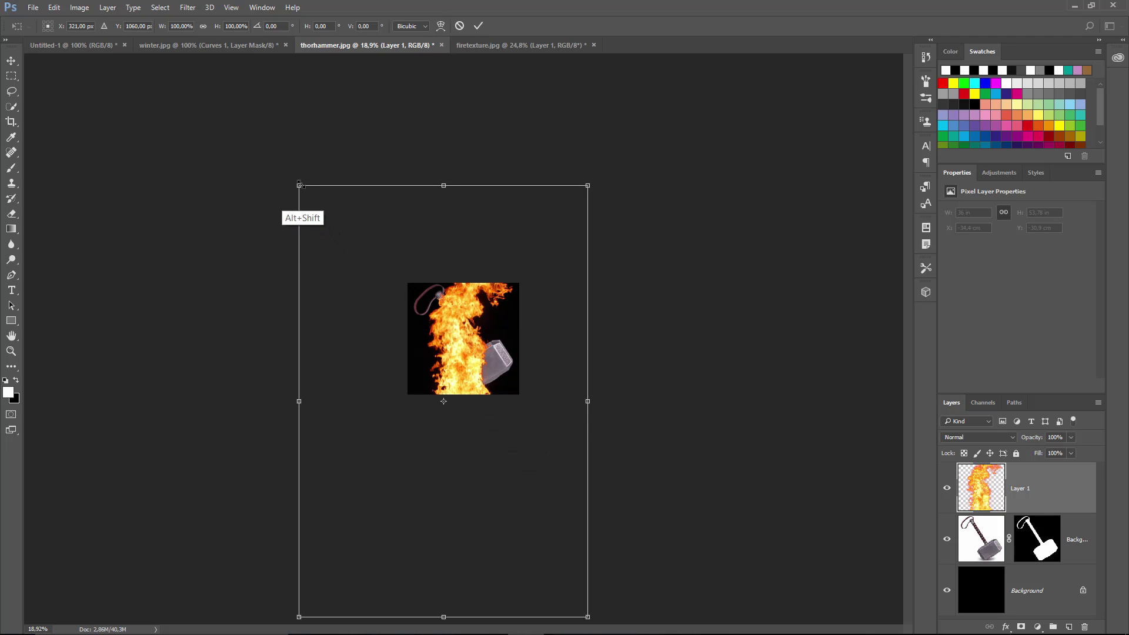
{"action": "left_click_drag", "start_coordinate": [299, 186], "coordinate": [392, 344]}
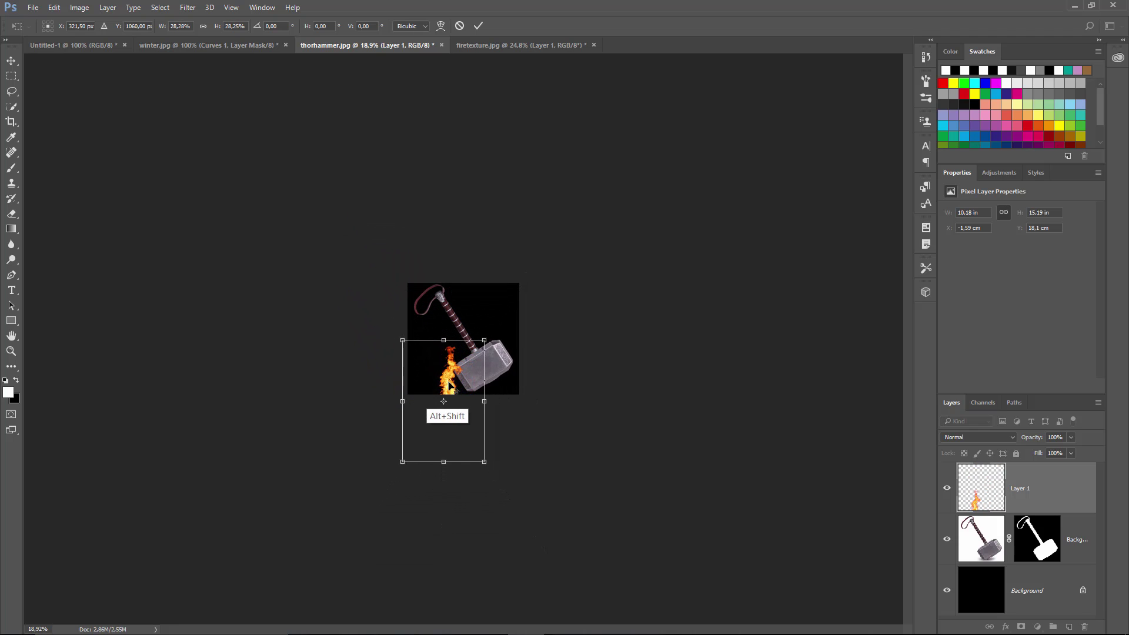
Place the flame over the hammer, rotate it about -31° to align with the handle, and enlarge it to about 29%.
{"action": "left_click_drag", "start_coordinate": [448, 376], "coordinate": [471, 328]}
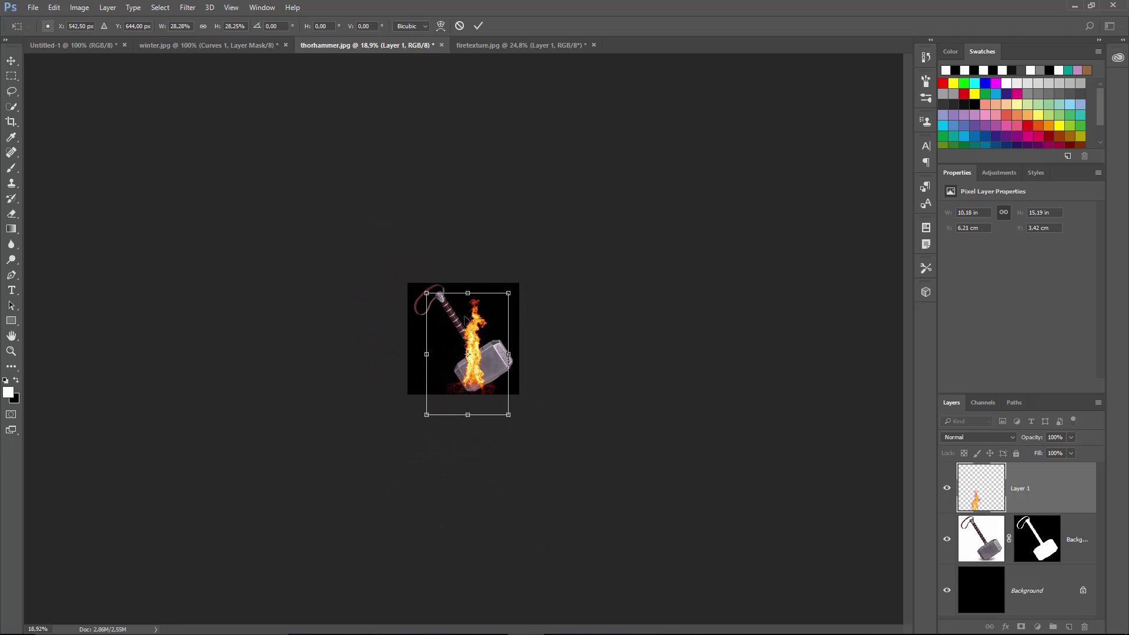
{"action": "left_click_drag", "start_coordinate": [469, 278], "coordinate": [421, 284]}
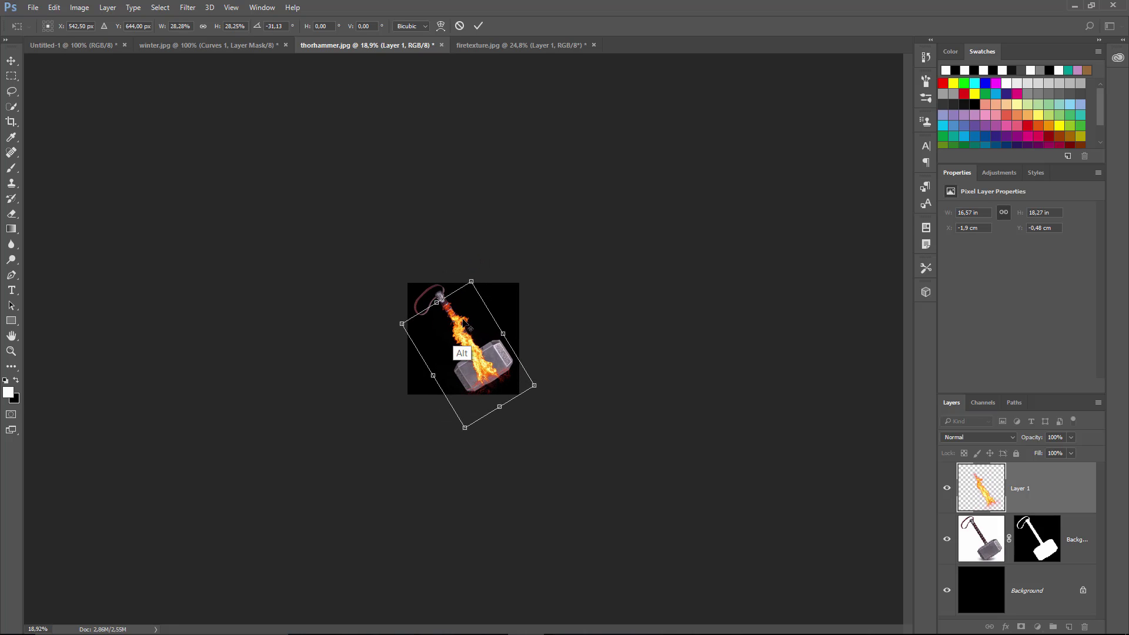
{"action": "left_click_drag", "start_coordinate": [471, 281], "coordinate": [471, 278]}
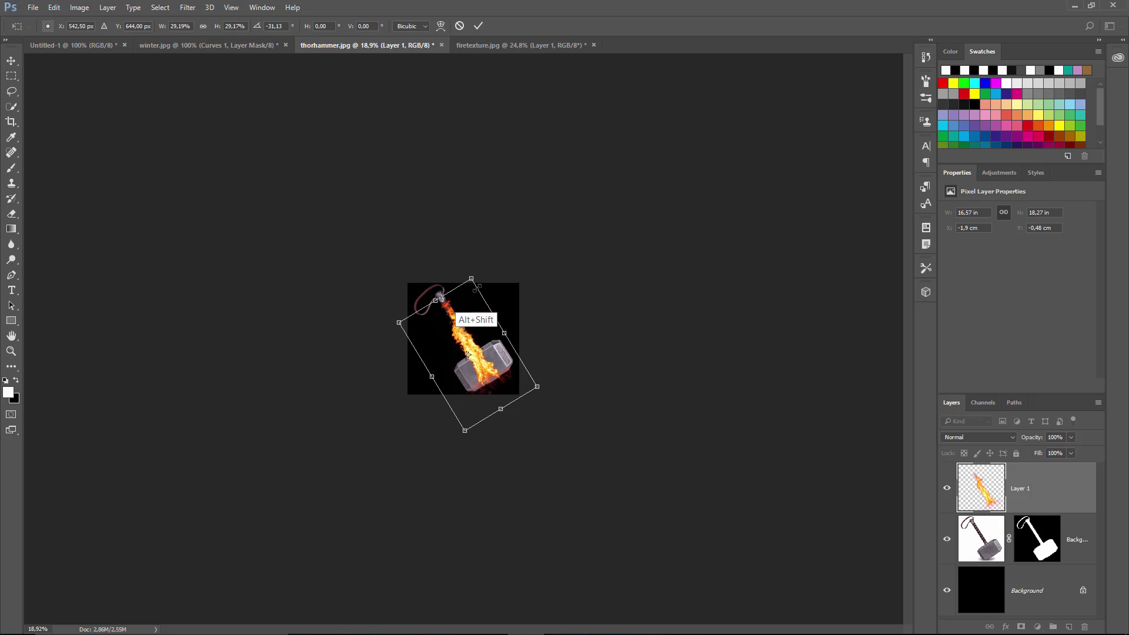
{"action": "left_click_drag", "start_coordinate": [479, 361], "coordinate": [482, 366]}
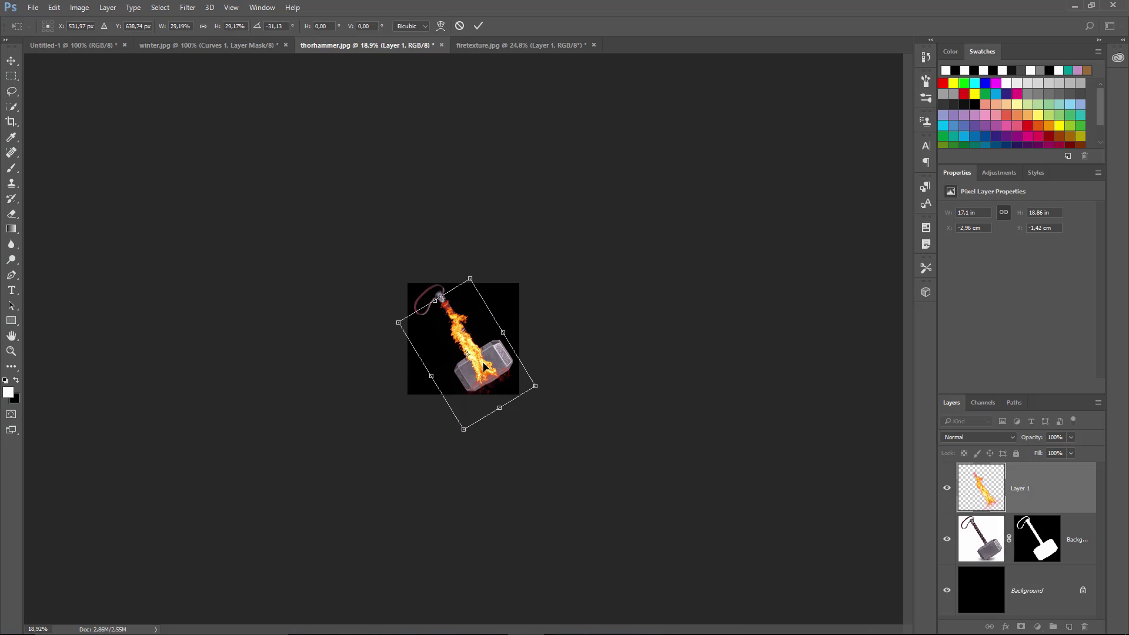
{"action": "key", "text": "Return"}
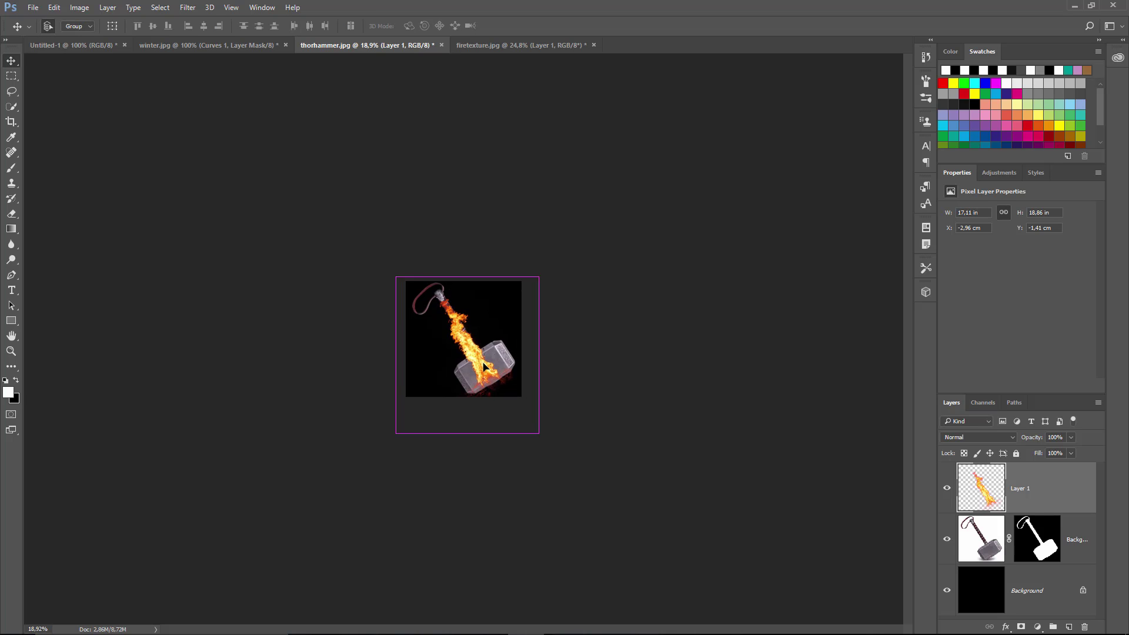
Warp the flame layer so the fire bends along the lower-left side of the handle, with its tip reaching the pommel.
{"action": "key", "text": "ctrl+1"}
{"action": "key", "text": "ctrl+0"}
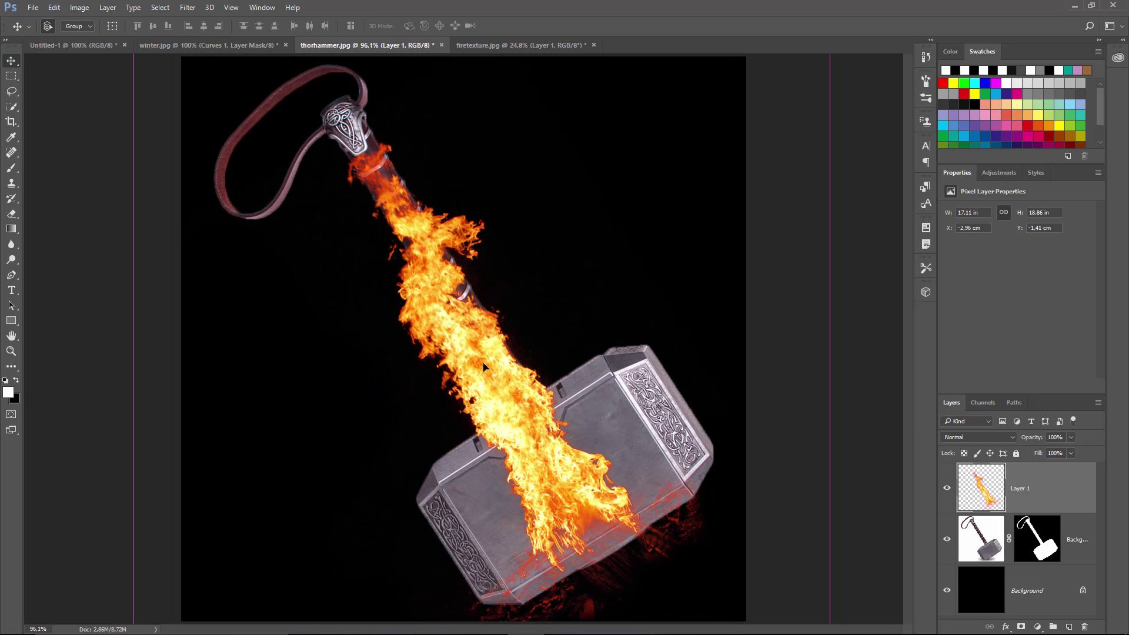
{"action": "key", "text": "ctrl+semicolon"}
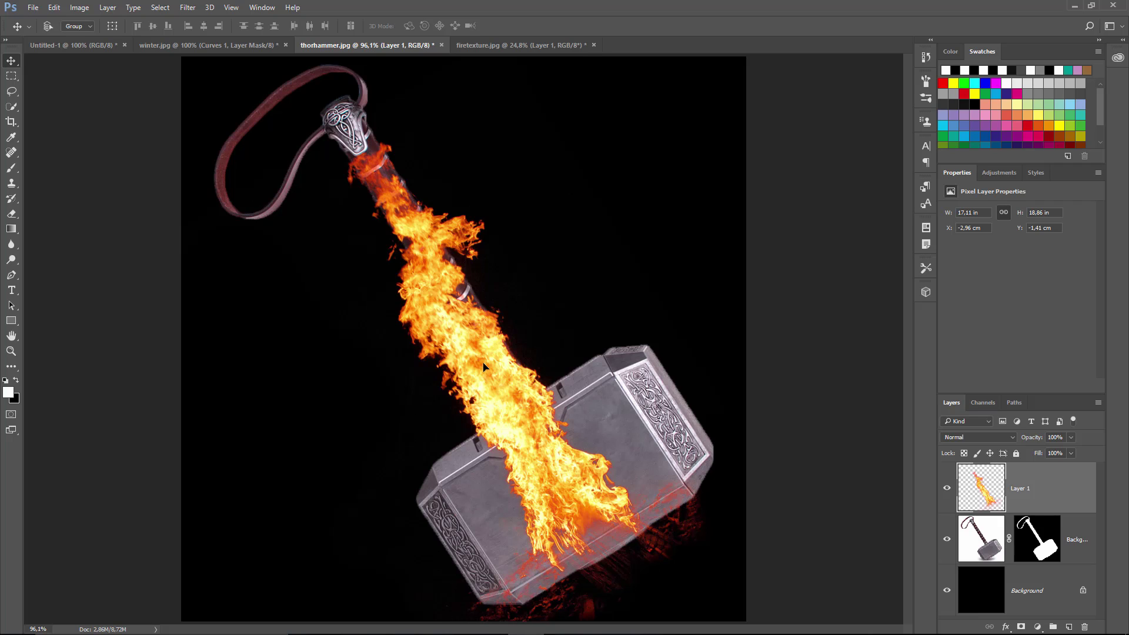
{"action": "left_click", "coordinate": [54, 7]}
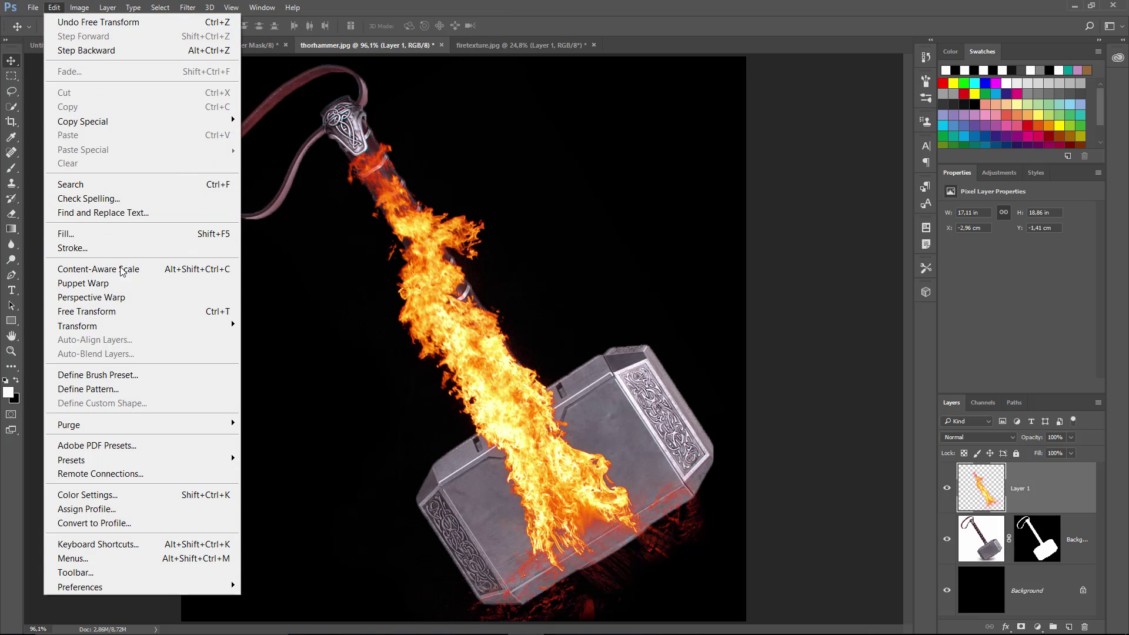
{"action": "mouse_move", "coordinate": [125, 326]}
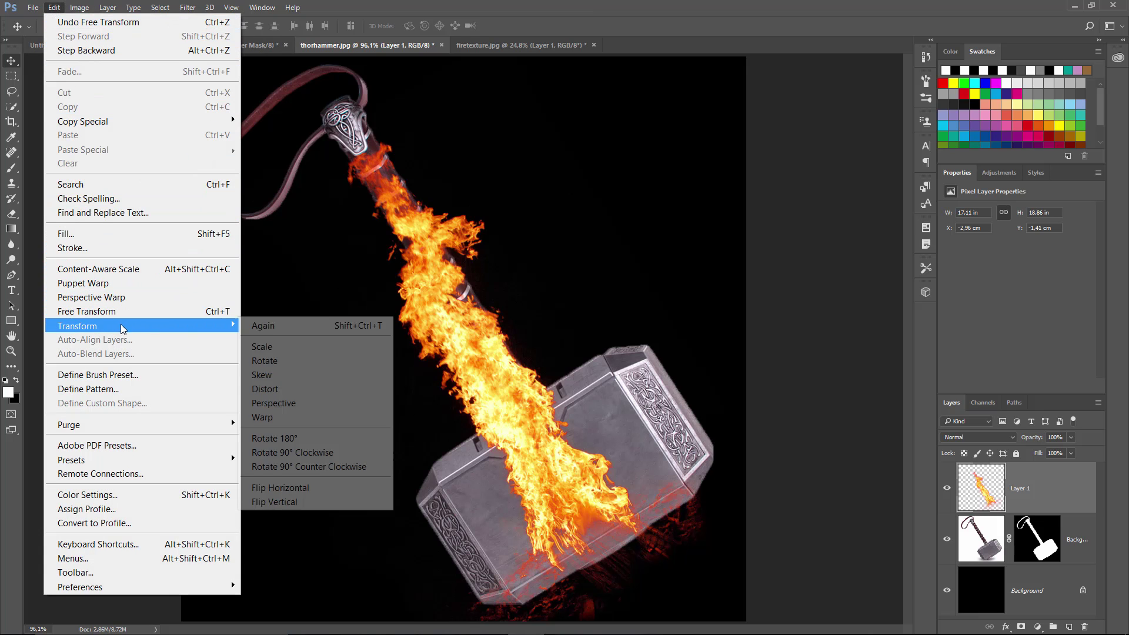
{"action": "left_click", "coordinate": [268, 419]}
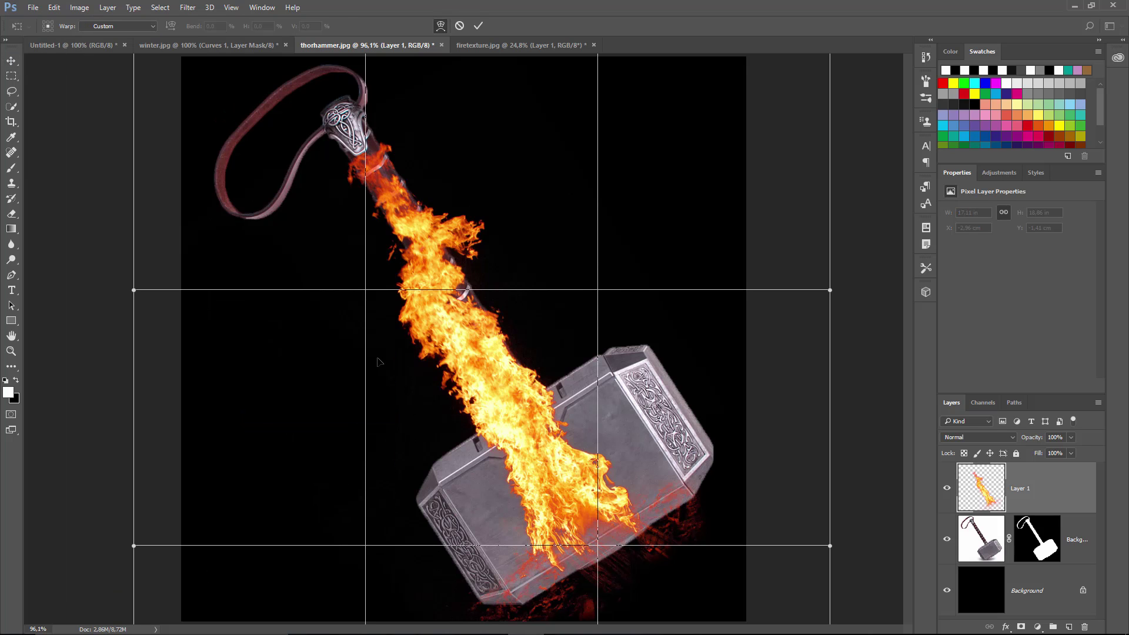
{"action": "left_click_drag", "start_coordinate": [465, 356], "coordinate": [466, 464]}
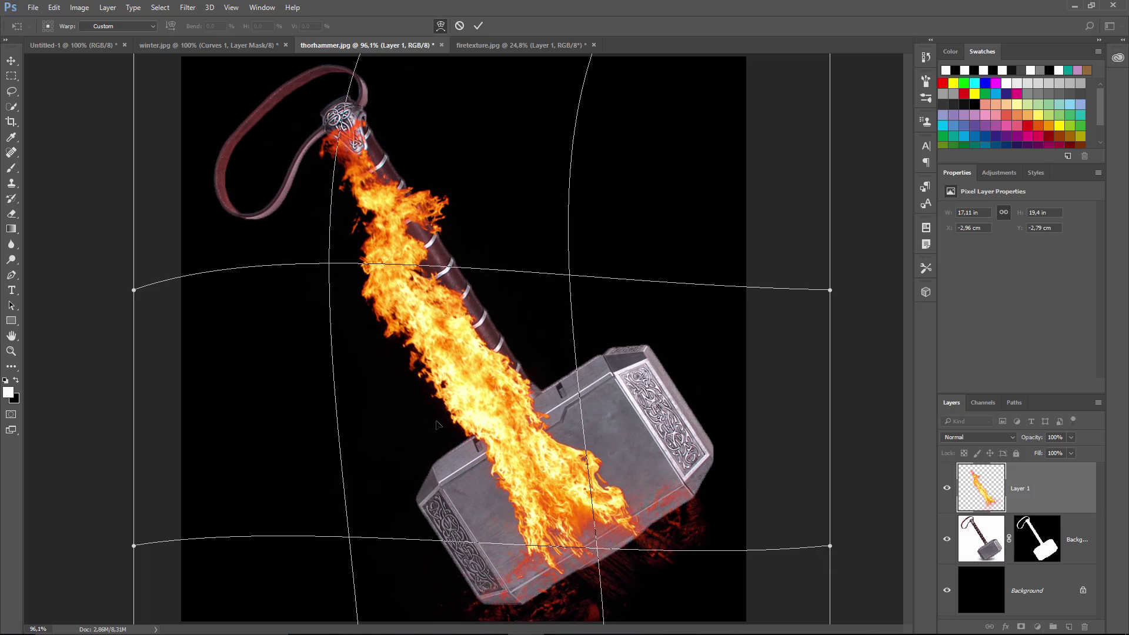
{"action": "key", "text": "Return"}
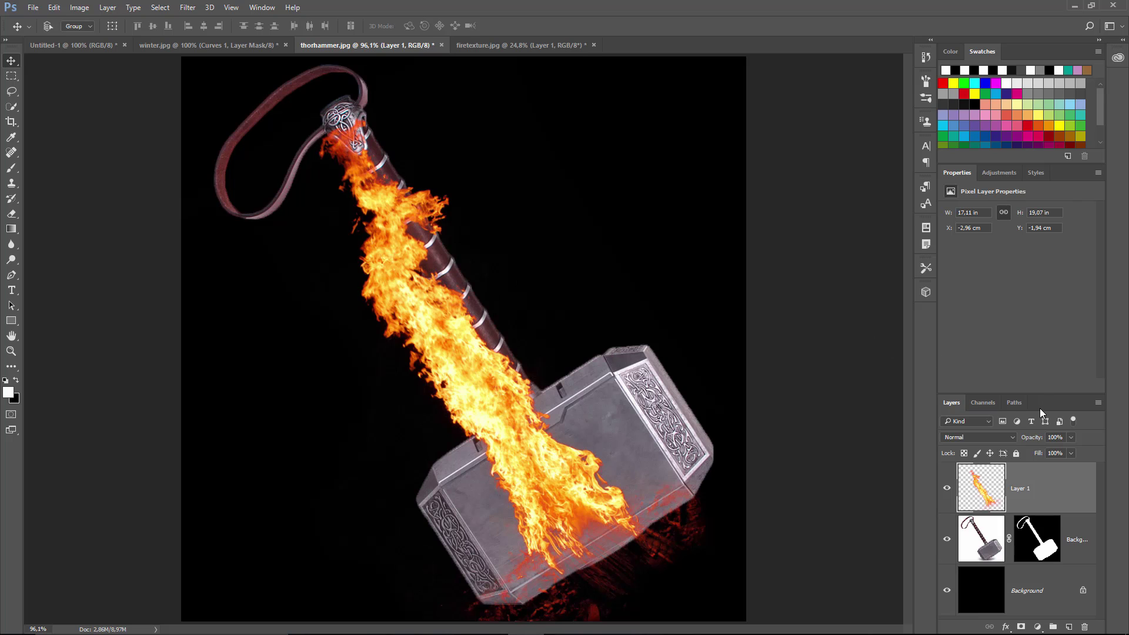
Add a new layer above the flame layer and apply the saved style with Inner Glow and Outer Glow to it.
{"action": "left_click_drag", "start_coordinate": [1043, 393], "coordinate": [1043, 345]}
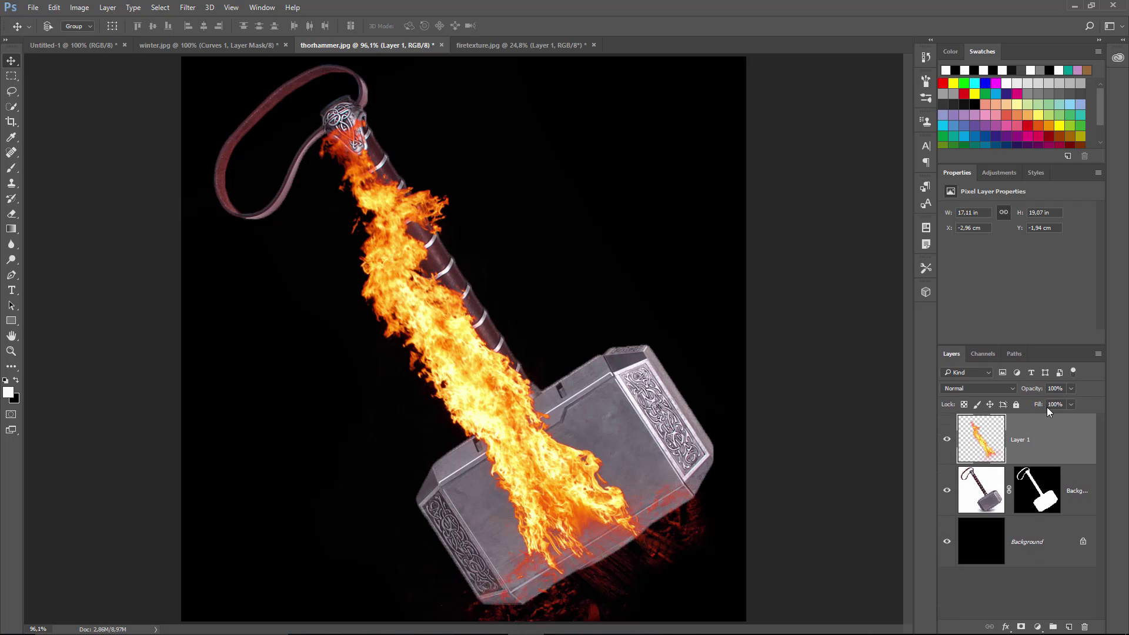
{"action": "left_click", "coordinate": [1067, 626]}
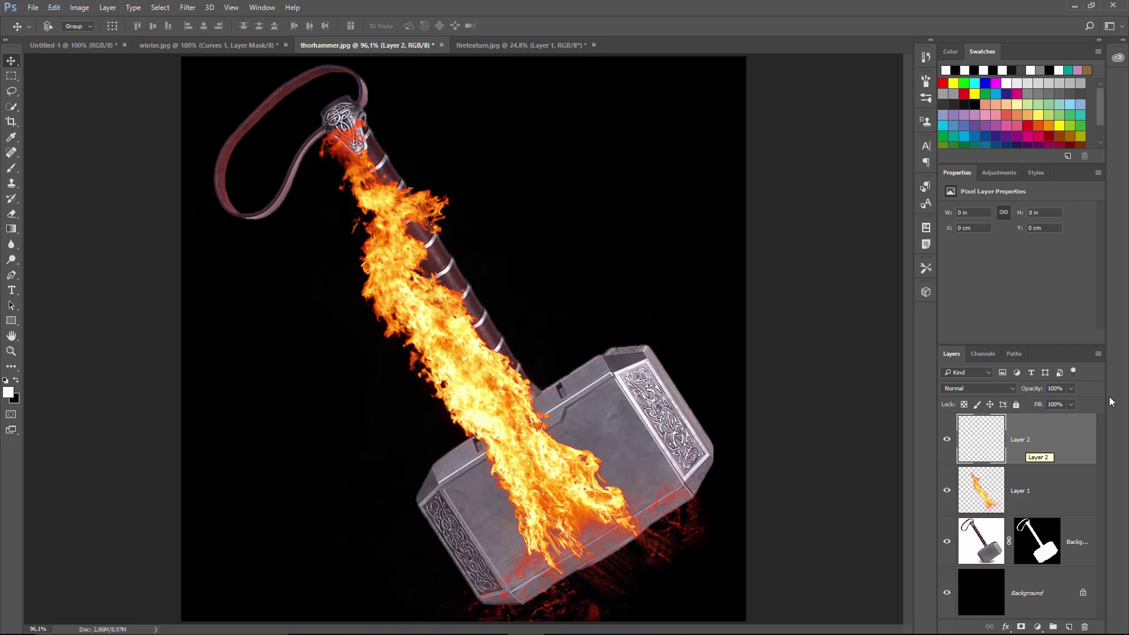
{"action": "left_click", "coordinate": [1033, 176]}
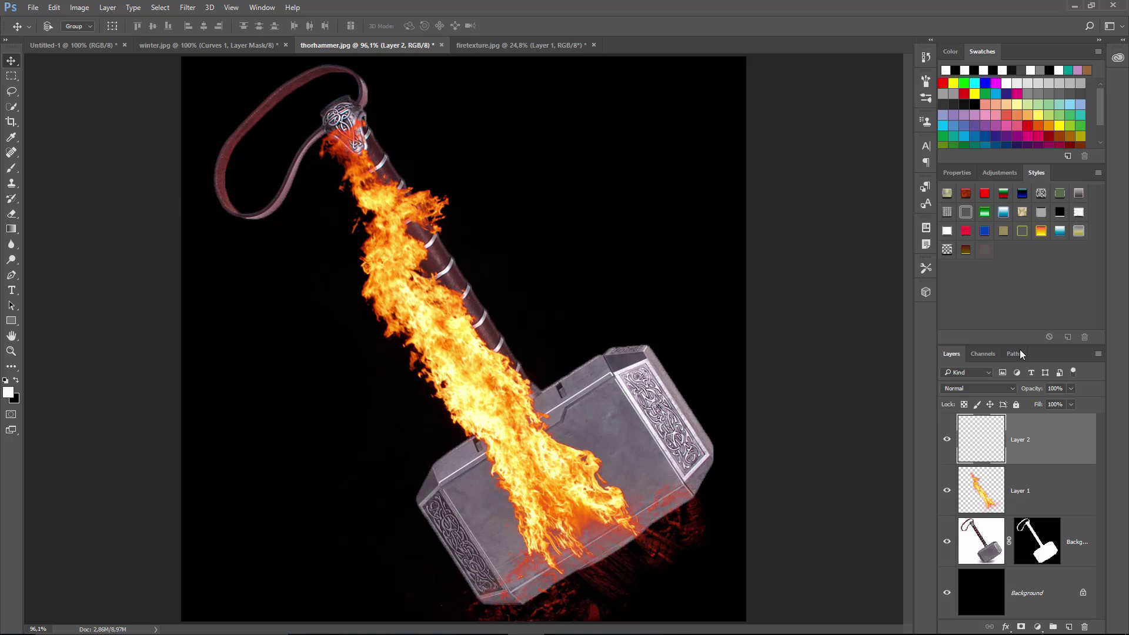
{"action": "left_click", "coordinate": [986, 251]}
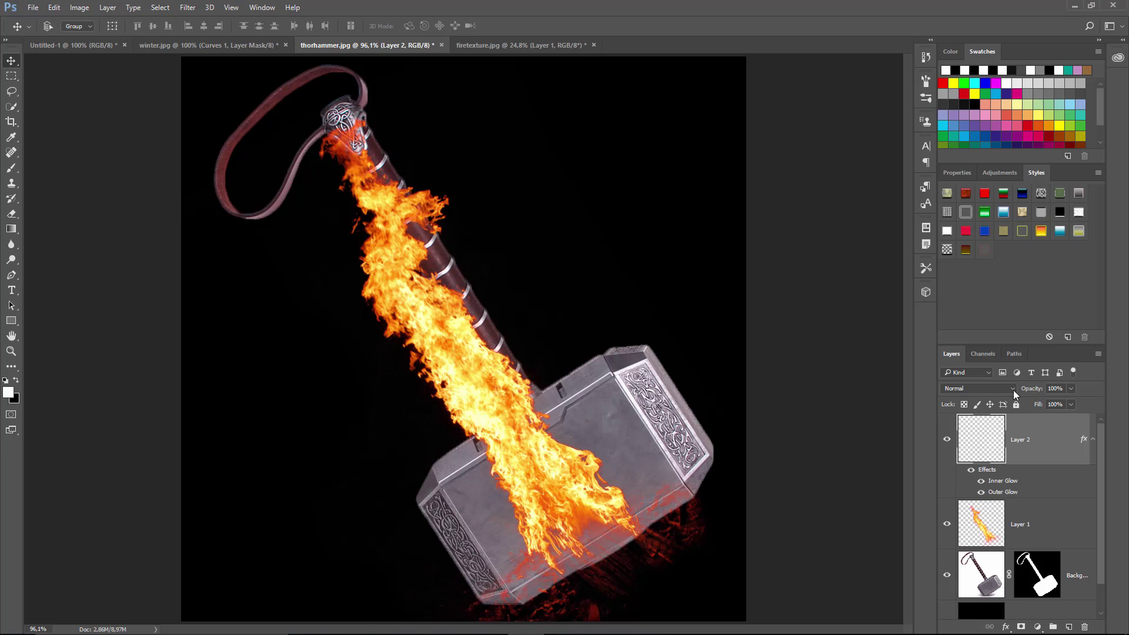
{"action": "double_click", "coordinate": [1056, 444]}
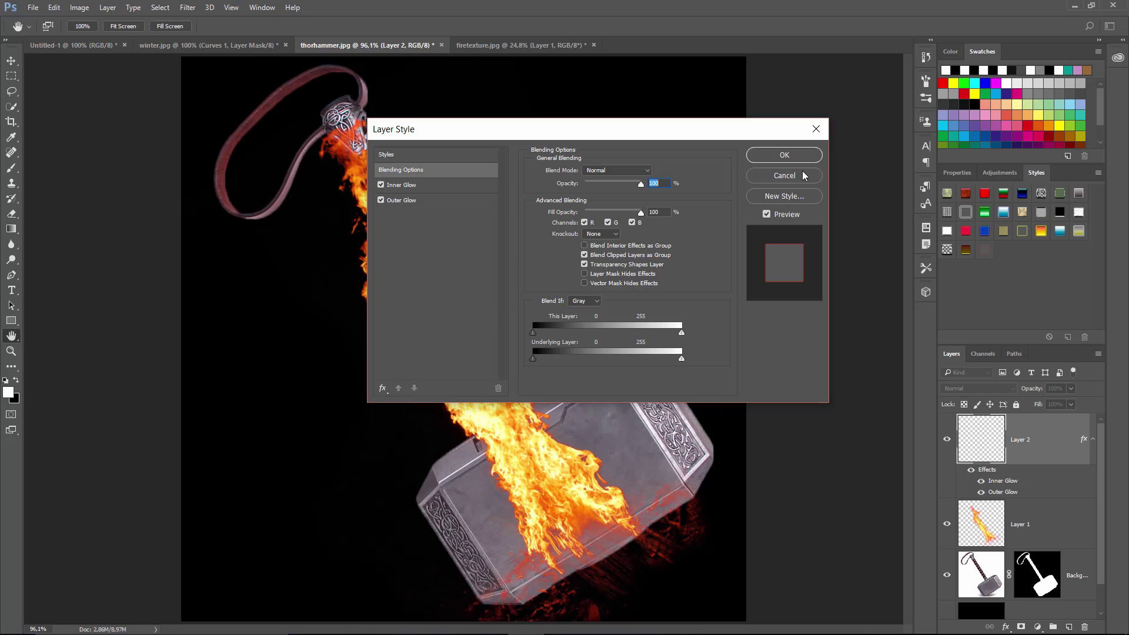
{"action": "left_click", "coordinate": [814, 175]}
{"action": "left_click", "coordinate": [1068, 628]}
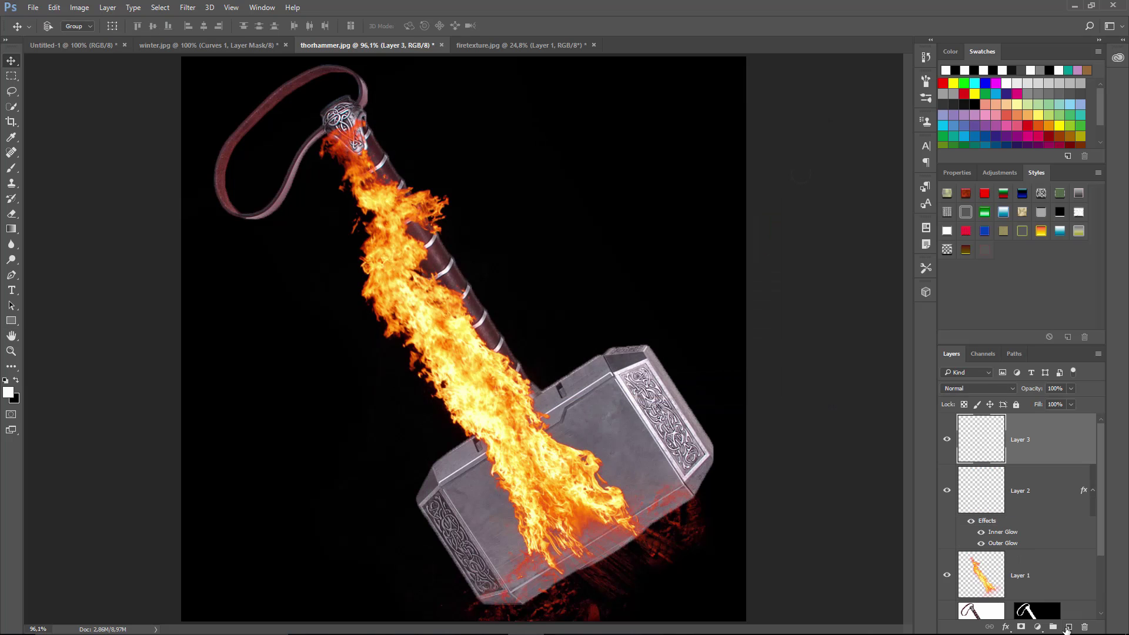
{"action": "double_click", "coordinate": [1056, 442]}
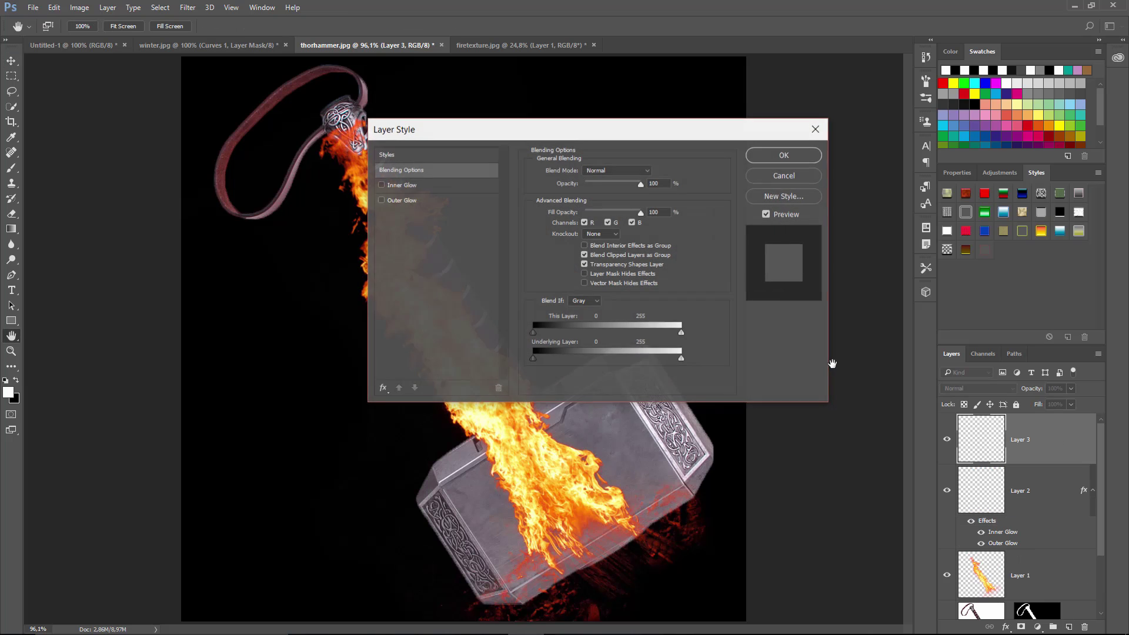
{"action": "left_click", "coordinate": [791, 178]}
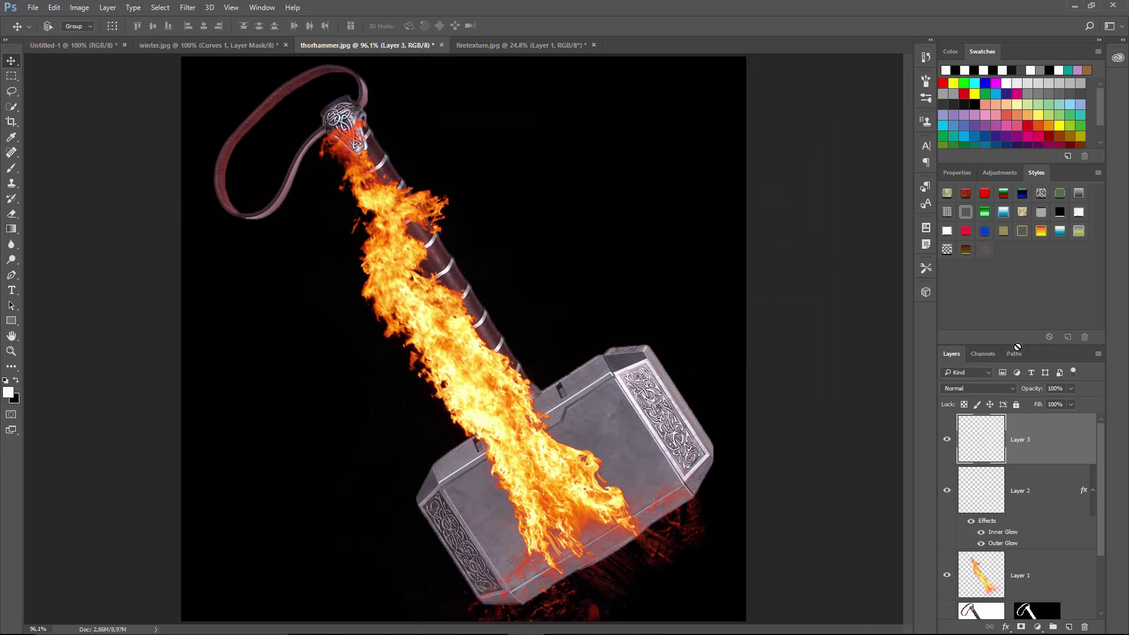
{"action": "left_click_drag", "start_coordinate": [1017, 347], "coordinate": [1083, 626]}
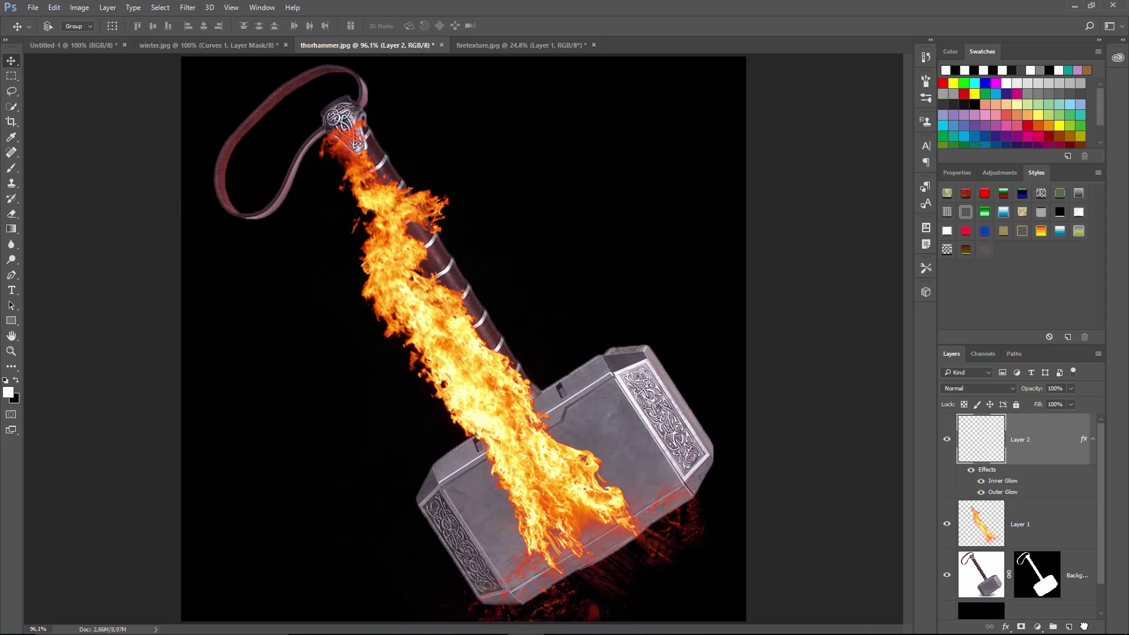
Set the Inner Glow range to 50% on Layer 2's style, and review its glow colour and the Outer Glow settings.
{"action": "double_click", "coordinate": [1007, 486]}
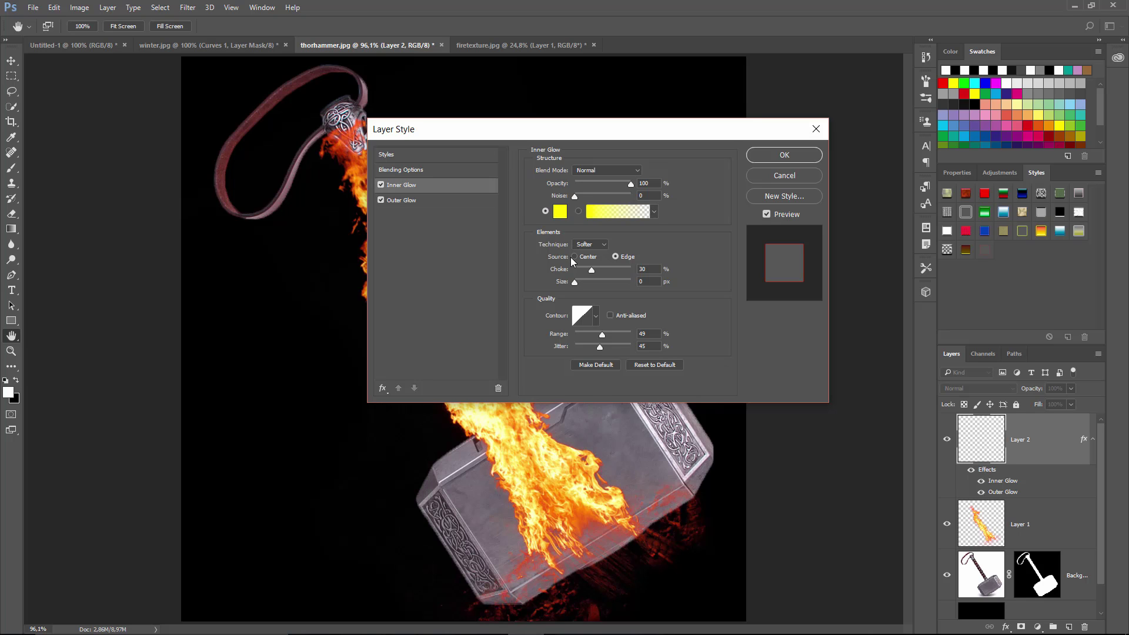
{"action": "left_click", "coordinate": [553, 210]}
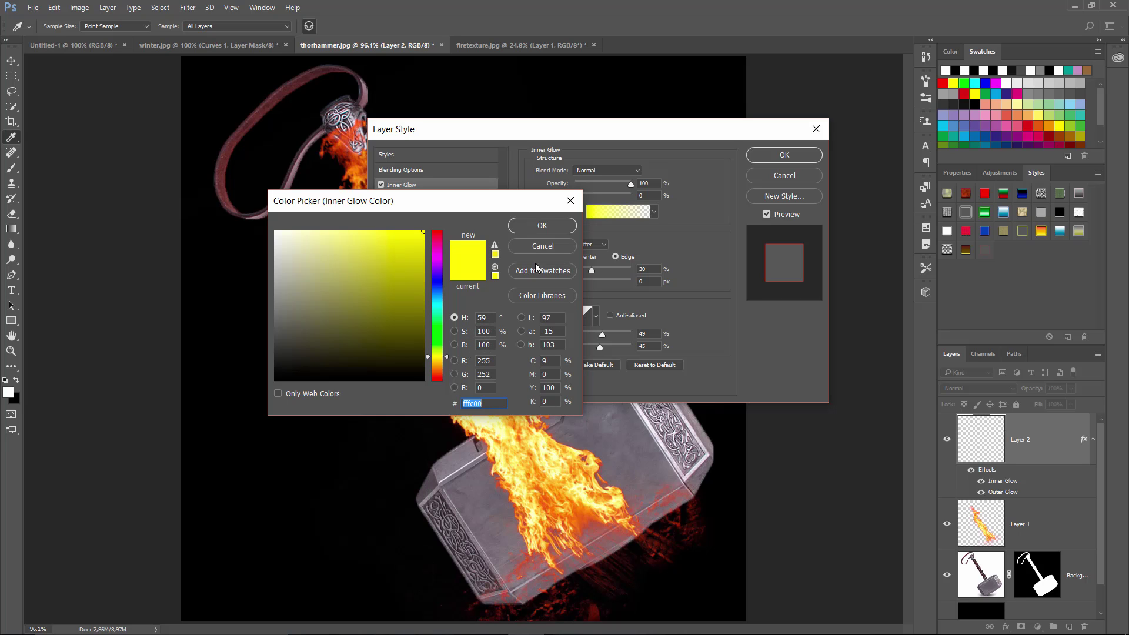
{"action": "left_click", "coordinate": [542, 246]}
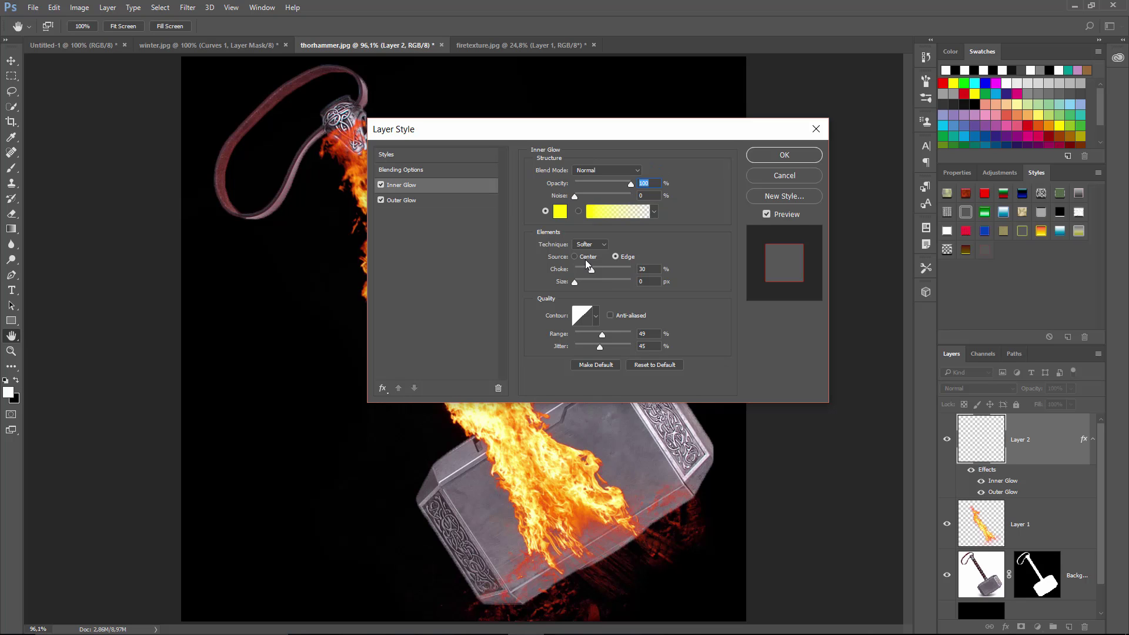
{"action": "left_click", "coordinate": [640, 334]}
{"action": "type", "text": "50"}
{"action": "left_click", "coordinate": [401, 201]}
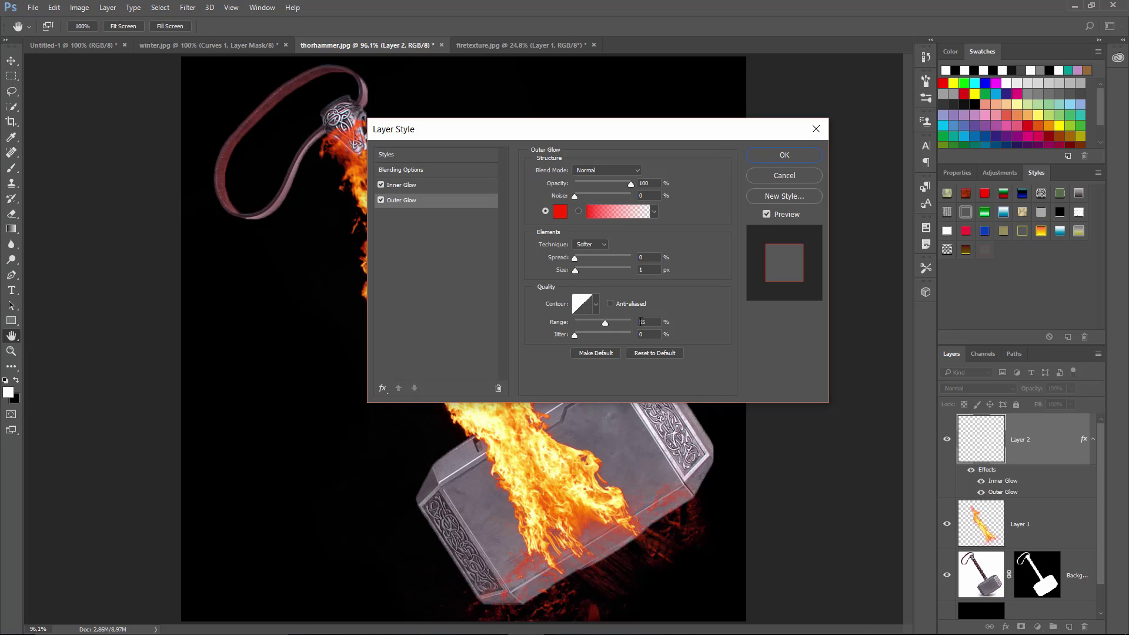
{"action": "left_click", "coordinate": [771, 154]}
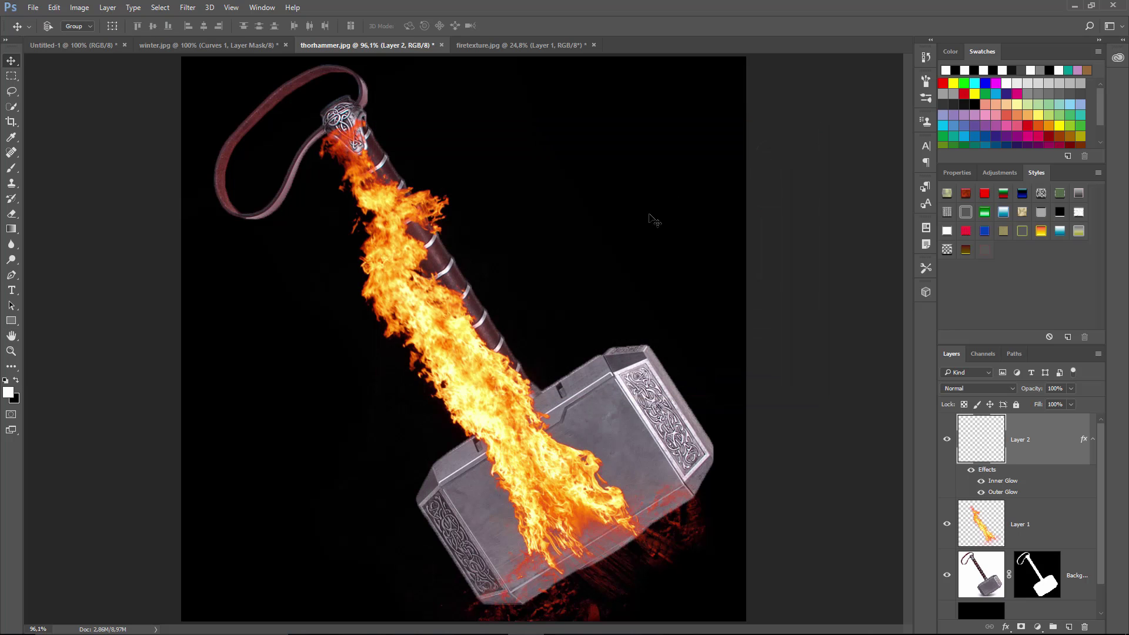
Try a test stroke with the 300 px speckled brush on Layer 2, in the dark area beside the handle.
{"action": "key", "text": "b"}
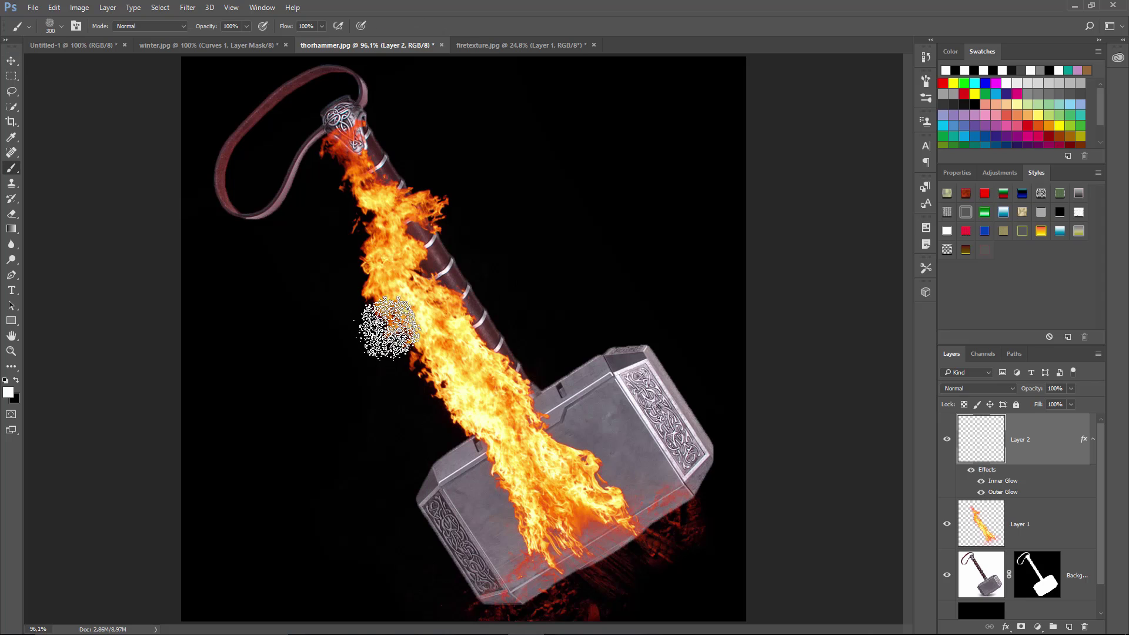
{"action": "mouse_move", "coordinate": [643, 157]}
{"action": "left_mouse_down"}
{"action": "mouse_move", "coordinate": [617, 150]}
{"action": "mouse_move", "coordinate": [597, 245]}
{"action": "mouse_move", "coordinate": [502, 305]}
{"action": "mouse_move", "coordinate": [471, 370]}
{"action": "left_mouse_up"}
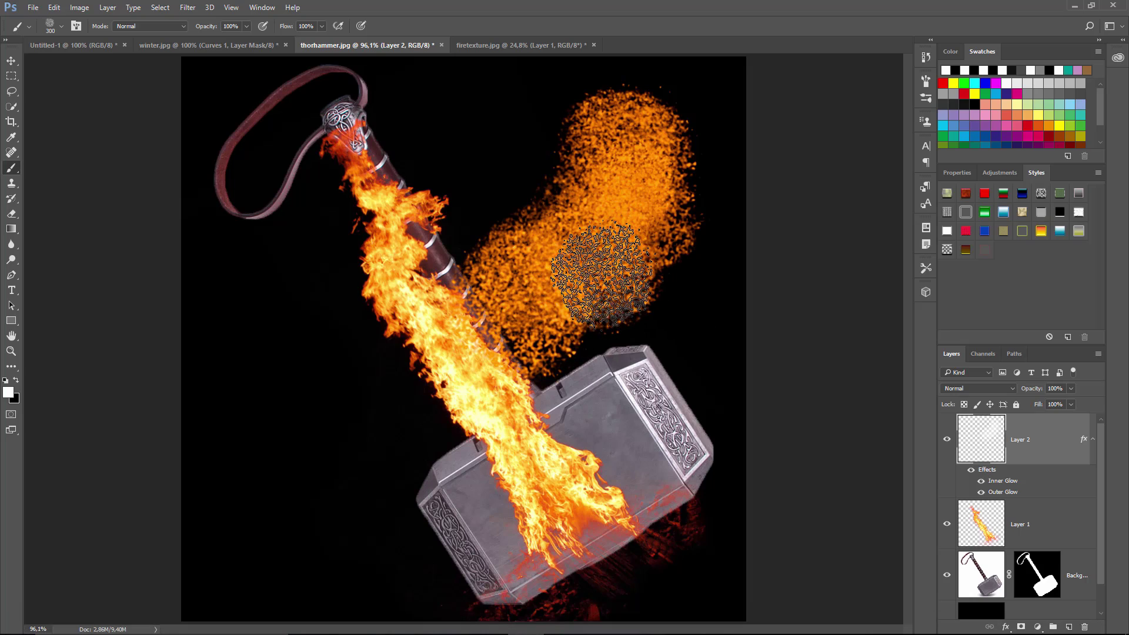
{"action": "key", "text": "ctrl+z"}
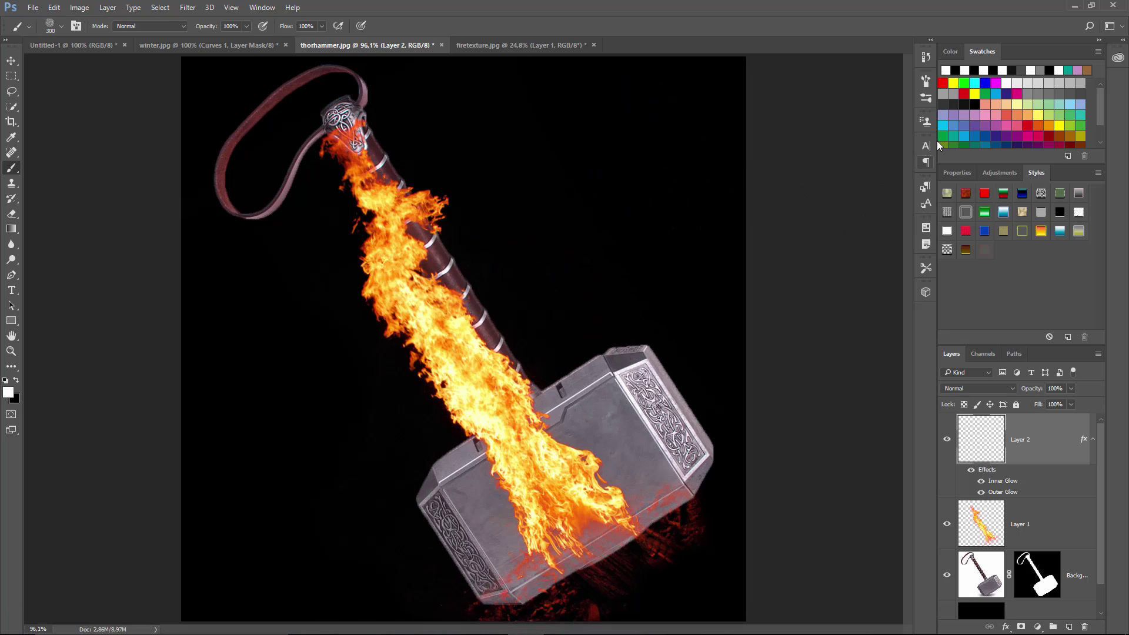
Check the speckled brush's Shape Dynamics and Scattering, try a stroke with 40% tip spacing, and set the spacing to 57%.
{"action": "left_click", "coordinate": [925, 86]}
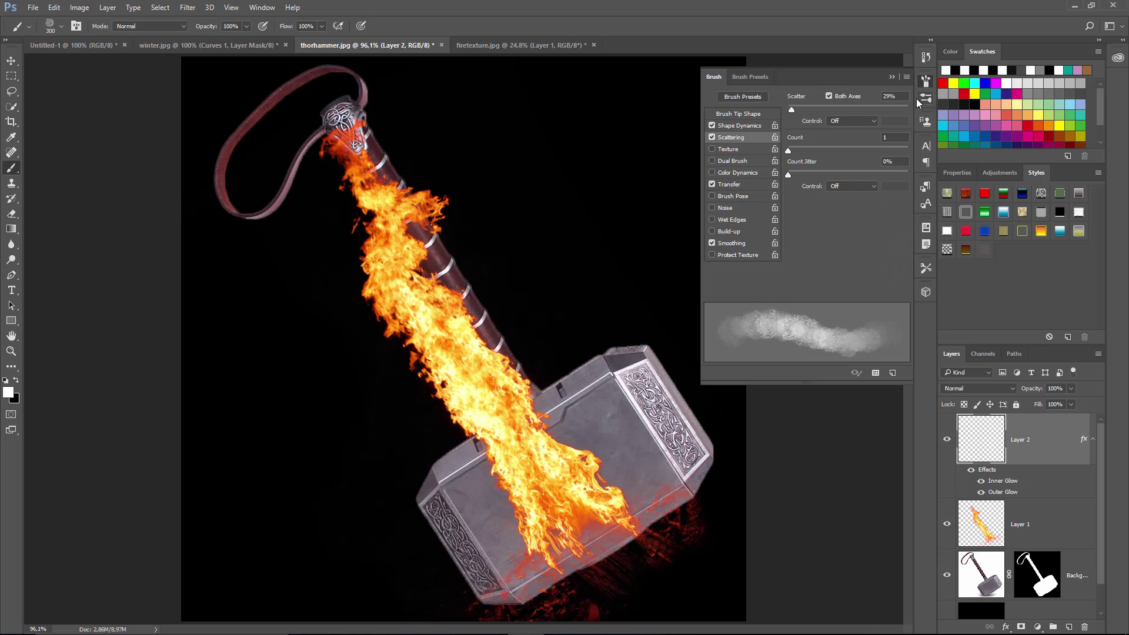
{"action": "left_click", "coordinate": [750, 126]}
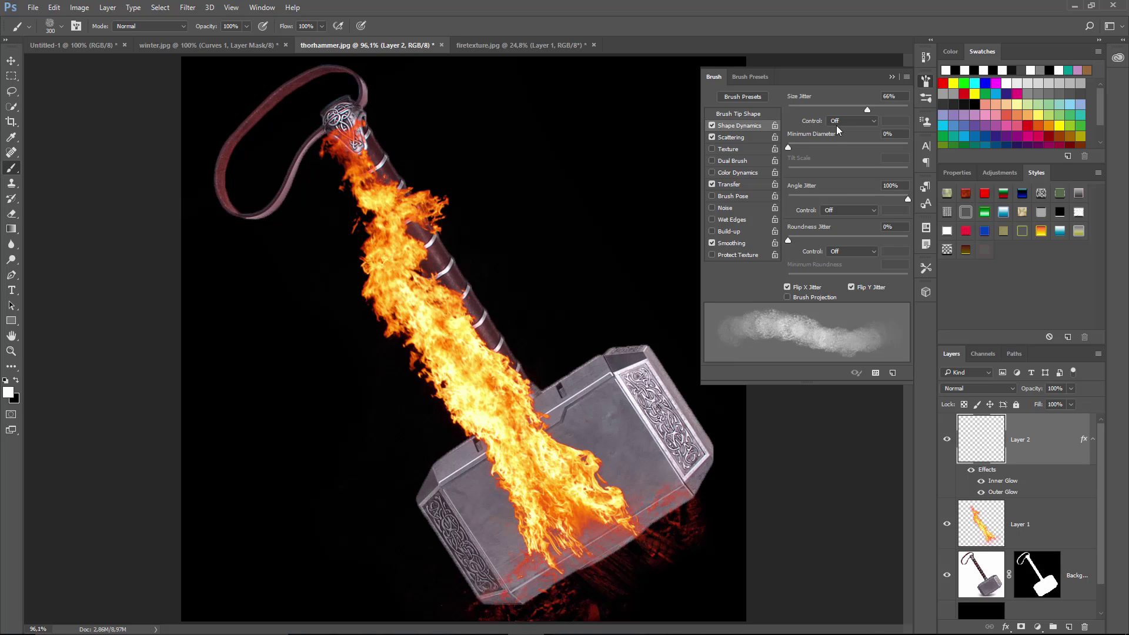
{"action": "left_click", "coordinate": [747, 138]}
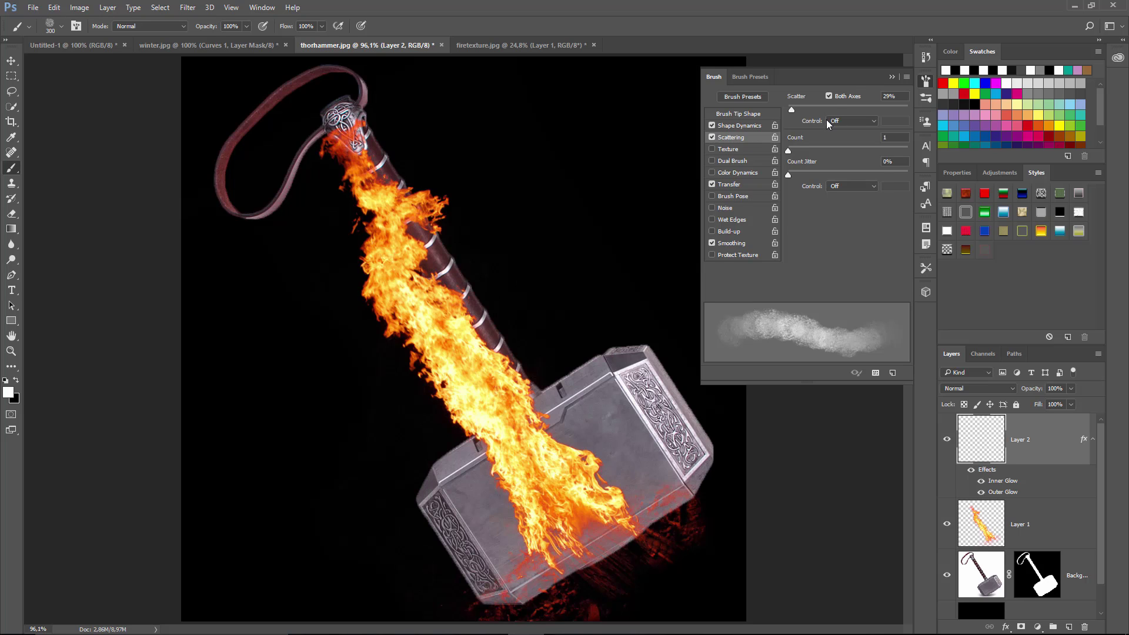
{"action": "left_click", "coordinate": [744, 114]}
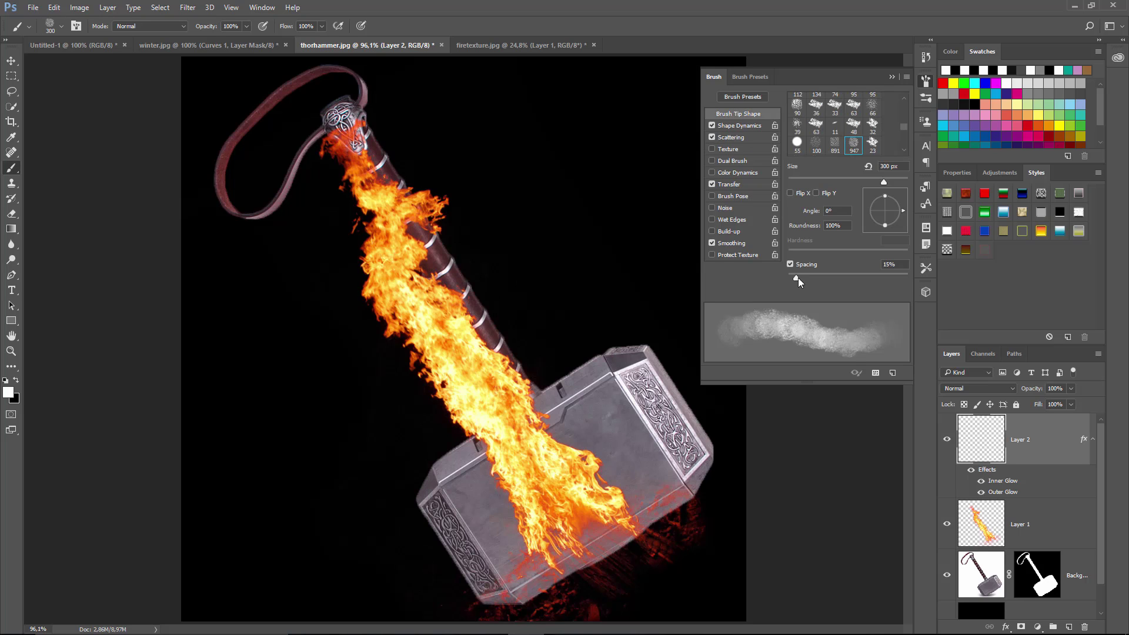
{"action": "left_click_drag", "start_coordinate": [798, 278], "coordinate": [812, 281]}
{"action": "mouse_move", "coordinate": [605, 164]}
{"action": "left_mouse_down"}
{"action": "mouse_move", "coordinate": [567, 227]}
{"action": "mouse_move", "coordinate": [553, 304]}
{"action": "left_mouse_up"}
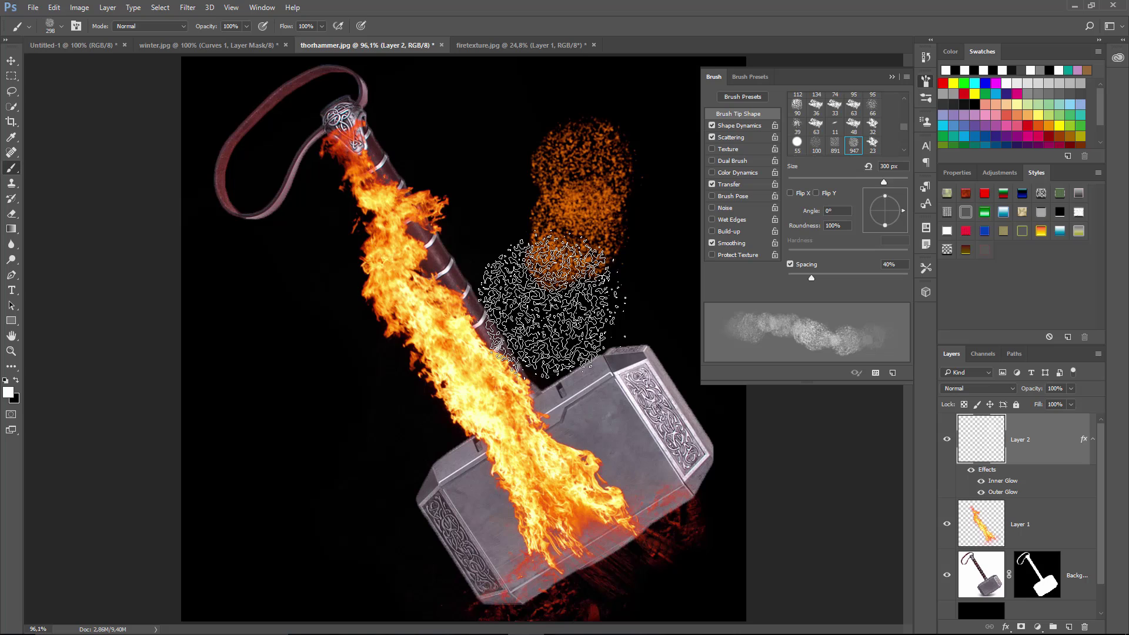
{"action": "left_click_drag", "start_coordinate": [811, 277], "coordinate": [821, 278]}
Try strokes with the 57% spacing brush on both sides of the handle, and undo all the test strokes.
{"action": "mouse_move", "coordinate": [455, 118]}
{"action": "left_mouse_down"}
{"action": "mouse_move", "coordinate": [484, 194]}
{"action": "mouse_move", "coordinate": [446, 265]}
{"action": "mouse_move", "coordinate": [345, 372]}
{"action": "left_mouse_up"}
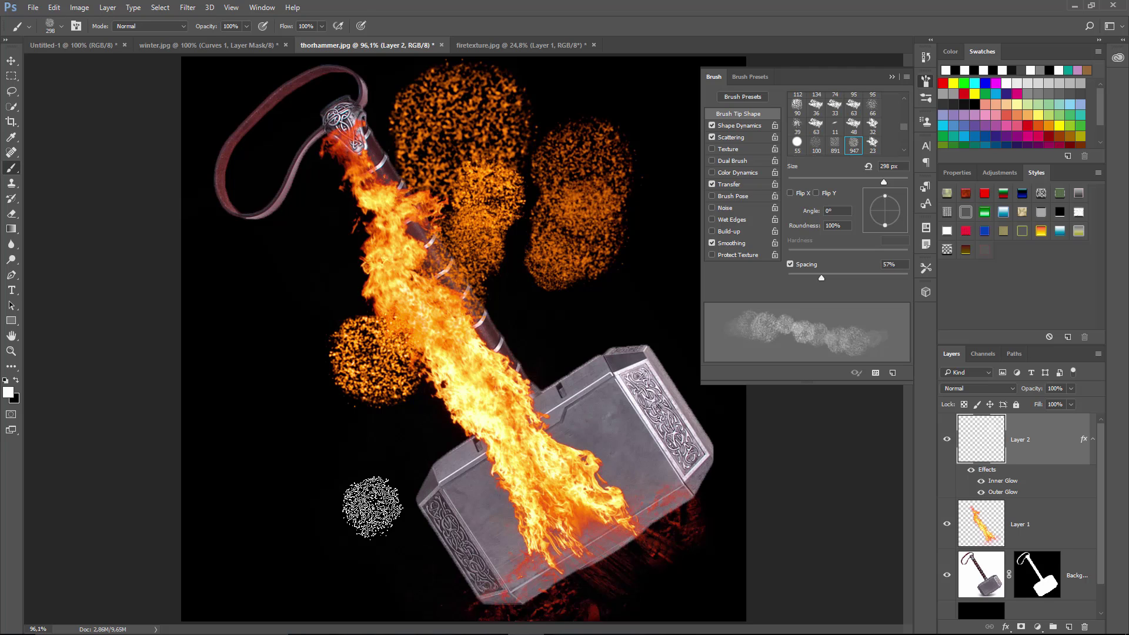
{"action": "key", "text": "ctrl+z"}
{"action": "key", "text": "ctrl+alt+z"}
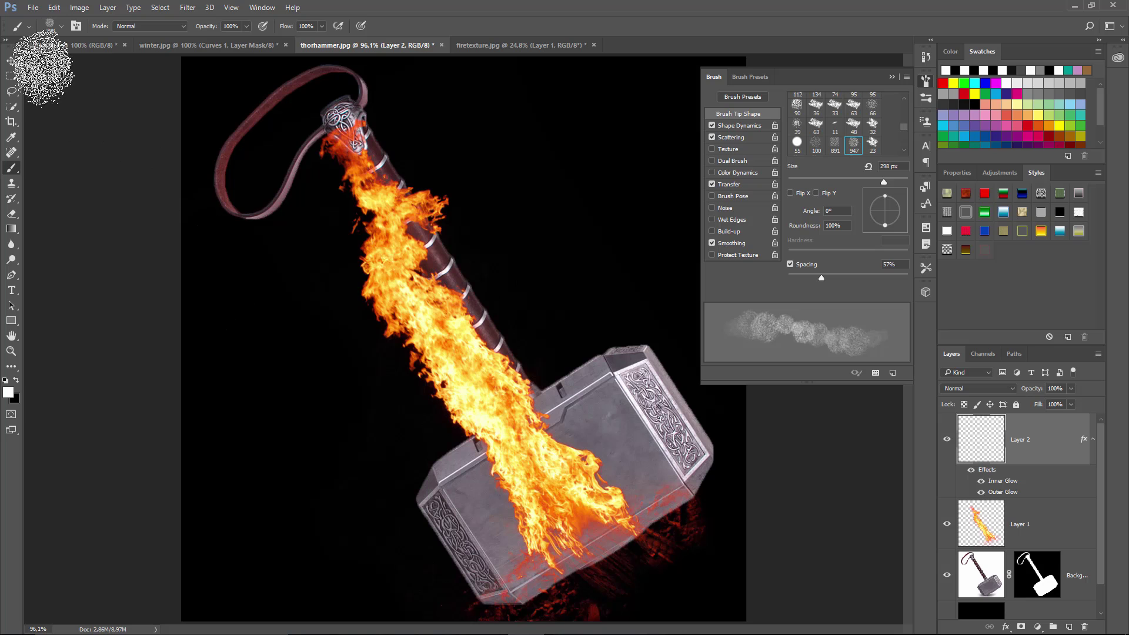
{"action": "left_click", "coordinate": [151, 7]}
{"action": "left_click", "coordinate": [166, 22]}
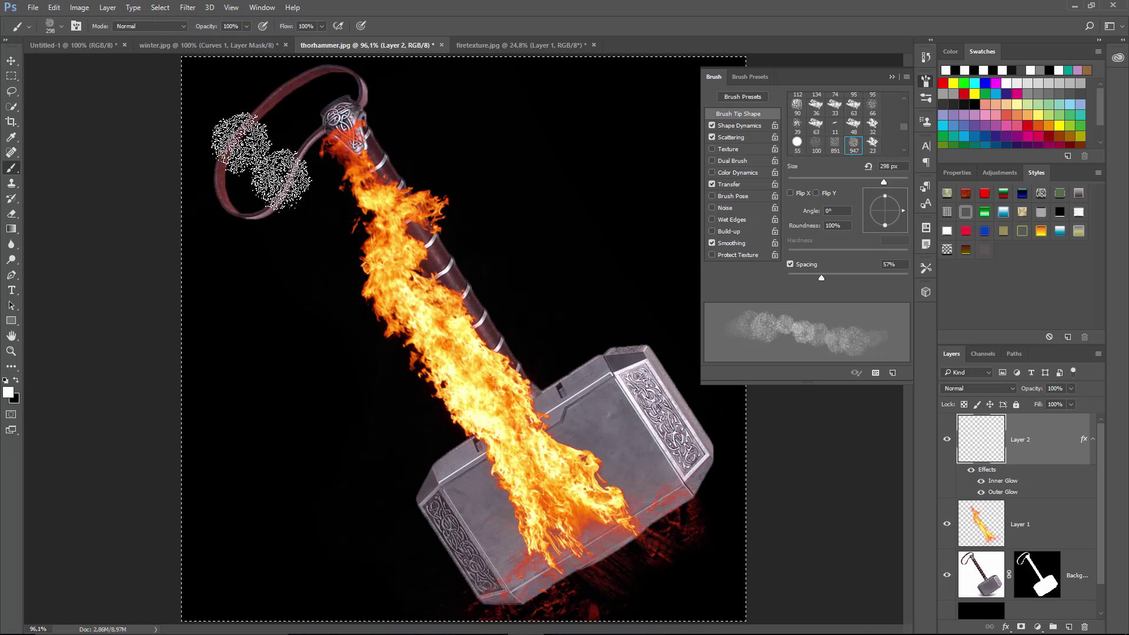
{"action": "left_click", "coordinate": [160, 7]}
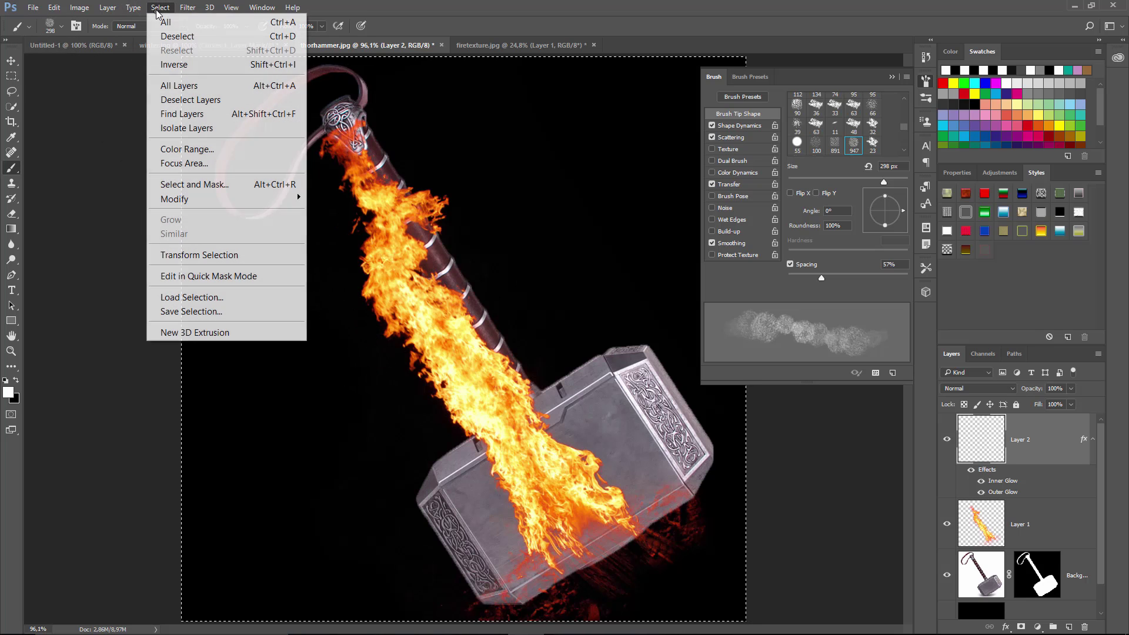
{"action": "left_click", "coordinate": [166, 21]}
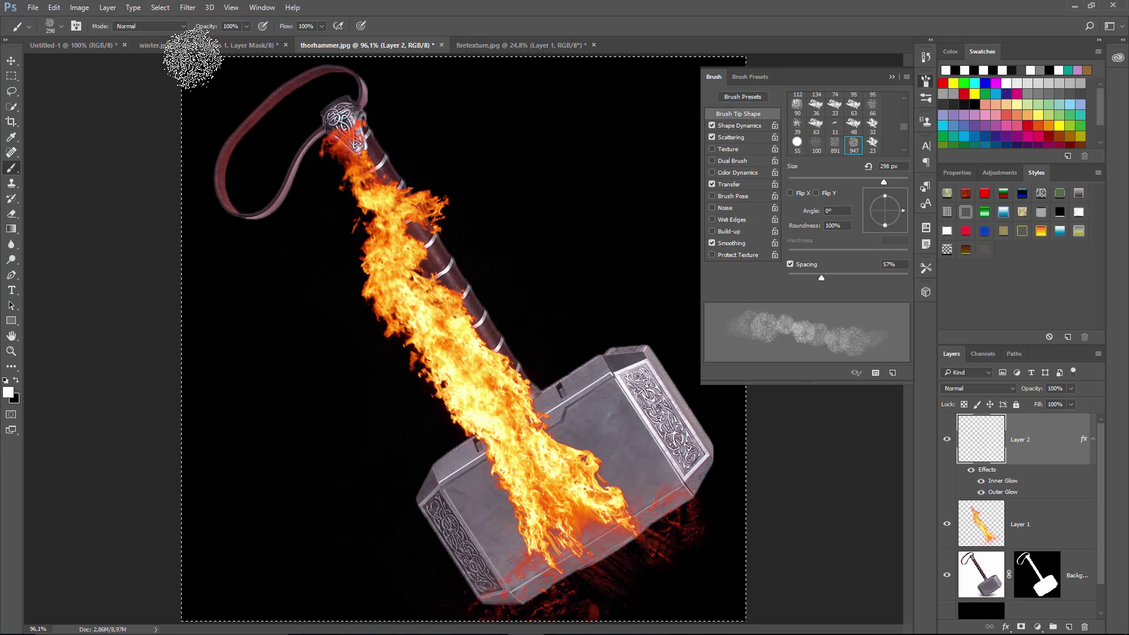
{"action": "key", "text": "ctrl+d"}
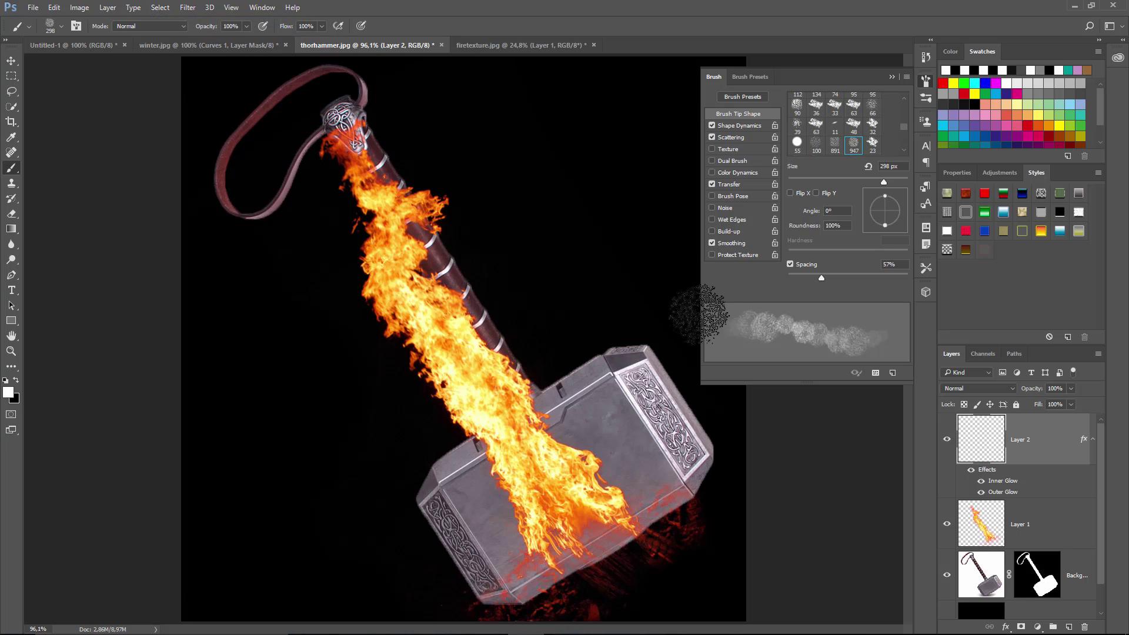
Enlarge the speckled brush to 1800 px and stamp large sparks once on Layer 2, centred over the hammer head.
{"action": "left_click", "coordinate": [927, 82]}
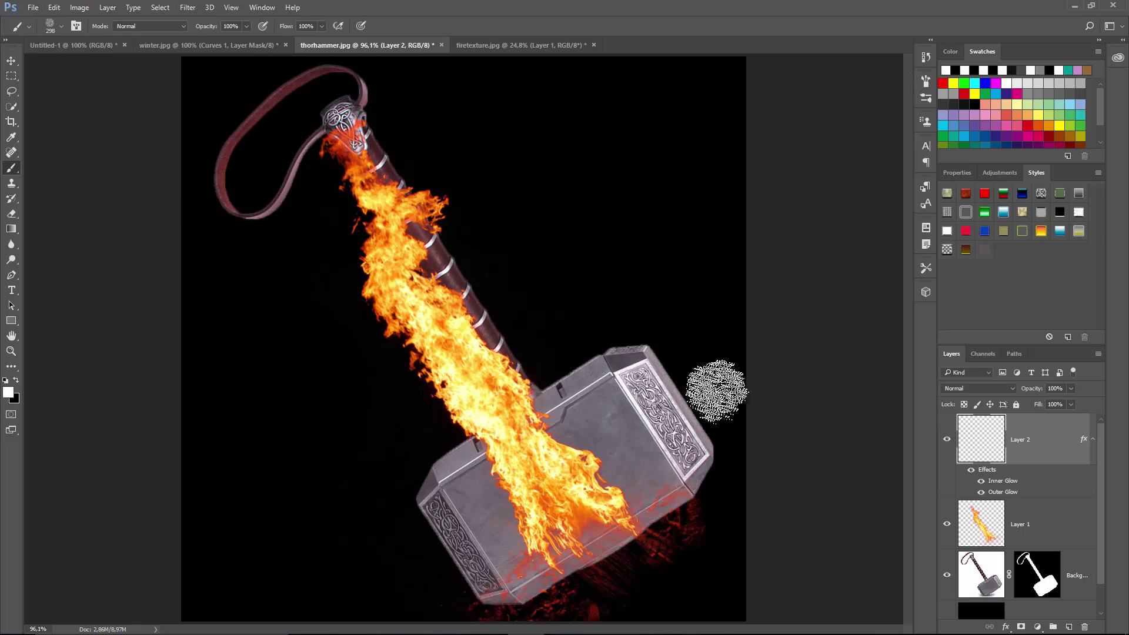
{"action": "key", "text": "bracketright"}
{"action": "key", "text": "bracketright"}
{"action": "key", "text": "bracketright"}
{"action": "key", "text": "bracketright"}
{"action": "key", "text": "bracketright"}
{"action": "key", "text": "bracketright"}
{"action": "key", "text": "bracketright"}
{"action": "key", "text": "bracketright"}
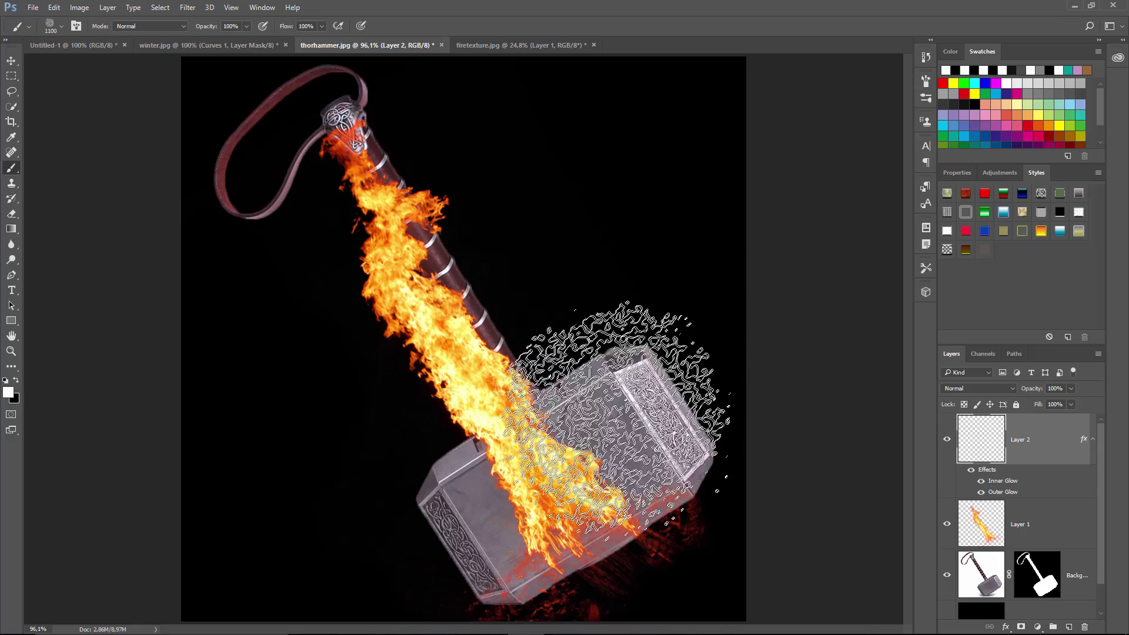
{"action": "key", "text": "bracketright"}
{"action": "key", "text": "bracketright"}
{"action": "key", "text": "bracketright"}
{"action": "key", "text": "bracketright"}
{"action": "key", "text": "bracketright"}
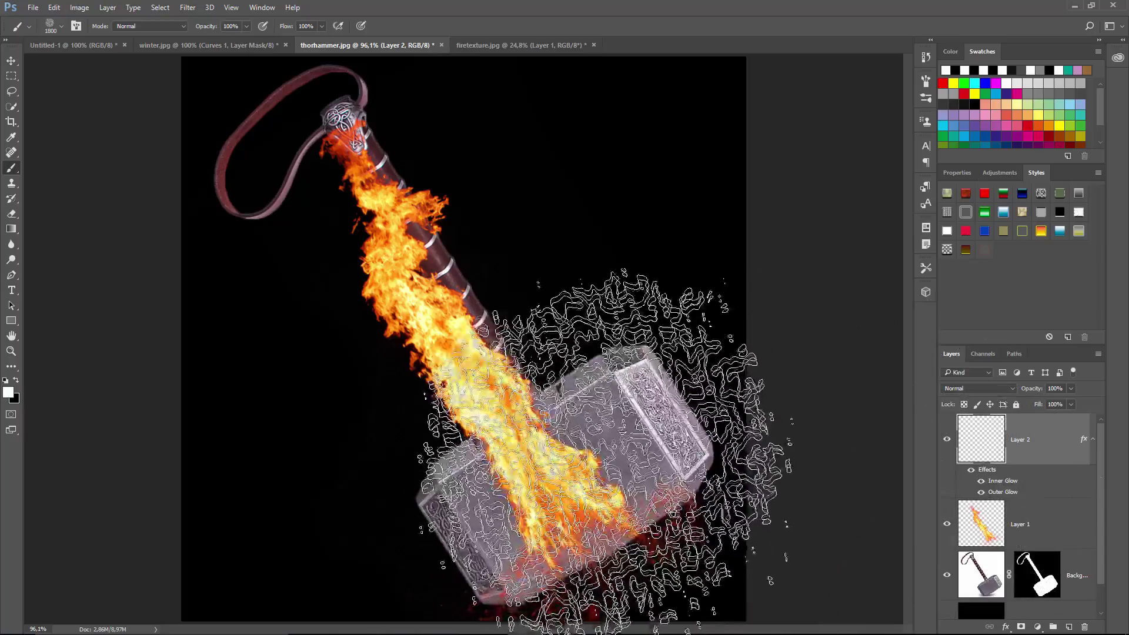
{"action": "left_click", "coordinate": [588, 435]}
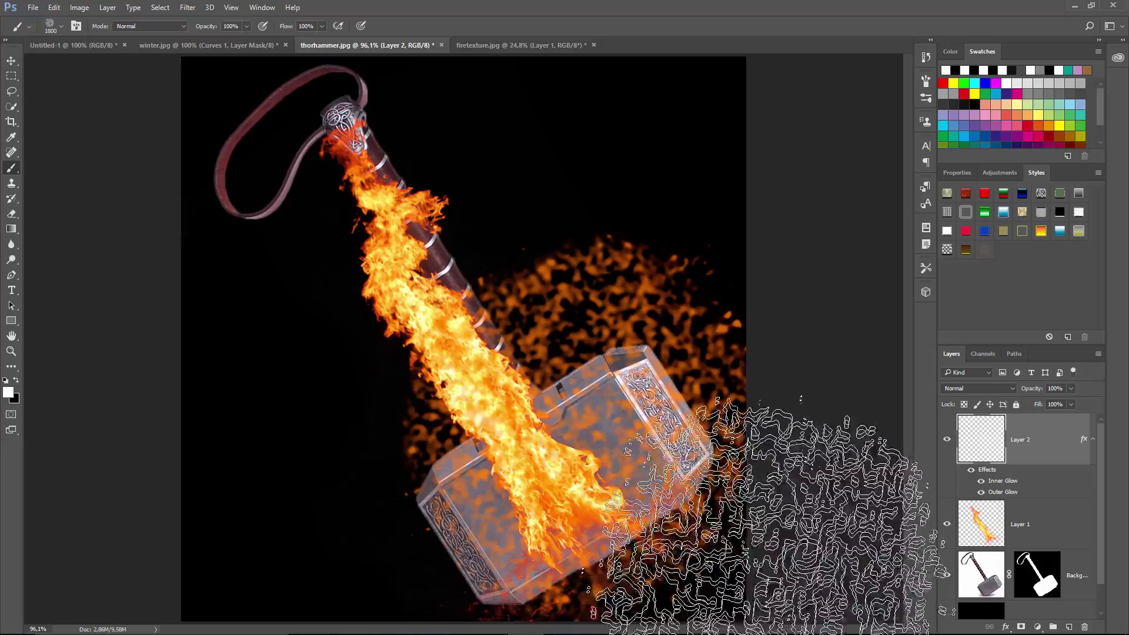
Reduce the speckled brush to 1100 px and stamp more sparks over the lower-left corner of the image.
{"action": "mouse_move", "coordinate": [529, 632]}
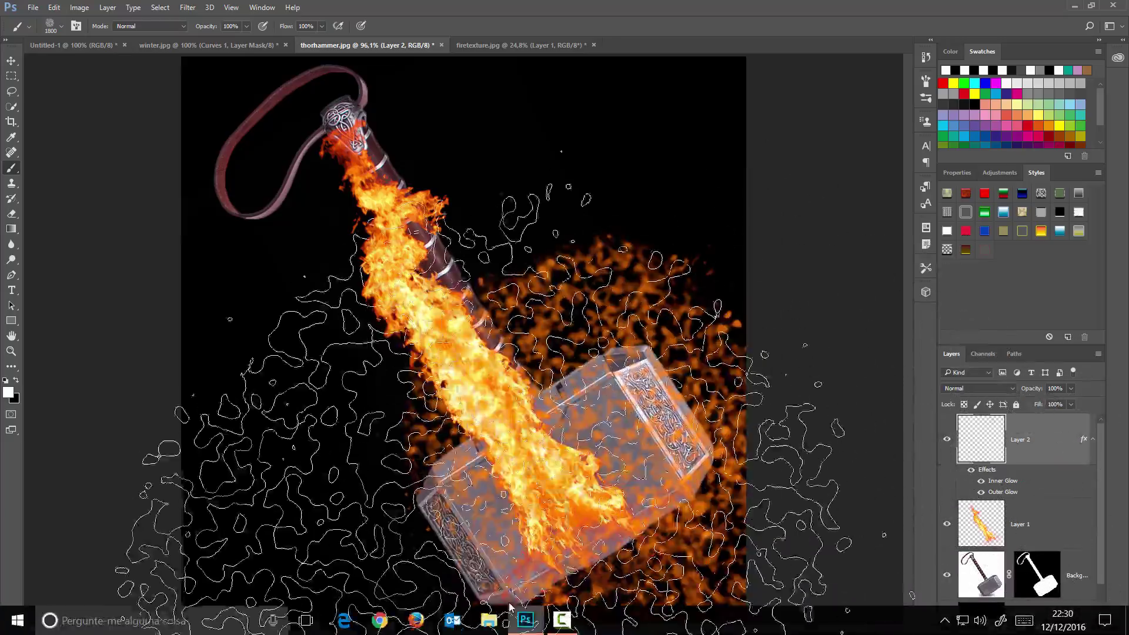
{"action": "key", "text": "bracketleft"}
{"action": "key", "text": "bracketleft"}
{"action": "key", "text": "bracketleft"}
{"action": "key", "text": "bracketleft"}
{"action": "key", "text": "bracketleft"}
{"action": "key", "text": "bracketleft"}
{"action": "key", "text": "bracketleft"}
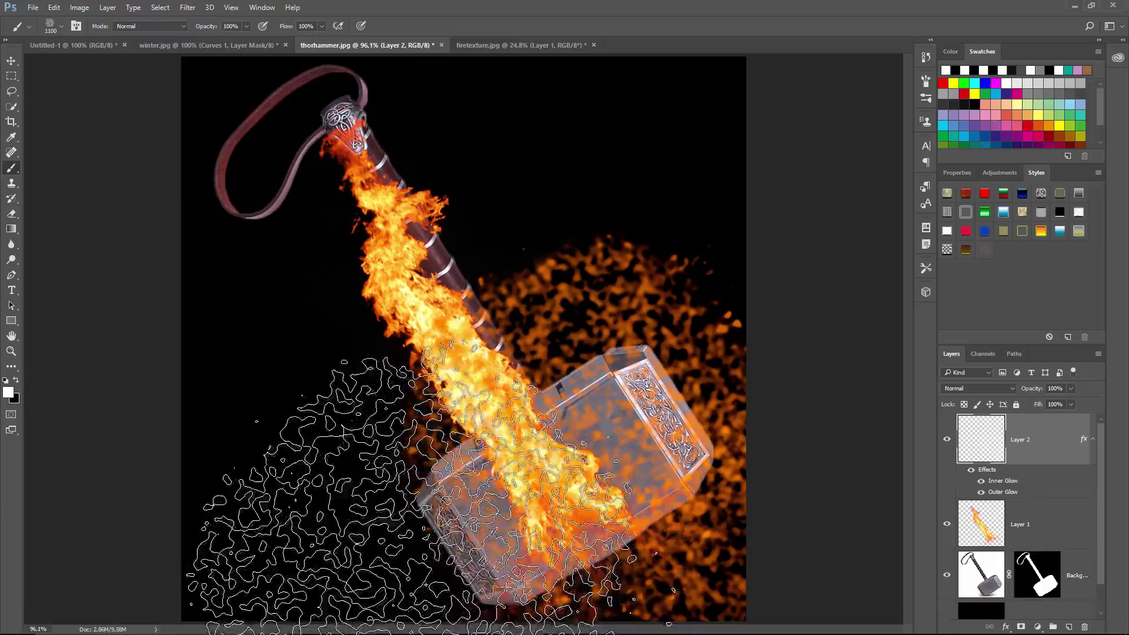
{"action": "left_click", "coordinate": [411, 578]}
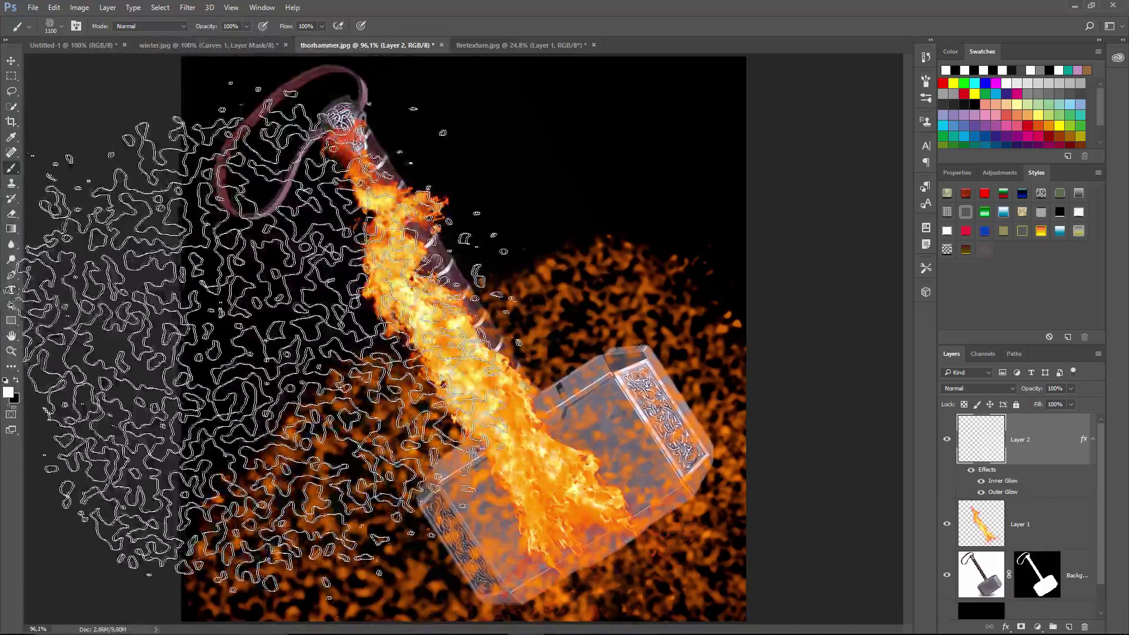
Warp Layer 2 so the sparks sweep in a curve beneath the hammer head and up its right side.
{"action": "left_click", "coordinate": [54, 8]}
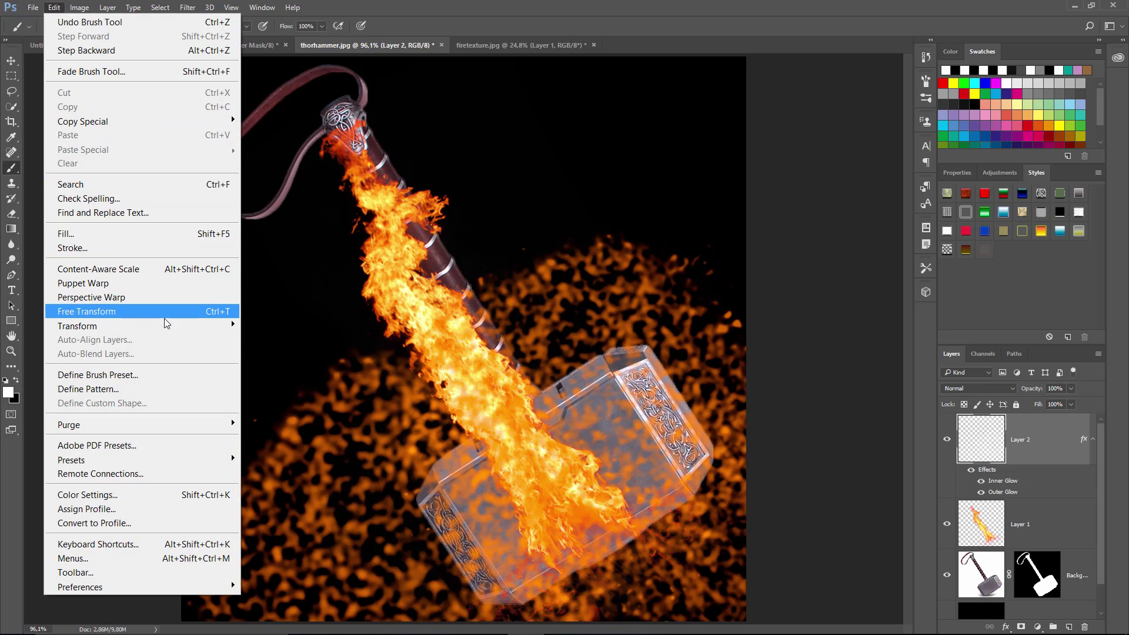
{"action": "mouse_move", "coordinate": [166, 331]}
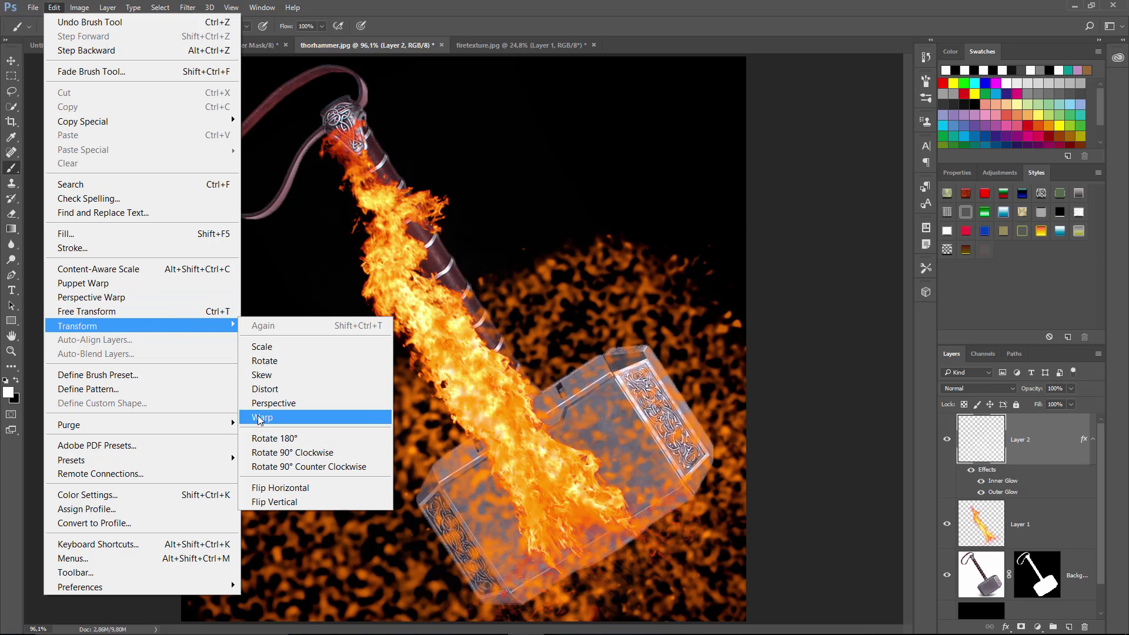
{"action": "left_click", "coordinate": [262, 417]}
{"action": "left_click_drag", "start_coordinate": [484, 412], "coordinate": [559, 503]}
{"action": "left_click_drag", "start_coordinate": [699, 581], "coordinate": [726, 599]}
{"action": "left_click_drag", "start_coordinate": [733, 316], "coordinate": [837, 290]}
{"action": "left_click_drag", "start_coordinate": [284, 567], "coordinate": [237, 572]}
{"action": "left_click_drag", "start_coordinate": [438, 442], "coordinate": [509, 524]}
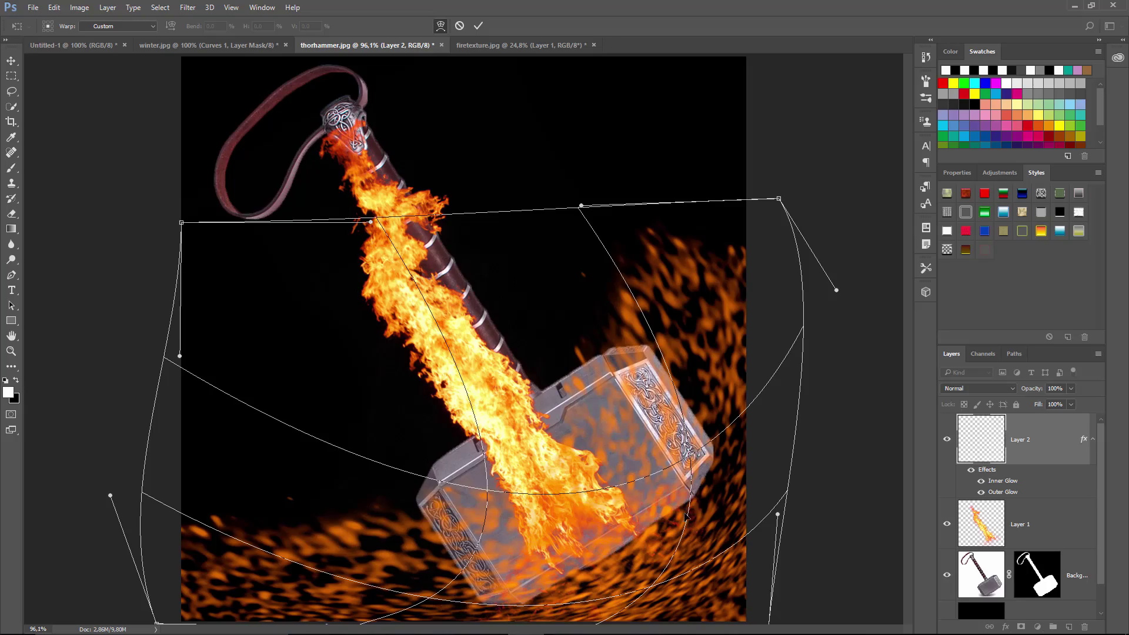
{"action": "left_click_drag", "start_coordinate": [686, 523], "coordinate": [698, 525]}
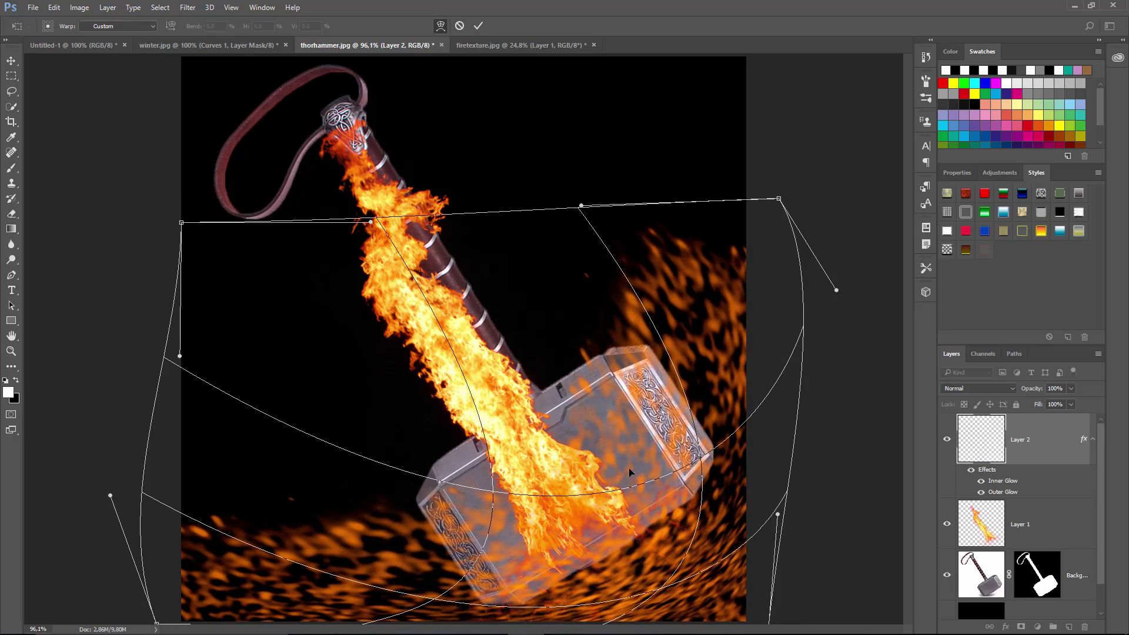
{"action": "key", "text": "Return"}
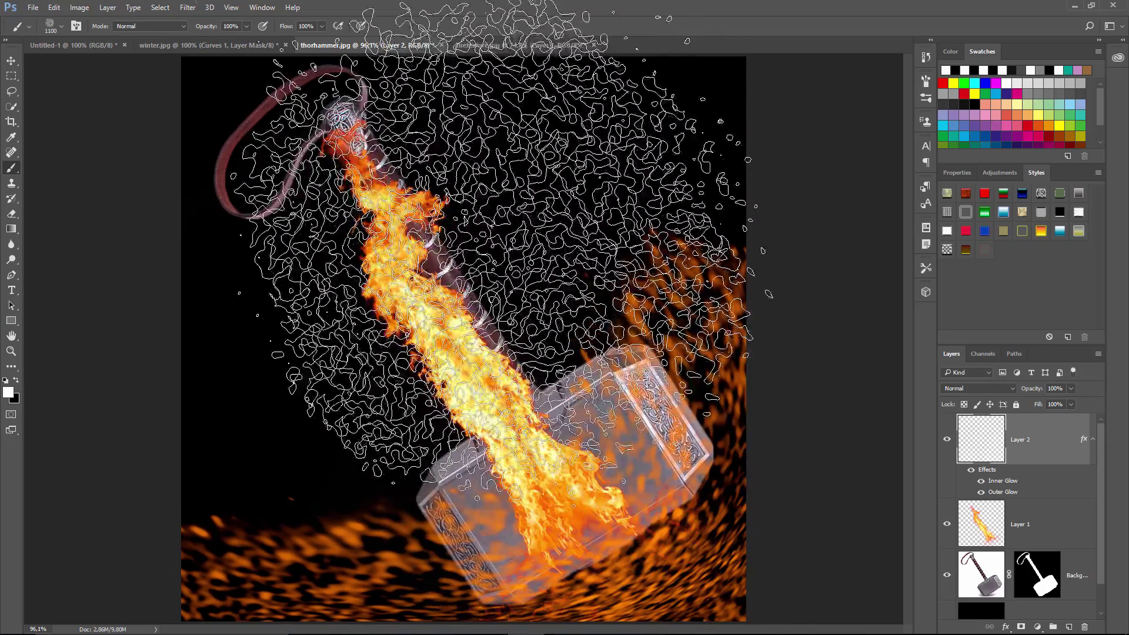
Apply a Motion Blur to the warped sparks on Layer 2 with a diagonal angle and a distance of 10 pixels.
{"action": "left_click", "coordinate": [188, 7]}
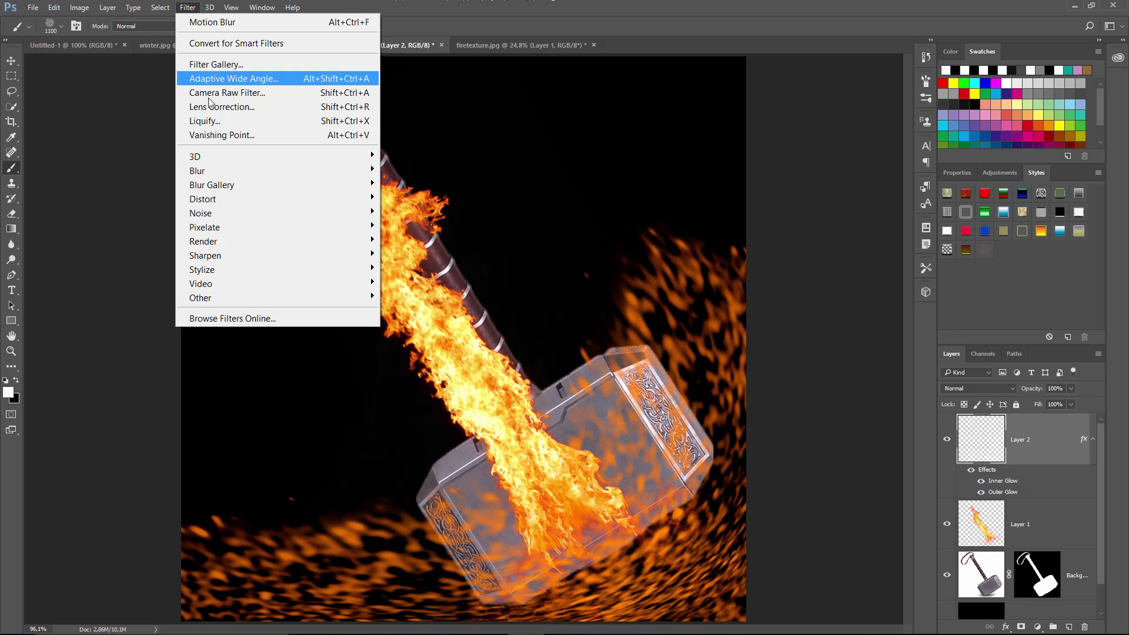
{"action": "mouse_move", "coordinate": [228, 171]}
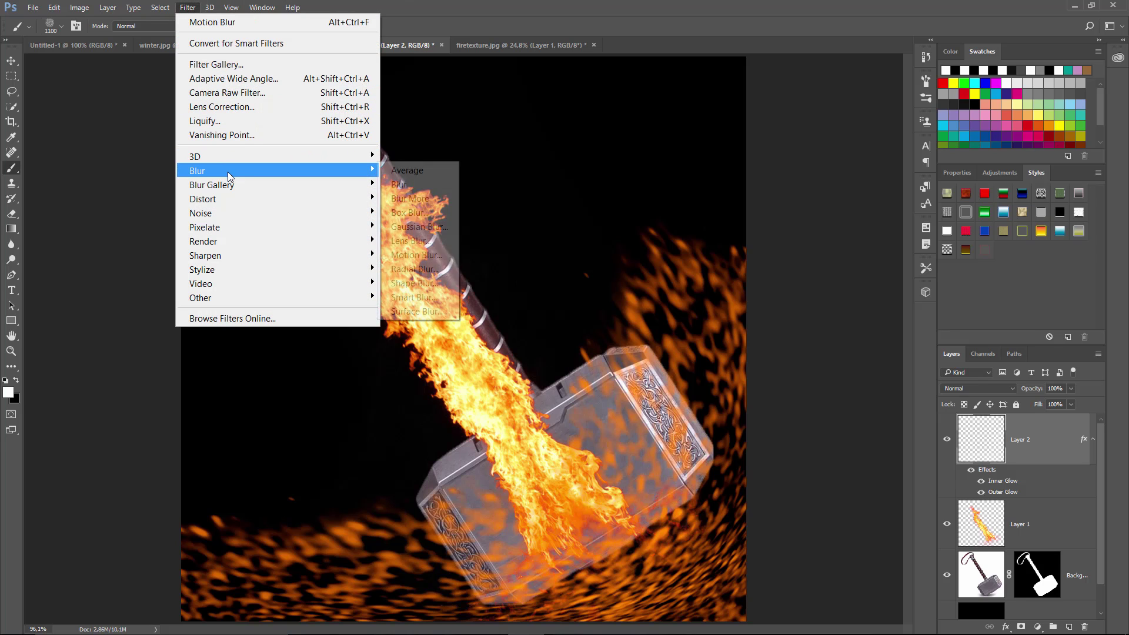
{"action": "left_click", "coordinate": [402, 255]}
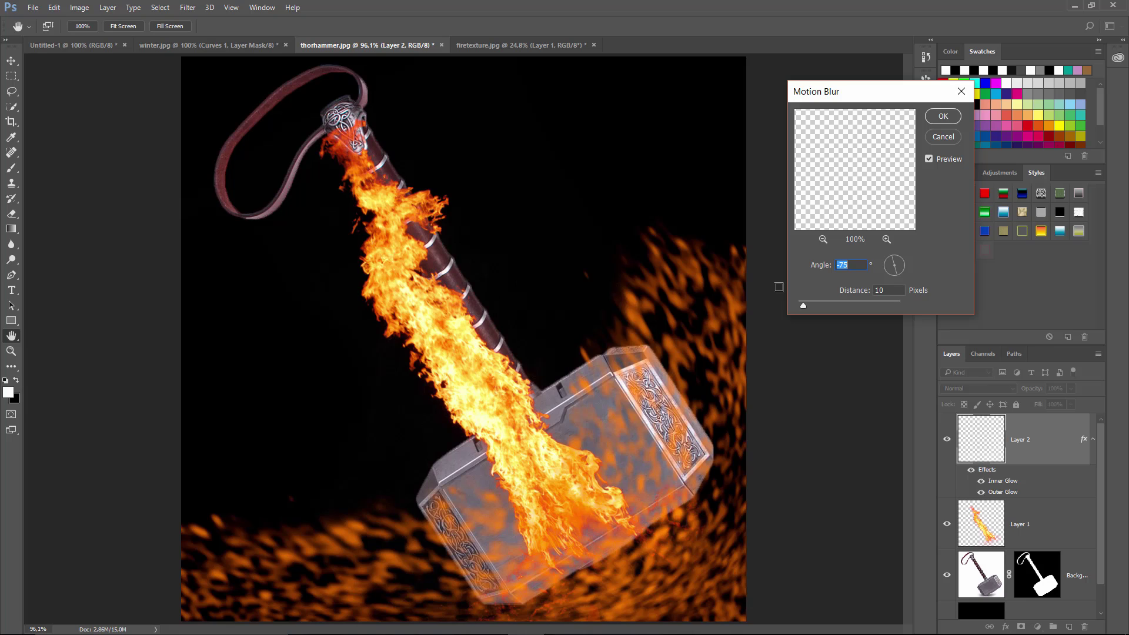
{"action": "left_click", "coordinate": [902, 274]}
{"action": "left_click", "coordinate": [902, 275]}
{"action": "left_click", "coordinate": [943, 116]}
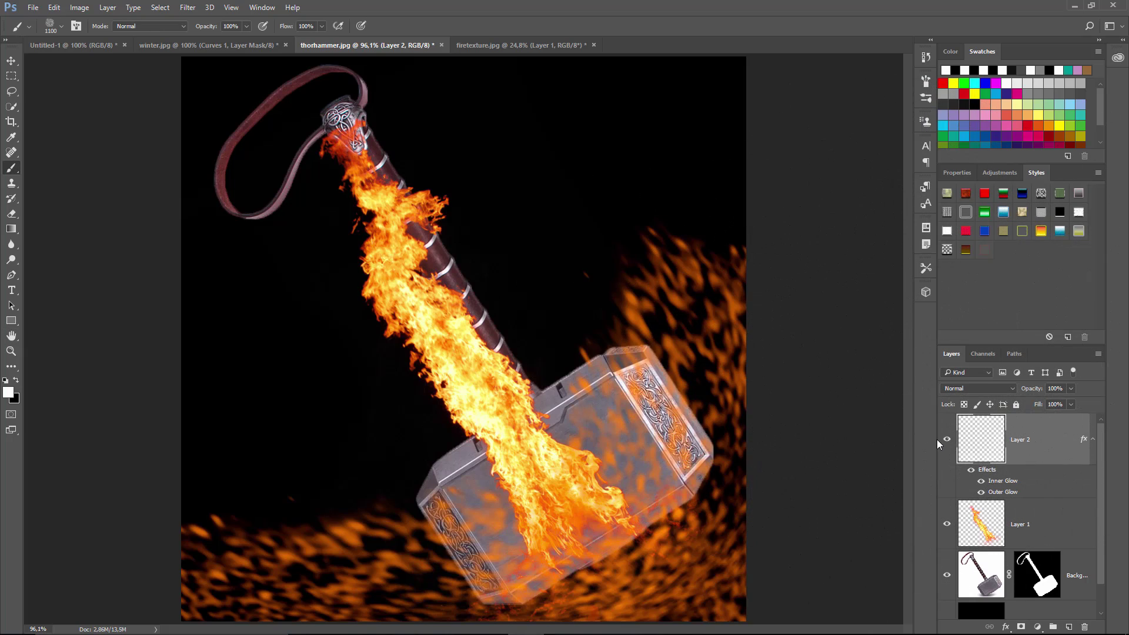
Add a new layer above Layer 2 and copy Layer 2's Inner Glow and Outer Glow style onto it.
{"action": "left_click", "coordinate": [1068, 627]}
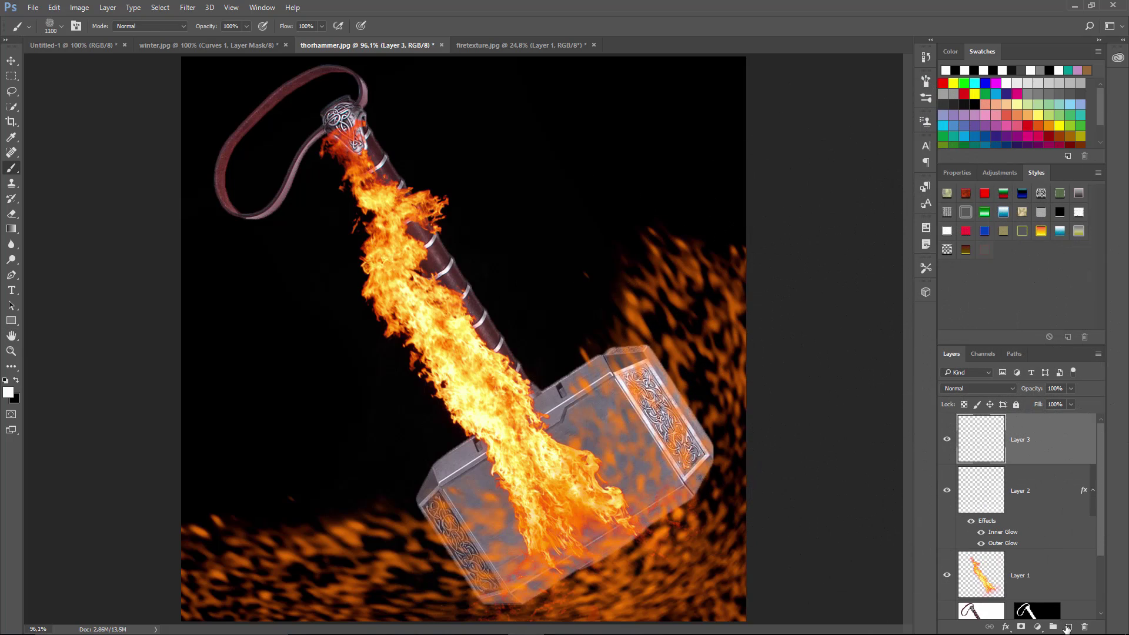
{"action": "key", "text": "alt"}
{"action": "double_click", "coordinate": [1083, 503]}
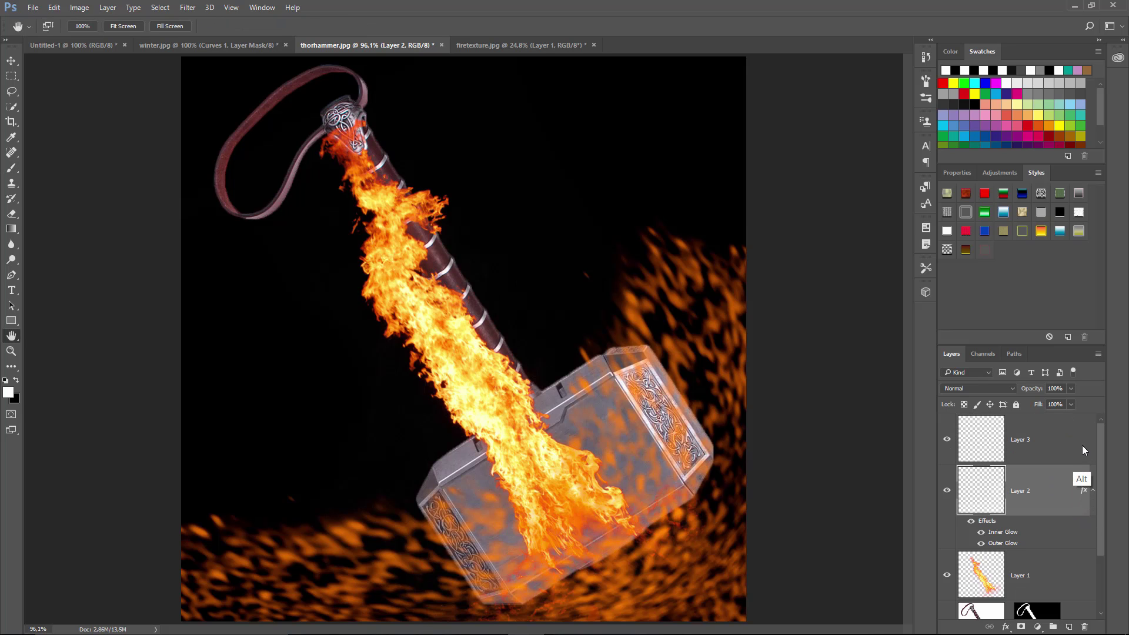
{"action": "left_click", "coordinate": [787, 176]}
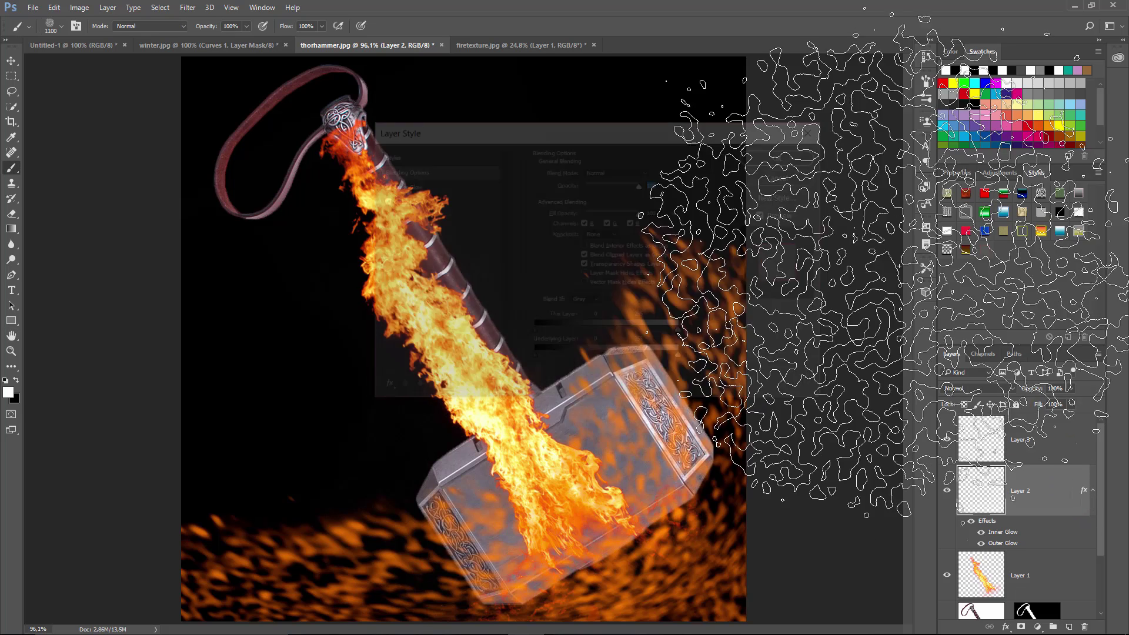
{"action": "left_click_drag", "start_coordinate": [1083, 490], "coordinate": [1082, 448]}
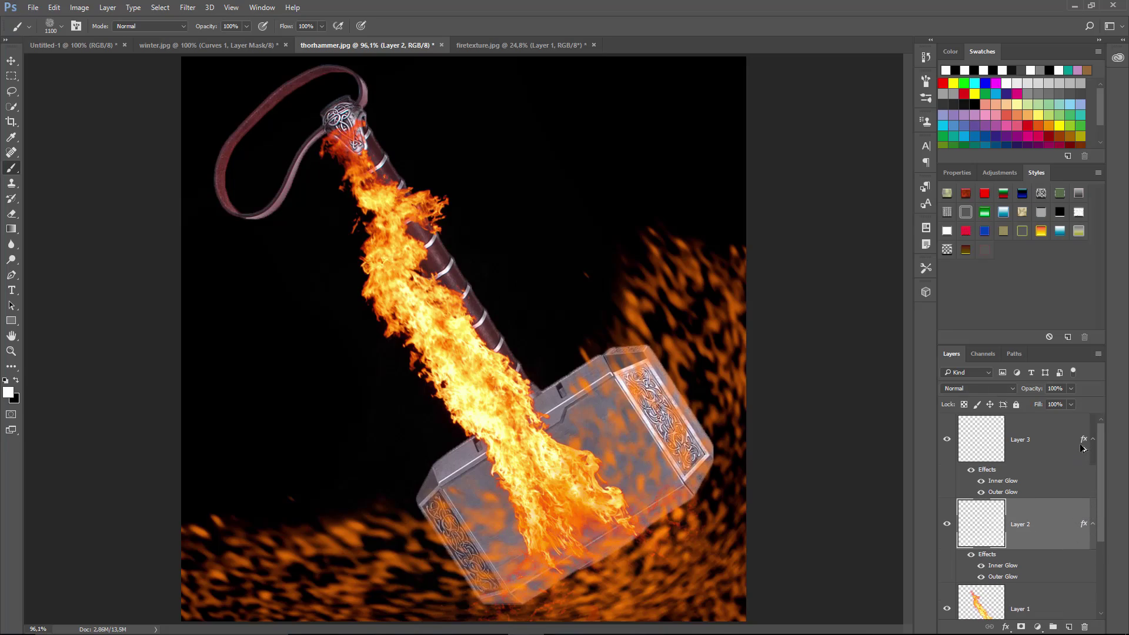
Reduce the speckled brush to 150 px, try a stamp above the sparks right of the hammer head, and undo it.
{"action": "key", "text": "bracketleft"}
{"action": "key", "text": "bracketleft"}
{"action": "key", "text": "bracketleft"}
{"action": "key", "text": "bracketleft"}
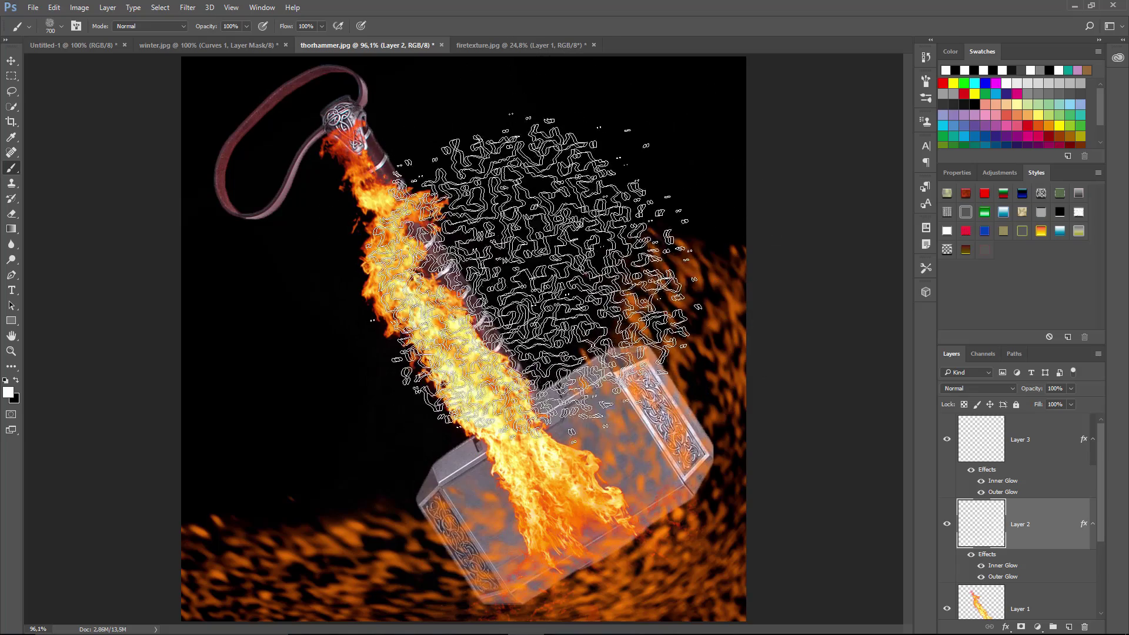
{"action": "key", "text": "bracketleft"}
{"action": "key", "text": "bracketleft"}
{"action": "key", "text": "bracketleft"}
{"action": "key", "text": "bracketleft"}
{"action": "key", "text": "bracketleft"}
{"action": "key", "text": "bracketleft"}
{"action": "key", "text": "bracketleft"}
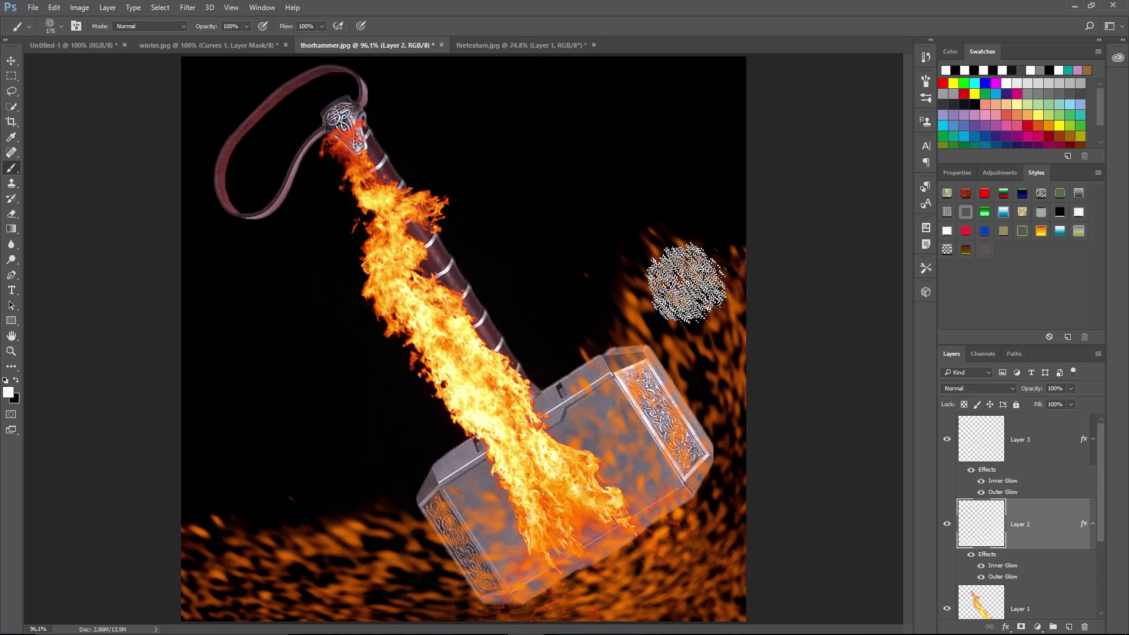
{"action": "key", "text": "bracketleft"}
{"action": "left_click", "coordinate": [696, 230]}
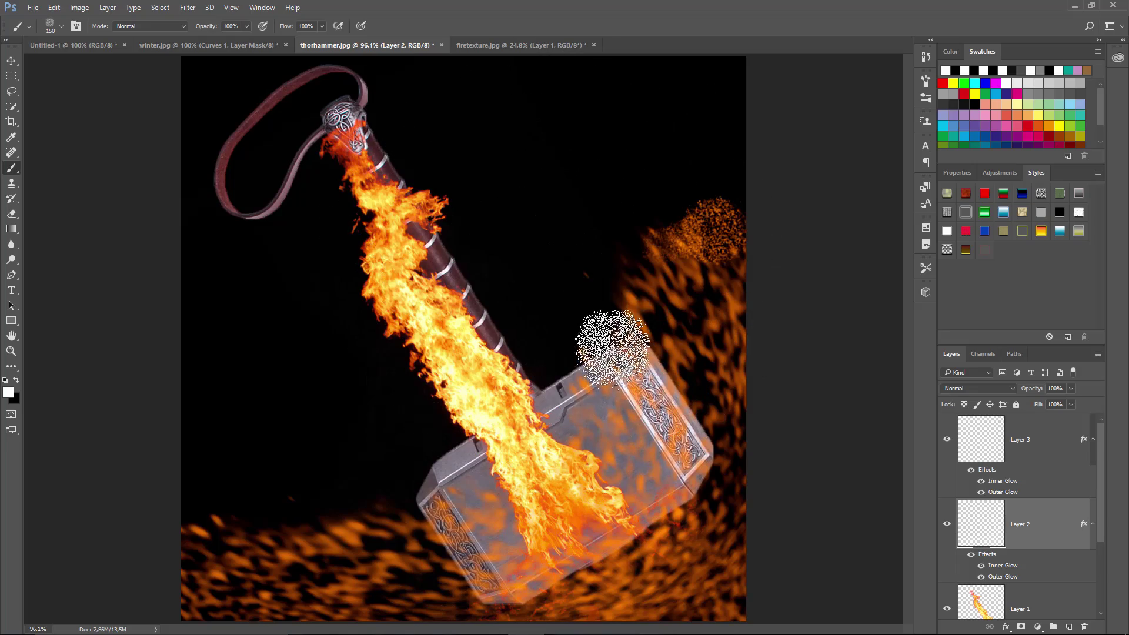
{"action": "key", "text": "ctrl+z"}
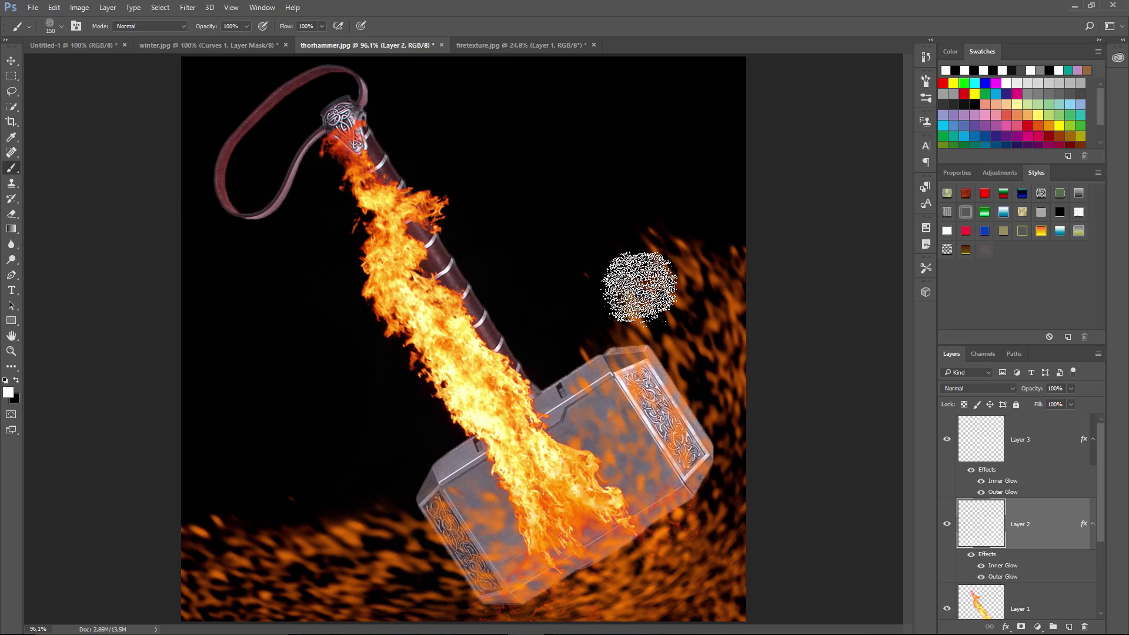
Set the speckled brush's spacing to 79% and paint scattered spark stamps around the hammer head on Layer 2.
{"action": "left_click", "coordinate": [926, 81]}
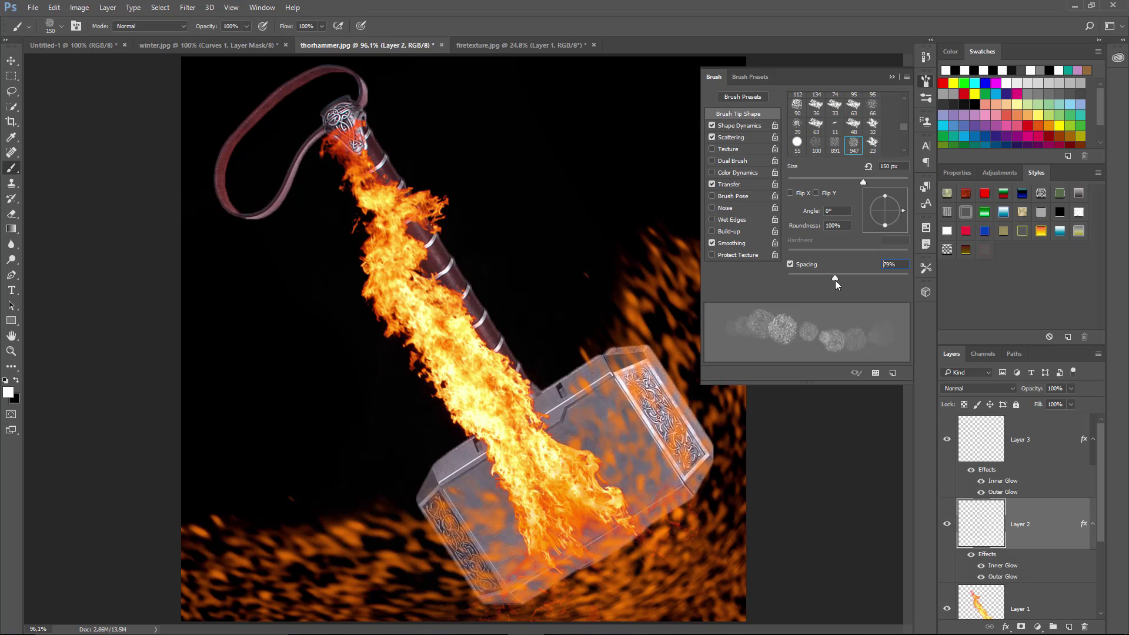
{"action": "left_click_drag", "start_coordinate": [580, 365], "coordinate": [529, 328]}
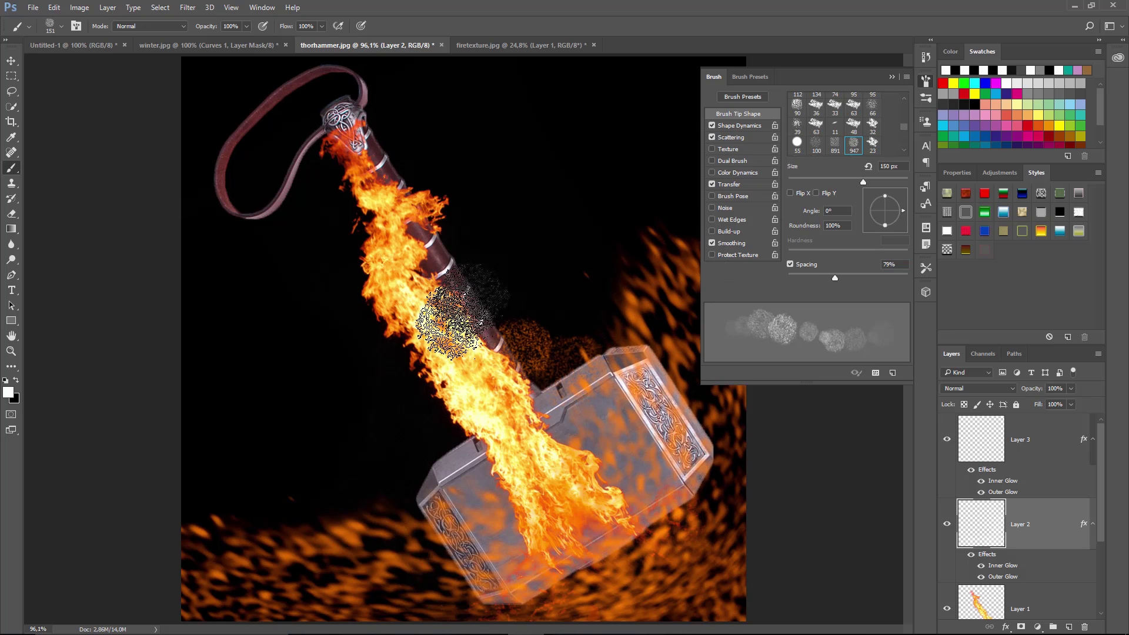
{"action": "mouse_move", "coordinate": [453, 415]}
{"action": "left_mouse_down"}
{"action": "mouse_move", "coordinate": [454, 441]}
{"action": "mouse_move", "coordinate": [419, 444]}
{"action": "mouse_move", "coordinate": [380, 506]}
{"action": "mouse_move", "coordinate": [401, 494]}
{"action": "mouse_move", "coordinate": [306, 525]}
{"action": "mouse_move", "coordinate": [345, 528]}
{"action": "mouse_move", "coordinate": [299, 538]}
{"action": "mouse_move", "coordinate": [227, 518]}
{"action": "mouse_move", "coordinate": [222, 591]}
{"action": "mouse_move", "coordinate": [197, 547]}
{"action": "mouse_move", "coordinate": [290, 565]}
{"action": "mouse_move", "coordinate": [333, 599]}
{"action": "mouse_move", "coordinate": [398, 581]}
{"action": "mouse_move", "coordinate": [392, 567]}
{"action": "mouse_move", "coordinate": [447, 594]}
{"action": "left_mouse_up"}
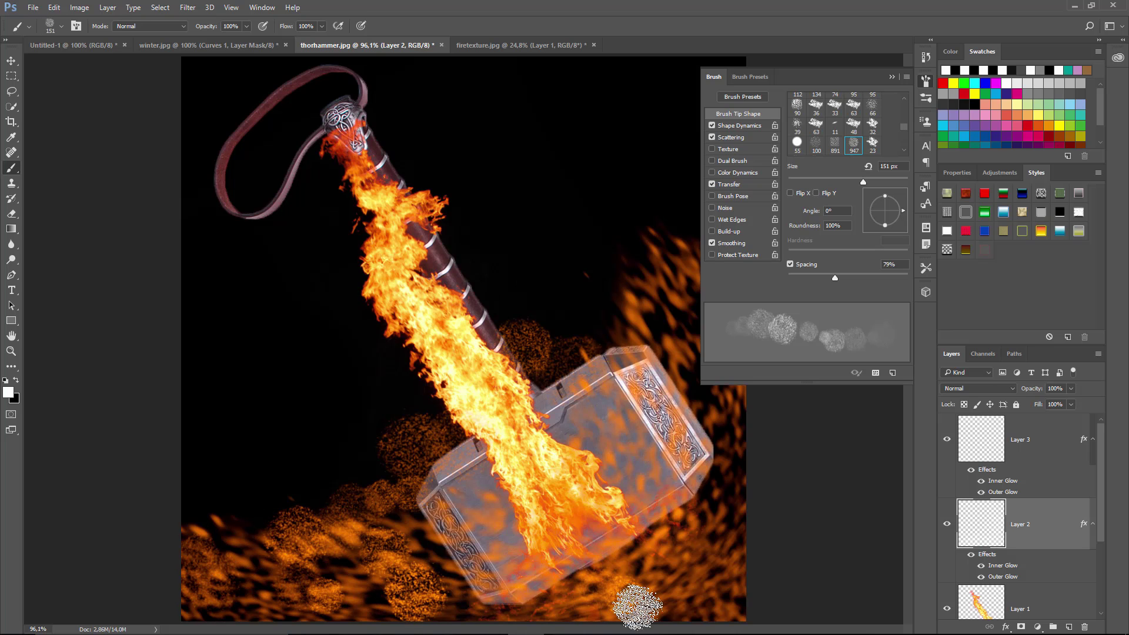
{"action": "left_click_drag", "start_coordinate": [716, 416], "coordinate": [757, 466]}
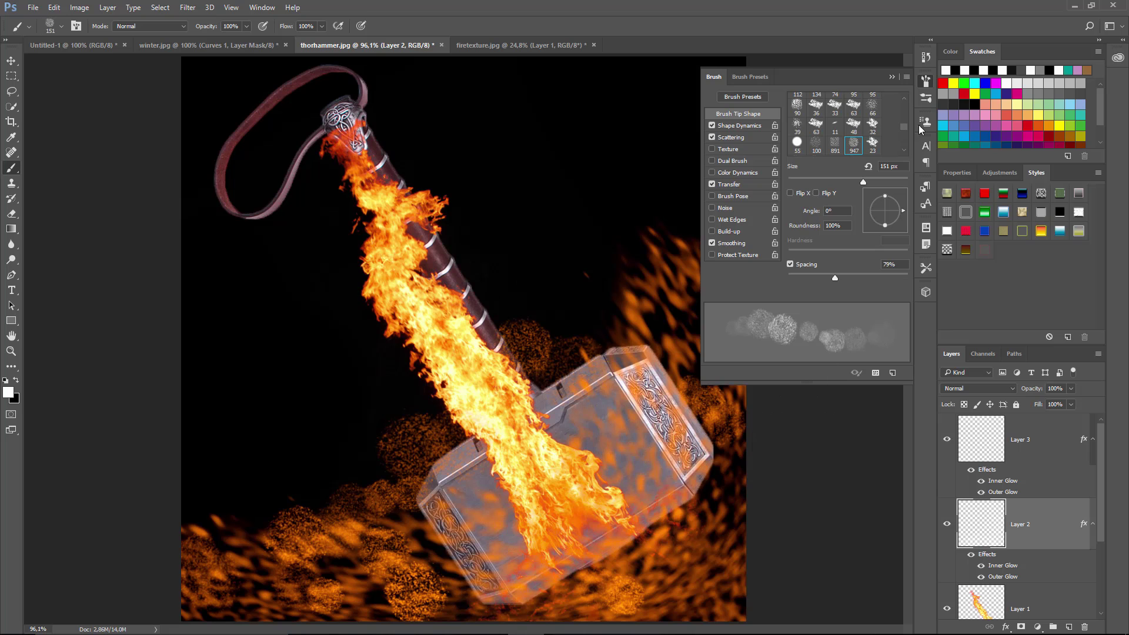
{"action": "left_click", "coordinate": [925, 82]}
{"action": "left_click", "coordinate": [721, 221]}
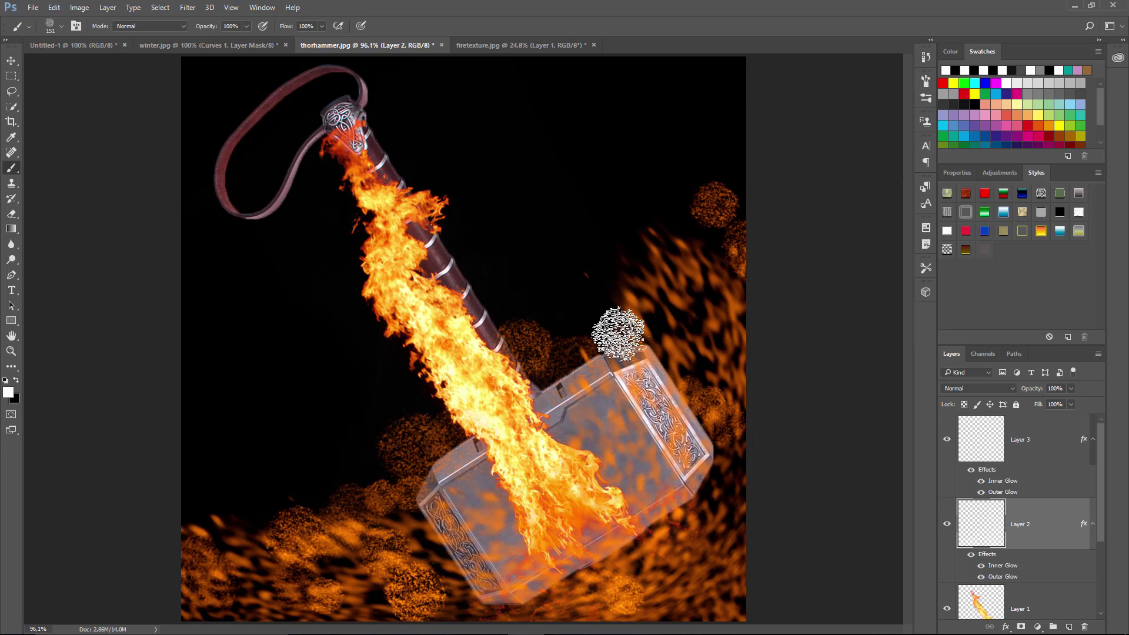
{"action": "left_click_drag", "start_coordinate": [643, 267], "coordinate": [729, 411]}
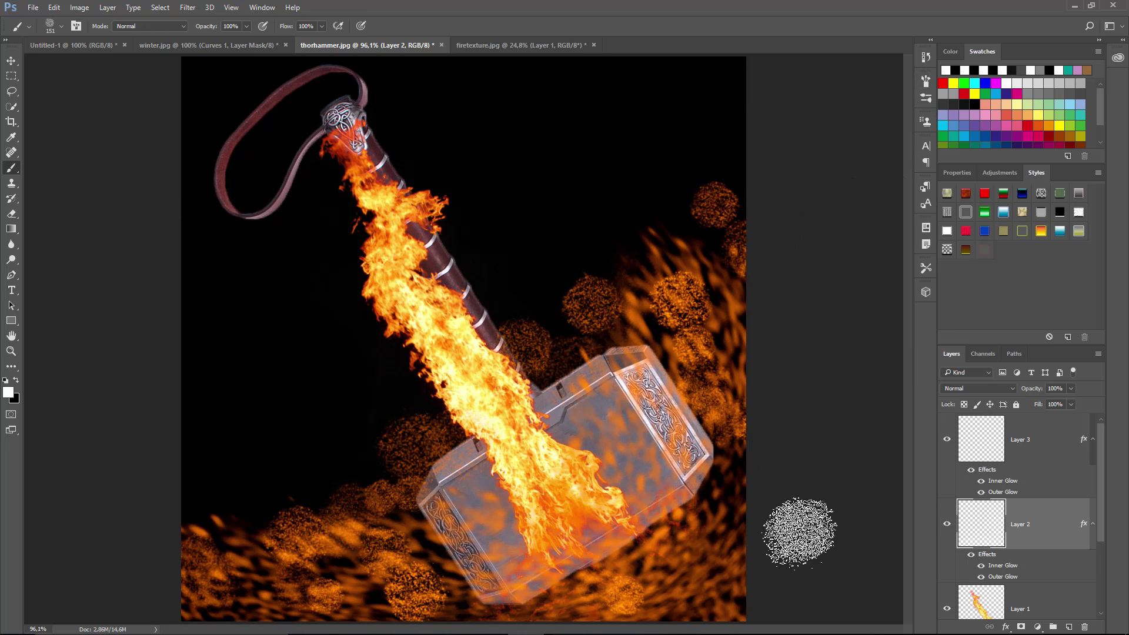
Reduce the speckled brush's spacing to 29%.
{"action": "left_click", "coordinate": [923, 58]}
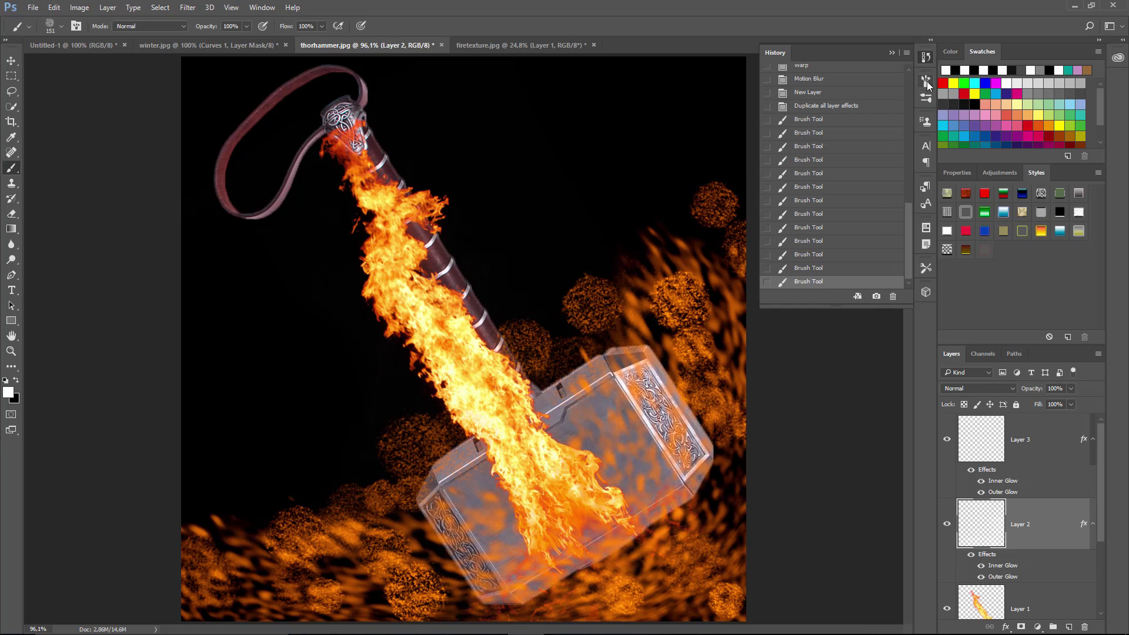
{"action": "left_click", "coordinate": [926, 81]}
{"action": "left_click_drag", "start_coordinate": [835, 278], "coordinate": [805, 285]}
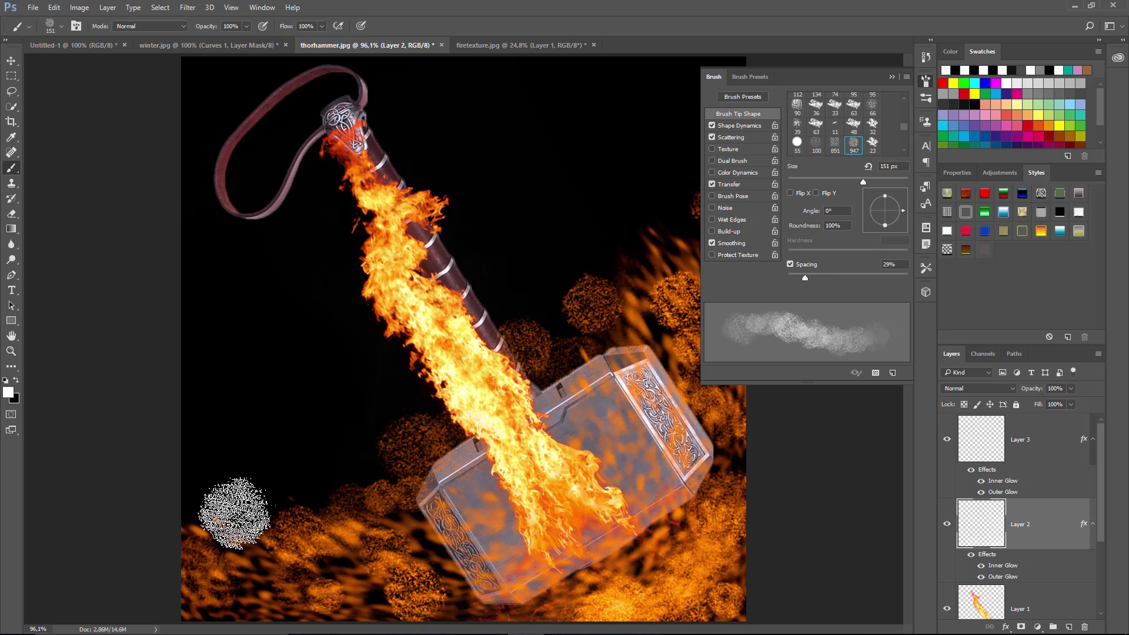
Paint denser sparks to the left of the hammer head on Layer 2 and try to warp the layer.
{"action": "mouse_move", "coordinate": [370, 479]}
{"action": "left_mouse_down"}
{"action": "mouse_move", "coordinate": [326, 461]}
{"action": "mouse_move", "coordinate": [381, 462]}
{"action": "mouse_move", "coordinate": [383, 427]}
{"action": "mouse_move", "coordinate": [410, 453]}
{"action": "mouse_move", "coordinate": [361, 404]}
{"action": "mouse_move", "coordinate": [288, 483]}
{"action": "mouse_move", "coordinate": [277, 527]}
{"action": "mouse_move", "coordinate": [253, 532]}
{"action": "mouse_move", "coordinate": [186, 480]}
{"action": "mouse_move", "coordinate": [215, 588]}
{"action": "left_mouse_up"}
{"action": "left_click", "coordinate": [925, 82]}
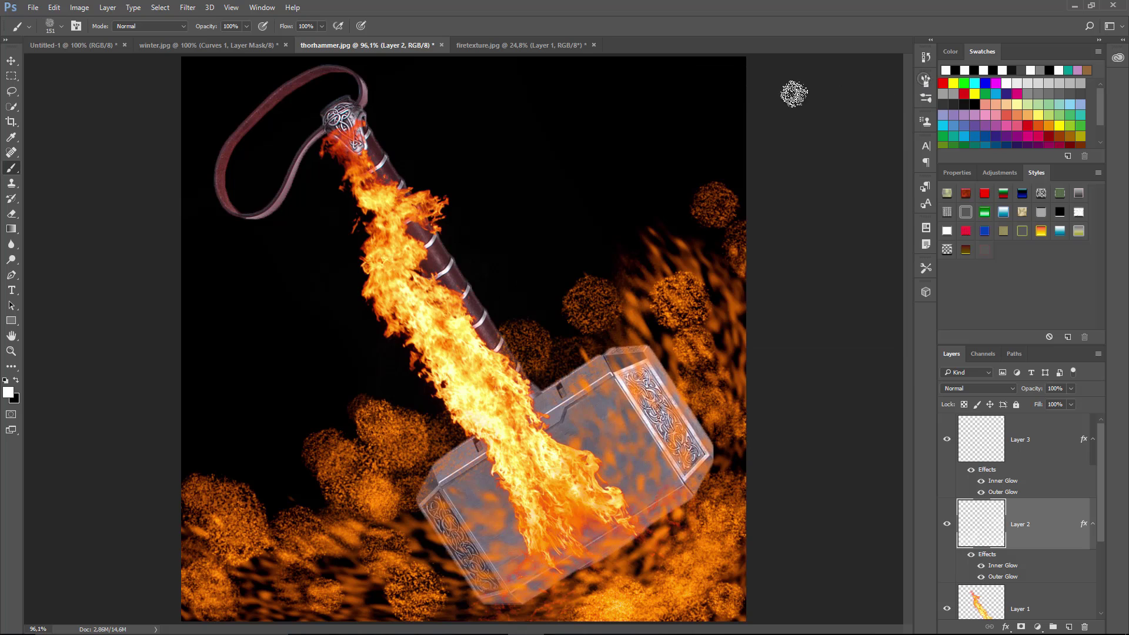
{"action": "left_click", "coordinate": [53, 12]}
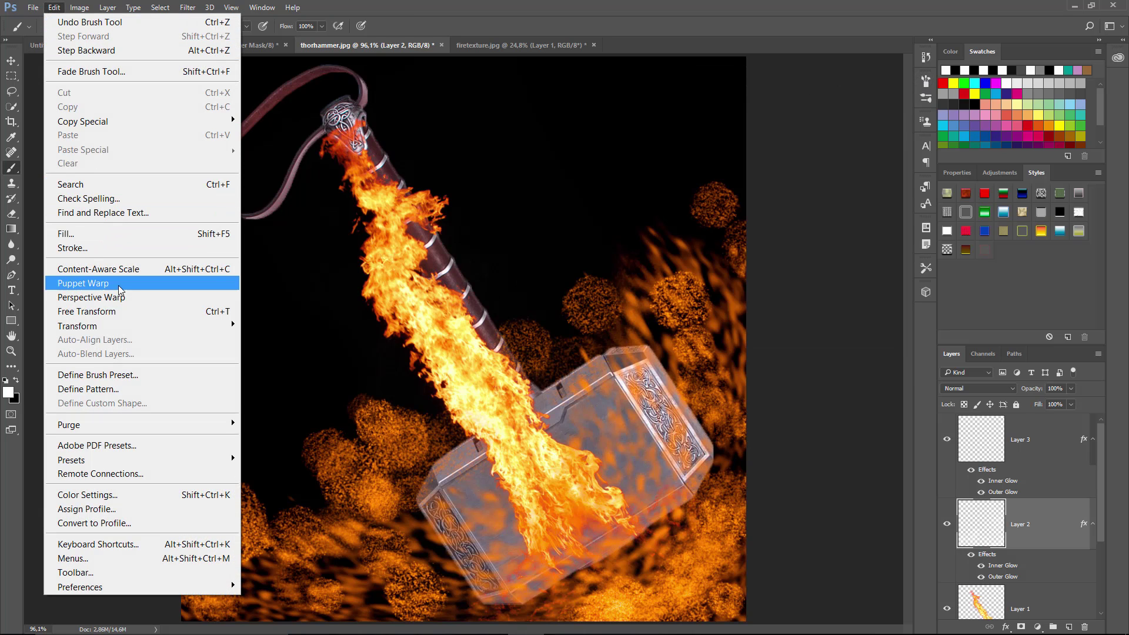
{"action": "mouse_move", "coordinate": [146, 326]}
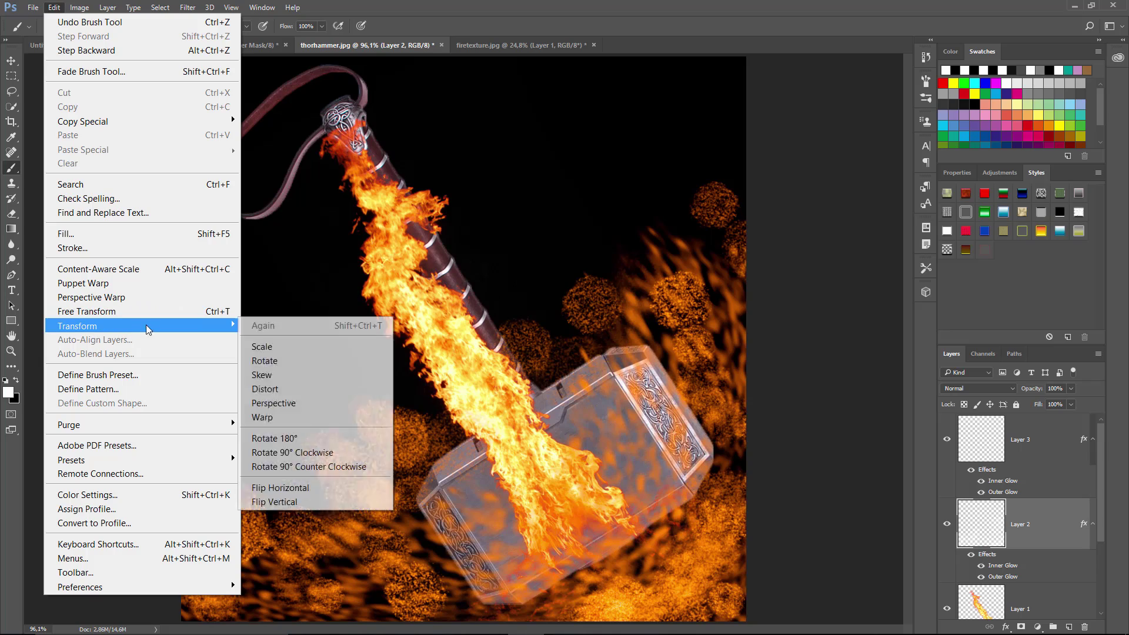
{"action": "left_click", "coordinate": [262, 417]}
{"action": "left_click_drag", "start_coordinate": [509, 457], "coordinate": [545, 466]}
{"action": "key", "text": "ctrl+z"}
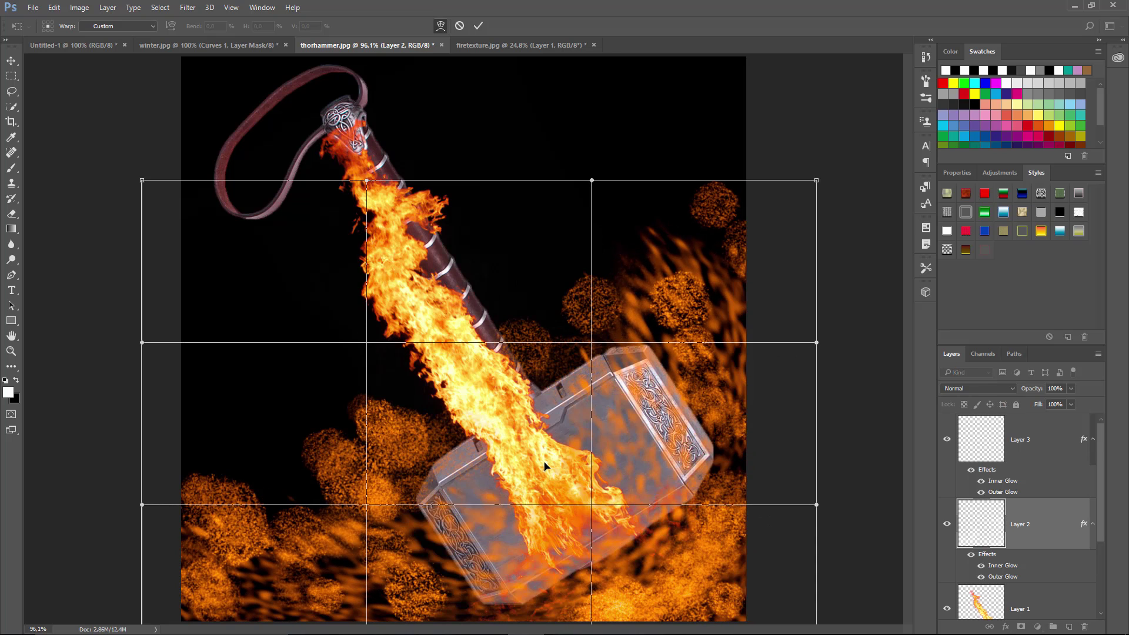
{"action": "key", "text": "Return"}
{"action": "key", "text": "b"}
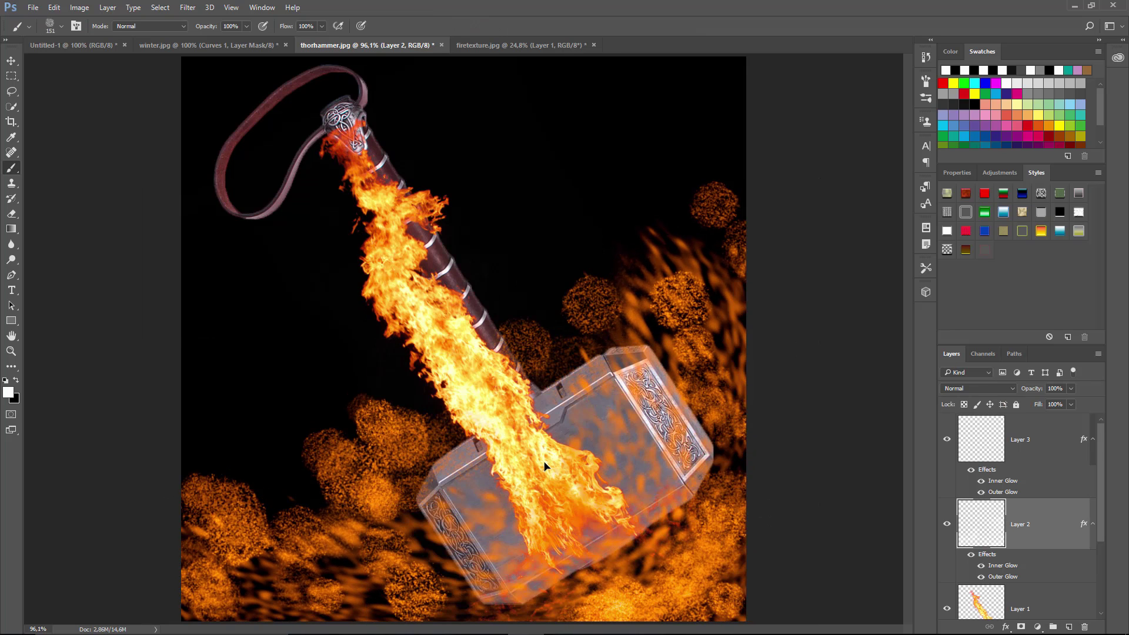
Undo all the newly painted speckled strokes on Layer 2, back to the warped and blurred sparks.
{"action": "key", "text": "ctrl+alt+z"}
{"action": "key", "text": "ctrl+alt+z"}
{"action": "key", "text": "ctrl+alt+z"}
{"action": "key", "text": "ctrl+alt+z"}
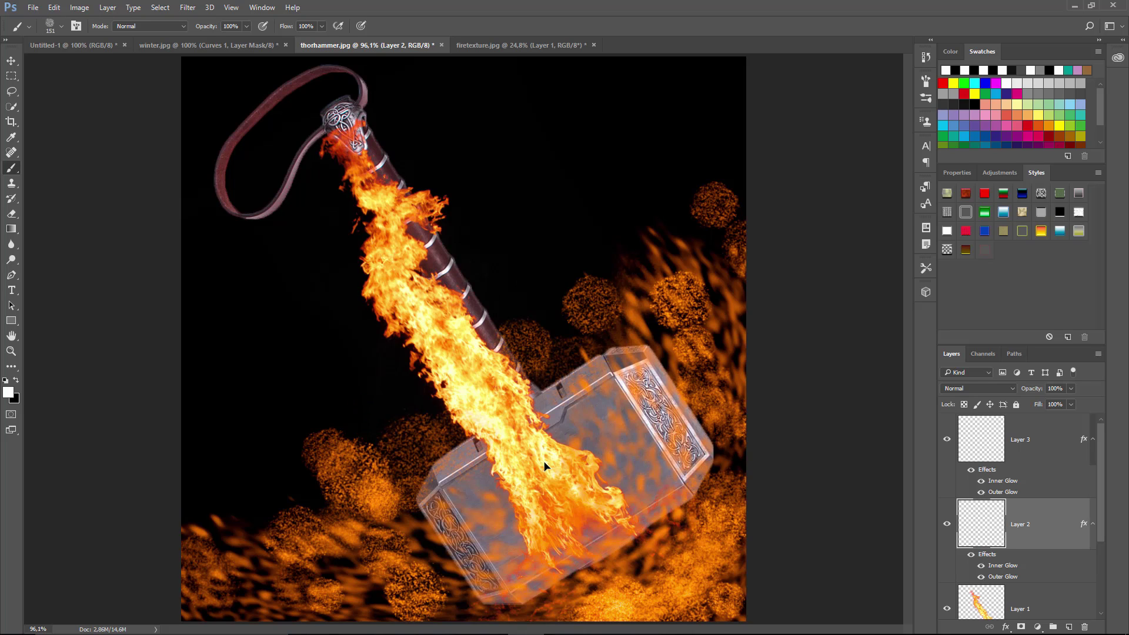
{"action": "key", "text": "ctrl+alt+z"}
{"action": "key", "text": "ctrl+alt+z"}
{"action": "key", "text": "ctrl+alt+z"}
{"action": "key", "text": "ctrl+alt+z"}
{"action": "key", "text": "ctrl+alt+z"}
{"action": "key", "text": "ctrl+alt+z"}
{"action": "key", "text": "ctrl+alt+z"}
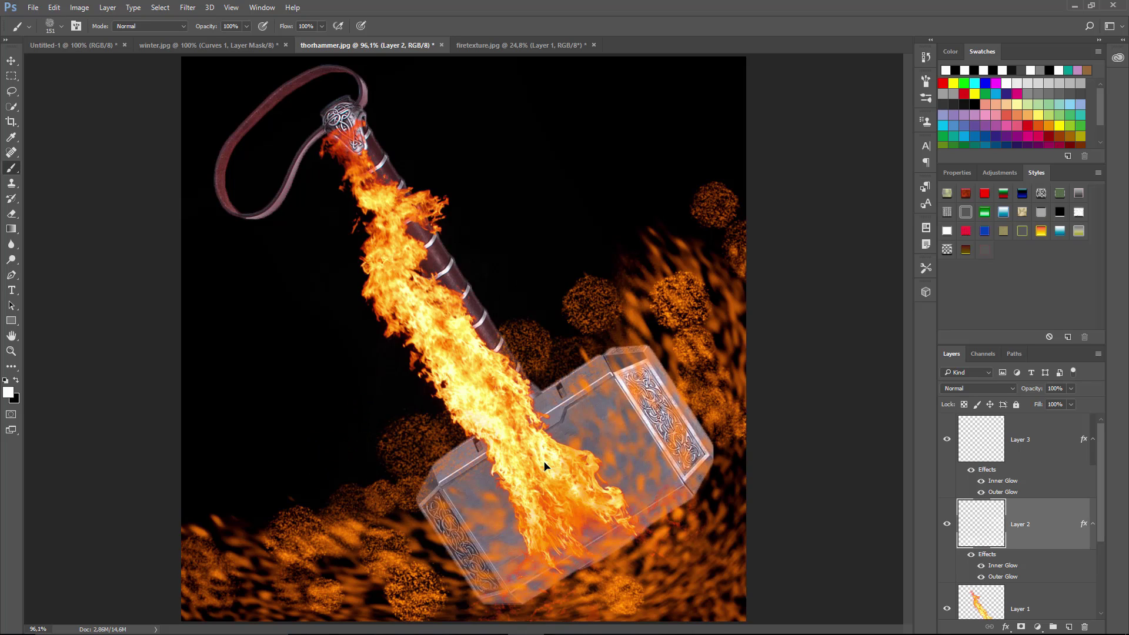
{"action": "key", "text": "ctrl+alt+z"}
{"action": "key", "text": "ctrl+alt+z"}
{"action": "key", "text": "ctrl+alt+z"}
{"action": "key", "text": "ctrl+alt+z"}
{"action": "key", "text": "ctrl+alt+z"}
{"action": "key", "text": "ctrl+alt+z"}
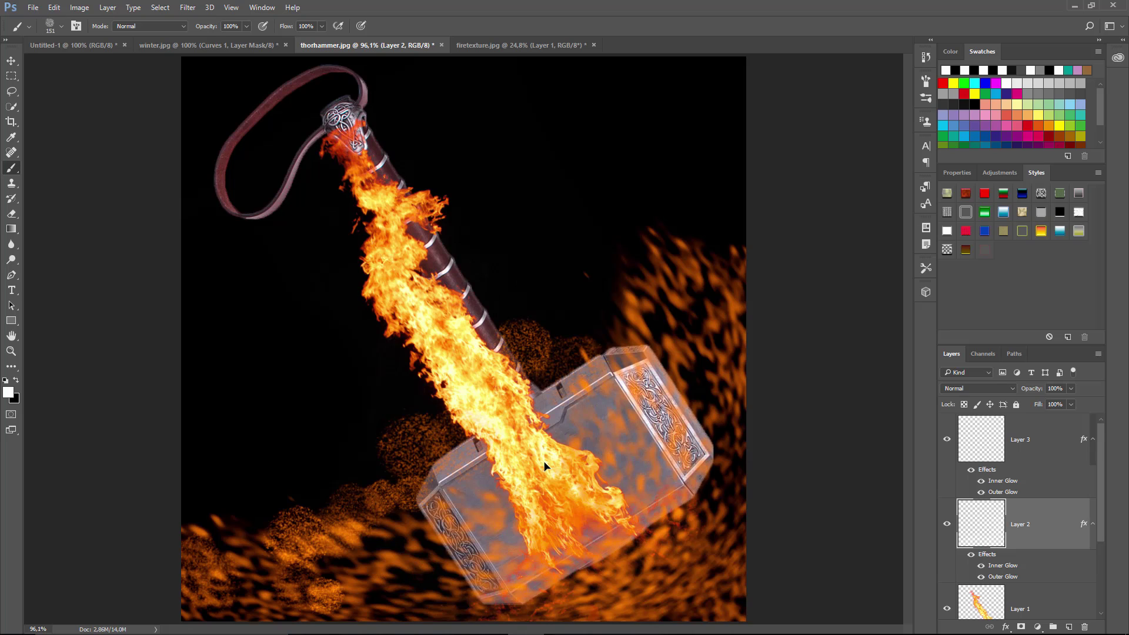
{"action": "key", "text": "ctrl+alt+z"}
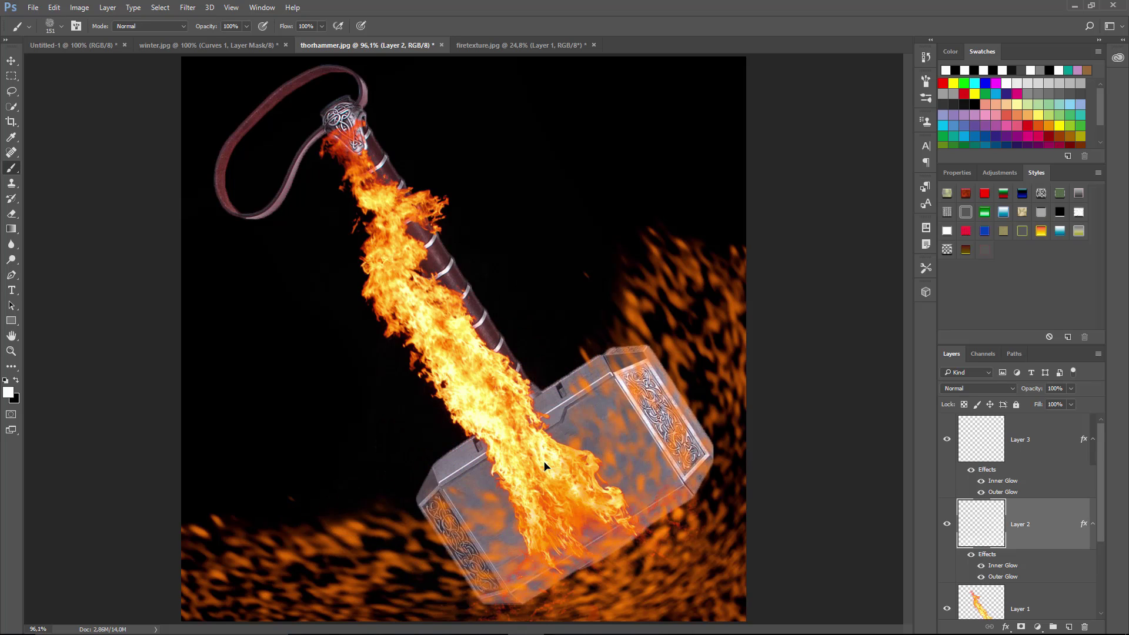
Paint speckled sparks on Layer 3 around the hammer head's right side, across the lower left, and along the handle to the strap.
{"action": "left_click", "coordinate": [997, 448]}
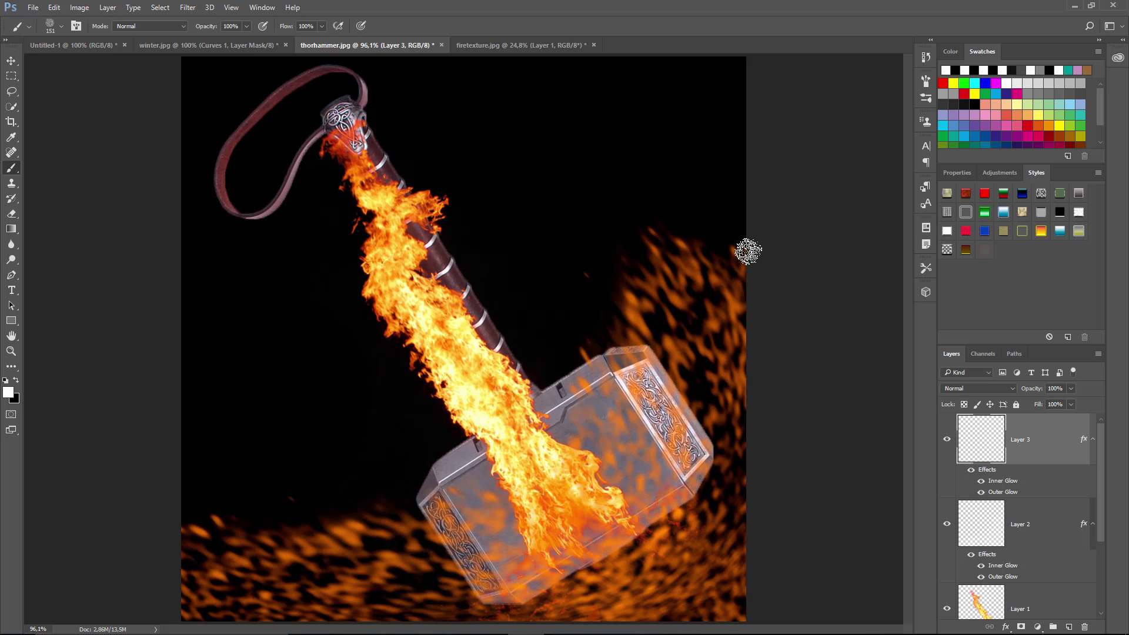
{"action": "mouse_move", "coordinate": [748, 251]}
{"action": "left_mouse_down"}
{"action": "mouse_move", "coordinate": [721, 240]}
{"action": "mouse_move", "coordinate": [566, 364]}
{"action": "mouse_move", "coordinate": [664, 342]}
{"action": "mouse_move", "coordinate": [683, 324]}
{"action": "mouse_move", "coordinate": [735, 469]}
{"action": "mouse_move", "coordinate": [673, 544]}
{"action": "mouse_move", "coordinate": [690, 589]}
{"action": "mouse_move", "coordinate": [645, 600]}
{"action": "left_mouse_up"}
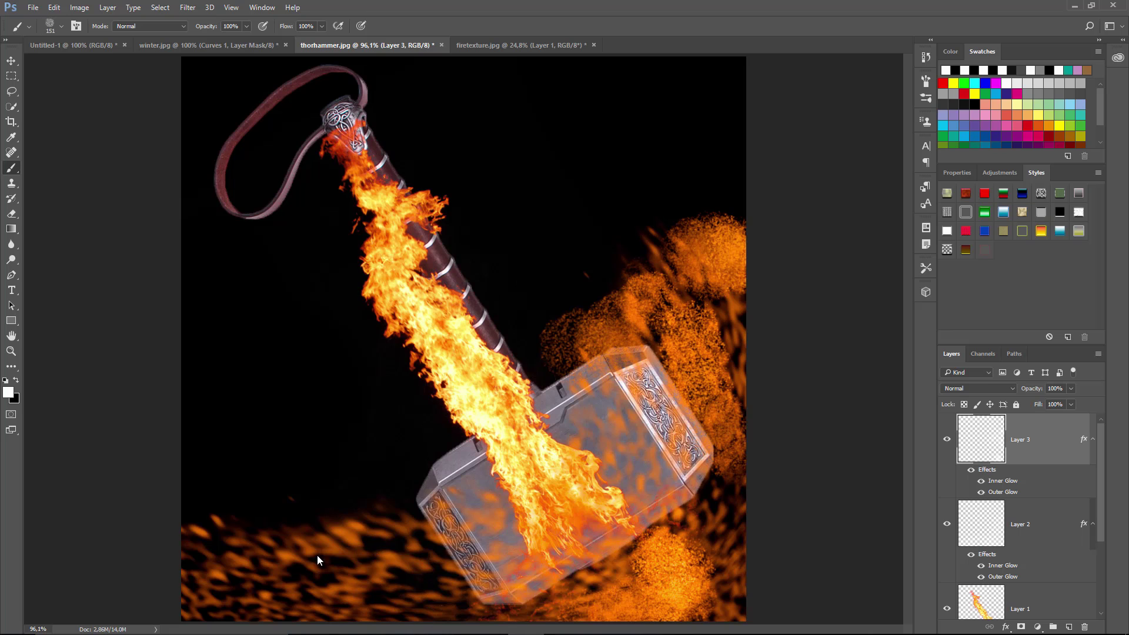
{"action": "mouse_move", "coordinate": [408, 461]}
{"action": "left_mouse_down"}
{"action": "mouse_move", "coordinate": [403, 479]}
{"action": "mouse_move", "coordinate": [297, 542]}
{"action": "mouse_move", "coordinate": [159, 566]}
{"action": "left_mouse_up"}
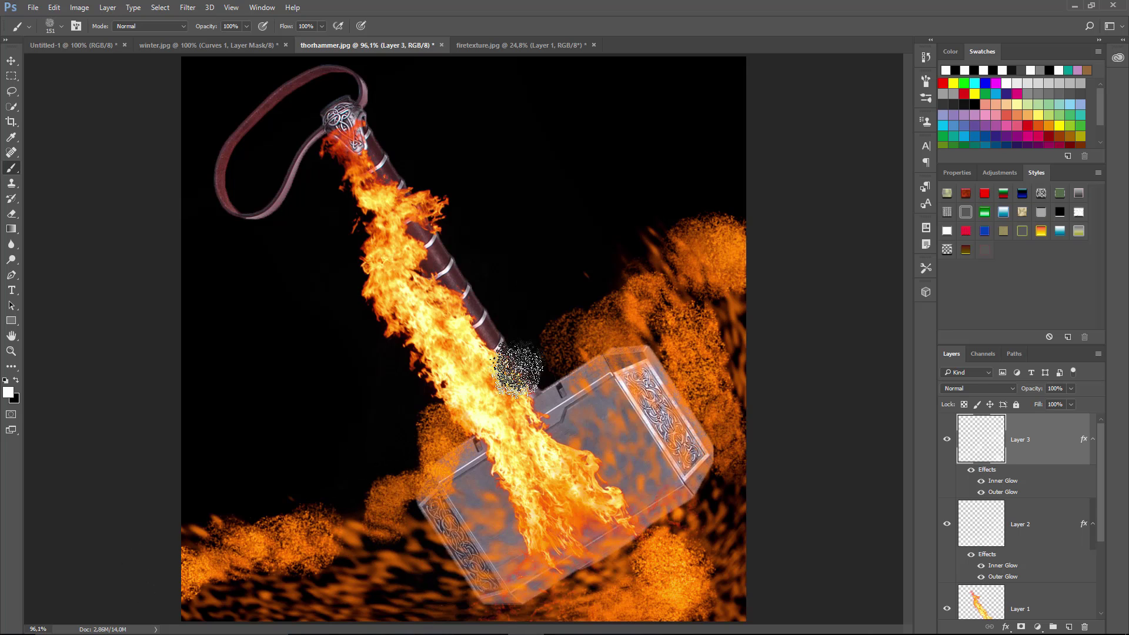
{"action": "mouse_move", "coordinate": [517, 369]}
{"action": "left_mouse_down"}
{"action": "mouse_move", "coordinate": [337, 109]}
{"action": "mouse_move", "coordinate": [351, 215]}
{"action": "mouse_move", "coordinate": [338, 292]}
{"action": "mouse_move", "coordinate": [365, 126]}
{"action": "mouse_move", "coordinate": [401, 153]}
{"action": "mouse_move", "coordinate": [366, 106]}
{"action": "mouse_move", "coordinate": [337, 128]}
{"action": "mouse_move", "coordinate": [320, 205]}
{"action": "mouse_move", "coordinate": [332, 107]}
{"action": "mouse_move", "coordinate": [277, 162]}
{"action": "mouse_move", "coordinate": [228, 265]}
{"action": "mouse_move", "coordinate": [302, 155]}
{"action": "mouse_move", "coordinate": [224, 222]}
{"action": "left_mouse_up"}
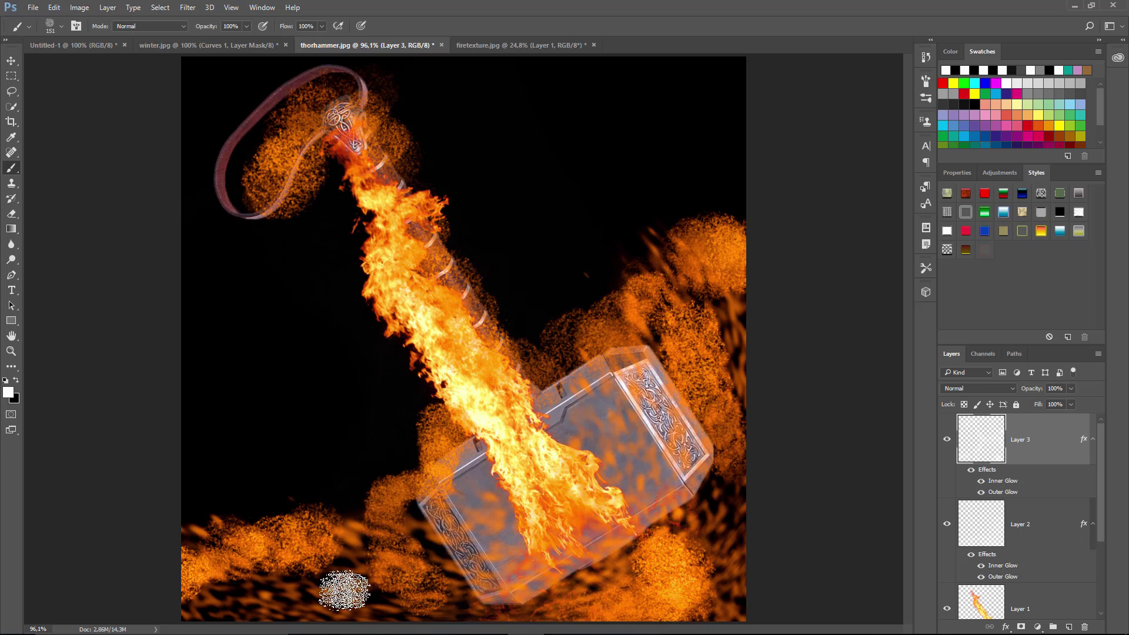
Add larger speckled sparks left of the hammer head on Layer 3, with the brush at 250 px and then 200 px.
{"action": "key", "text": "bracketright"}
{"action": "key", "text": "bracketright"}
{"action": "key", "text": "bracketright"}
{"action": "left_click_drag", "start_coordinate": [381, 437], "coordinate": [404, 465]}
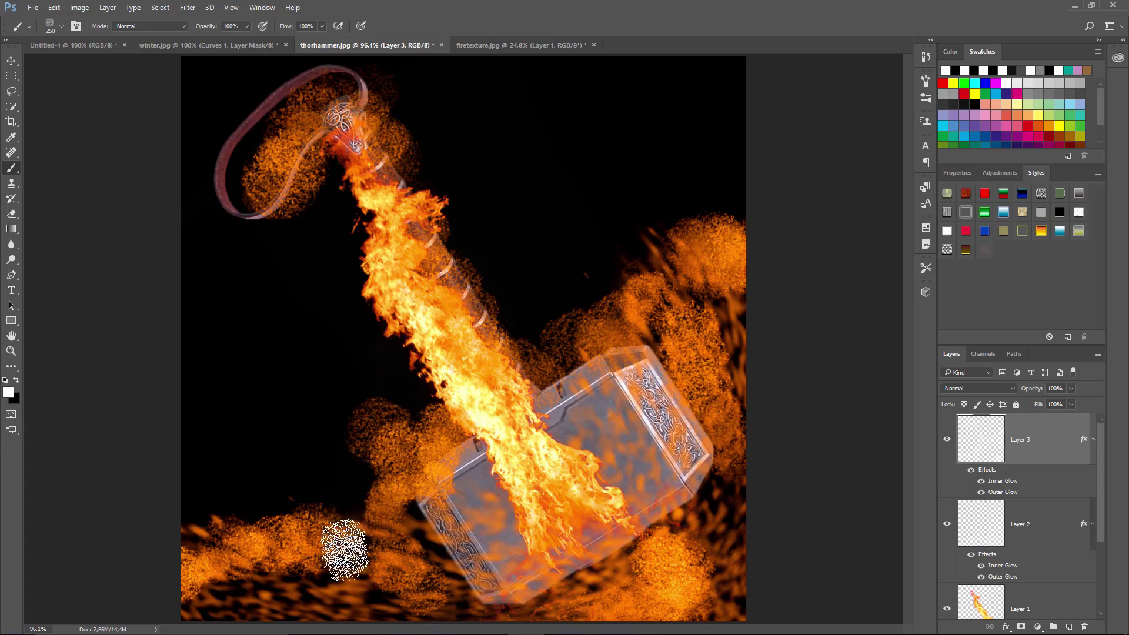
{"action": "left_click_drag", "start_coordinate": [356, 588], "coordinate": [336, 590]}
{"action": "key", "text": "bracketleft"}
{"action": "left_click_drag", "start_coordinate": [350, 477], "coordinate": [354, 554]}
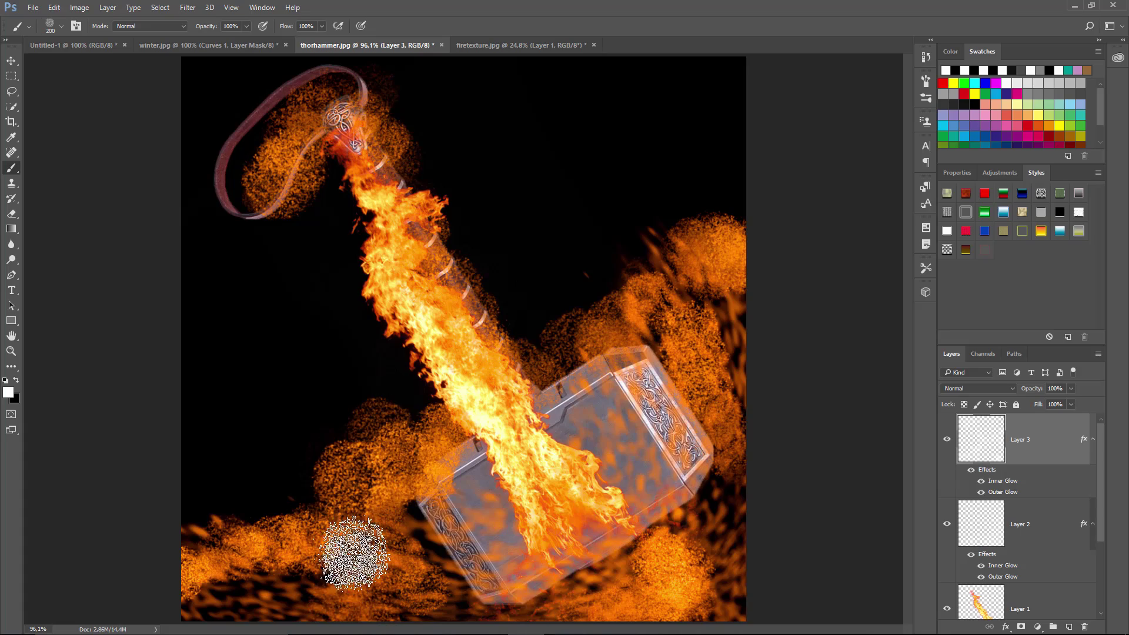
Enlarge the speckled brush to 400 px and fill the bottom of the image with sparks on Layer 3.
{"action": "key", "text": "bracketright"}
{"action": "key", "text": "bracketright"}
{"action": "key", "text": "bracketright"}
{"action": "left_click_drag", "start_coordinate": [289, 579], "coordinate": [189, 584]}
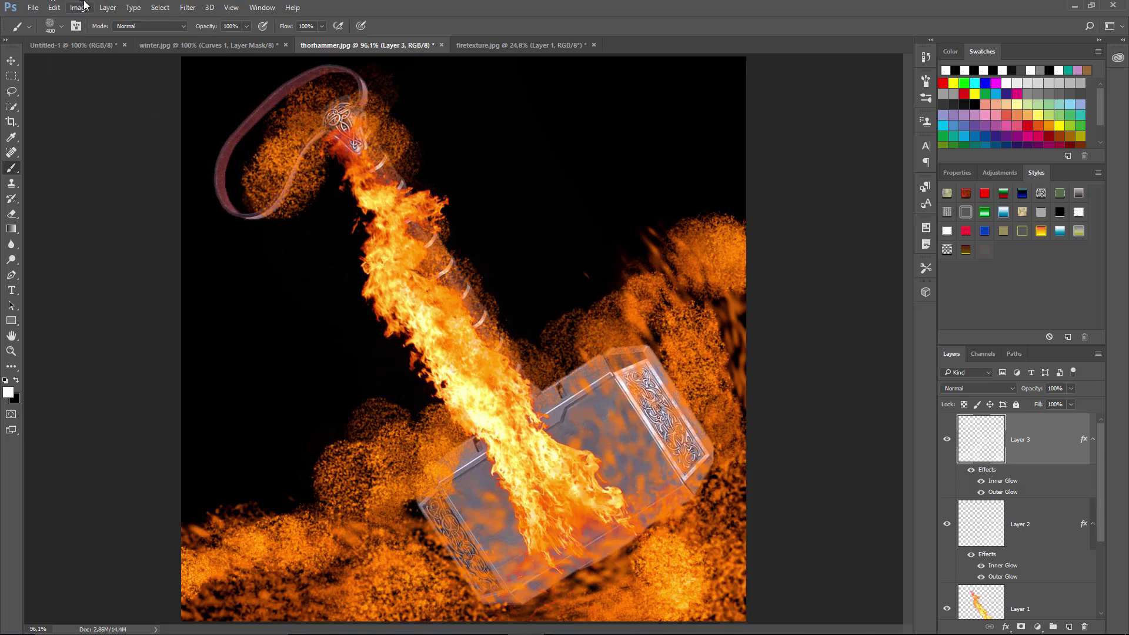
Warp Layer 3 by pulling its centre down and right into the hammer head, and reapply the last Motion Blur.
{"action": "left_click", "coordinate": [59, 9]}
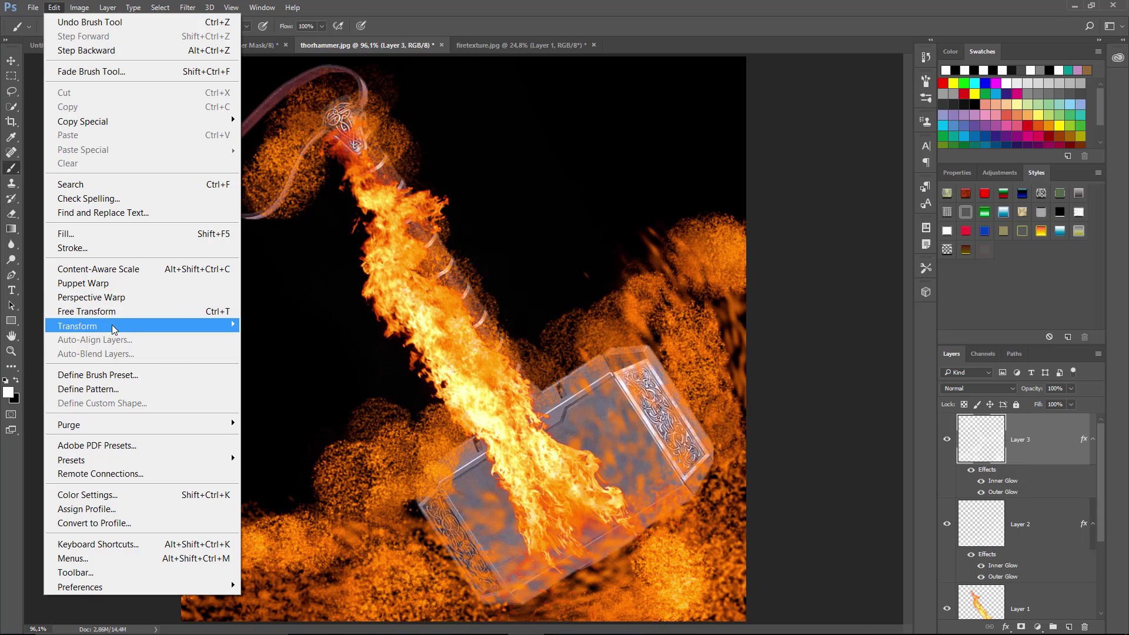
{"action": "mouse_move", "coordinate": [210, 324]}
{"action": "left_click", "coordinate": [260, 417]}
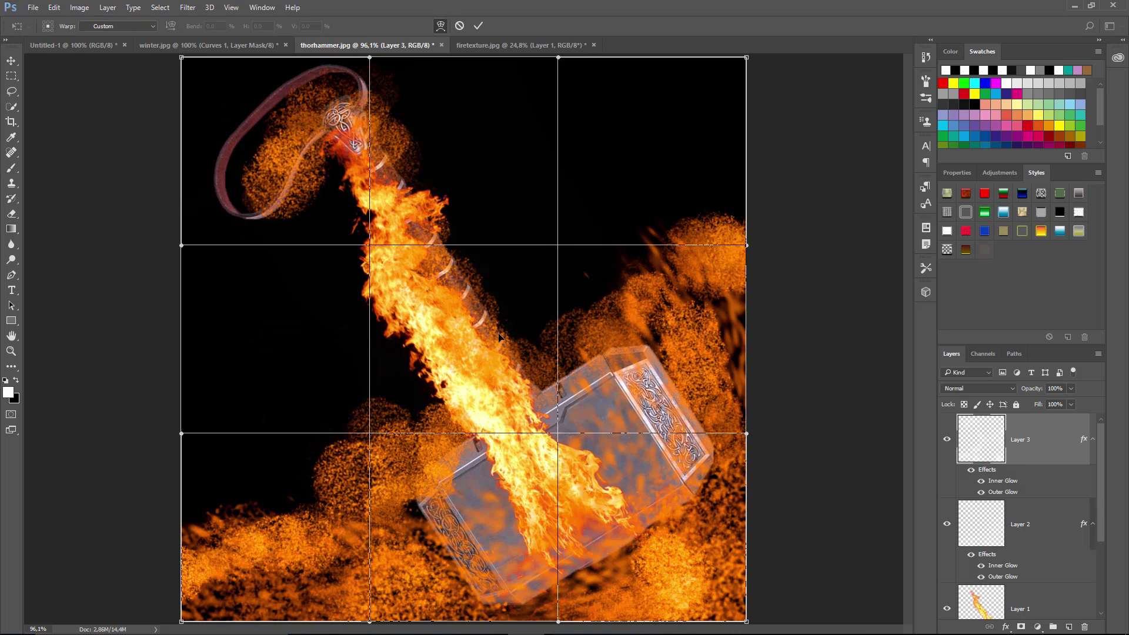
{"action": "left_click_drag", "start_coordinate": [488, 355], "coordinate": [554, 462]}
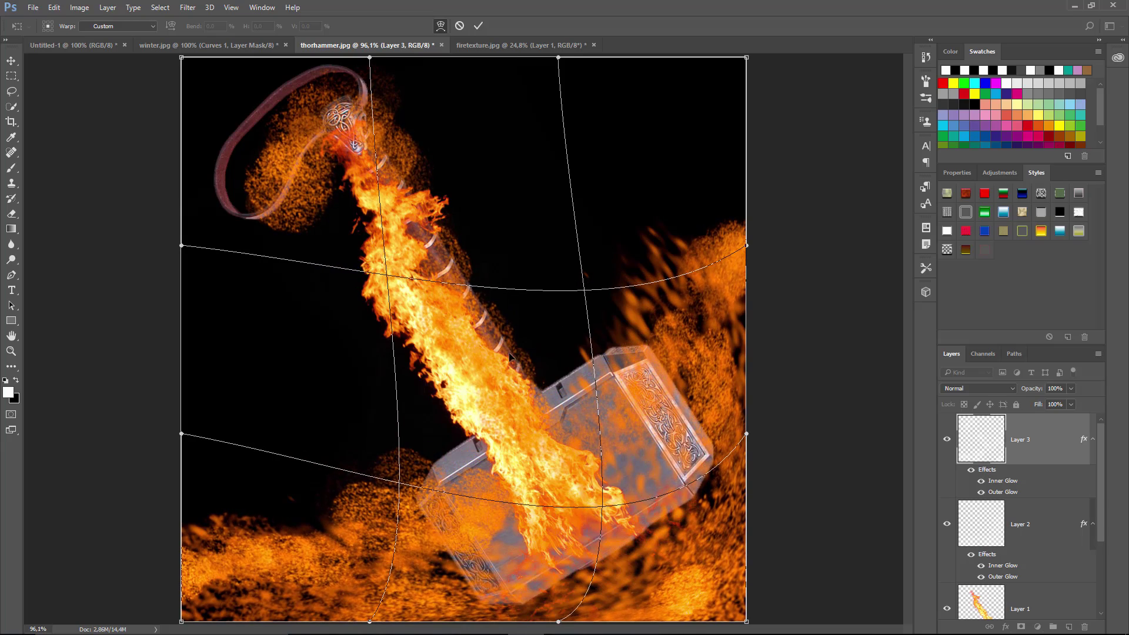
{"action": "key", "text": "Return"}
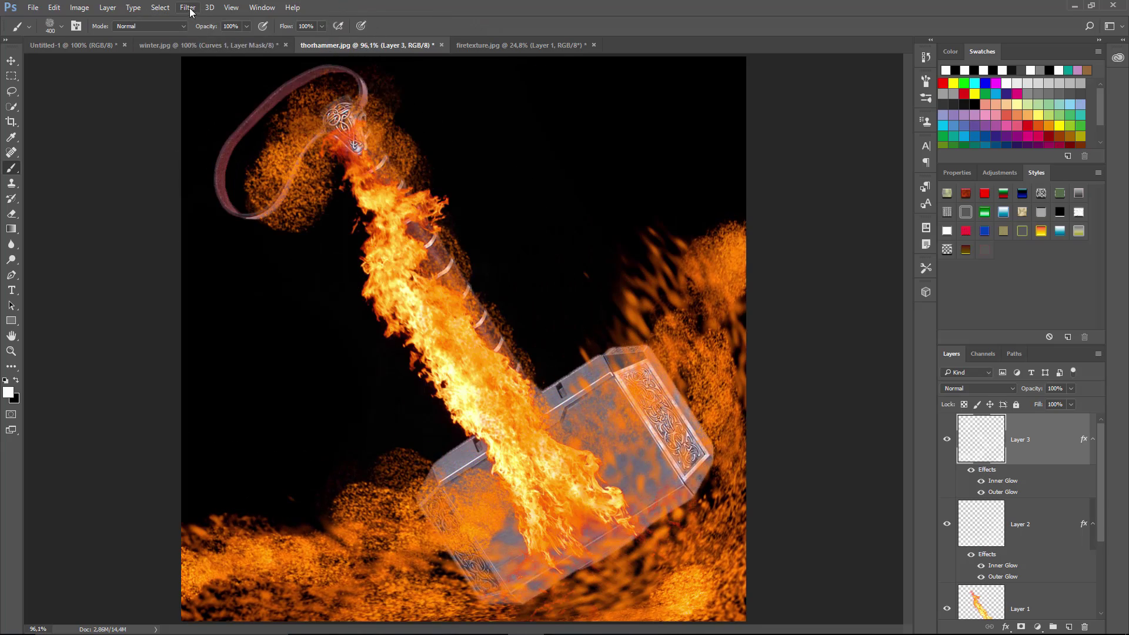
{"action": "left_click", "coordinate": [185, 8]}
{"action": "left_click", "coordinate": [194, 28]}
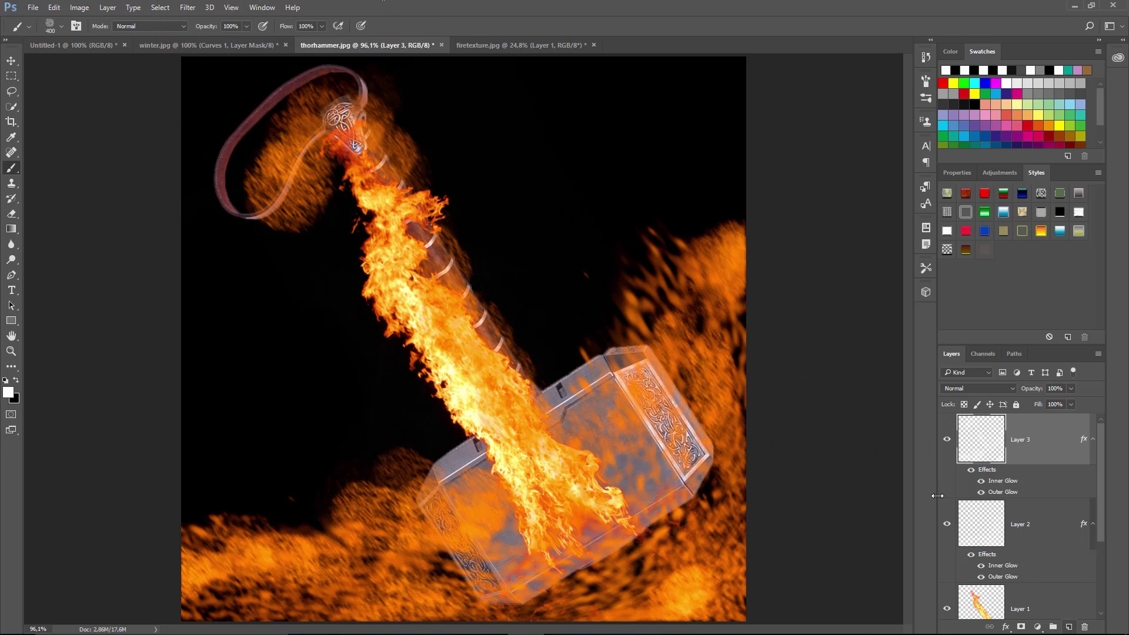
Add a new layer above Layer 3 and copy Layer 3's Inner Glow and Outer Glow style onto it.
{"action": "left_click", "coordinate": [1069, 627]}
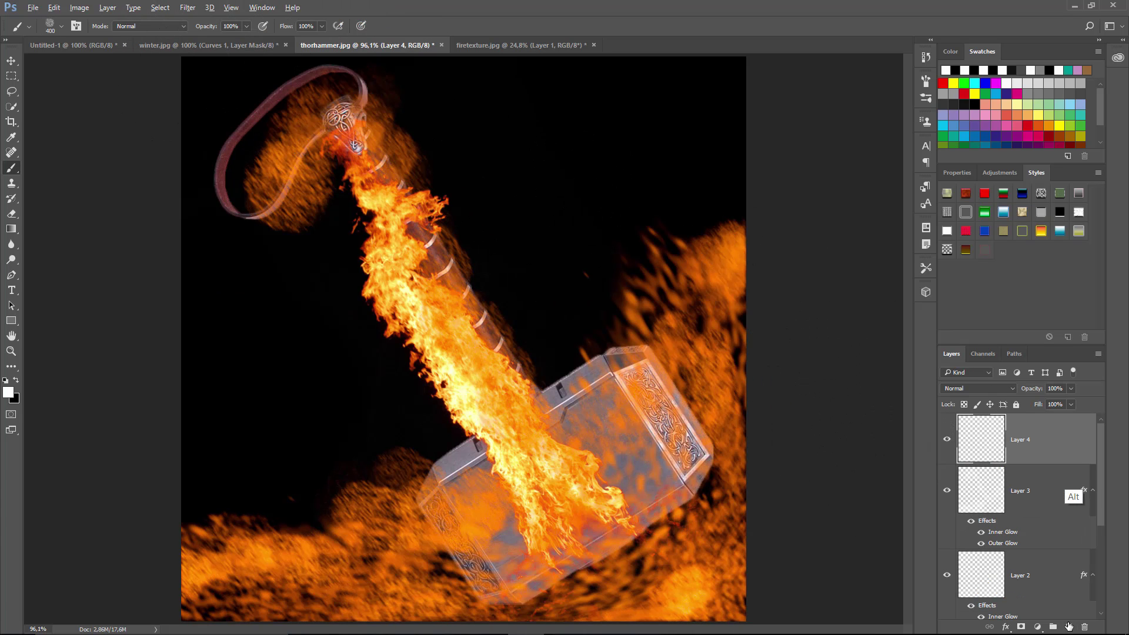
{"action": "left_click_drag", "start_coordinate": [1080, 448], "coordinate": [1081, 448]}
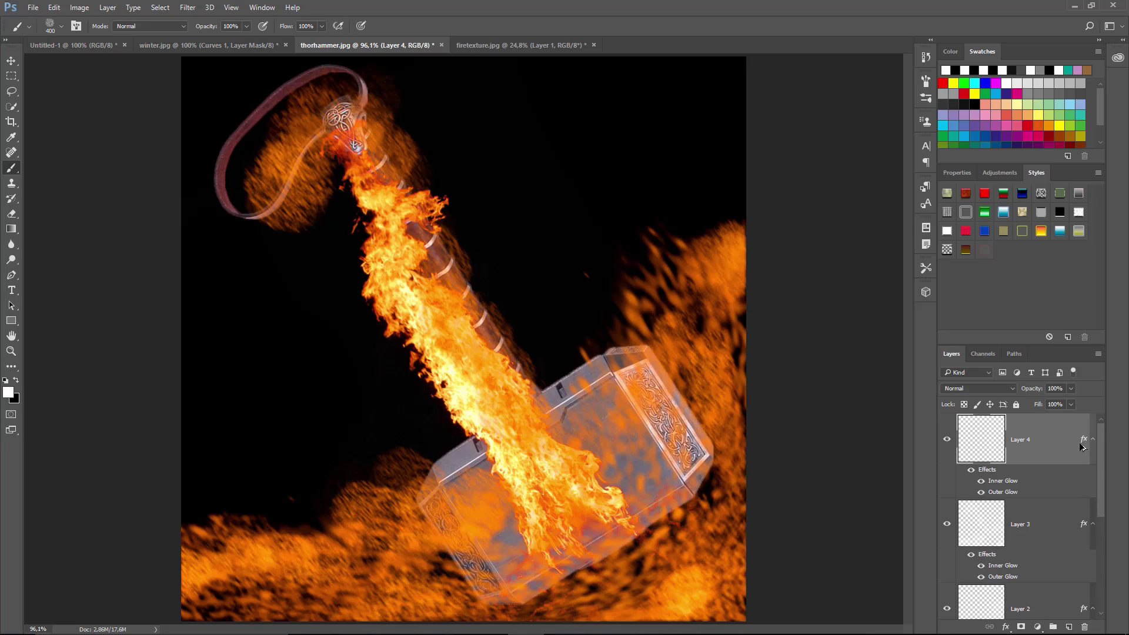
Reduce the speckled brush to 80 px and stamp small sparks on Layer 4 along the right side of the hammer head.
{"action": "key", "text": "bracketleft"}
{"action": "key", "text": "bracketleft"}
{"action": "key", "text": "bracketleft"}
{"action": "key", "text": "bracketleft"}
{"action": "key", "text": "bracketleft"}
{"action": "key", "text": "bracketleft"}
{"action": "key", "text": "bracketleft"}
{"action": "key", "text": "bracketleft"}
{"action": "key", "text": "bracketleft"}
{"action": "left_click_drag", "start_coordinate": [738, 197], "coordinate": [756, 240]}
{"action": "left_click", "coordinate": [669, 319]}
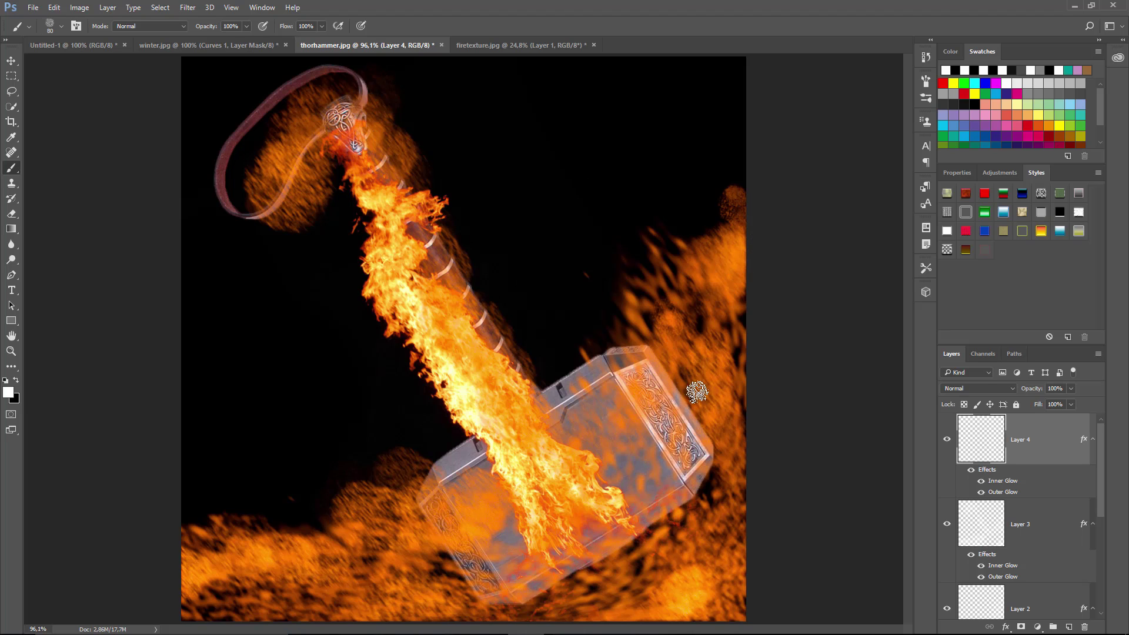
{"action": "left_click", "coordinate": [727, 496]}
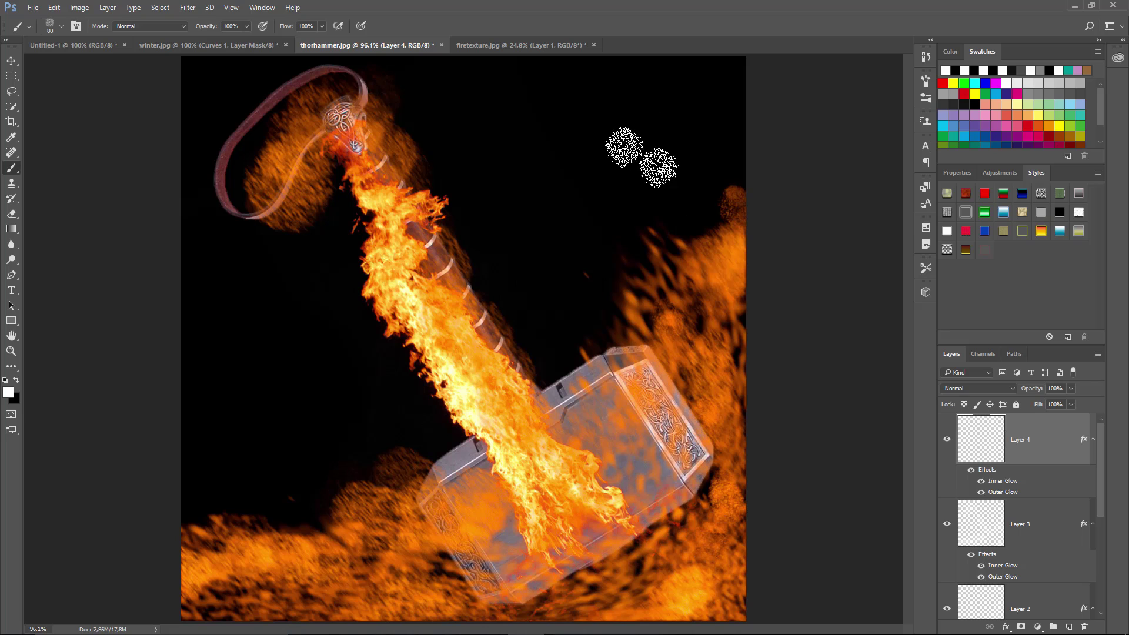
Set the speckled brush's scatter to 632% on both axes and stamp sparks on Layer 4 around the hammer head.
{"action": "left_click", "coordinate": [925, 80]}
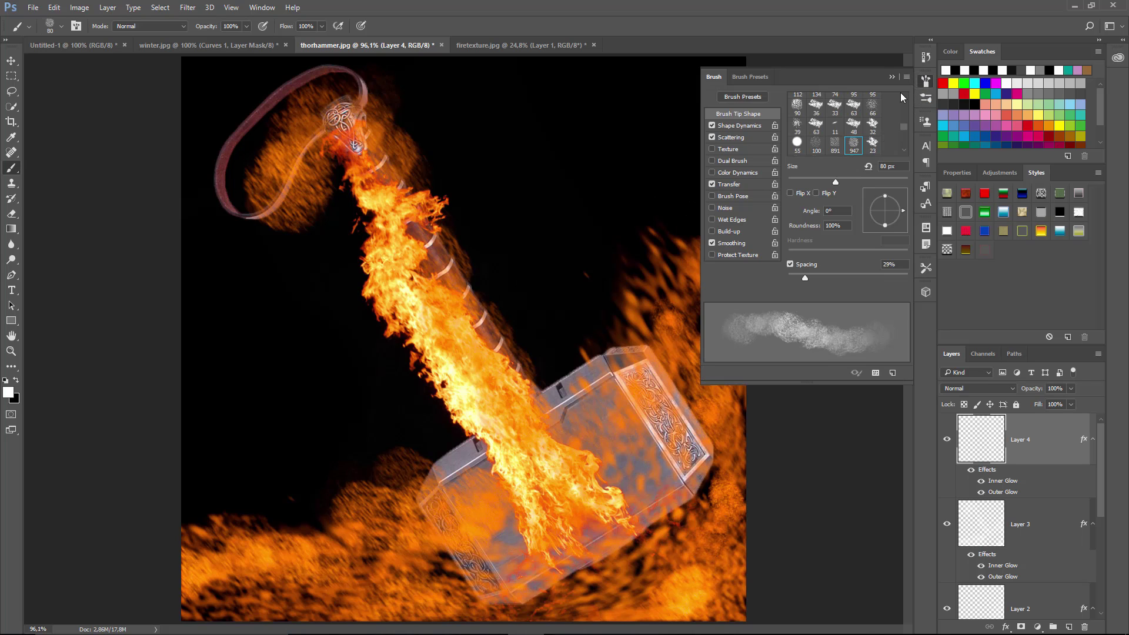
{"action": "left_click", "coordinate": [753, 127]}
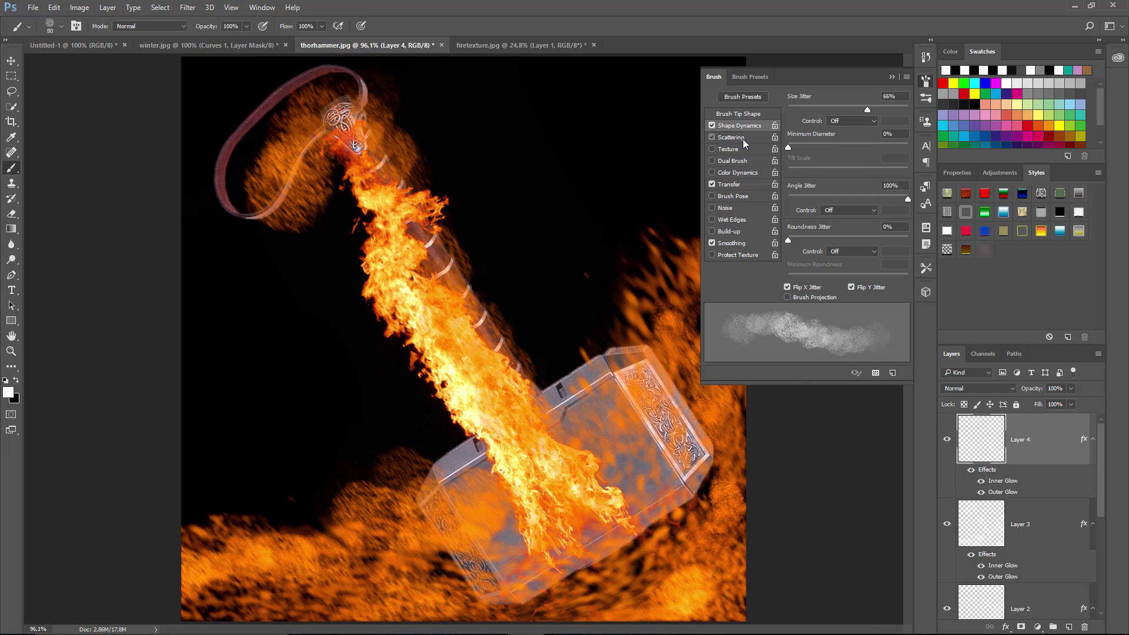
{"action": "left_click", "coordinate": [743, 138]}
{"action": "left_click_drag", "start_coordinate": [792, 108], "coordinate": [863, 112]}
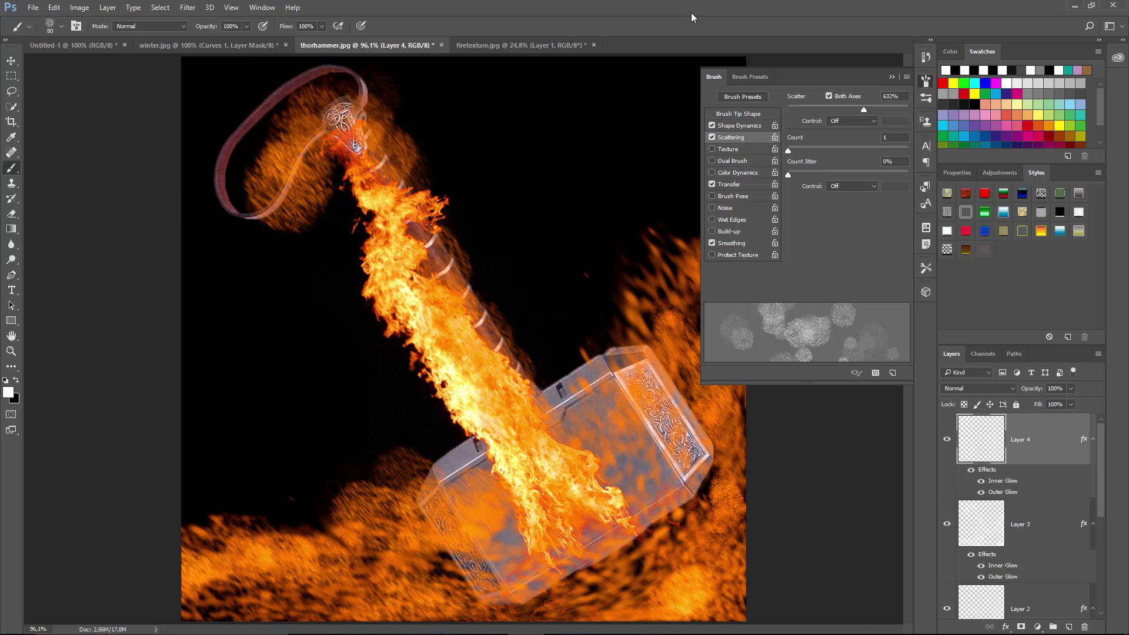
{"action": "left_click", "coordinate": [926, 83]}
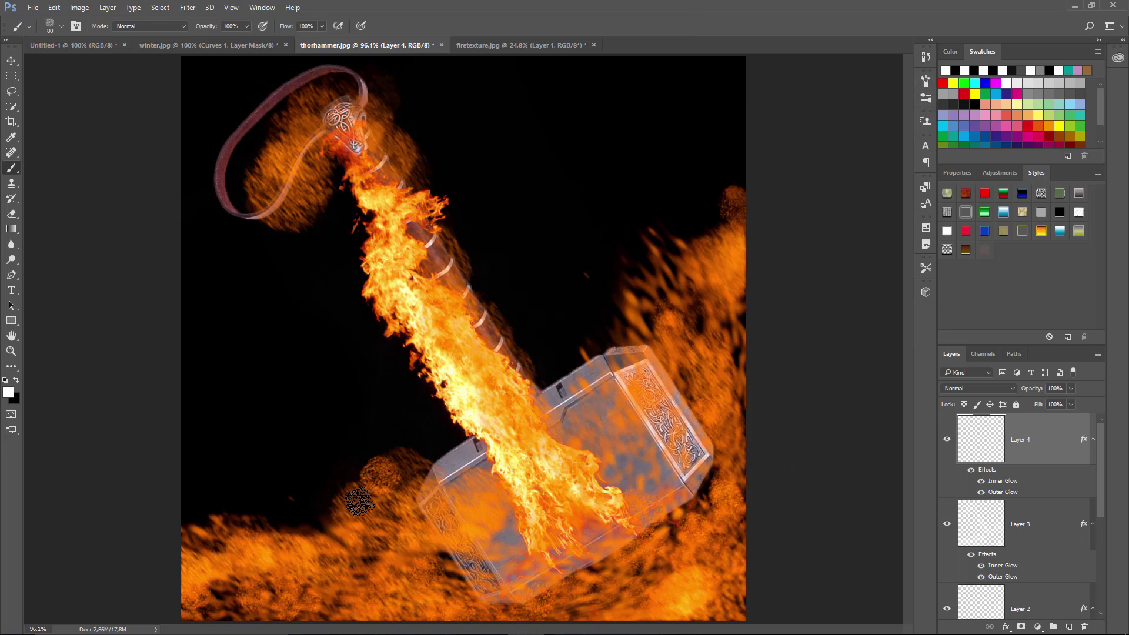
{"action": "left_click_drag", "start_coordinate": [705, 226], "coordinate": [712, 445]}
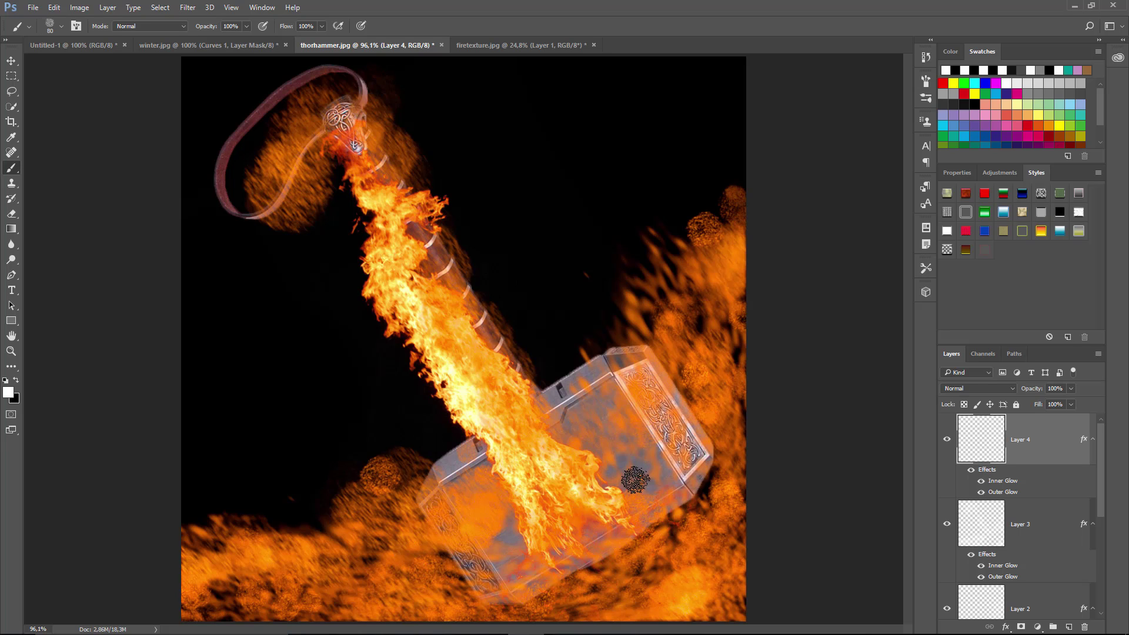
{"action": "left_click", "coordinate": [553, 375]}
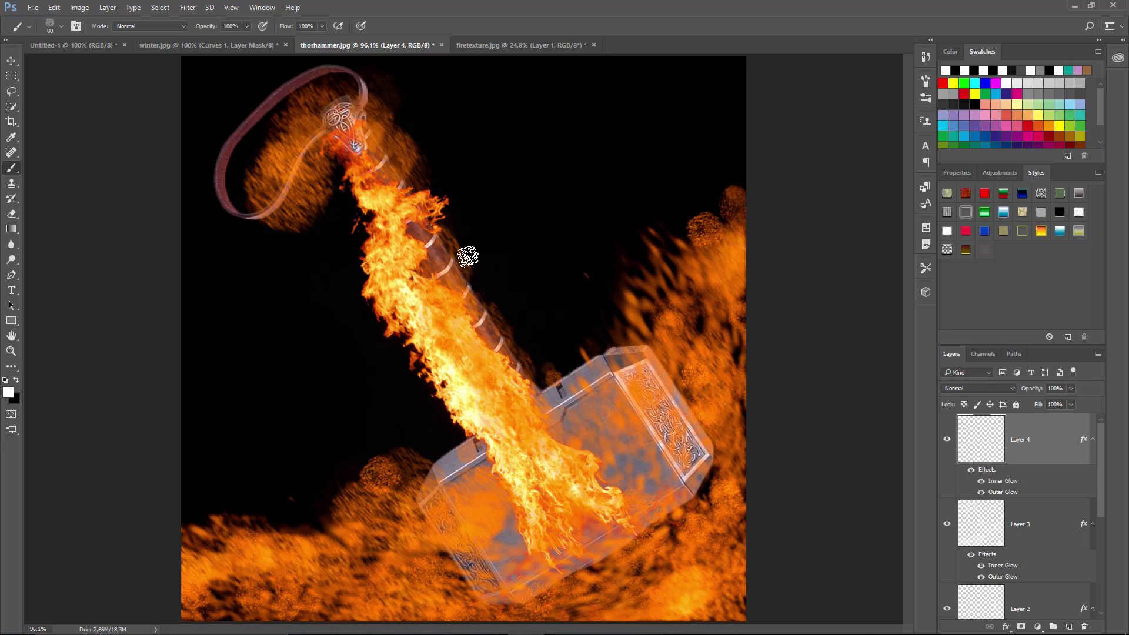
Place thor_logo.jpg into the hammer composition as an embedded image.
{"action": "left_click", "coordinate": [33, 7]}
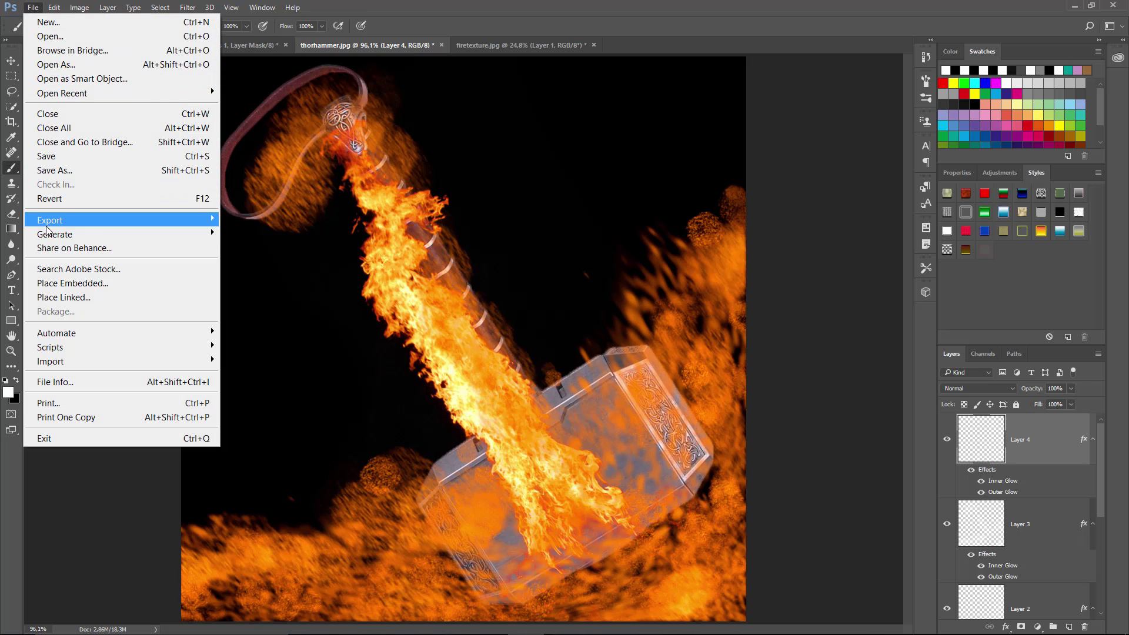
{"action": "left_click", "coordinate": [59, 283]}
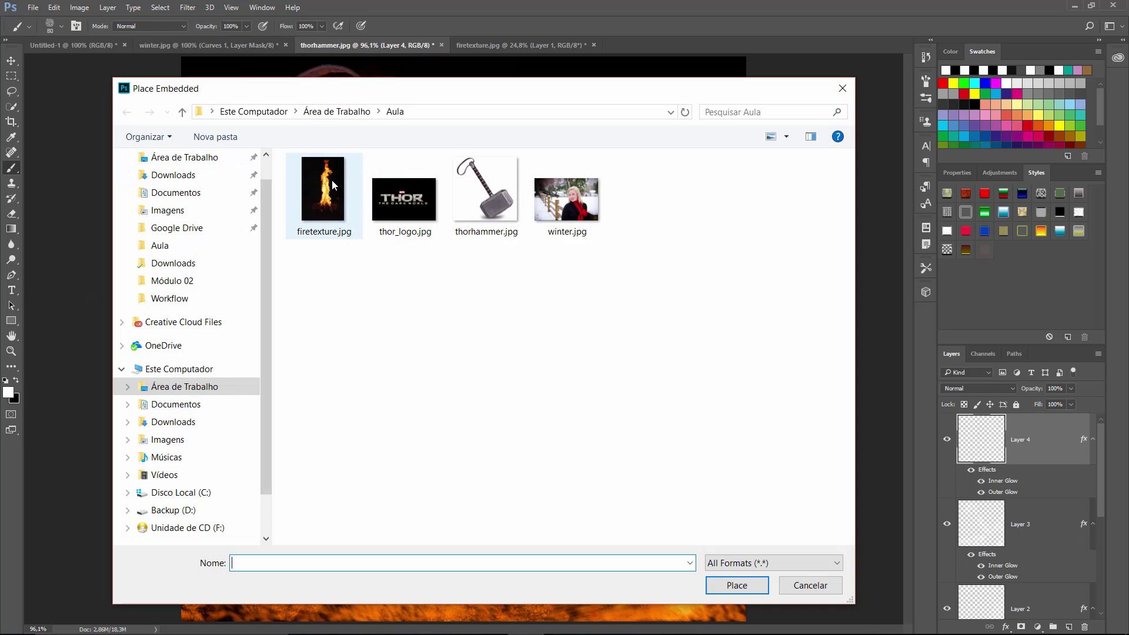
{"action": "double_click", "coordinate": [396, 205]}
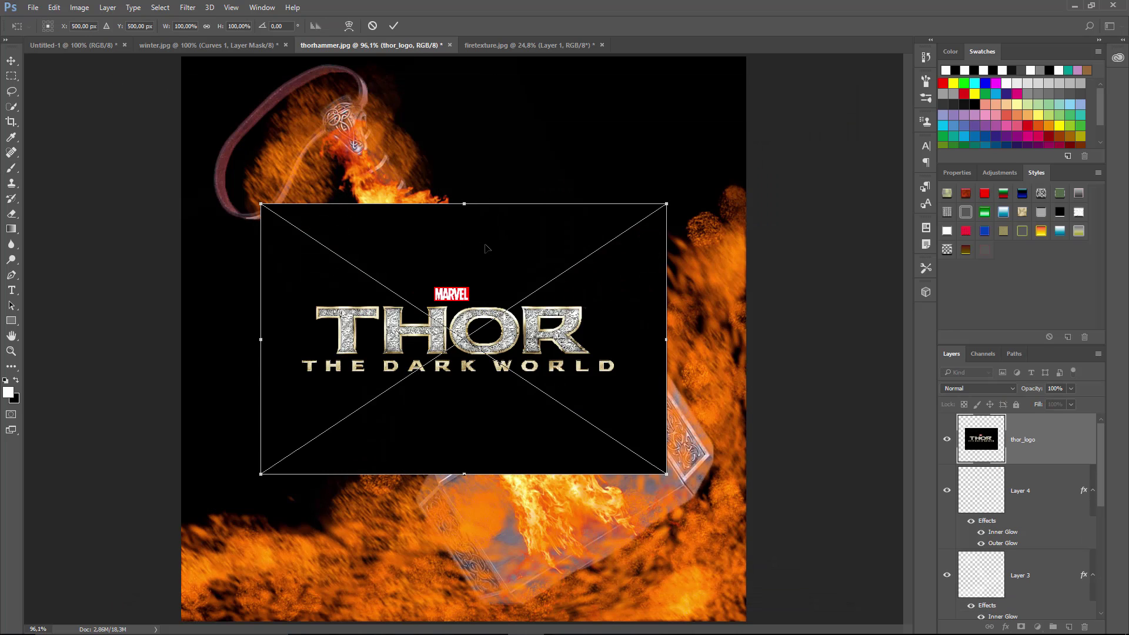
Scale the thor_logo image to 142.08% and position it across the upper part of the composition.
{"action": "left_click_drag", "start_coordinate": [491, 239], "coordinate": [537, 133]}
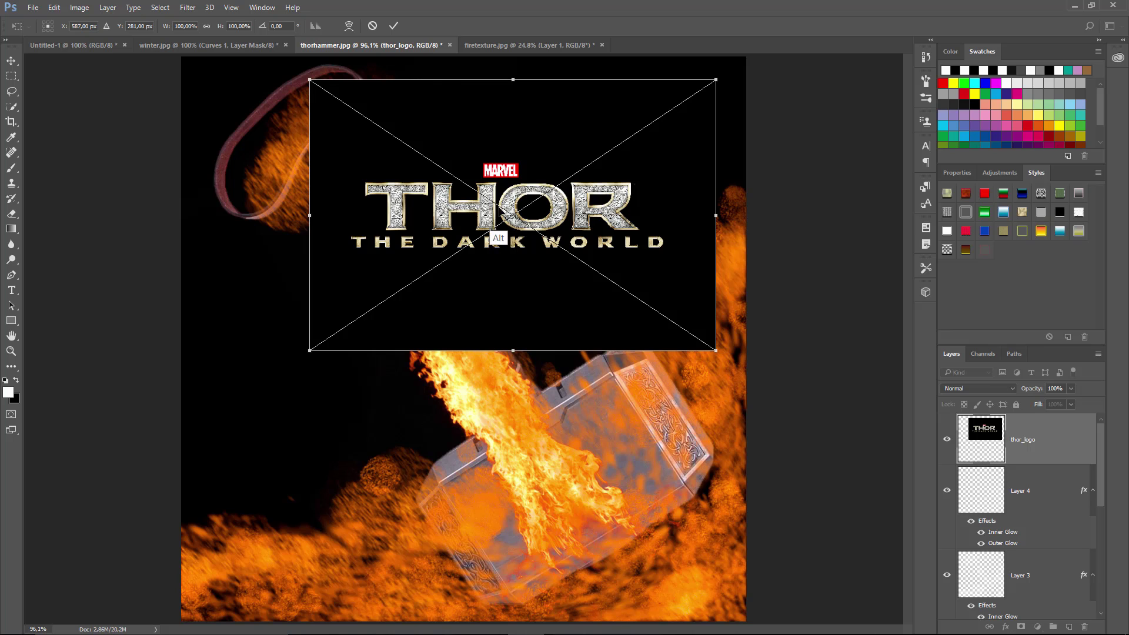
{"action": "left_click_drag", "start_coordinate": [310, 351], "coordinate": [232, 411]}
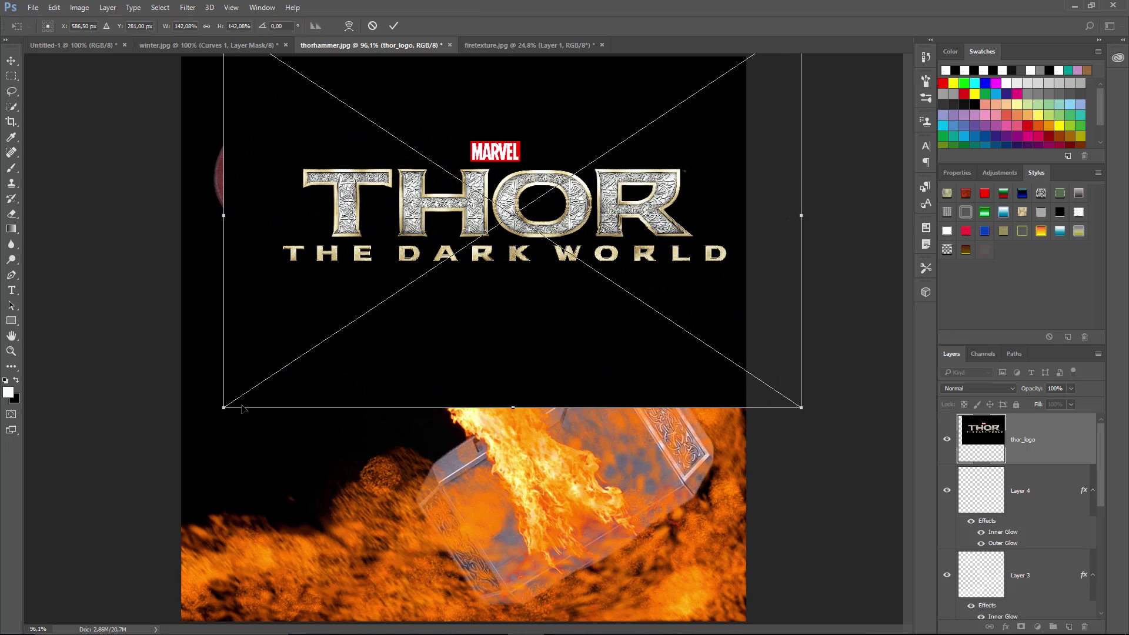
{"action": "key", "text": "b"}
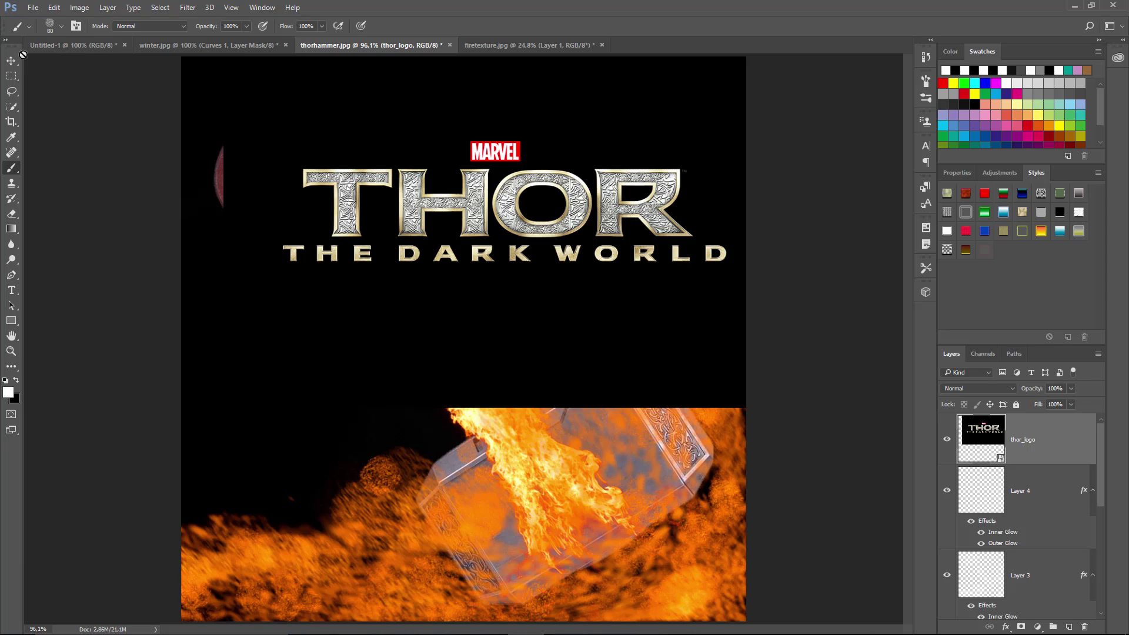
{"action": "key", "text": "v"}
{"action": "left_click_drag", "start_coordinate": [451, 229], "coordinate": [434, 223]}
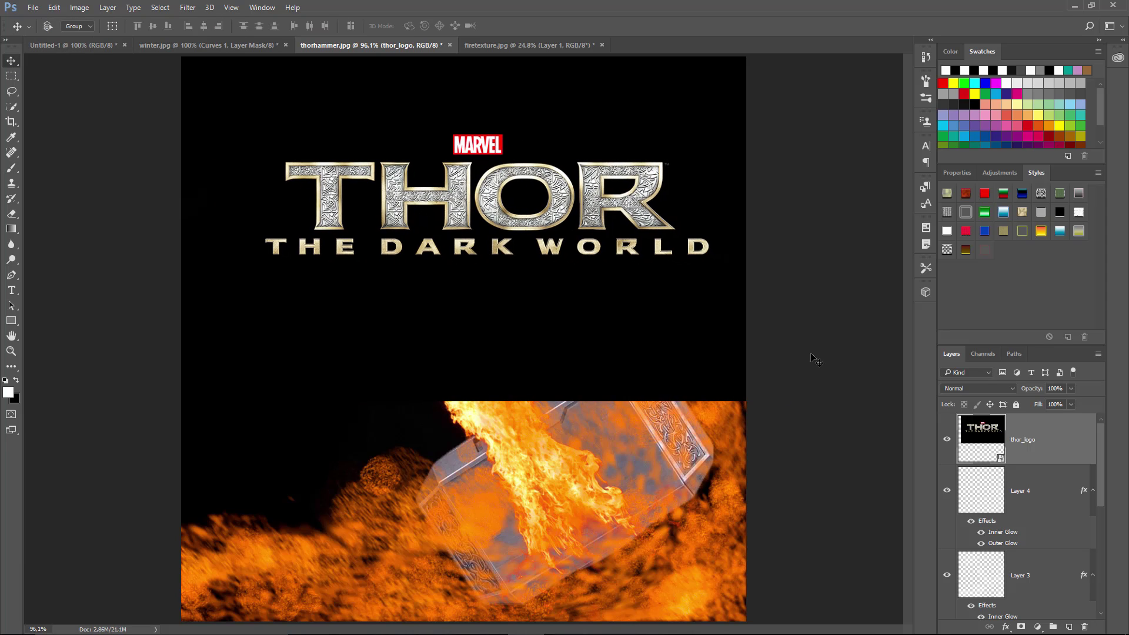
Set the thor_logo layer's blend mode to Screen and move the logo slightly up and to the right.
{"action": "left_click", "coordinate": [1014, 389]}
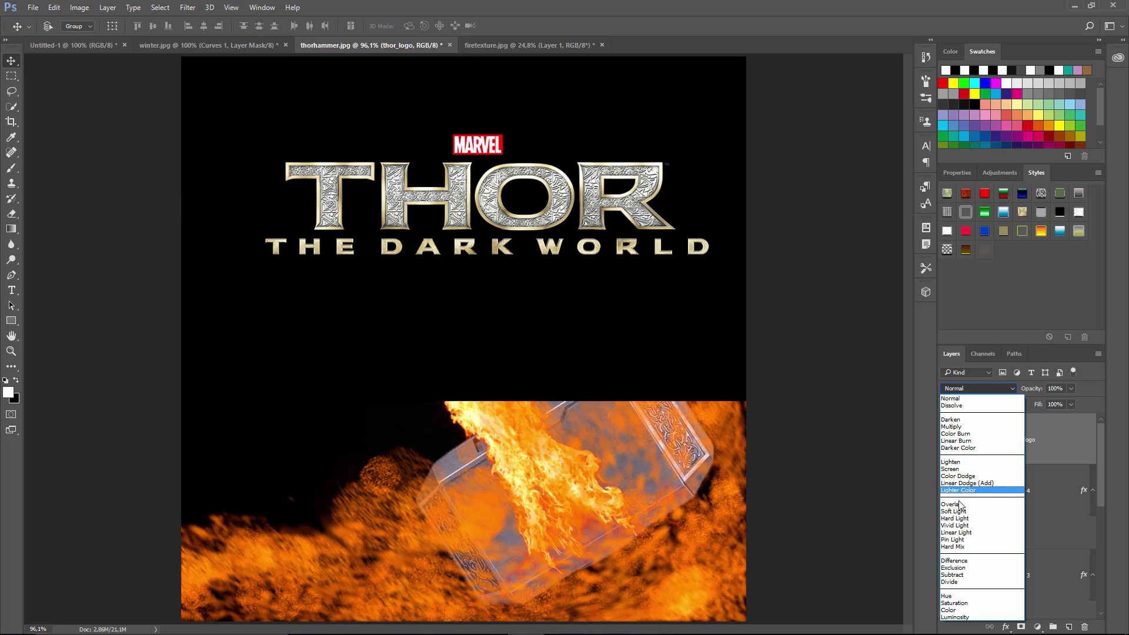
{"action": "left_click", "coordinate": [952, 470]}
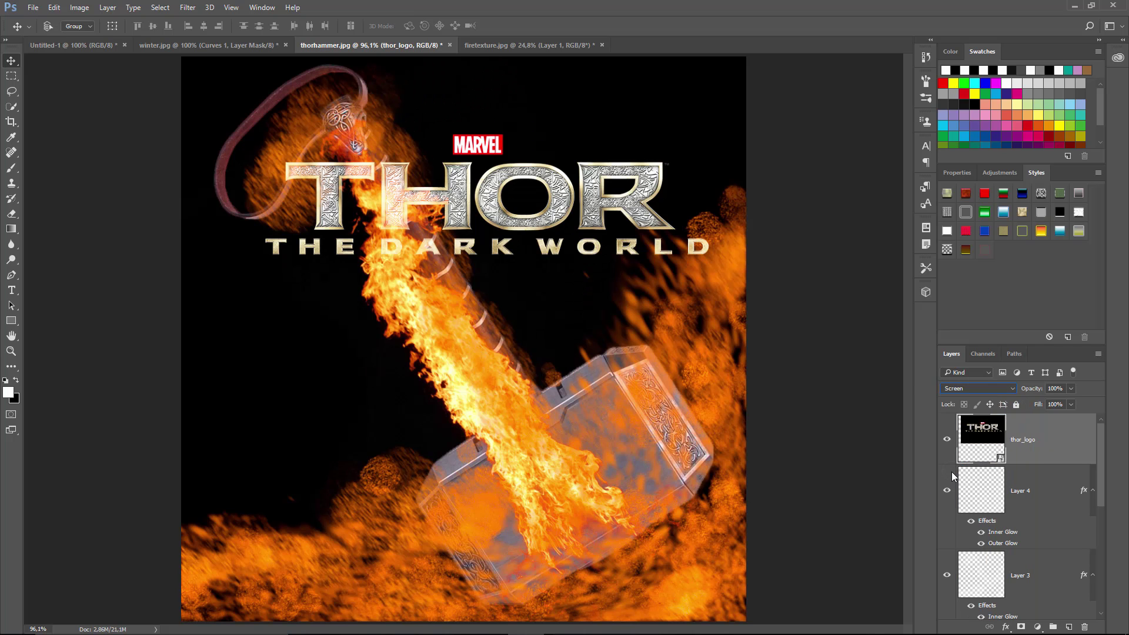
{"action": "left_click_drag", "start_coordinate": [456, 211], "coordinate": [533, 184]}
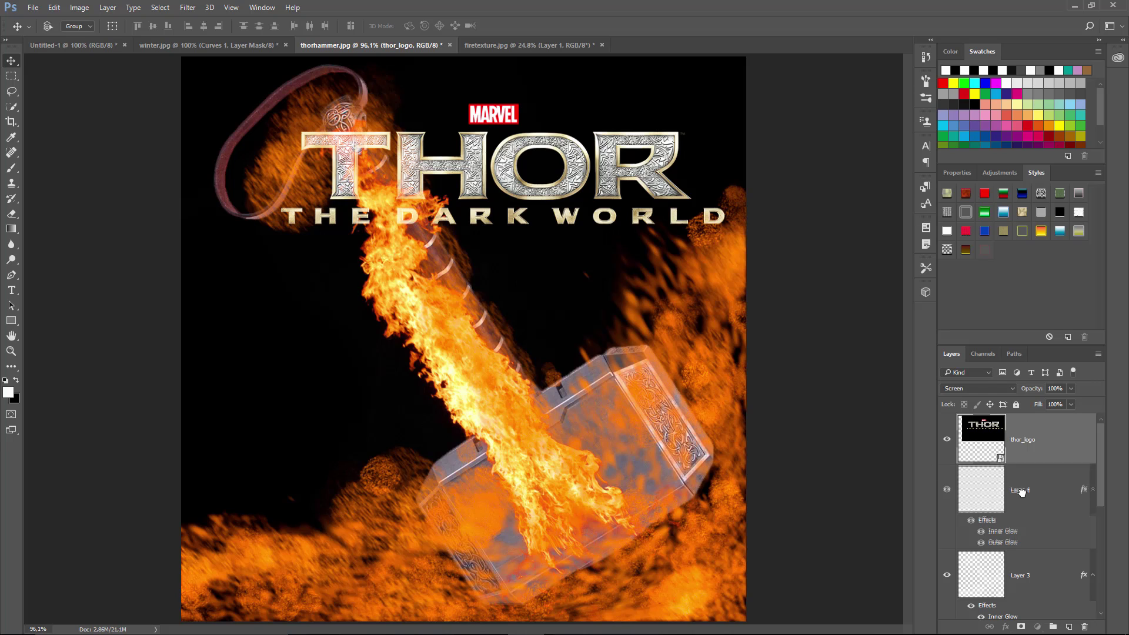
On Layer 4, undo a test stroke of scattered sparks over the logo and lower the brush's scatter to 83%.
{"action": "left_click", "coordinate": [1022, 491]}
{"action": "key", "text": "b"}
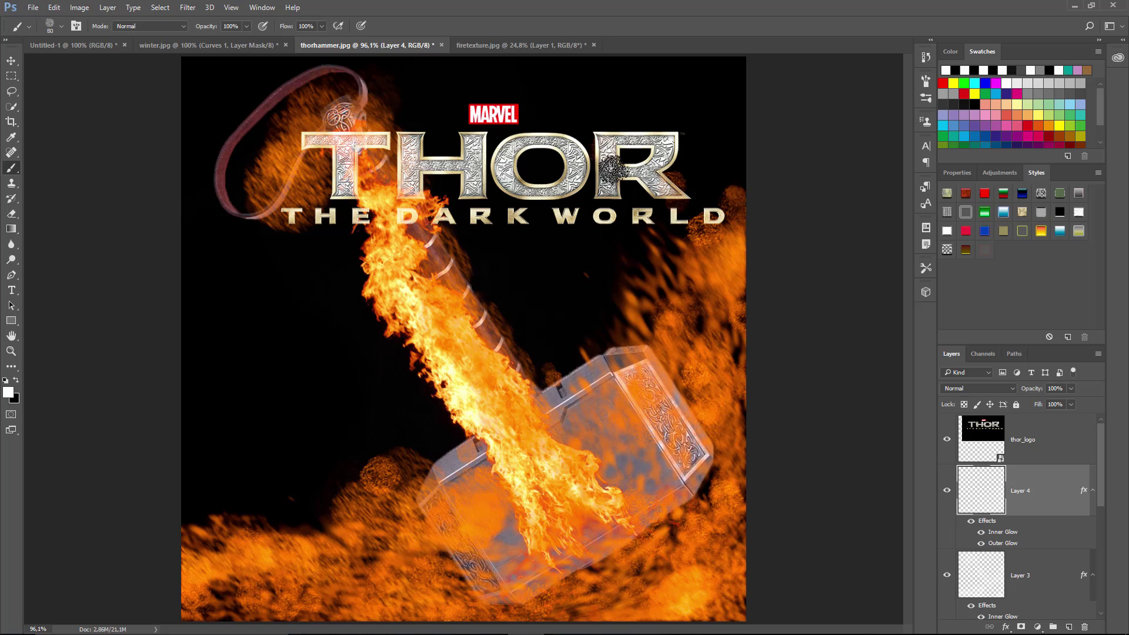
{"action": "mouse_move", "coordinate": [574, 136]}
{"action": "left_mouse_down"}
{"action": "mouse_move", "coordinate": [438, 177]}
{"action": "mouse_move", "coordinate": [298, 176]}
{"action": "mouse_move", "coordinate": [267, 153]}
{"action": "left_mouse_up"}
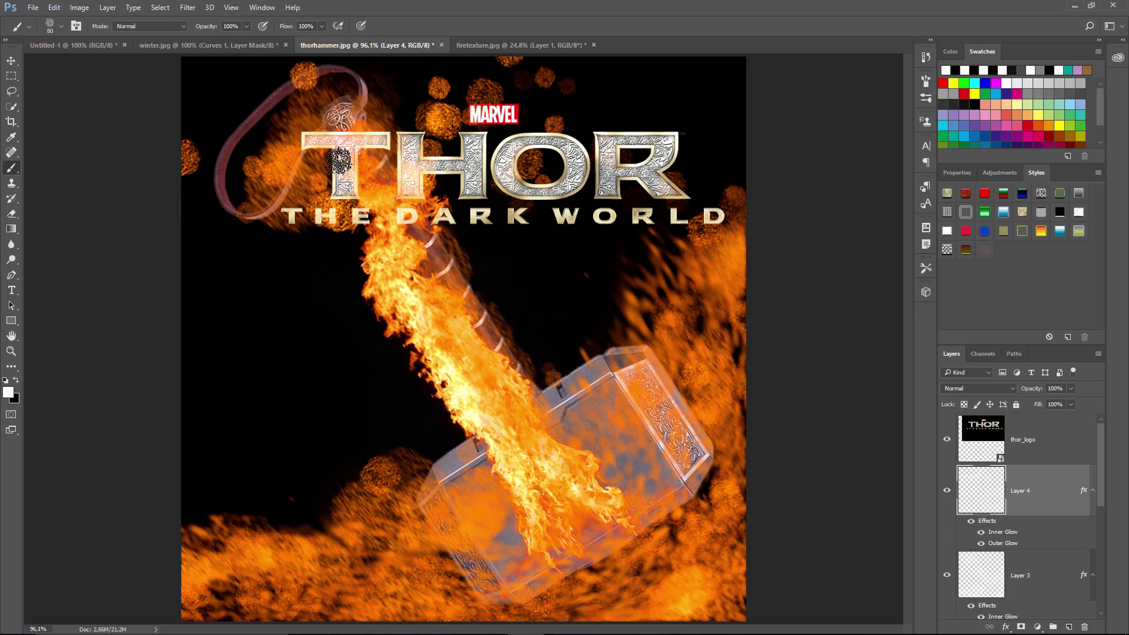
{"action": "key", "text": "ctrl+z"}
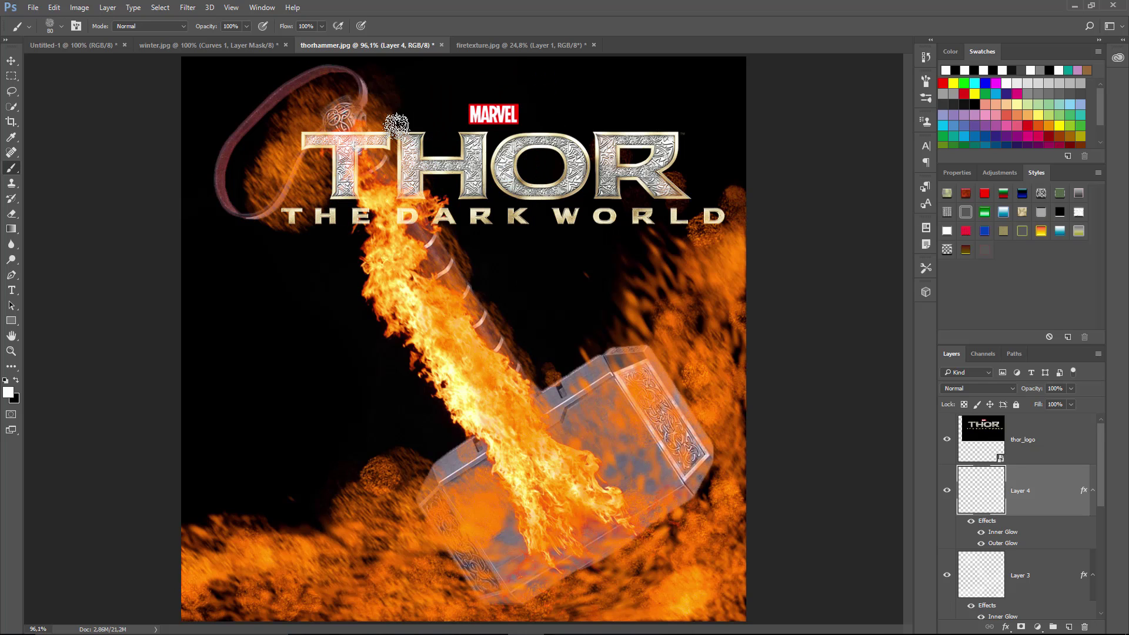
{"action": "left_click", "coordinate": [921, 84]}
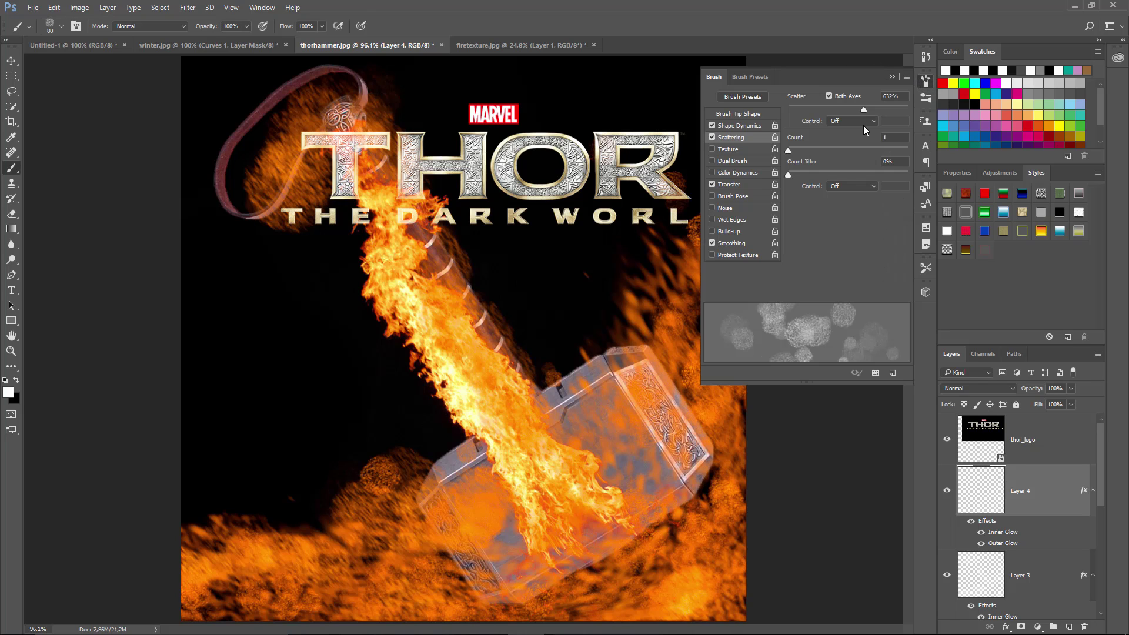
{"action": "left_click_drag", "start_coordinate": [864, 110], "coordinate": [799, 111]}
Paint sparks on Layer 4 around and behind the THOR lettering, and down along the right side of the hammer handle.
{"action": "left_click_drag", "start_coordinate": [671, 137], "coordinate": [656, 176]}
{"action": "left_click_drag", "start_coordinate": [585, 179], "coordinate": [547, 132]}
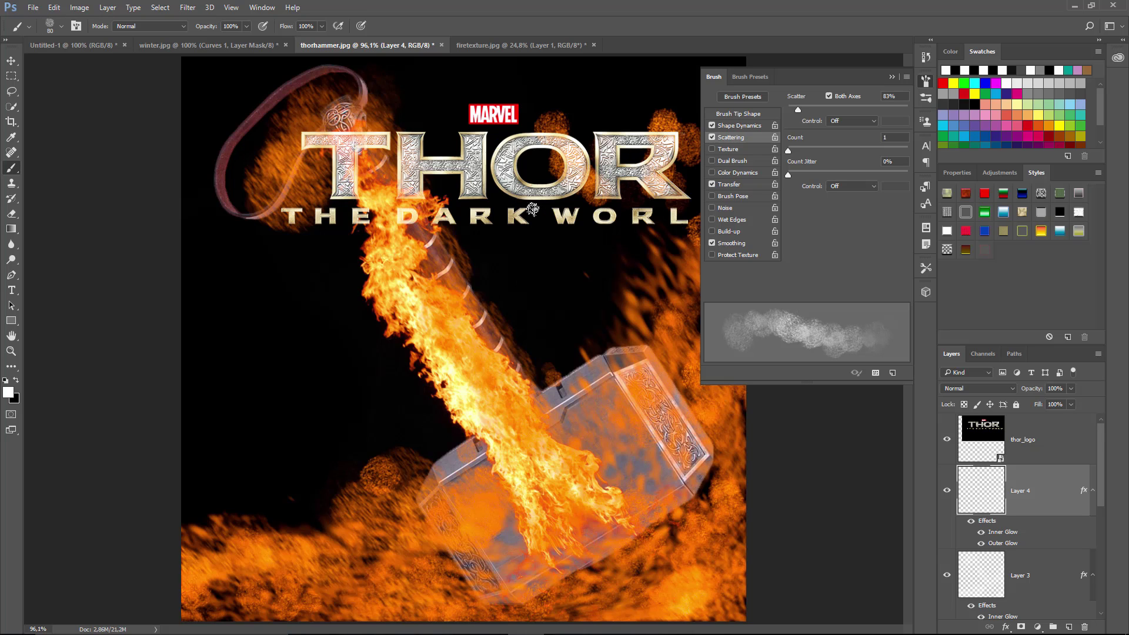
{"action": "mouse_move", "coordinate": [533, 208]}
{"action": "left_mouse_down"}
{"action": "mouse_move", "coordinate": [487, 156]}
{"action": "mouse_move", "coordinate": [430, 126]}
{"action": "left_mouse_up"}
{"action": "left_click_drag", "start_coordinate": [317, 147], "coordinate": [484, 139]}
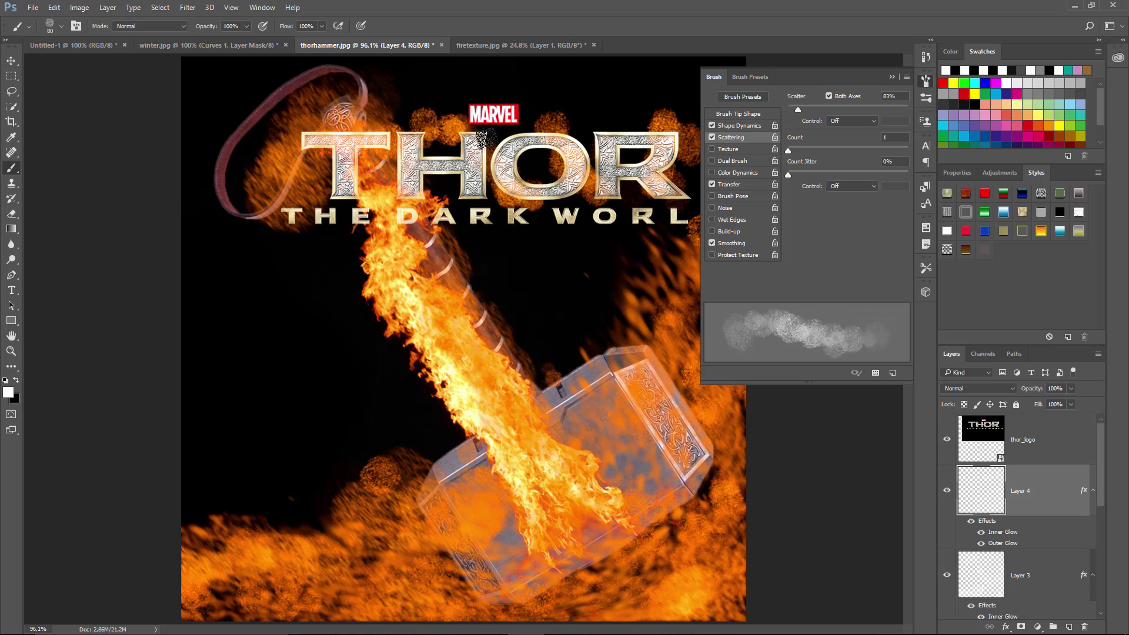
{"action": "mouse_move", "coordinate": [343, 203]}
{"action": "left_mouse_down"}
{"action": "mouse_move", "coordinate": [587, 187]}
{"action": "mouse_move", "coordinate": [570, 198]}
{"action": "mouse_move", "coordinate": [673, 185]}
{"action": "mouse_move", "coordinate": [678, 164]}
{"action": "mouse_move", "coordinate": [657, 116]}
{"action": "mouse_move", "coordinate": [626, 97]}
{"action": "mouse_move", "coordinate": [582, 143]}
{"action": "mouse_move", "coordinate": [506, 128]}
{"action": "mouse_move", "coordinate": [383, 155]}
{"action": "mouse_move", "coordinate": [349, 228]}
{"action": "left_mouse_up"}
{"action": "mouse_move", "coordinate": [440, 219]}
{"action": "left_mouse_down"}
{"action": "mouse_move", "coordinate": [488, 201]}
{"action": "mouse_move", "coordinate": [700, 217]}
{"action": "left_mouse_up"}
{"action": "left_click", "coordinate": [925, 82]}
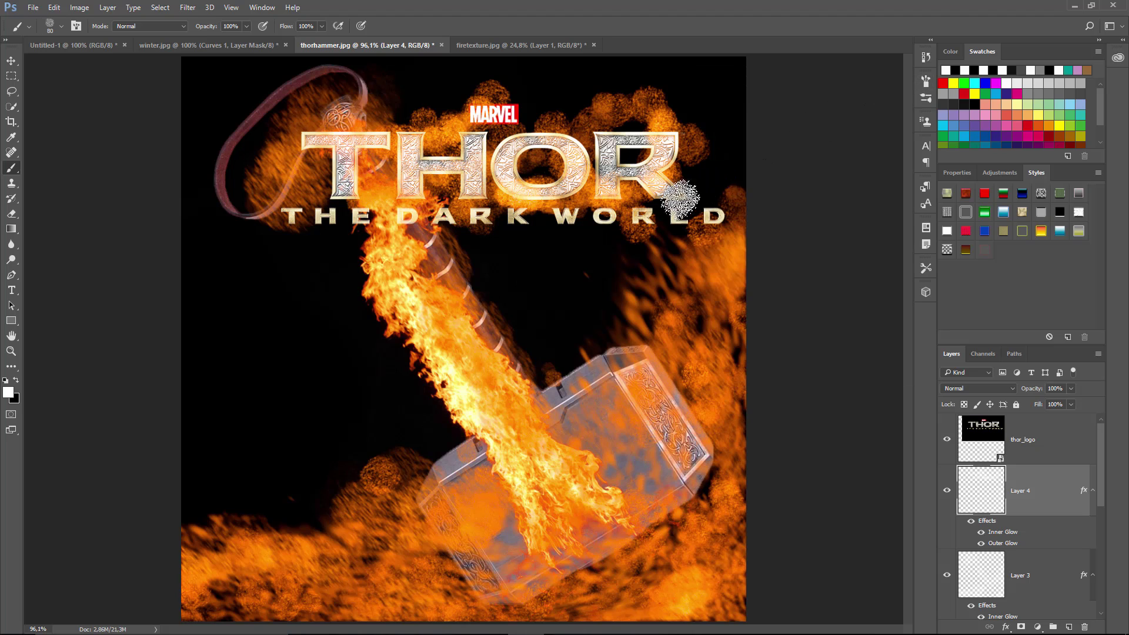
{"action": "left_click_drag", "start_coordinate": [526, 220], "coordinate": [481, 331]}
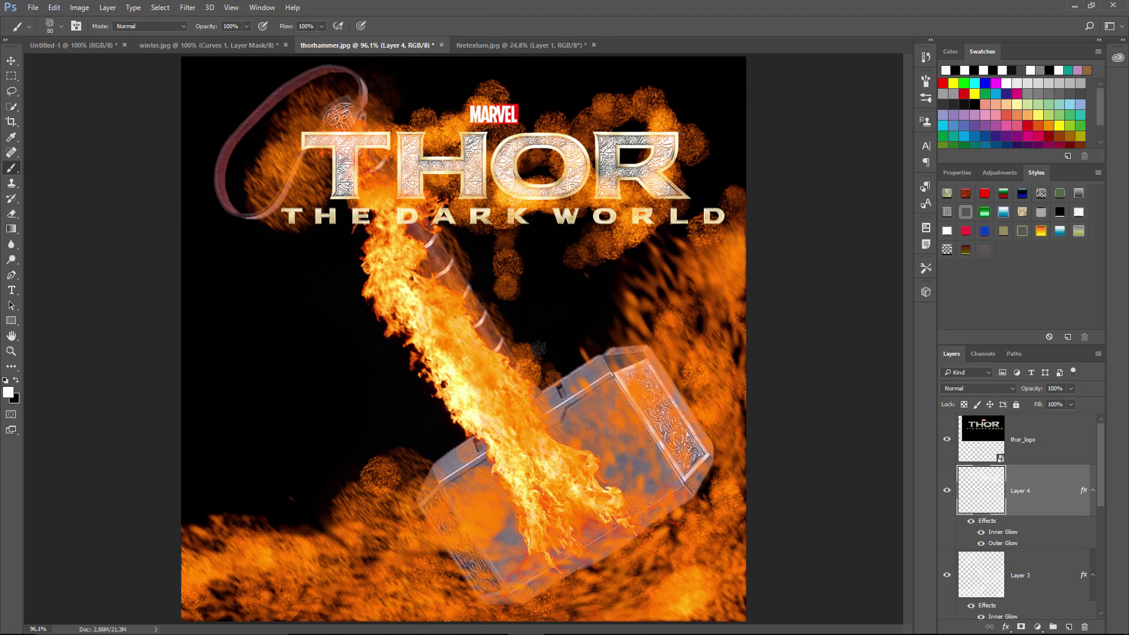
Try painting sparks on Layer 4 along the left side of the flames, and undo those strokes.
{"action": "left_click_drag", "start_coordinate": [344, 253], "coordinate": [354, 437]}
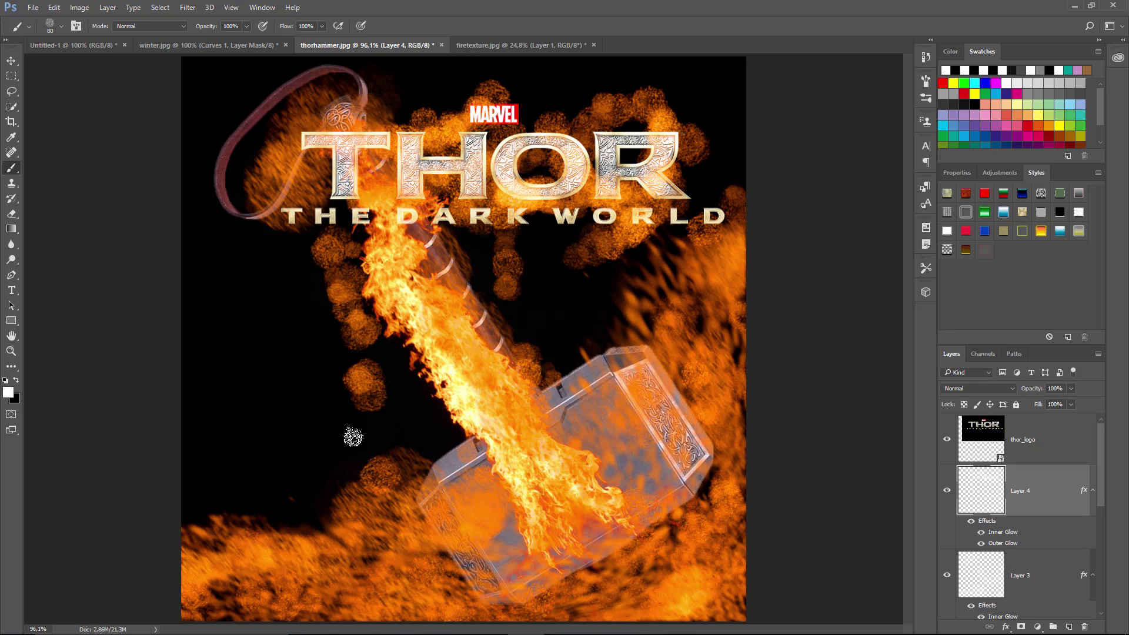
{"action": "mouse_move", "coordinate": [323, 224]}
{"action": "left_mouse_down"}
{"action": "mouse_move", "coordinate": [365, 226]}
{"action": "mouse_move", "coordinate": [355, 328]}
{"action": "mouse_move", "coordinate": [395, 407]}
{"action": "mouse_move", "coordinate": [477, 500]}
{"action": "left_mouse_up"}
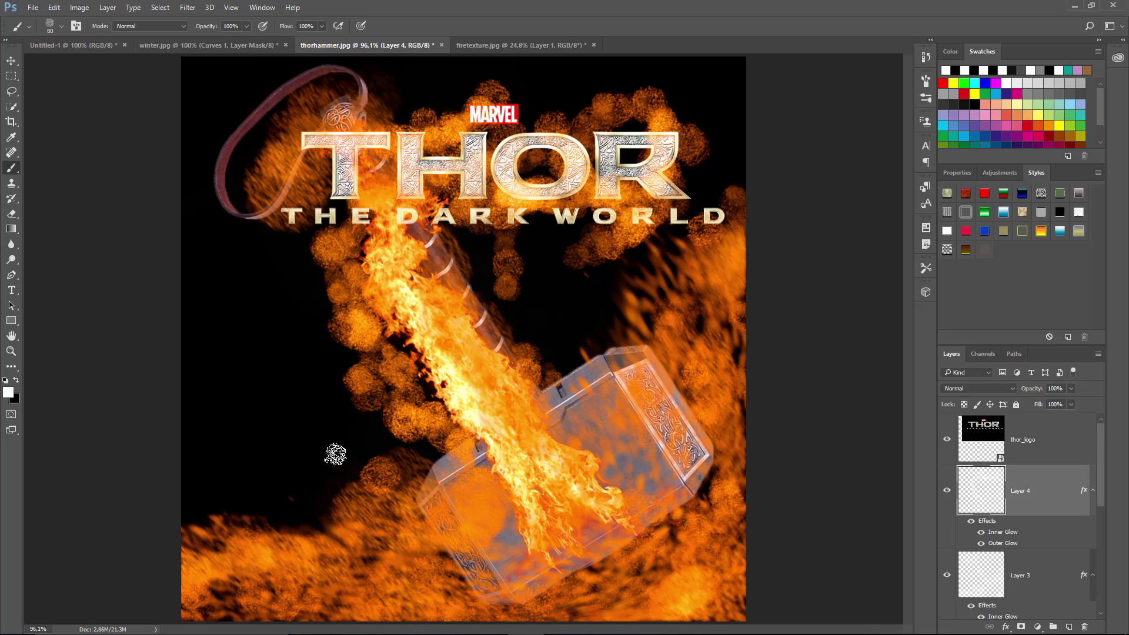
{"action": "key", "text": "ctrl+alt+z"}
{"action": "key", "text": "ctrl+alt+z"}
{"action": "key", "text": "ctrl+alt+z"}
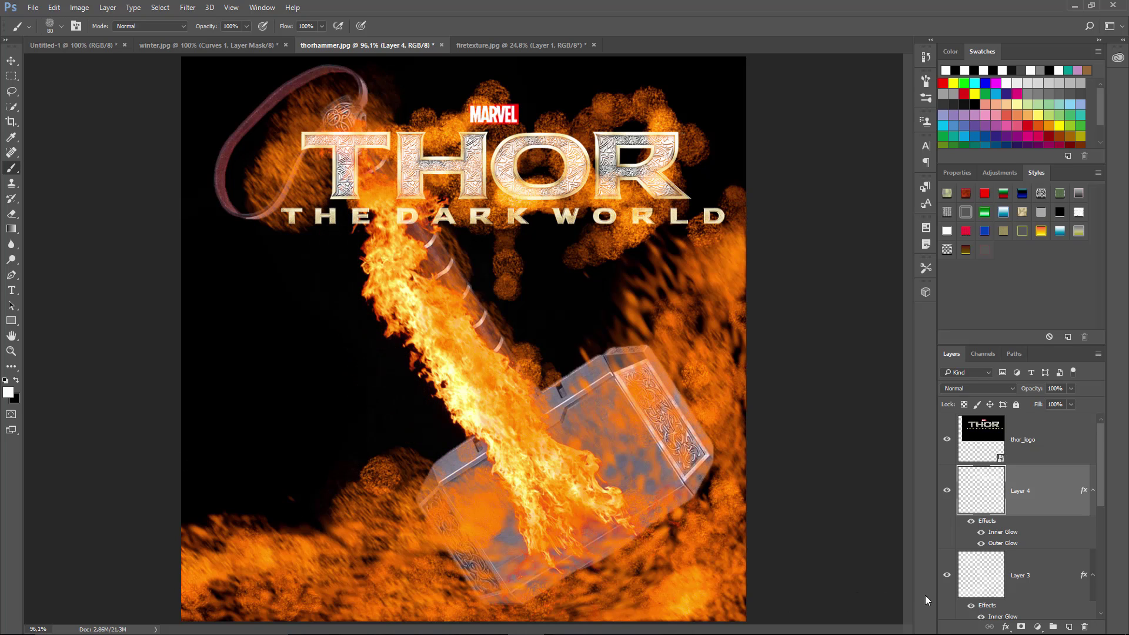
Enlarge the speckled brush to 1500 px, stamp sparks on Layer 3 over the dark left area and lower that layer's opacity.
{"action": "left_click", "coordinate": [978, 584]}
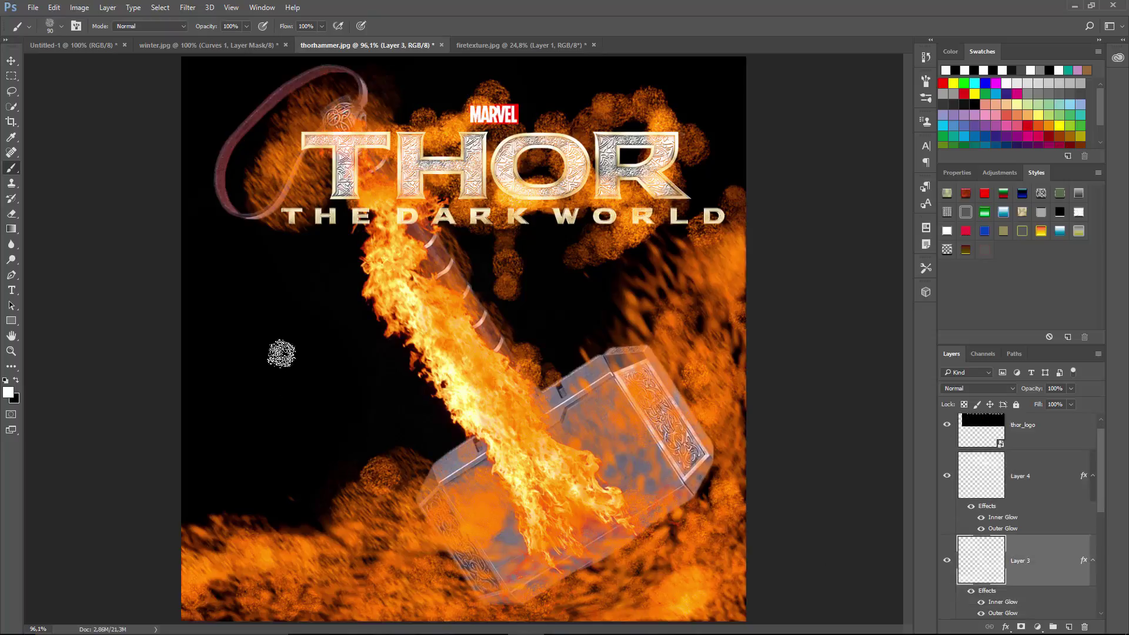
{"action": "key", "text": "bracketright"}
{"action": "key", "text": "bracketright"}
{"action": "key", "text": "bracketright"}
{"action": "key", "text": "bracketright"}
{"action": "key", "text": "bracketright"}
{"action": "key", "text": "bracketright"}
{"action": "key", "text": "bracketright"}
{"action": "key", "text": "bracketright"}
{"action": "key", "text": "bracketright"}
{"action": "key", "text": "bracketright"}
{"action": "key", "text": "bracketright"}
{"action": "key", "text": "bracketright"}
{"action": "key", "text": "bracketright"}
{"action": "key", "text": "bracketright"}
{"action": "key", "text": "bracketright"}
{"action": "key", "text": "bracketright"}
{"action": "left_click", "coordinate": [165, 448]}
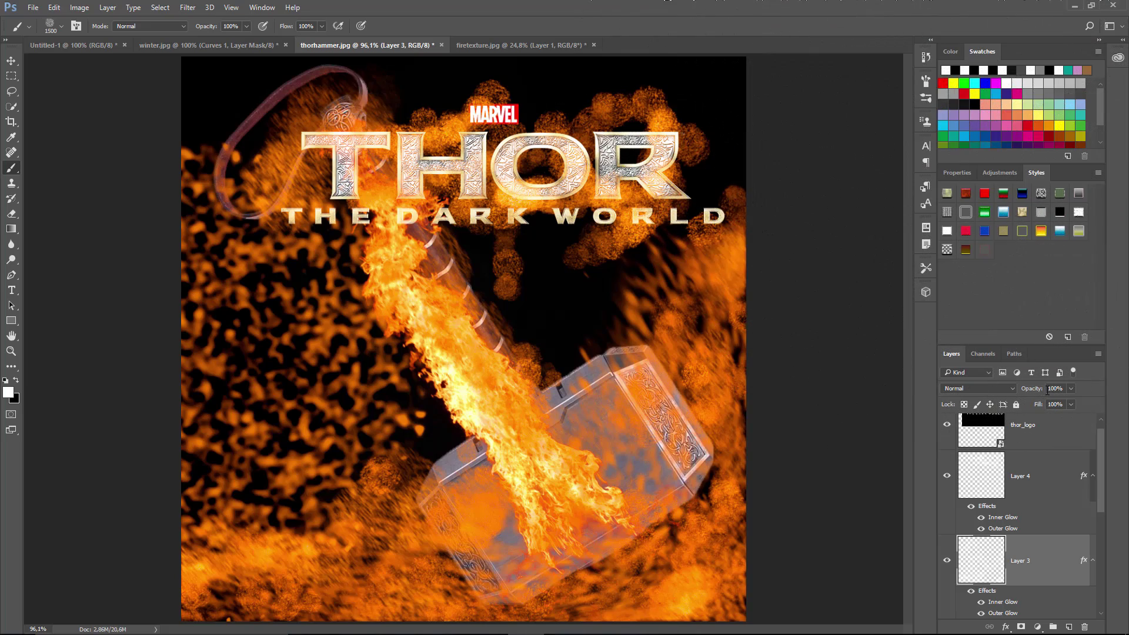
{"action": "mouse_move", "coordinate": [1022, 395]}
{"action": "left_mouse_down"}
{"action": "mouse_move", "coordinate": [1010, 398]}
{"action": "mouse_move", "coordinate": [1039, 390]}
{"action": "left_mouse_up"}
Add a Curves adjustment layer above thor_logo and pull its midpoint slightly down to darken the midtones.
{"action": "left_click", "coordinate": [1038, 477]}
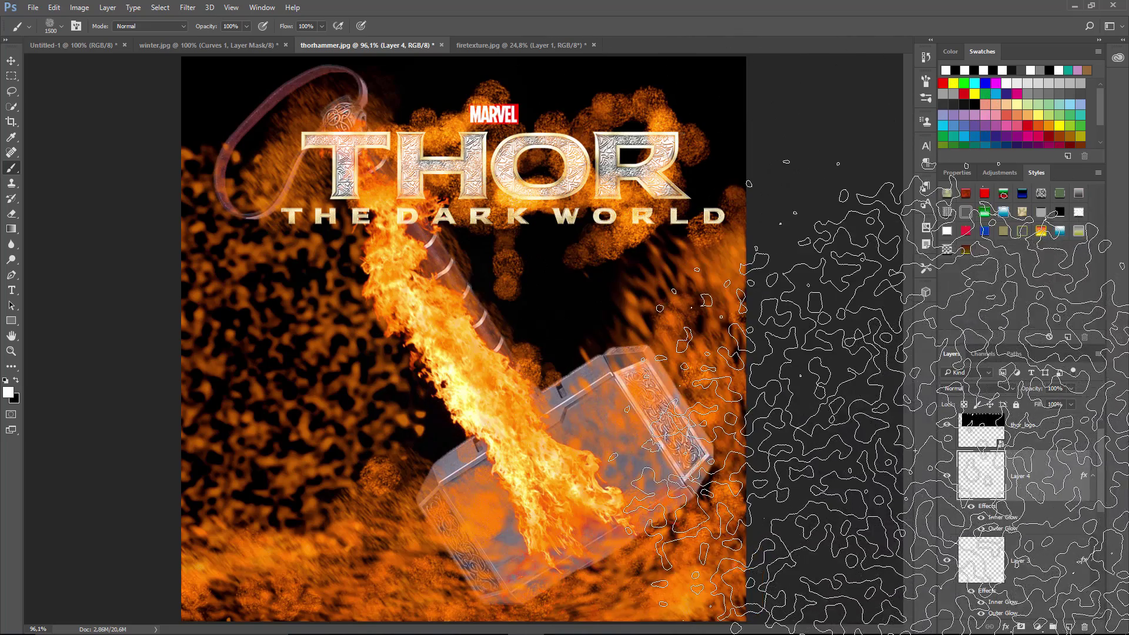
{"action": "scroll", "coordinate": [1099, 464], "scroll_direction": "up", "scroll_amount": 1}
{"action": "left_click", "coordinate": [1032, 432]}
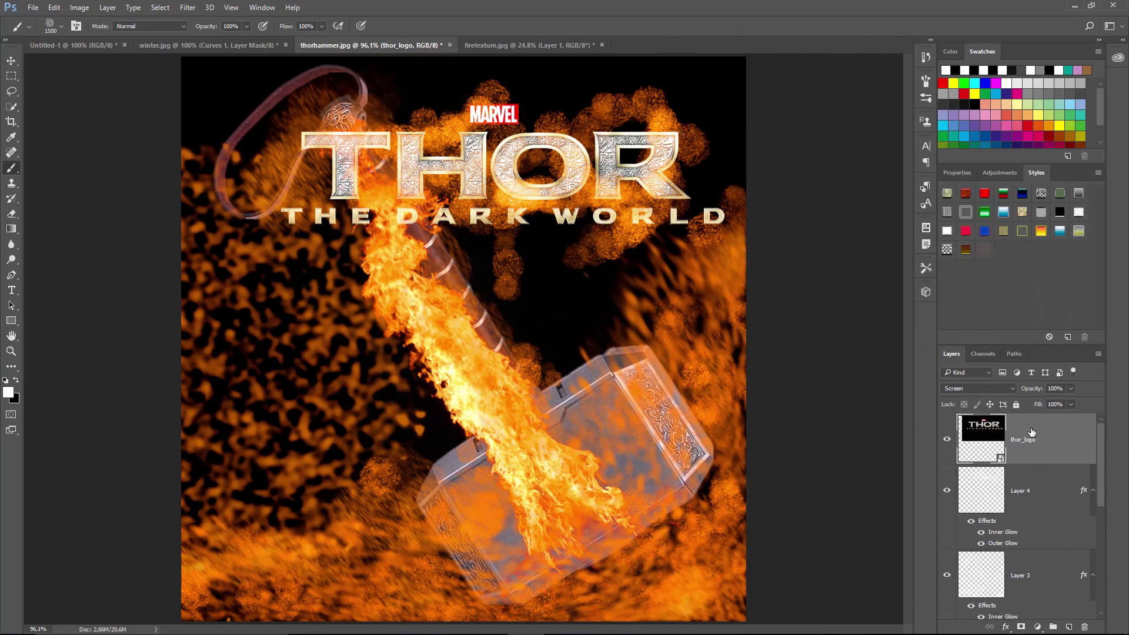
{"action": "left_click", "coordinate": [1038, 627]}
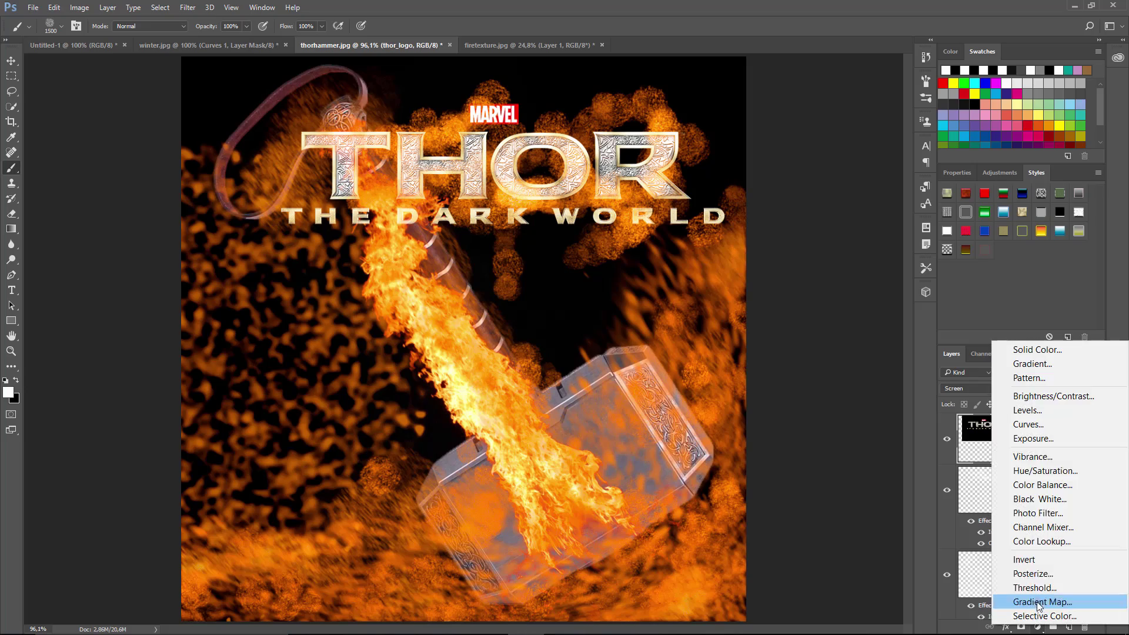
{"action": "left_click", "coordinate": [1034, 435]}
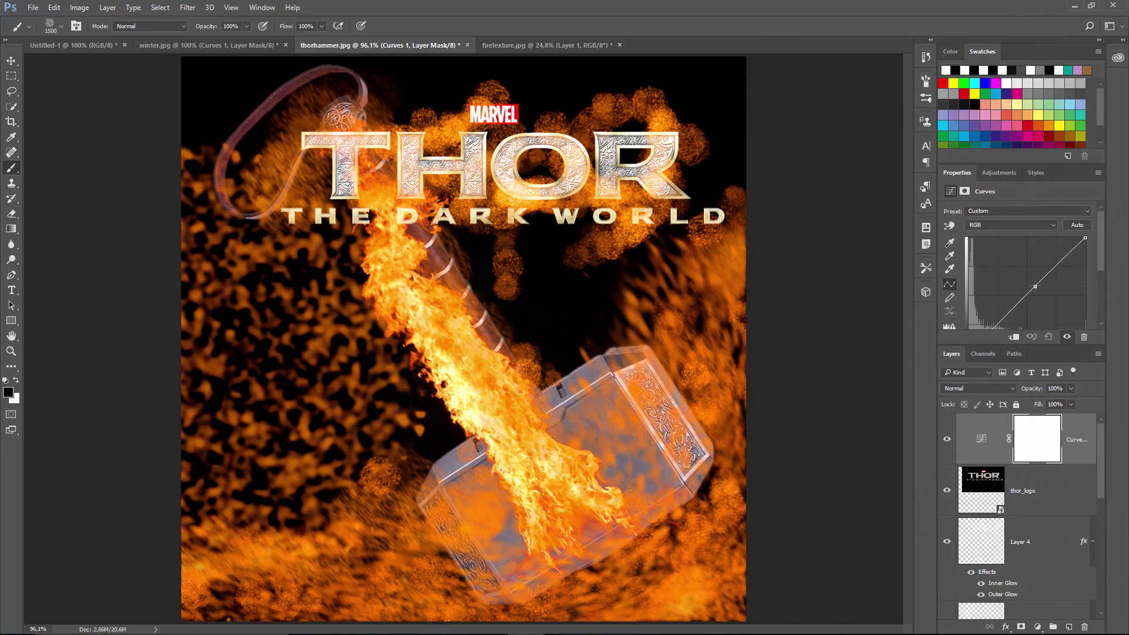
{"action": "mouse_move", "coordinate": [1039, 284]}
{"action": "left_mouse_down"}
{"action": "mouse_move", "coordinate": [1038, 300]}
{"action": "mouse_move", "coordinate": [1042, 288]}
{"action": "left_mouse_up"}
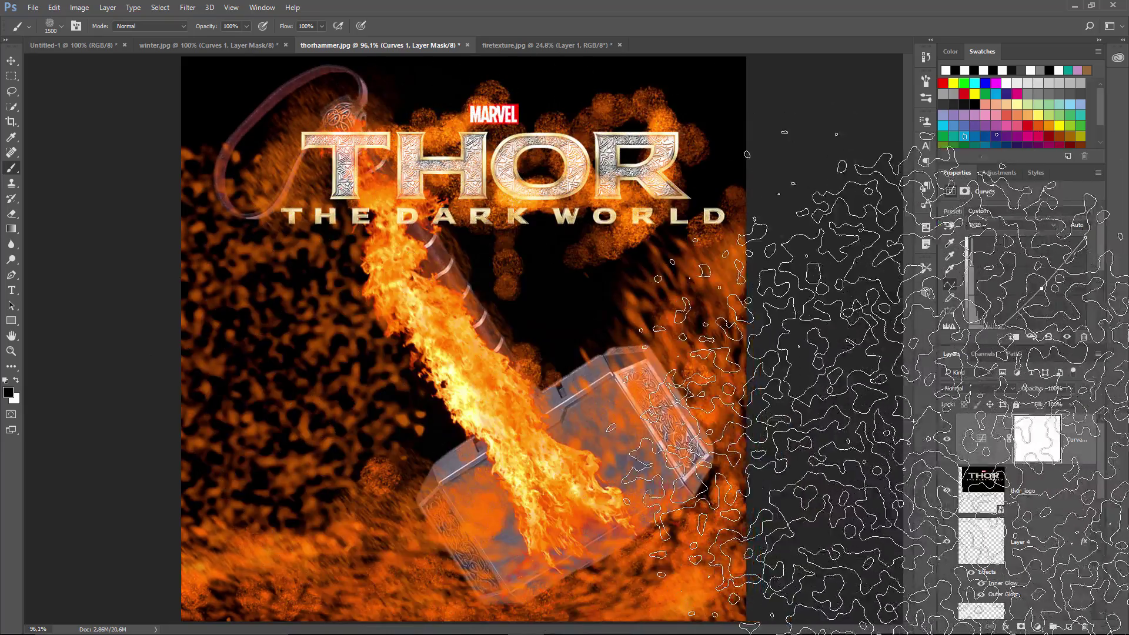
Add a Photo Filter adjustment layer directly above the masked hammer layer, Background copy.
{"action": "left_click_drag", "start_coordinate": [1100, 479], "coordinate": [1100, 590]}
{"action": "left_click", "coordinate": [1076, 543]}
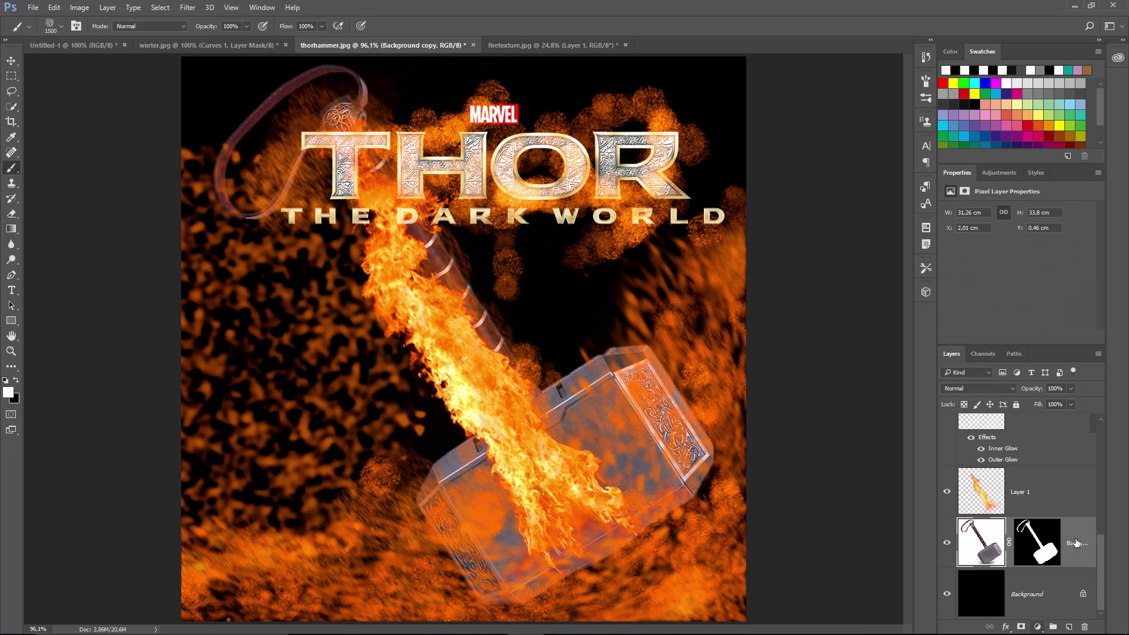
{"action": "left_click", "coordinate": [1037, 627]}
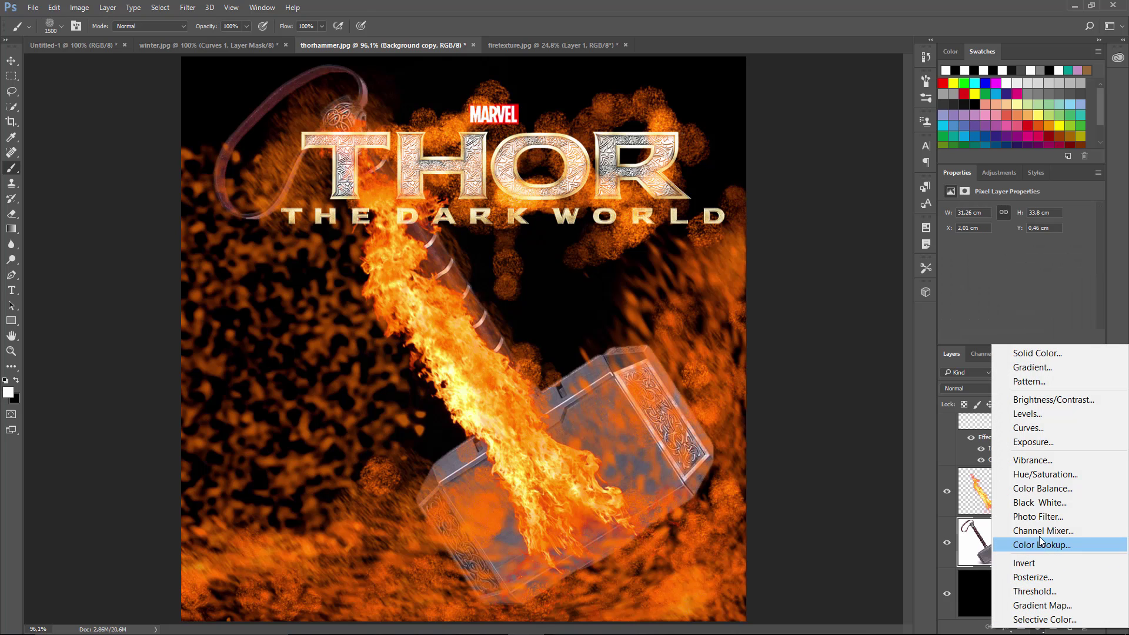
{"action": "left_click", "coordinate": [1037, 517]}
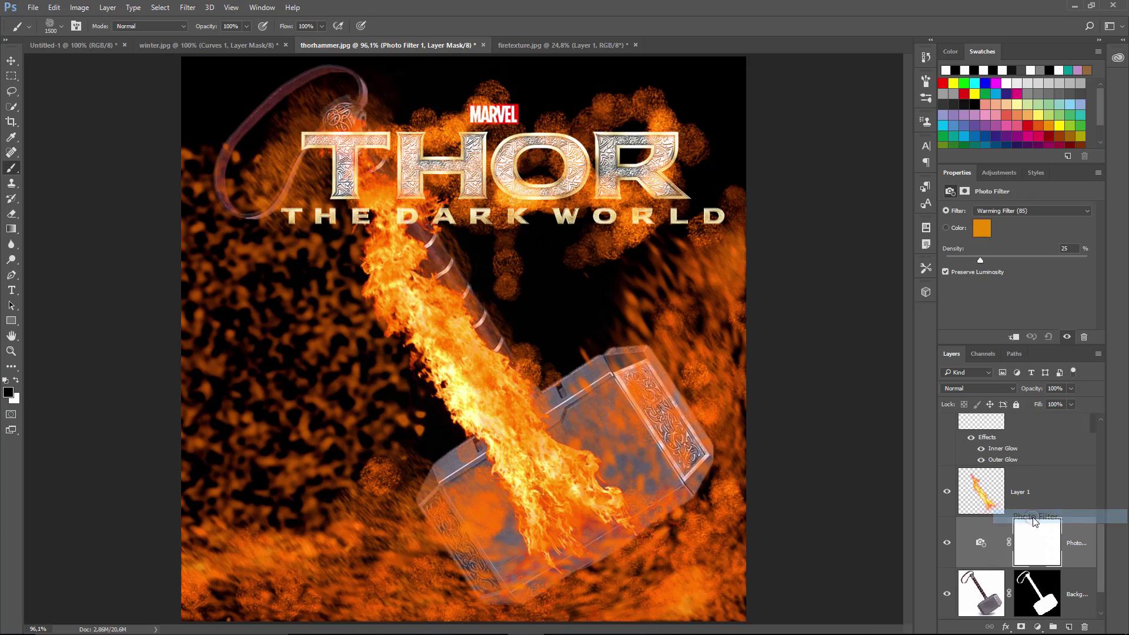
Set the photo filter's color to white (ffffff).
{"action": "left_click", "coordinate": [982, 228]}
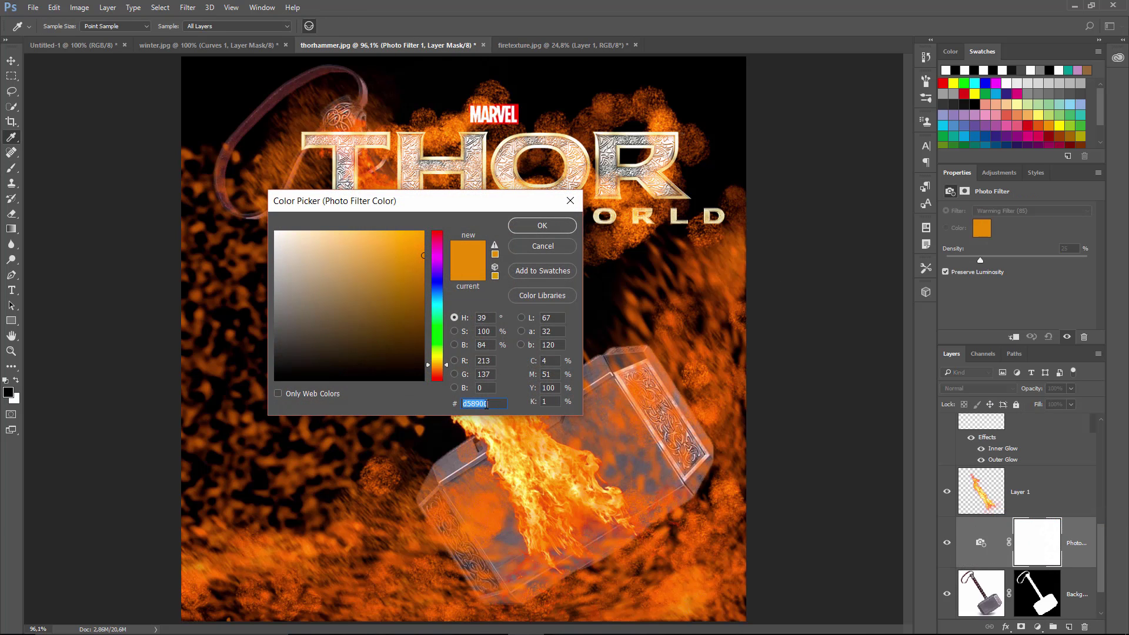
{"action": "left_click", "coordinate": [531, 440]}
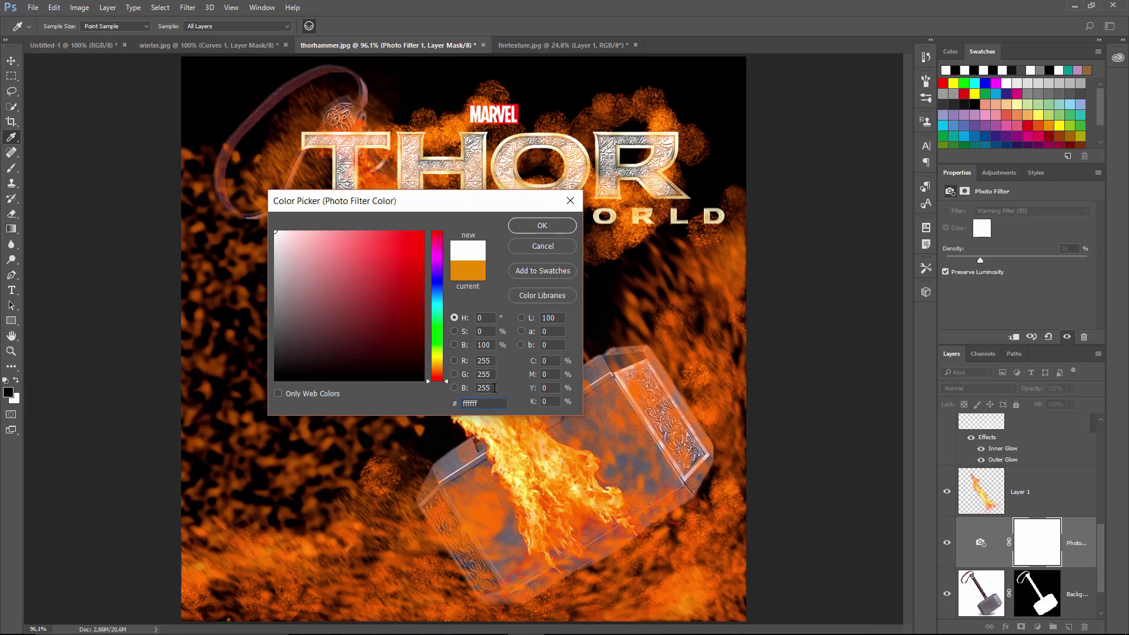
{"action": "left_click", "coordinate": [541, 226]}
{"action": "key", "text": "b"}
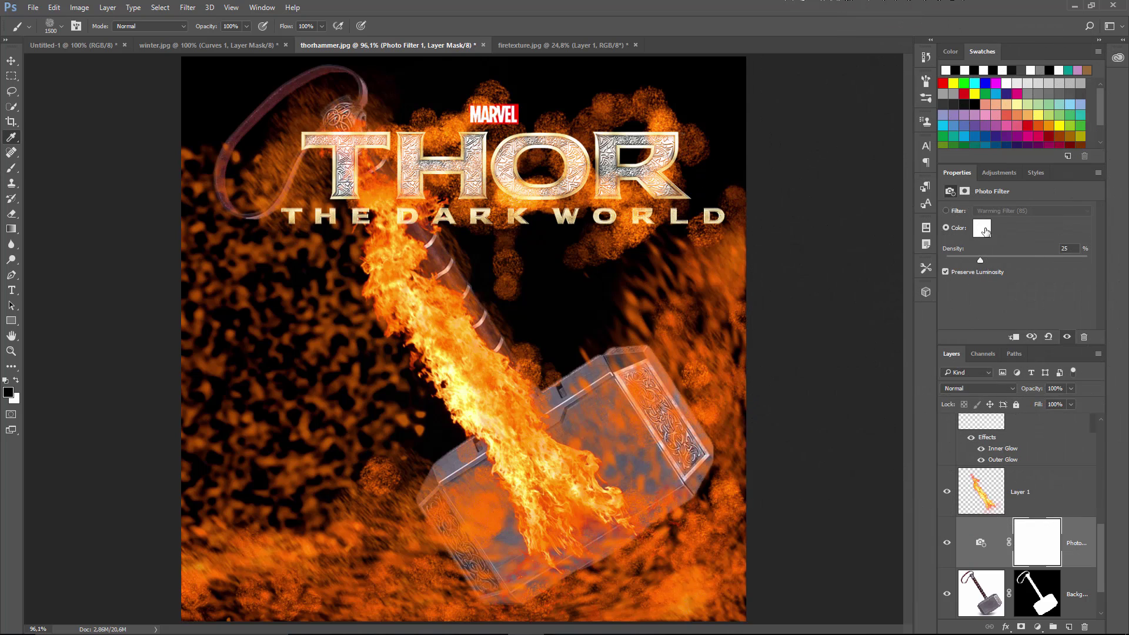
Change the photo filter's color to the dark yellow a38e18.
{"action": "left_click", "coordinate": [982, 228]}
{"action": "left_click", "coordinate": [438, 361]}
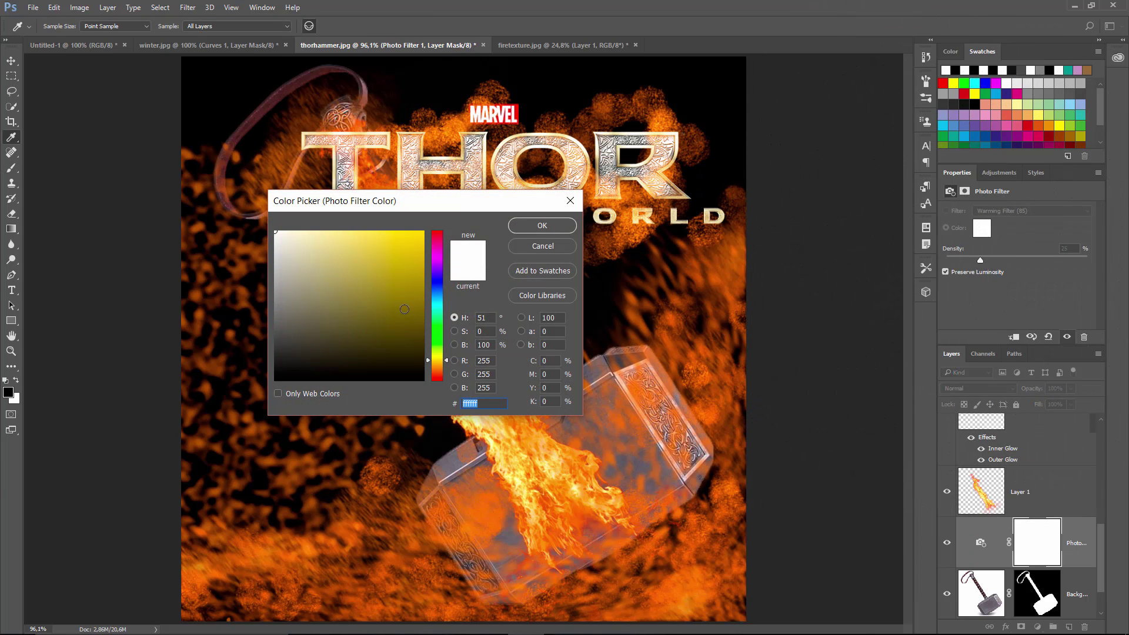
{"action": "left_click", "coordinate": [404, 309]}
{"action": "left_click", "coordinate": [402, 286]}
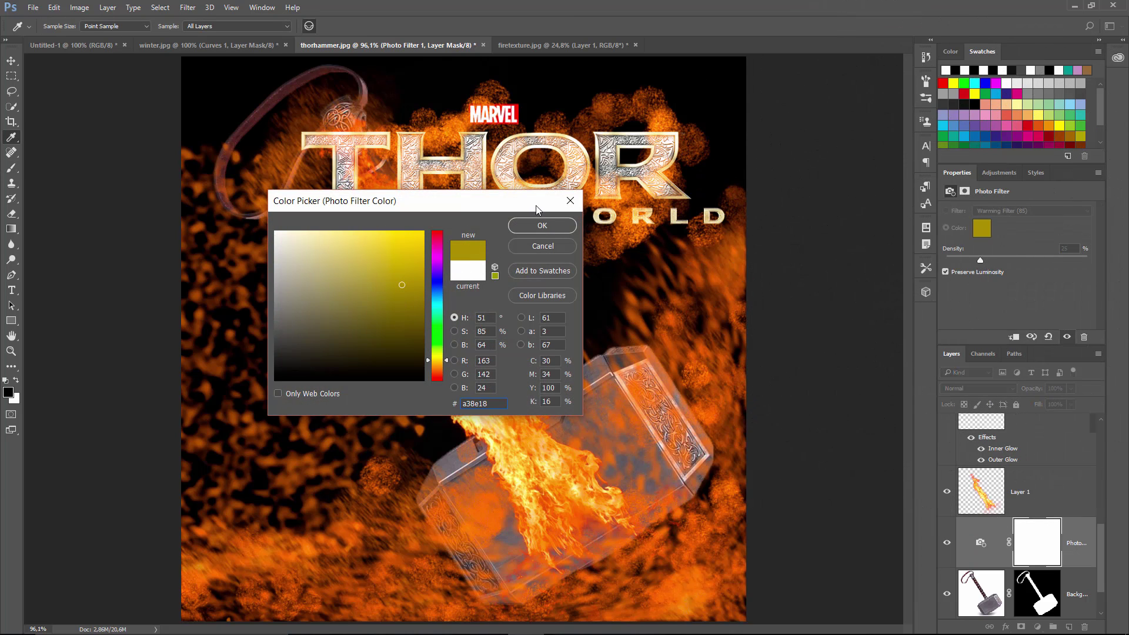
{"action": "left_click", "coordinate": [541, 226]}
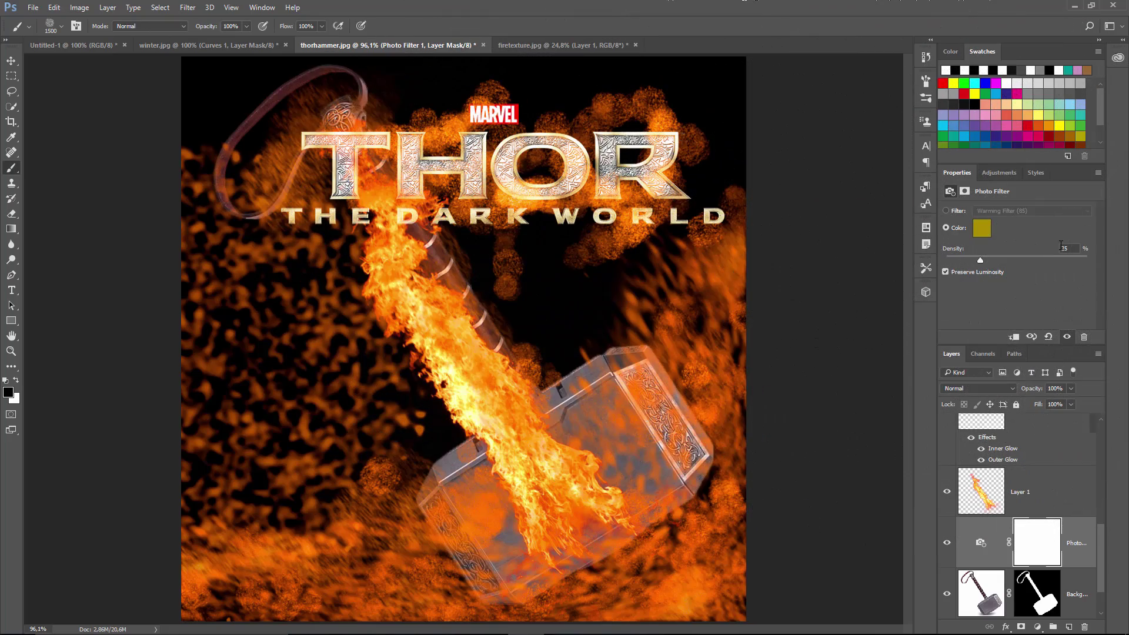
Set the photo filter's density to 62%, clip it to the hammer layer, and compare the image with the filter hidden and shown.
{"action": "left_click", "coordinate": [1034, 260]}
{"action": "left_click", "coordinate": [1015, 338]}
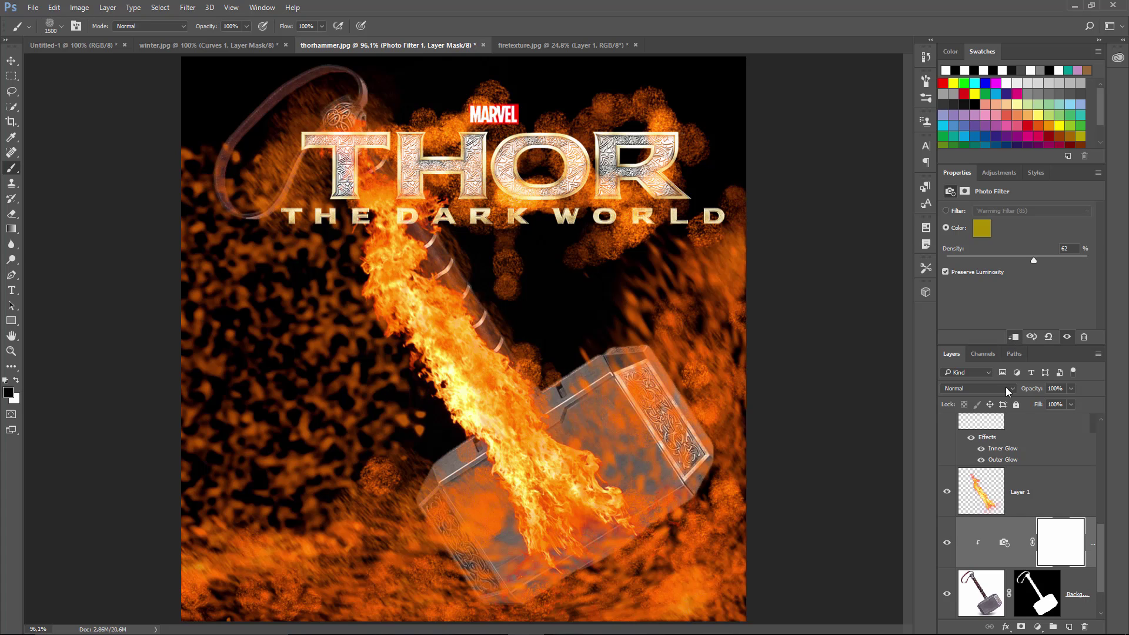
{"action": "left_click", "coordinate": [946, 544]}
{"action": "left_click", "coordinate": [946, 544]}
Switch to the Move tool and view the poster in full screen mode without the interface.
{"action": "left_click", "coordinate": [11, 61]}
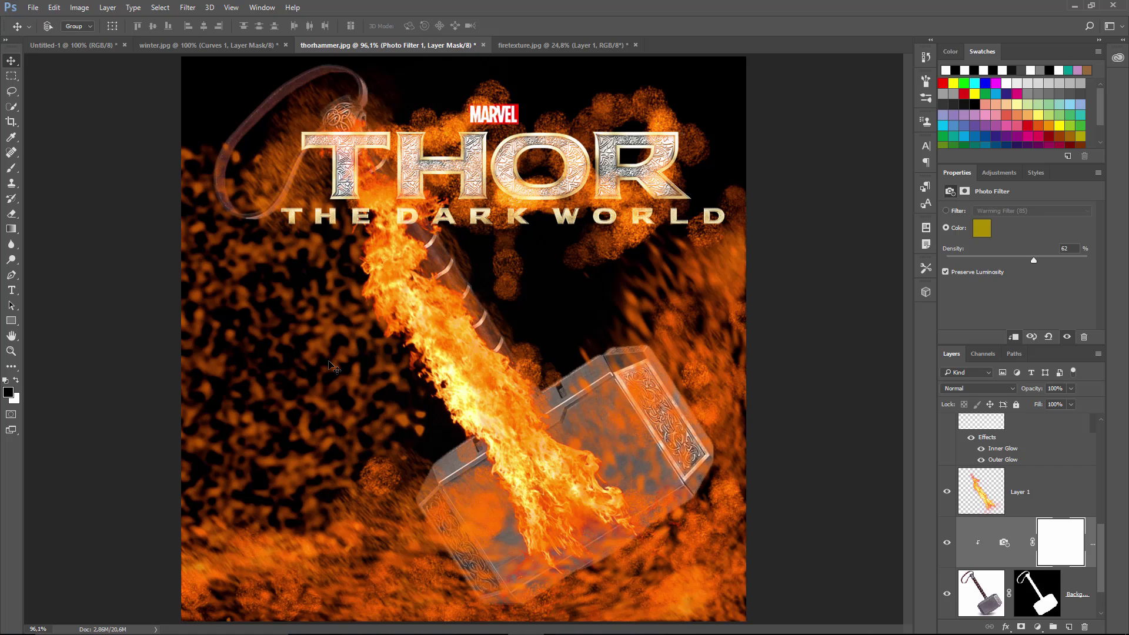
{"action": "key", "text": "f"}
{"action": "key", "text": "f"}
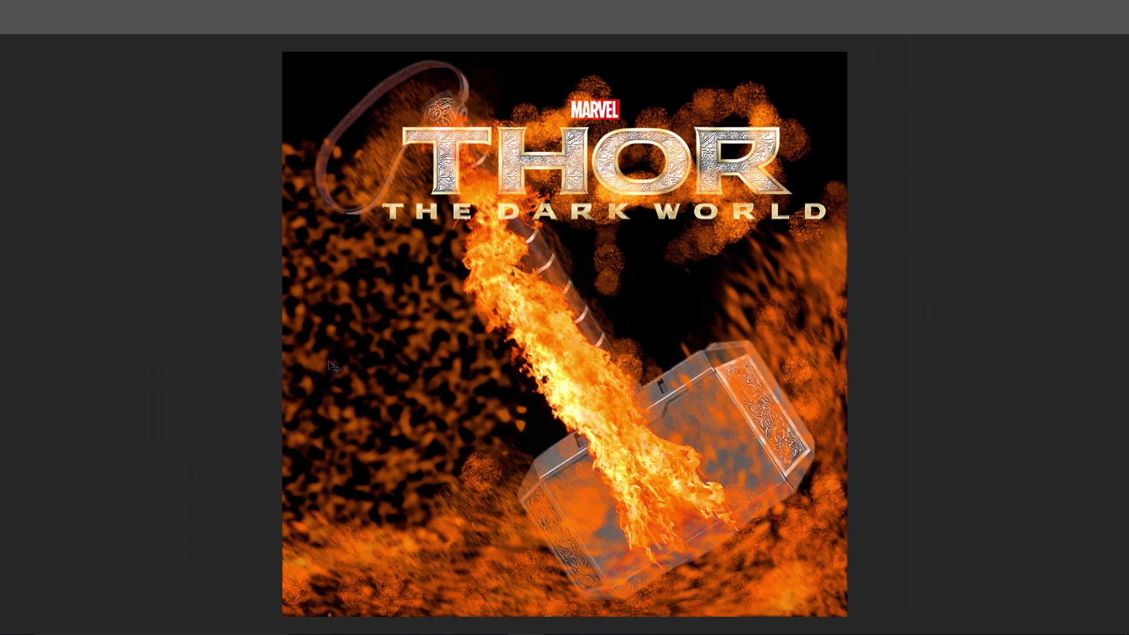